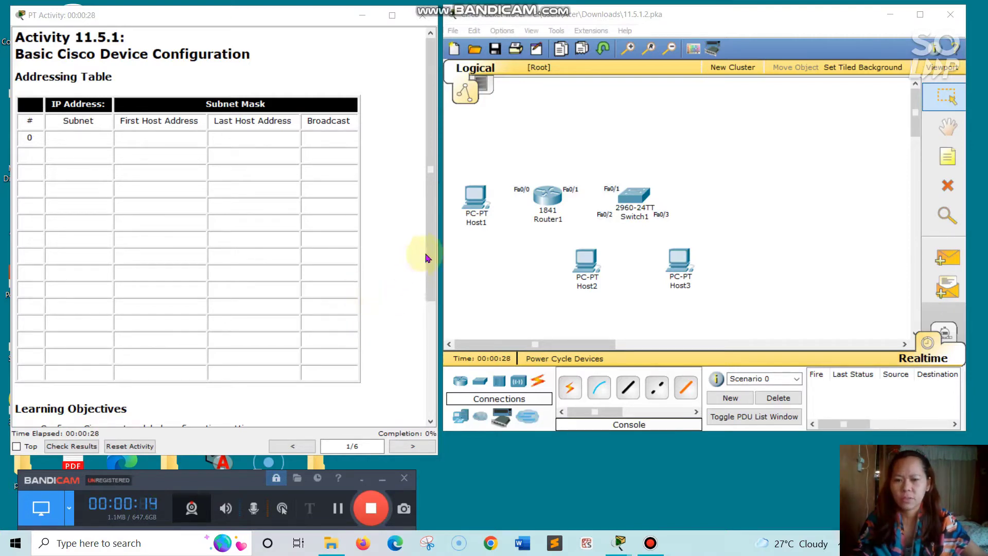
- Scroll the activity instructions past the Addressing Table to Learning Objectives and Introduction
left_click_drag(430, 253, 427, 347)
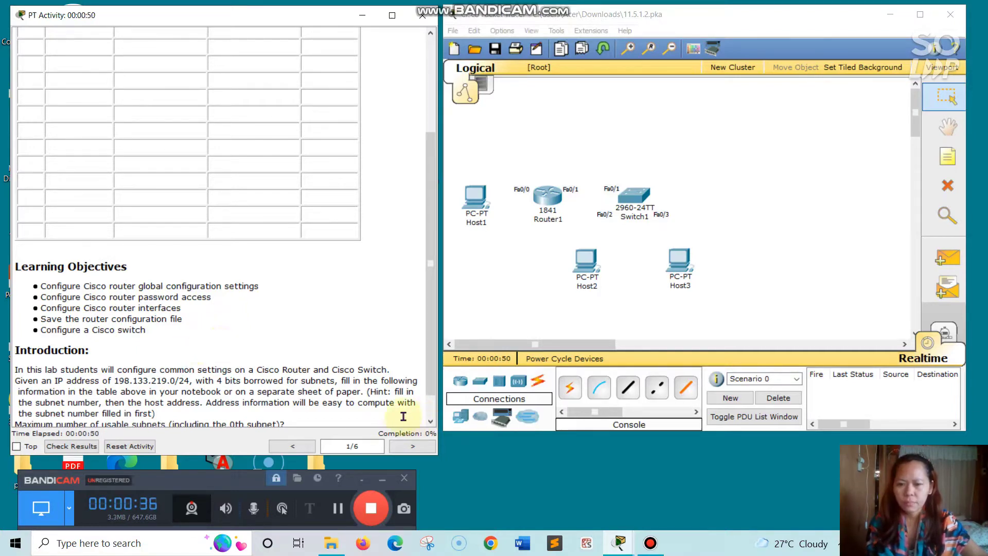
scroll(400, 386, "down", 1)
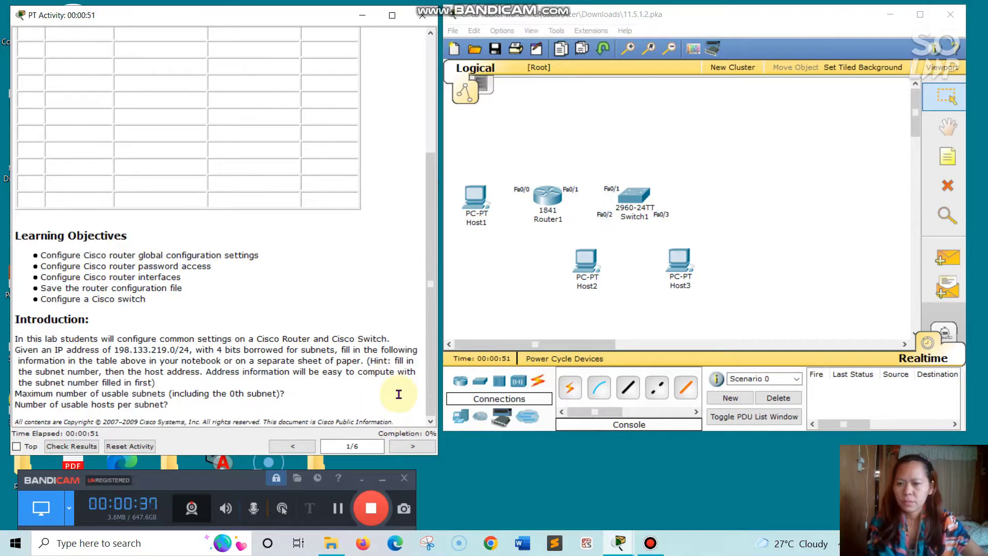
- Turn the instructions to page 2 of 6, Task 1's router global settings
left_click(430, 447)
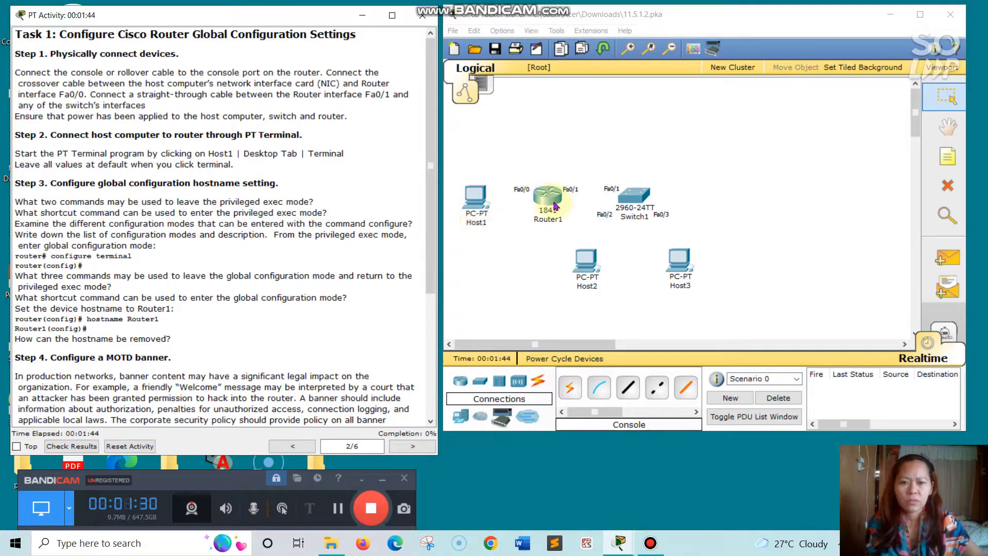
- Link Host1 to Router1 FastEthernet0/0 with a copper cross-over cable
left_click(657, 390)
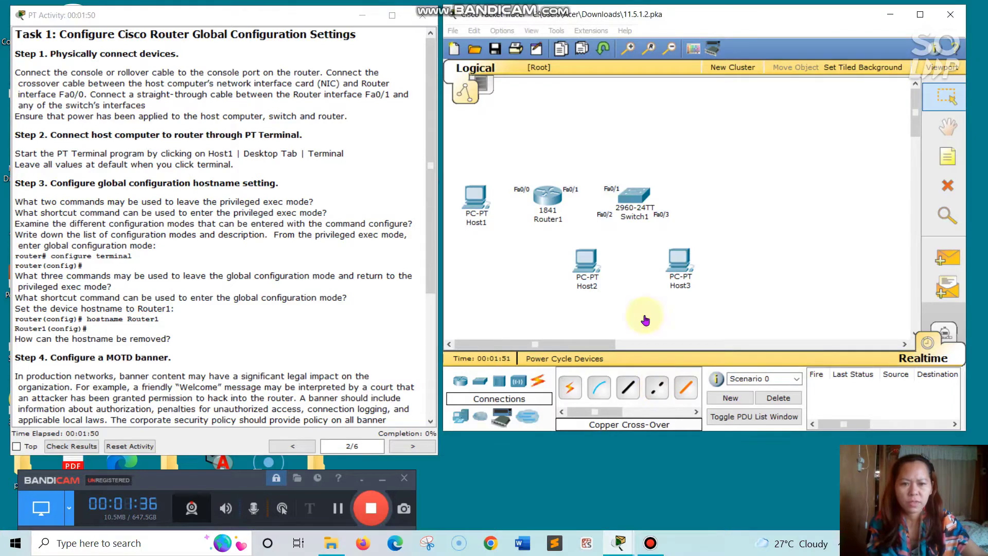
left_click(477, 193)
left_click(487, 209)
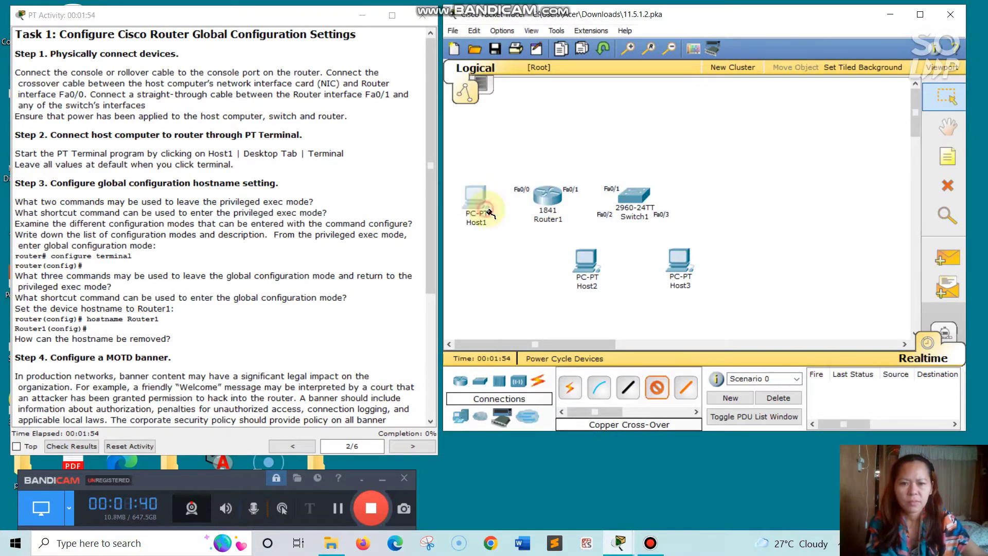
left_click(541, 197)
left_click(559, 208)
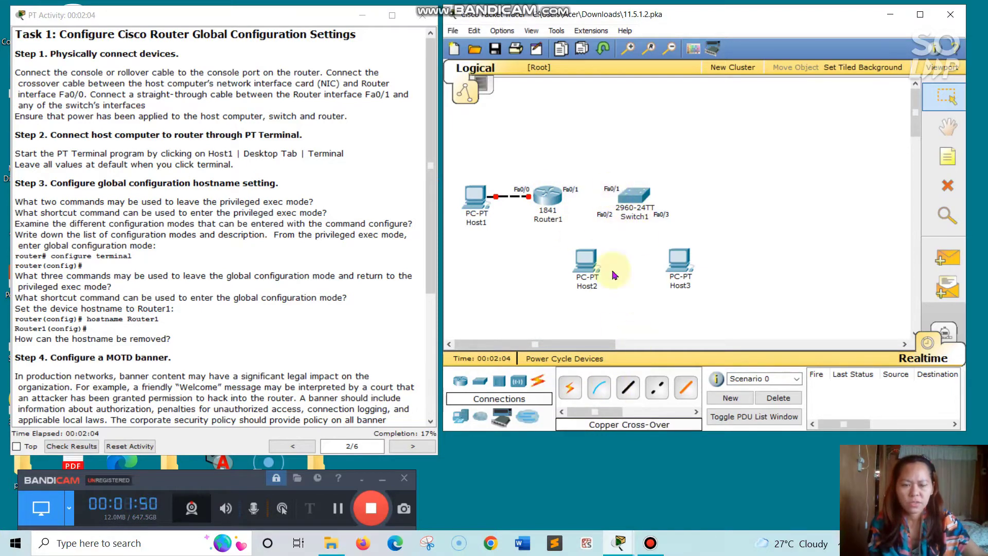
- Link Router1 FastEthernet0/1 to Switch1 FastEthernet0/1 with a copper straight-through cable
left_click(628, 387)
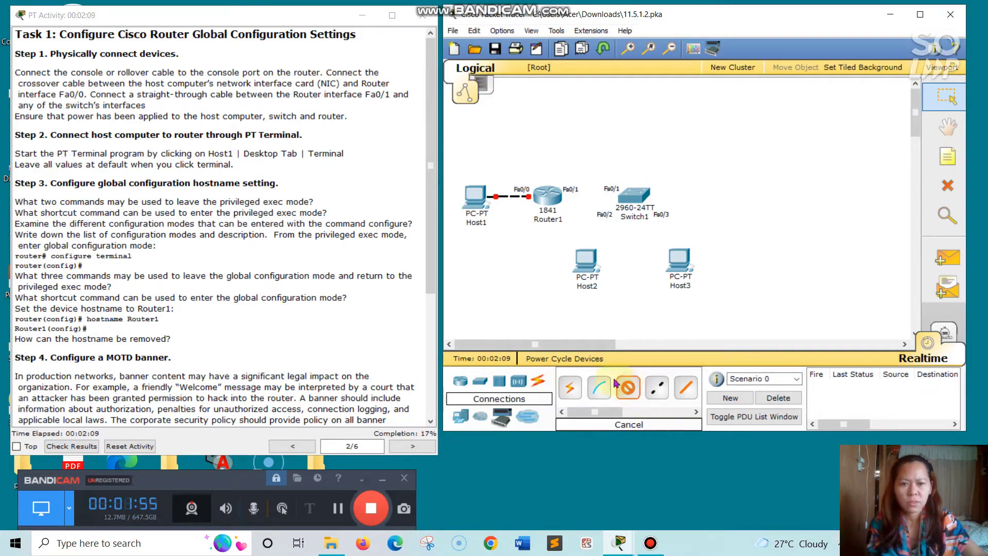
left_click(551, 201)
left_click(566, 214)
left_click(642, 199)
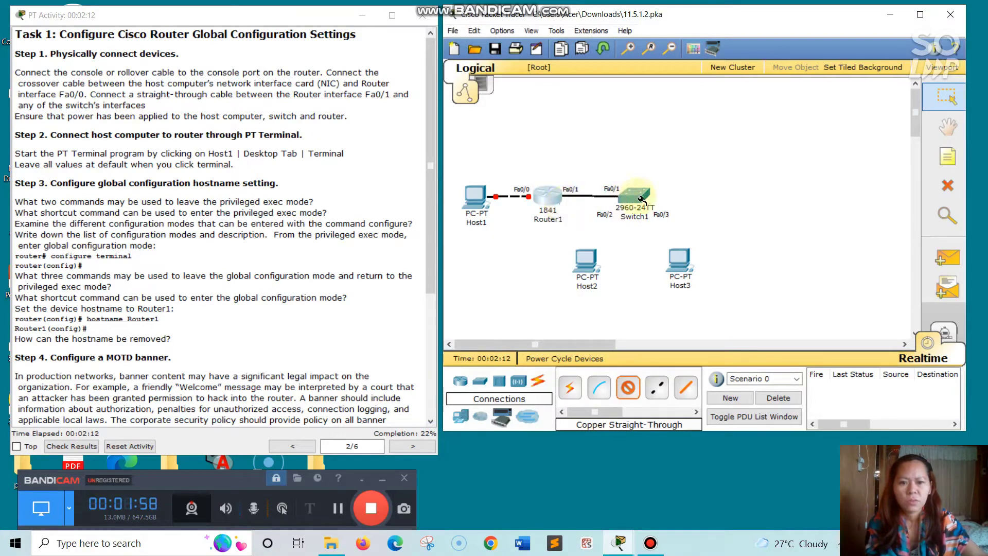
left_click(642, 196)
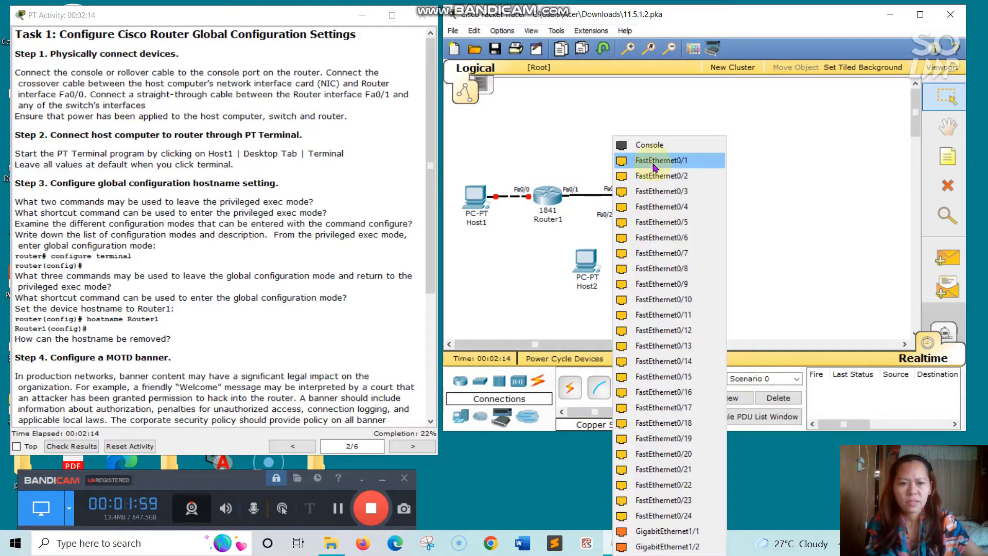
left_click(653, 165)
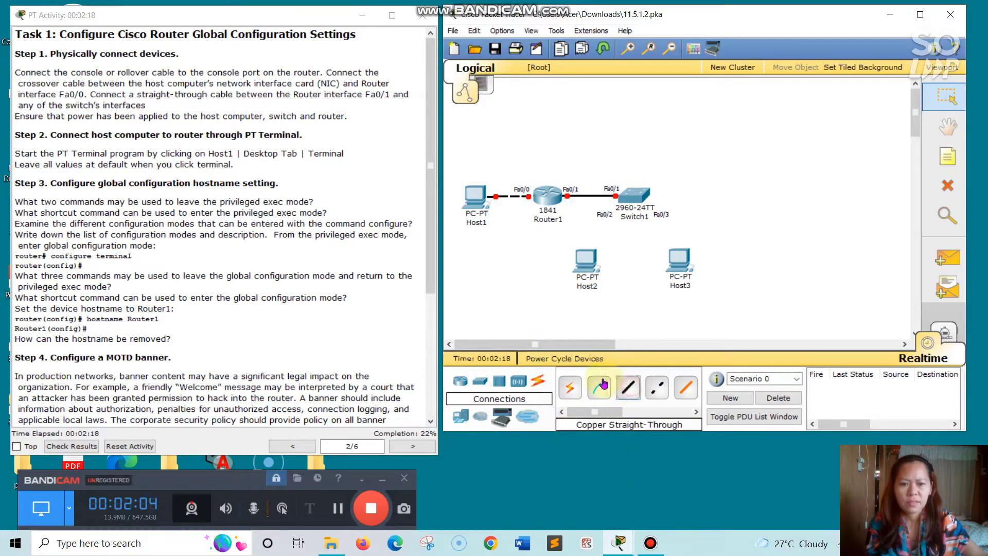
- Cable Switch1 Fa0/2 to Host2 and Fa0/3 to Host3 with straight-through copper
left_click(601, 385)
left_click(637, 194)
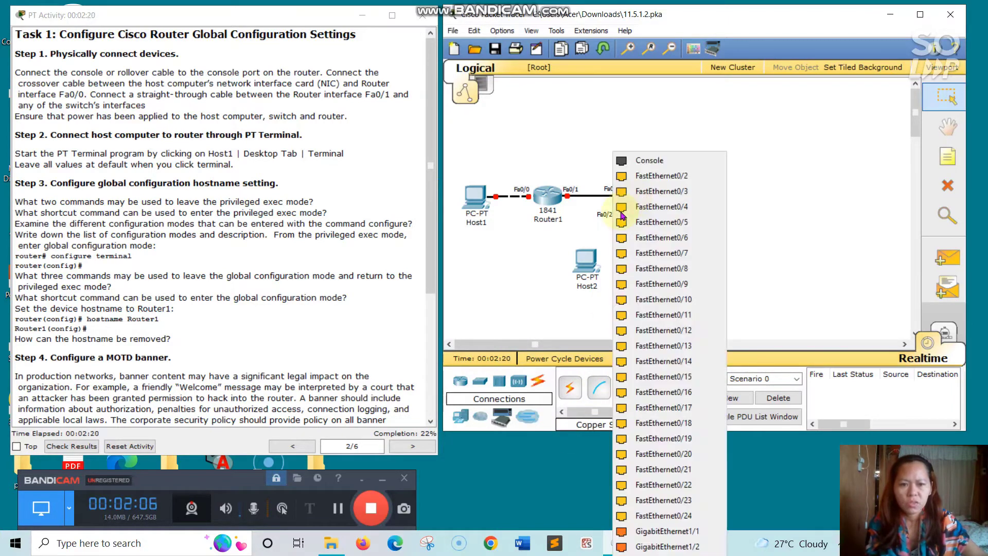
left_click(640, 176)
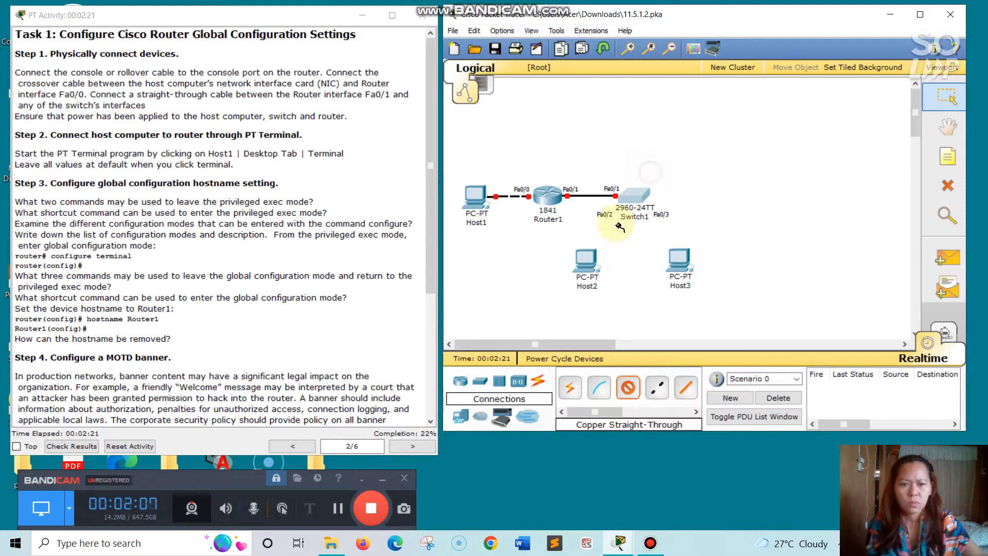
left_click(590, 260)
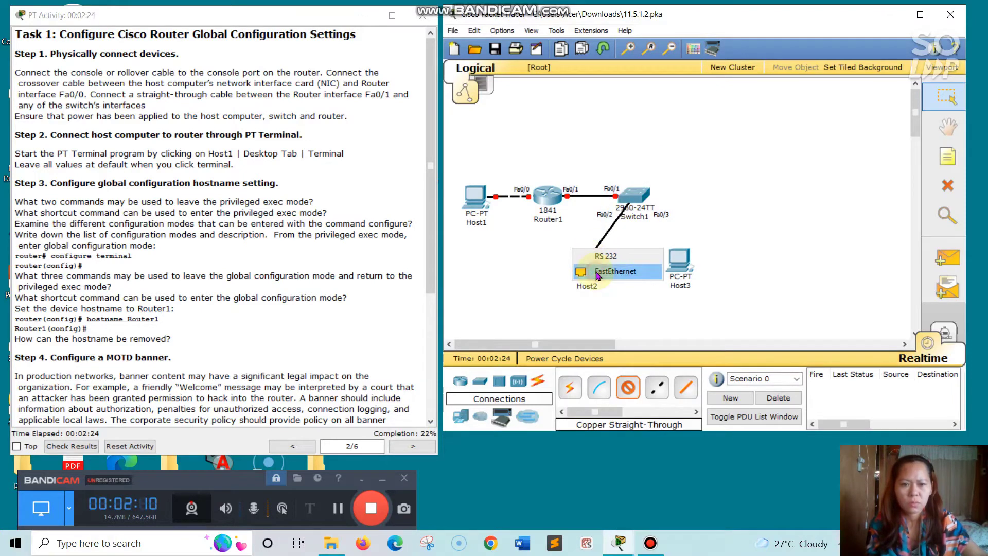
left_click(597, 275)
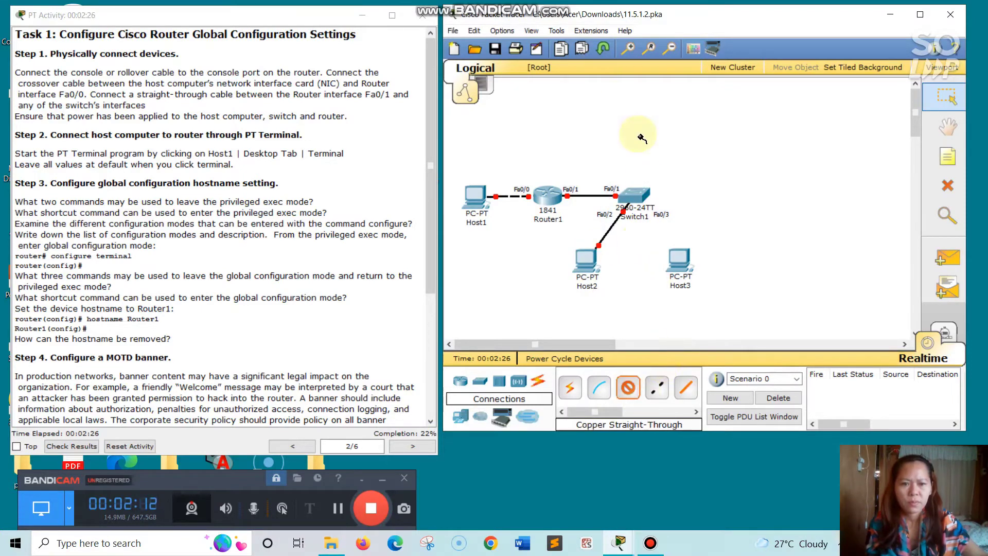
left_click(637, 194)
left_click(669, 219)
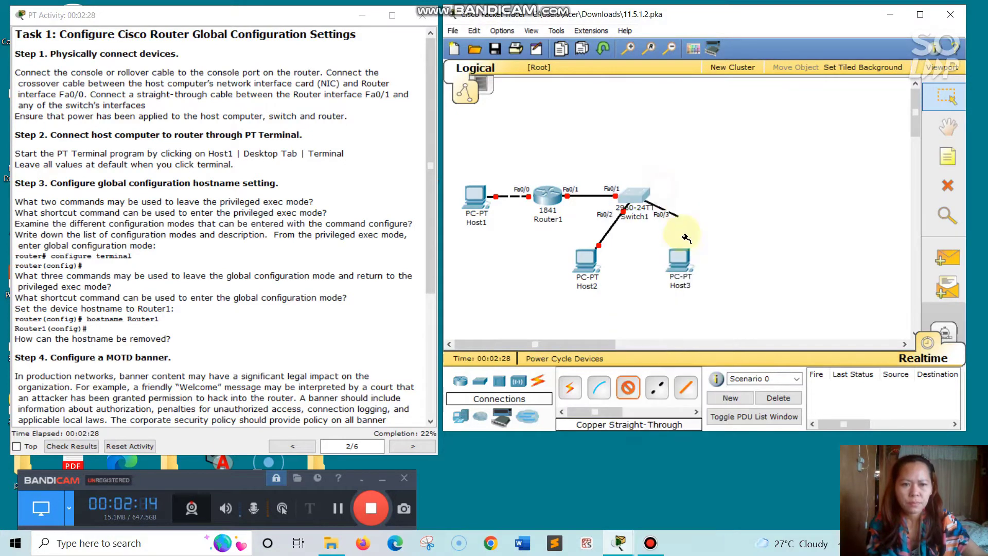
left_click(682, 260)
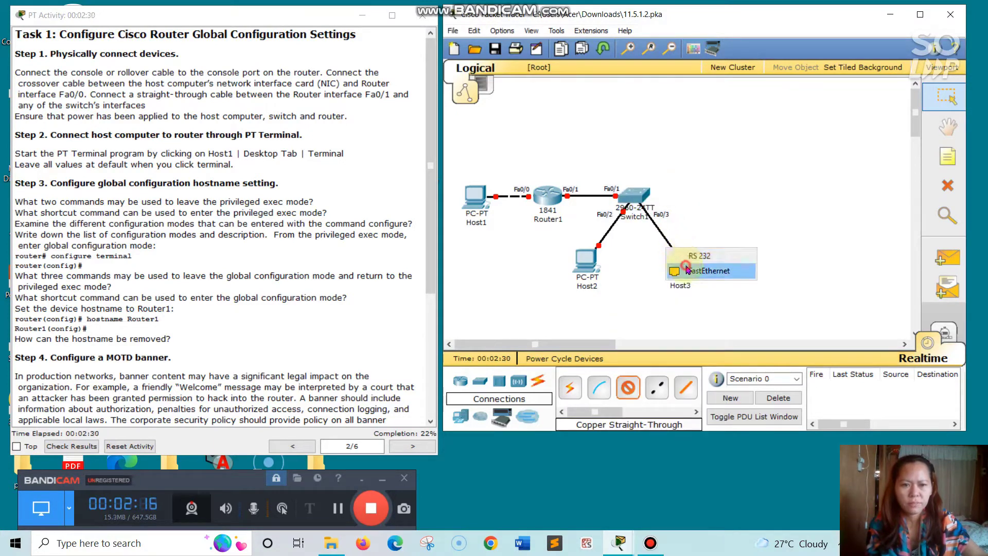
left_click(687, 270)
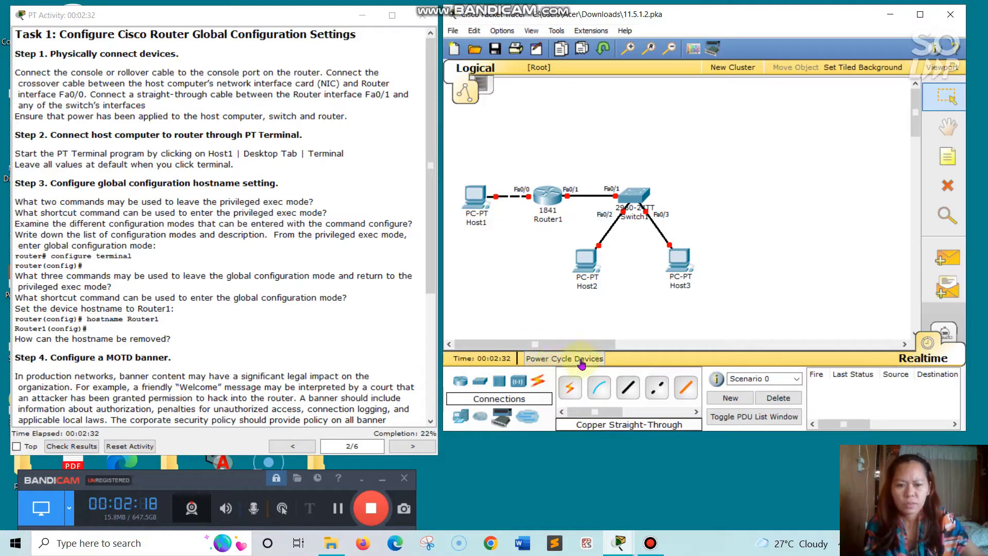
- Run a console cable from Host1's RS 232 port to Router1's Console port
left_click(599, 391)
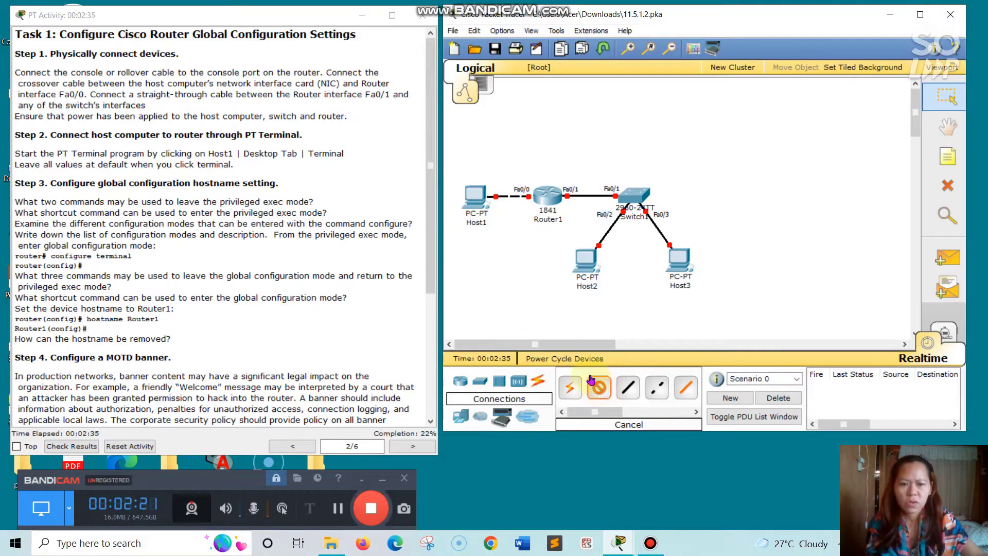
left_click(475, 189)
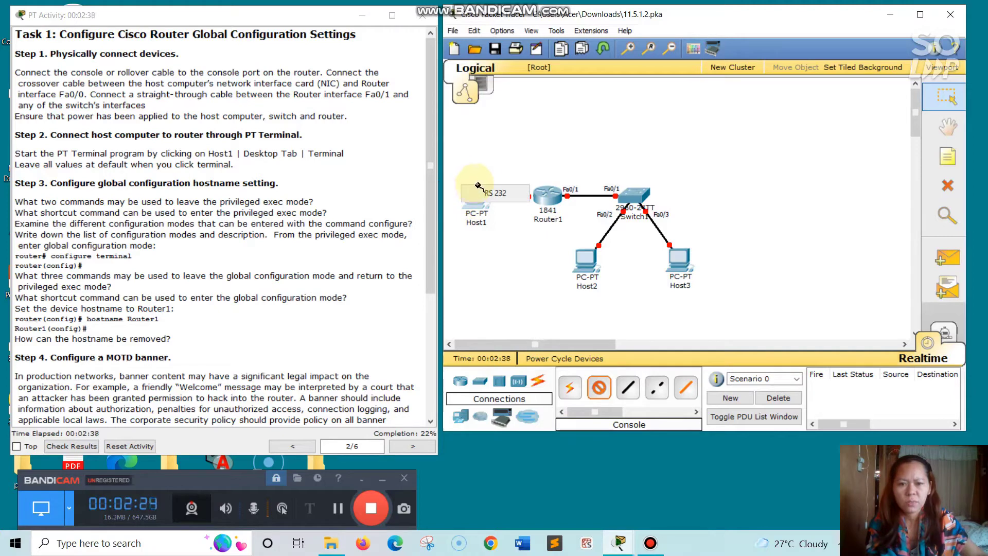
left_click(494, 193)
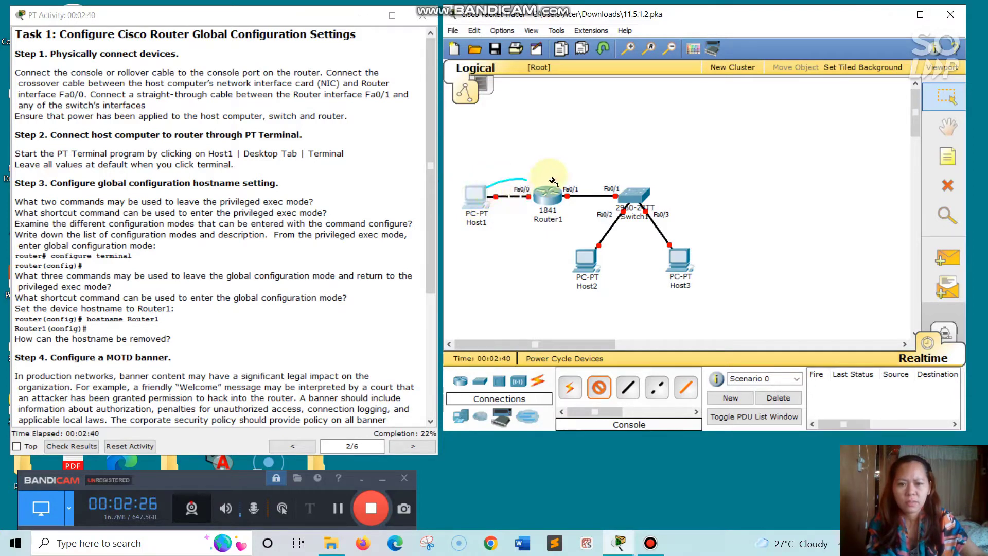
left_click(547, 197)
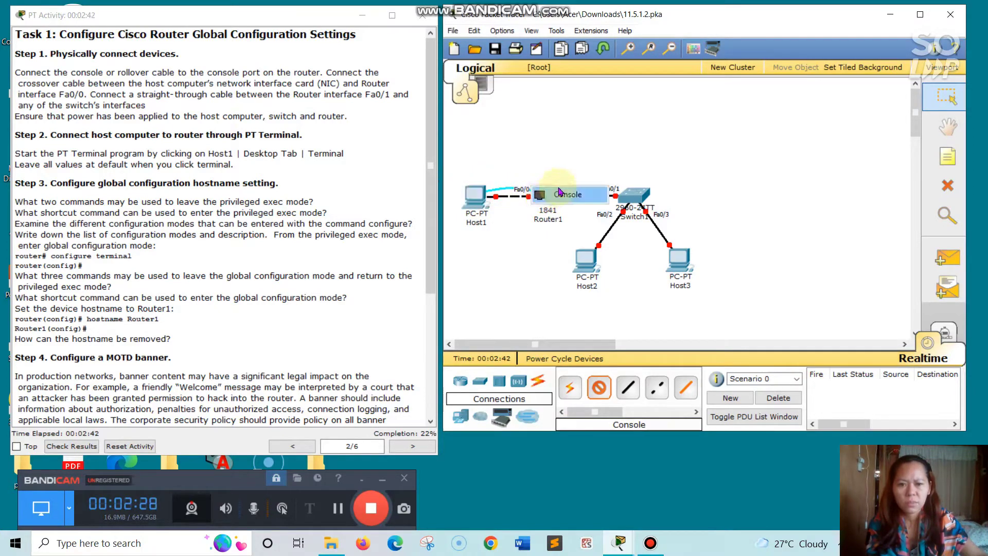
left_click(560, 194)
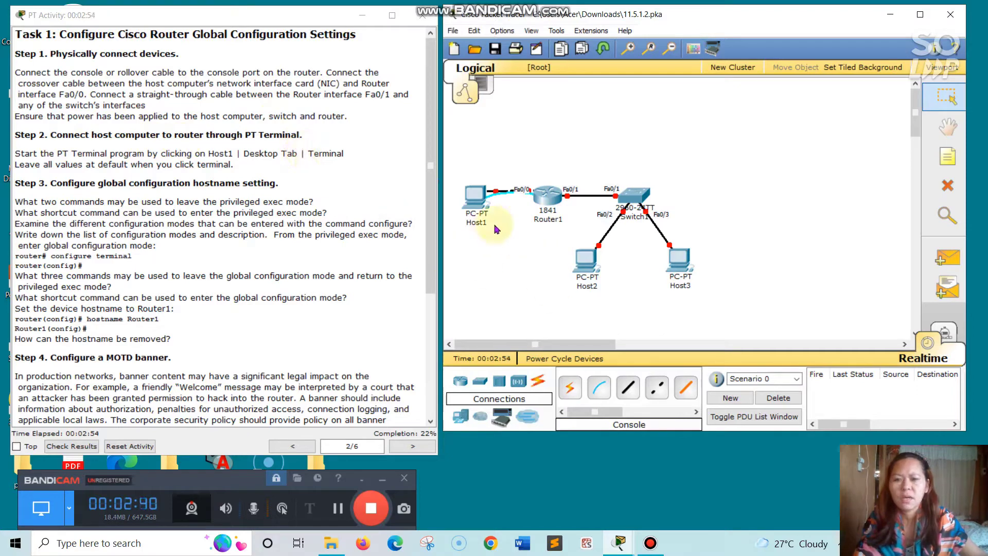
- Close the Host1 and Router1 device windows
left_click(474, 199)
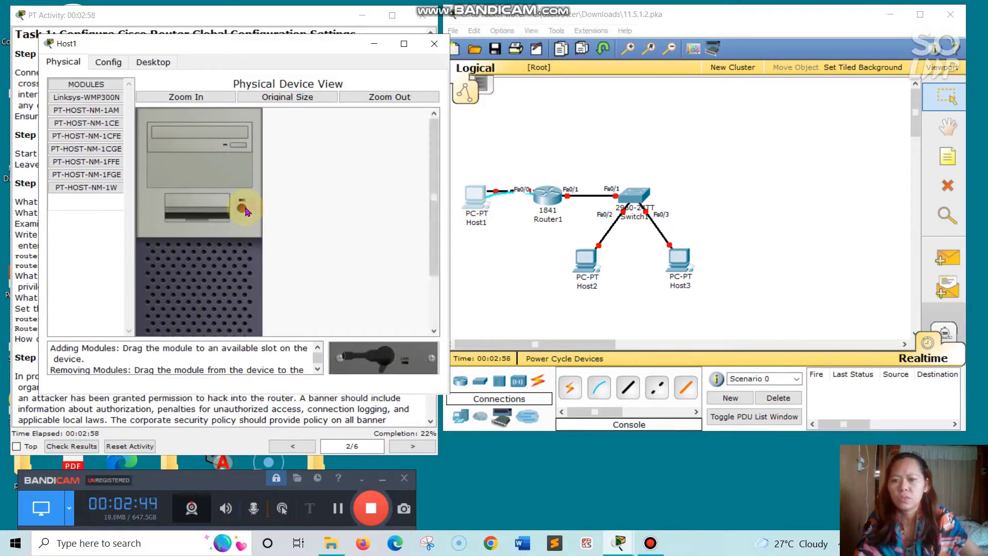
left_click(434, 44)
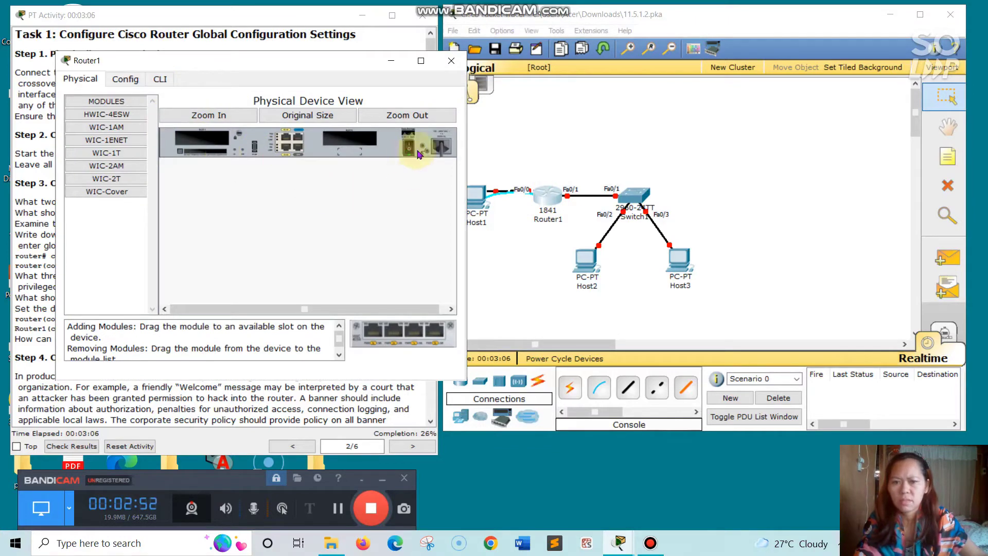
left_click(452, 61)
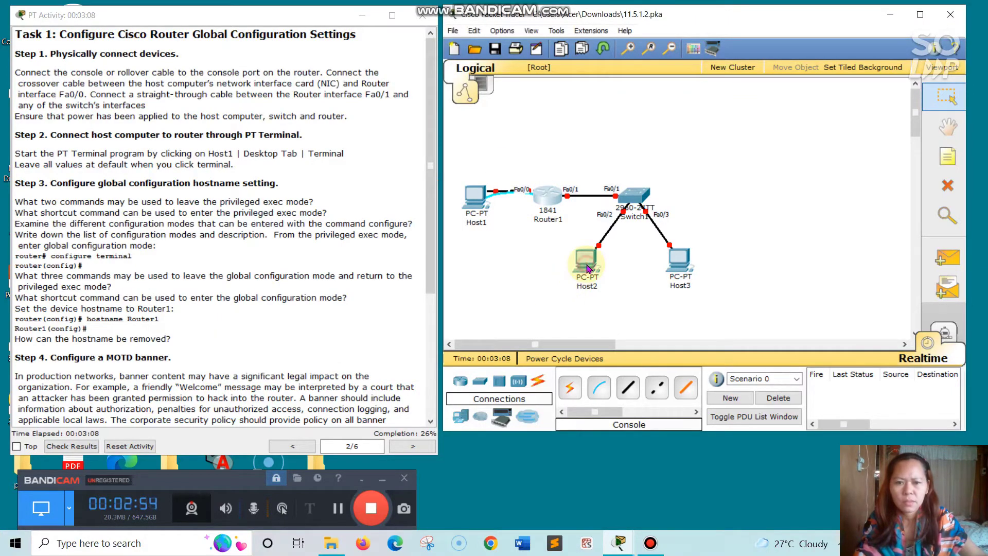
- Power on Host2 and Host3, then close their windows and Switch1's window
left_click(588, 266)
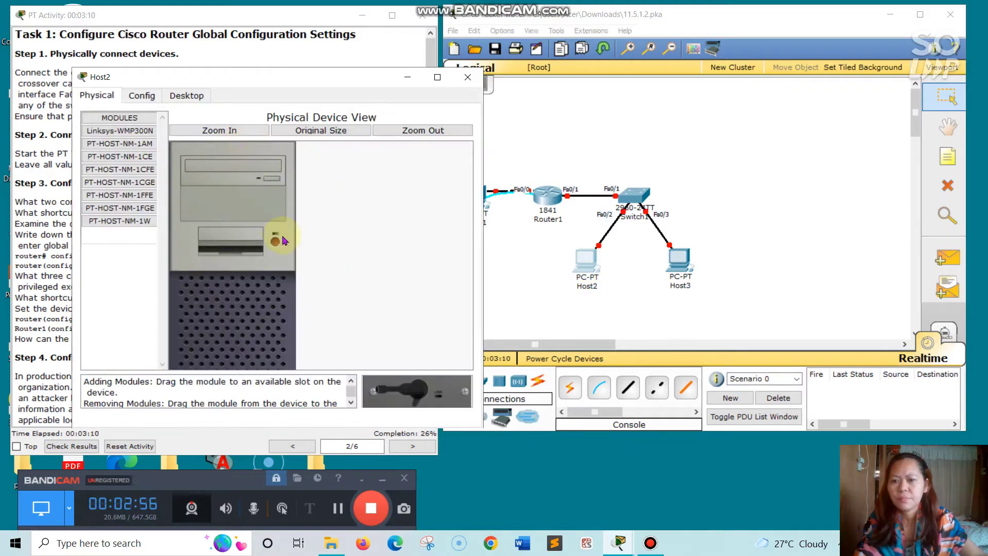
left_click(272, 242)
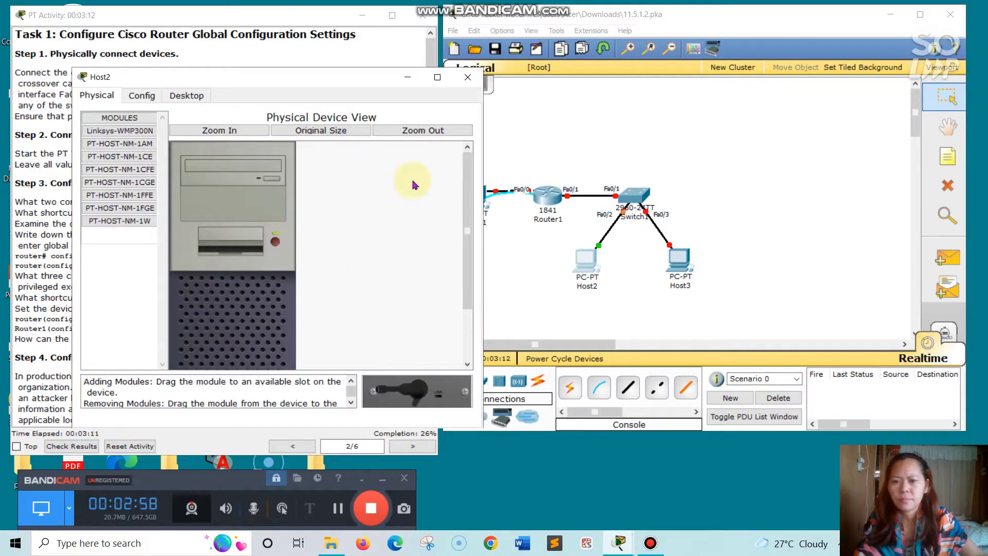
left_click(468, 77)
left_click(688, 269)
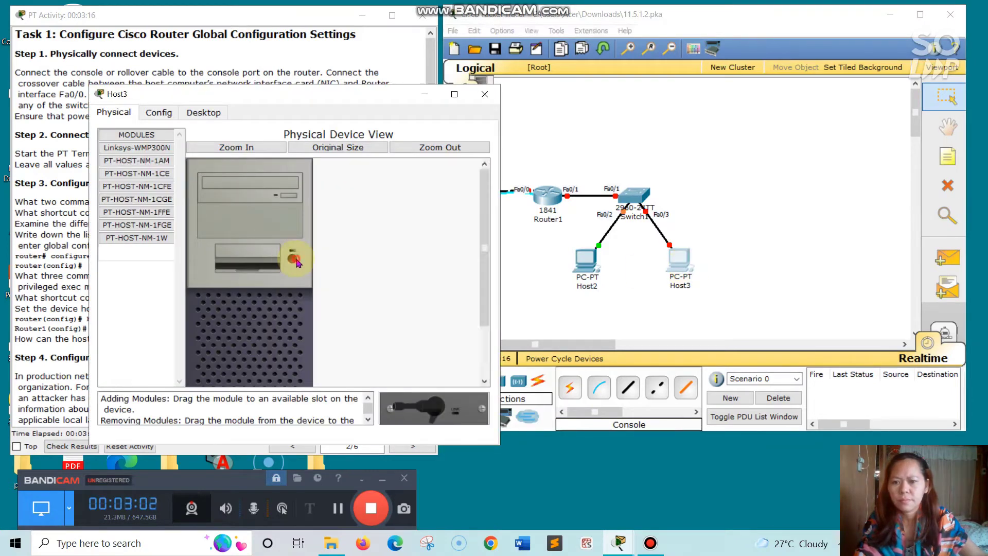
left_click(291, 259)
left_click(484, 93)
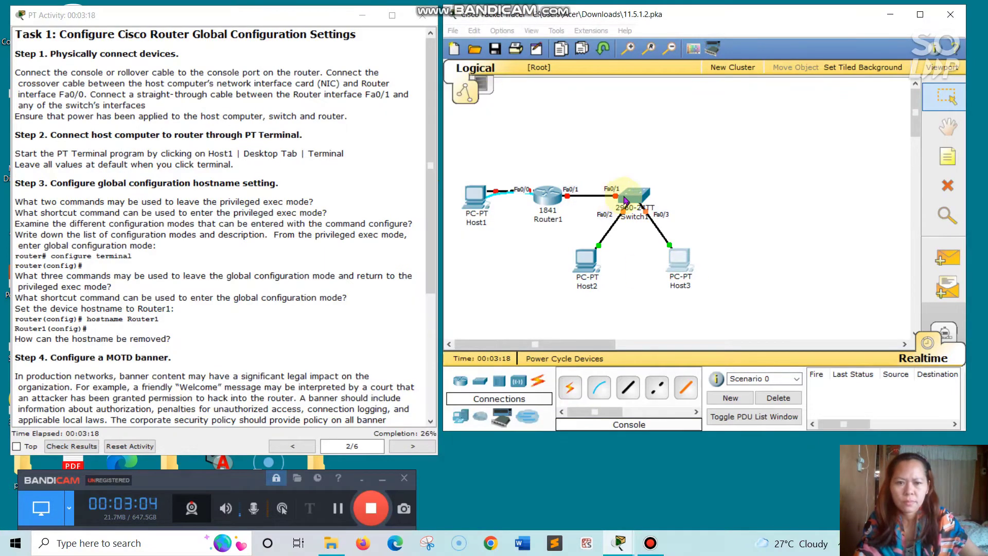
left_click(626, 200)
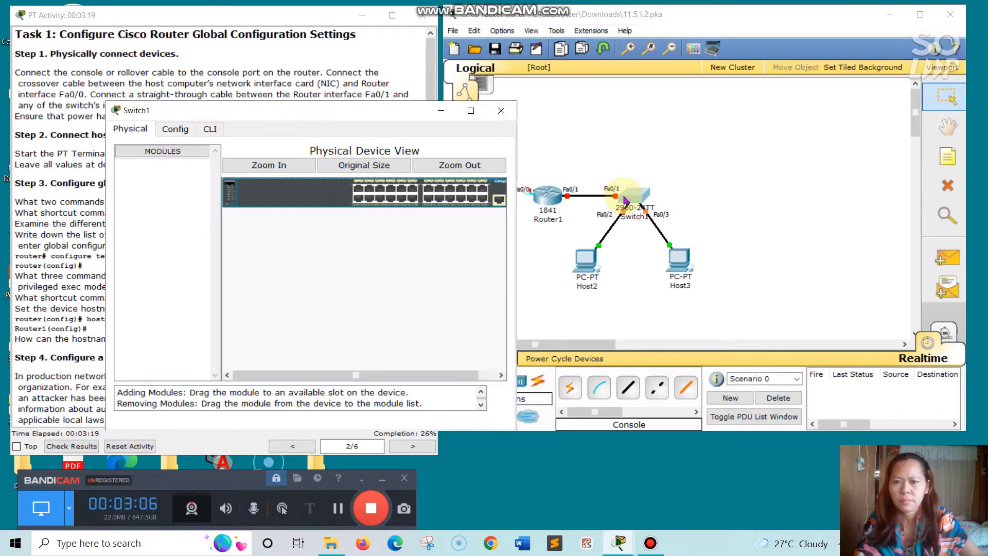
left_click(501, 111)
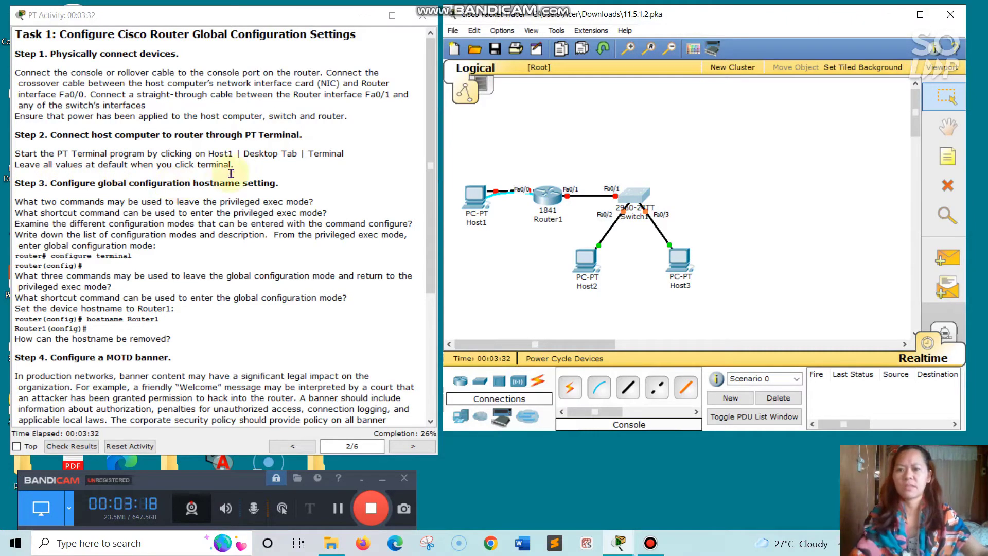
- Open Host1's Terminal to the router and enter global config with no, en, conf t
left_click(474, 198)
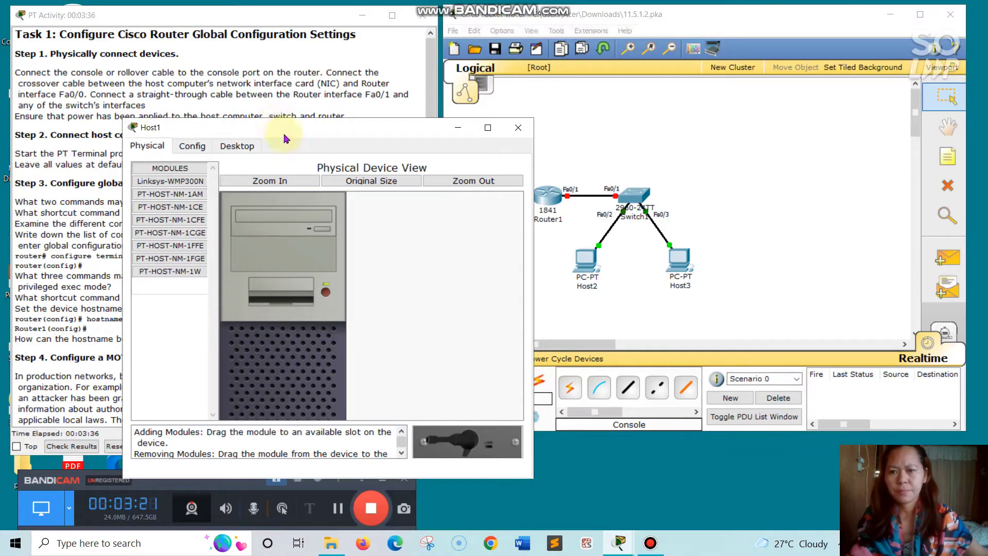
left_click_drag(302, 126, 540, 47)
left_click(487, 67)
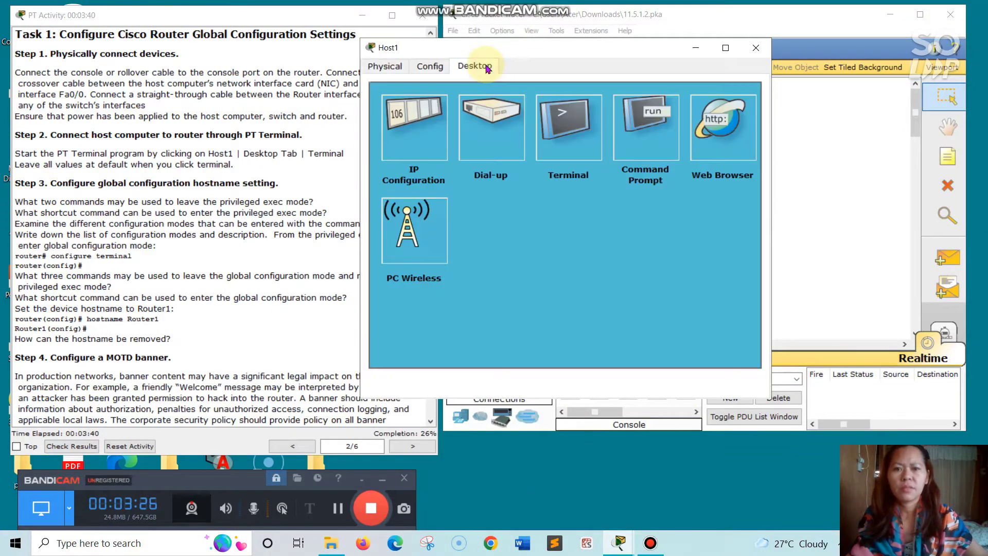
left_click(561, 118)
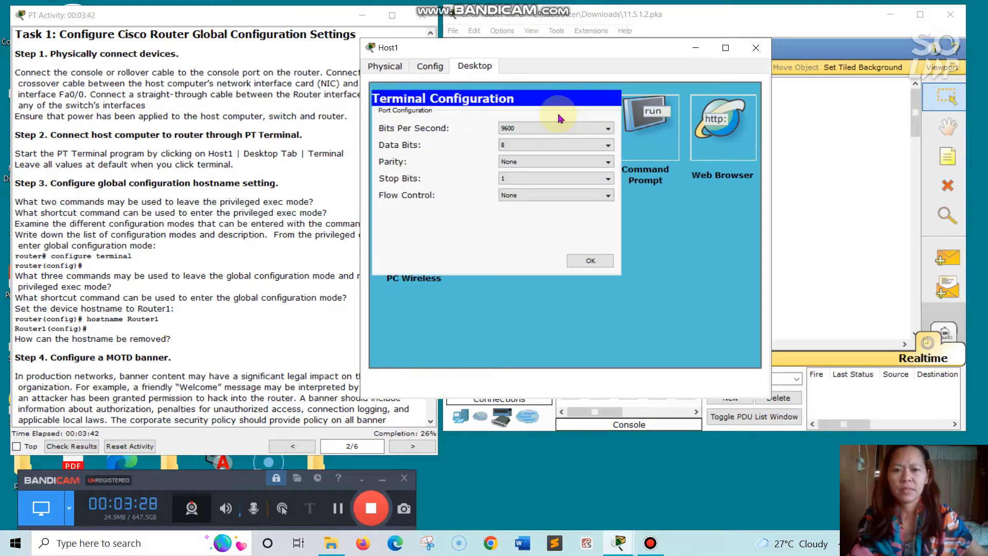
left_click(577, 261)
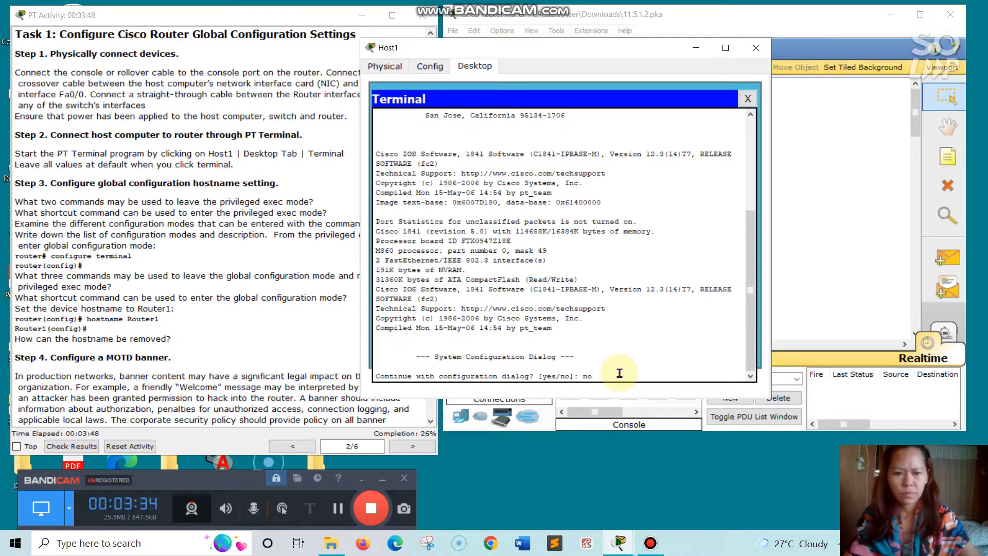
type("no")
key("Return")
key("Return")
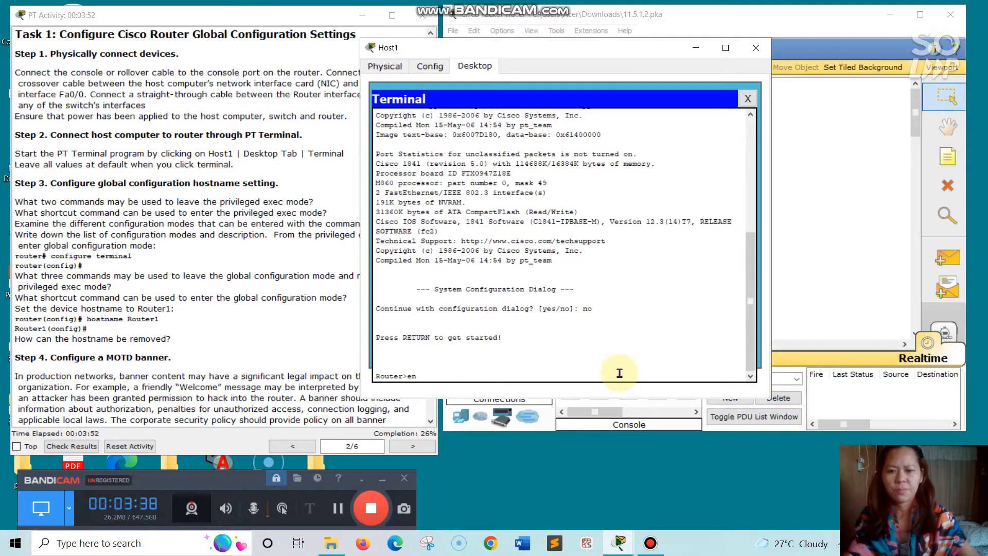
type("en")
key("Return")
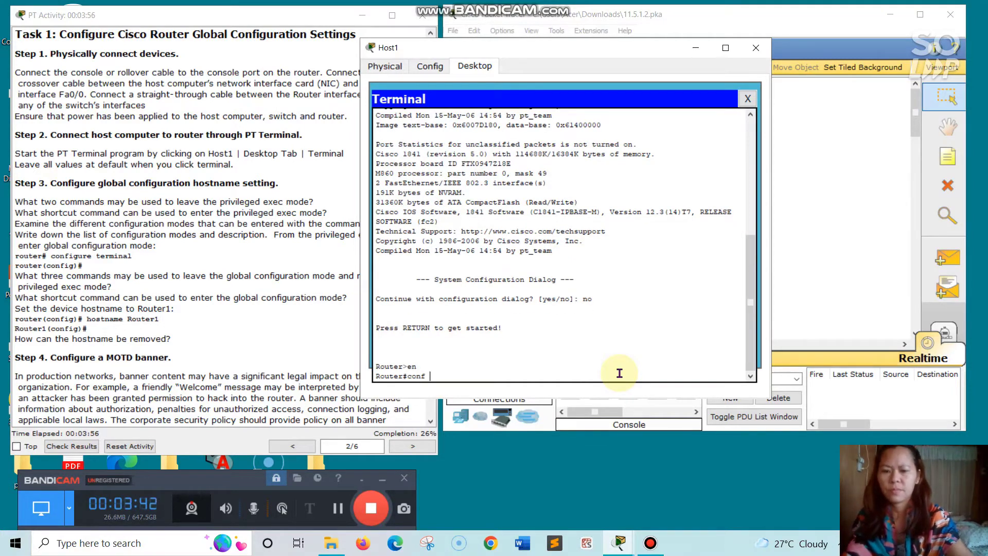
key("Return")
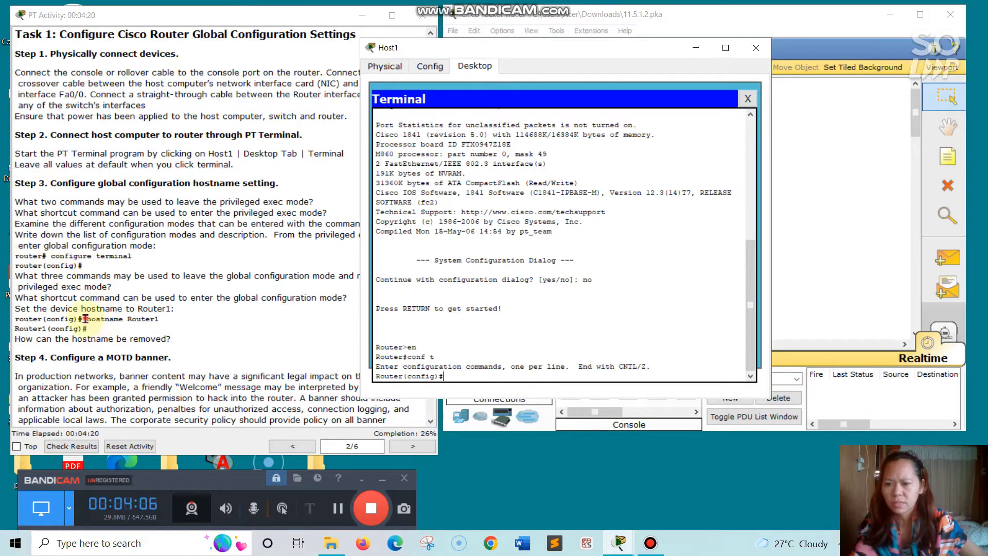
- Copy 'hostname Router1' from the instructions and run it in the terminal
left_click_drag(86, 319, 161, 319)
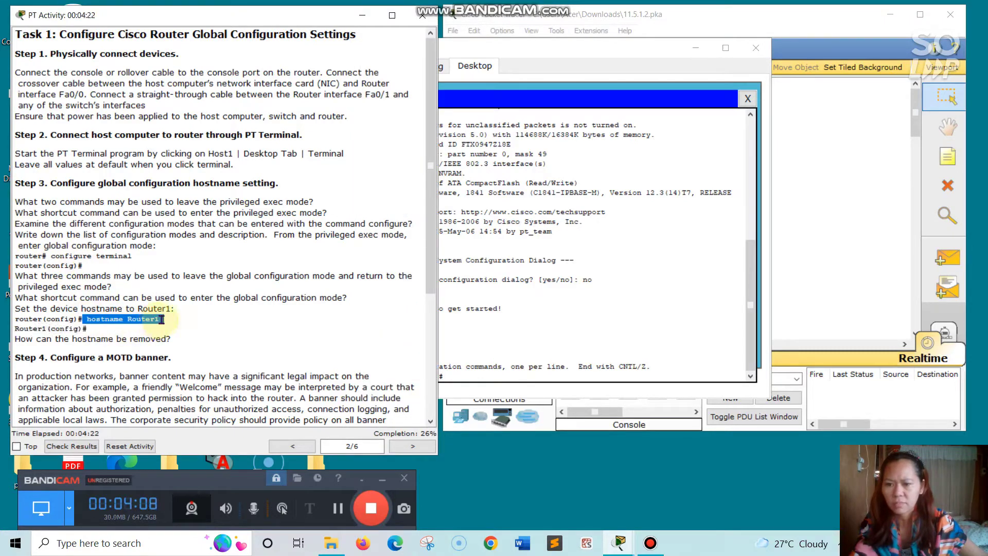
right_click(163, 324)
left_click(172, 376)
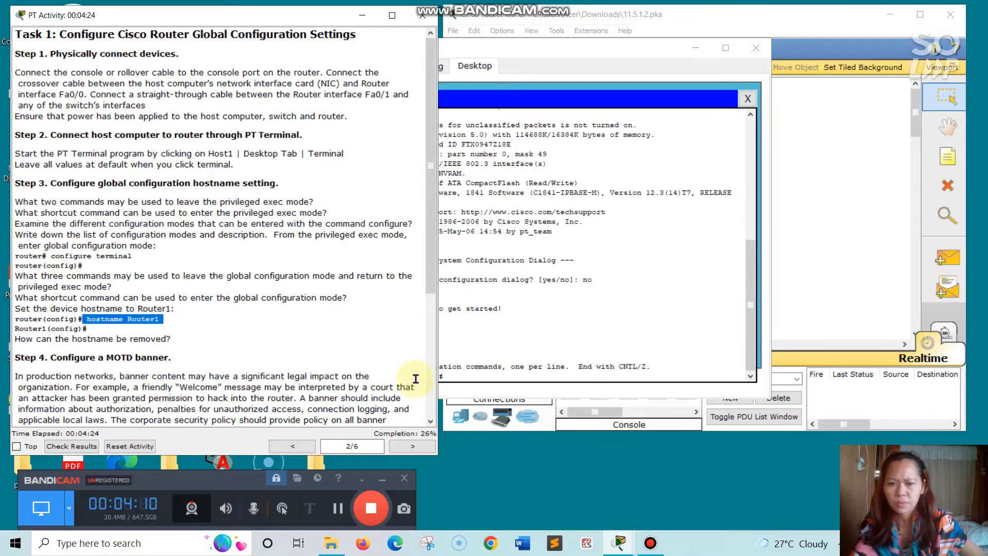
left_click(443, 377)
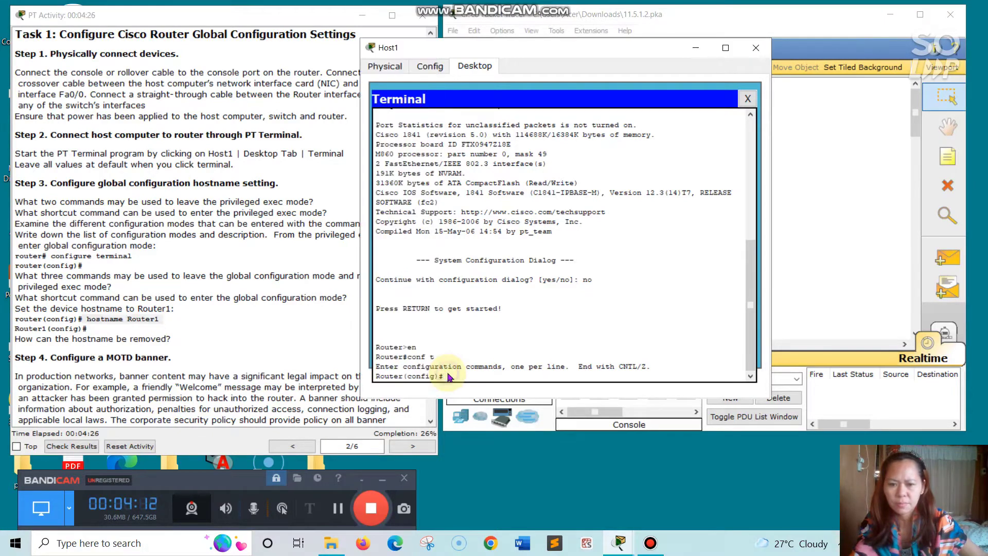
right_click(446, 378)
left_click(461, 395)
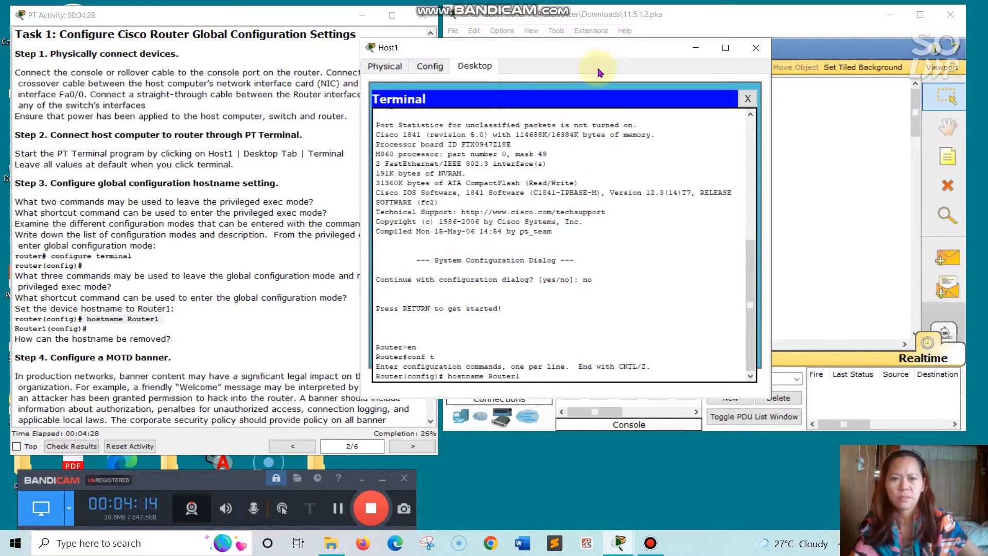
left_click_drag(633, 45, 718, 36)
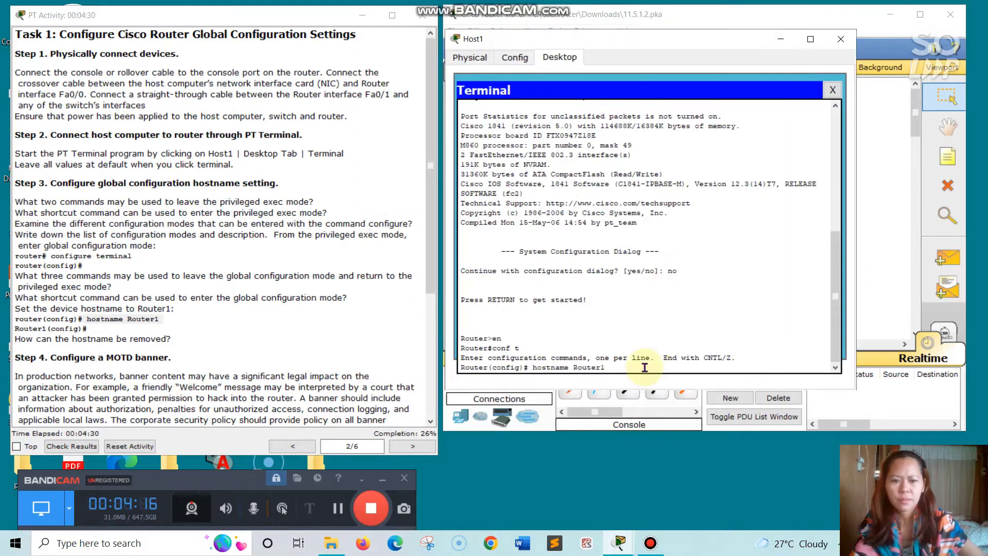
key("Return")
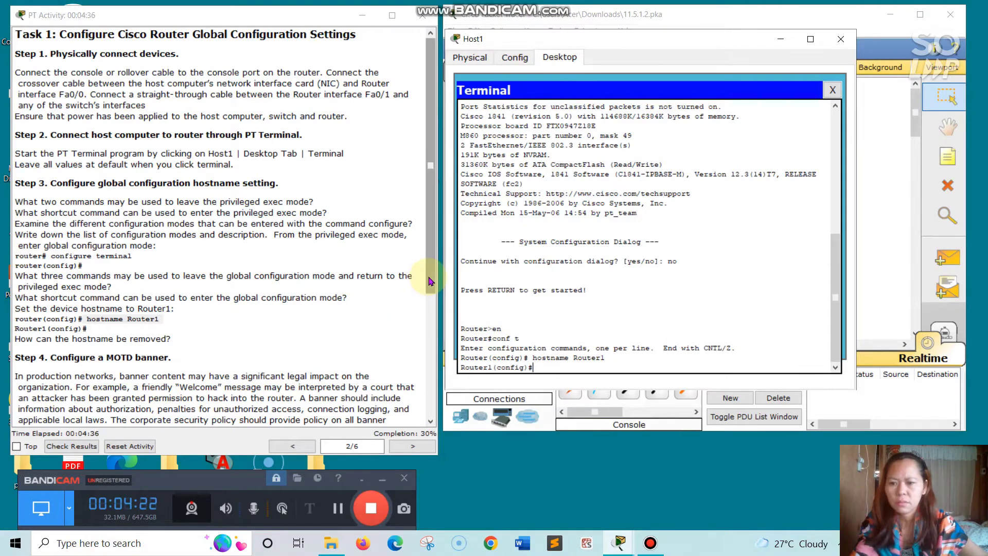
left_click(430, 300)
left_click_drag(430, 301, 417, 402)
- Paste 'banner ?' into the router terminal to list the login and motd banner types
scroll(417, 401, "down", 2)
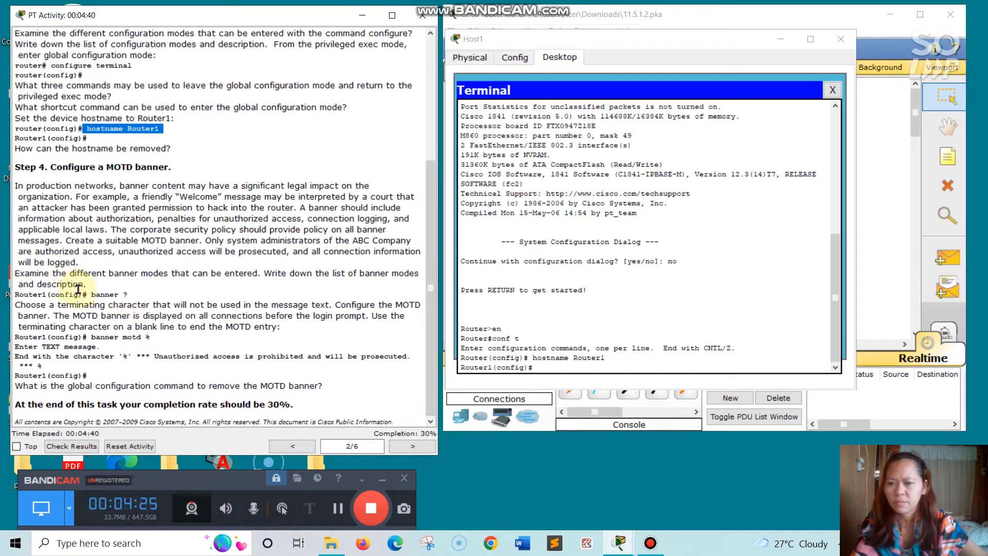
left_click_drag(91, 293, 135, 297)
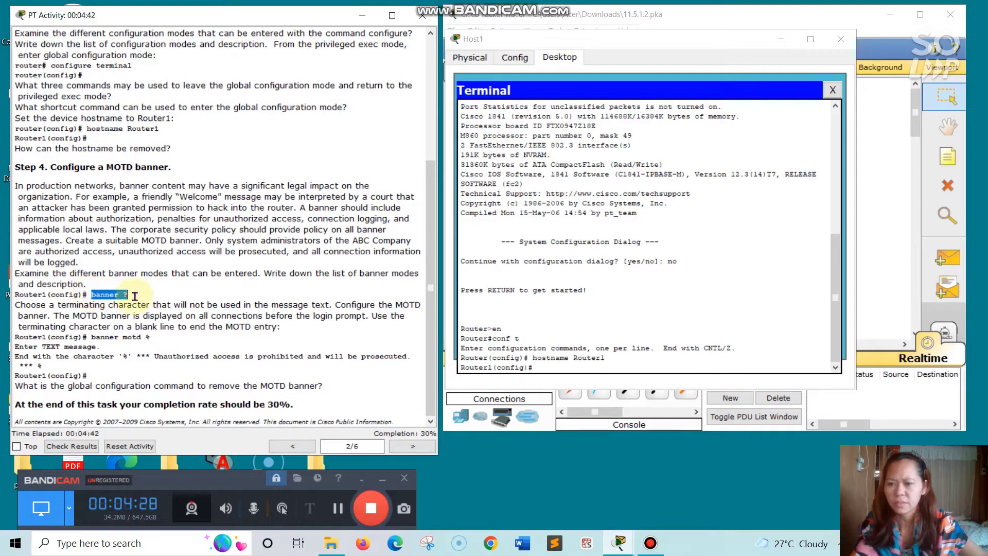
right_click(139, 300)
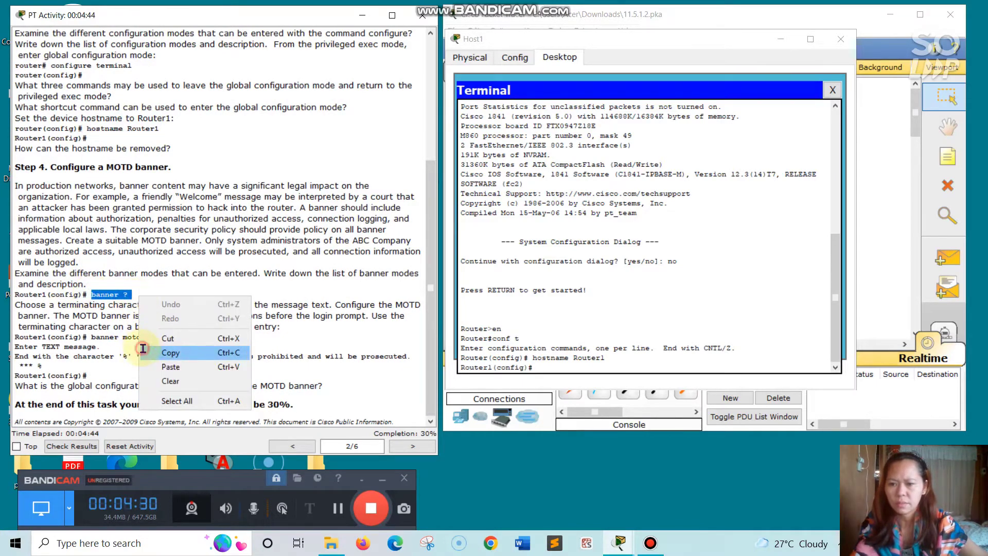
left_click(145, 353)
left_click(544, 366)
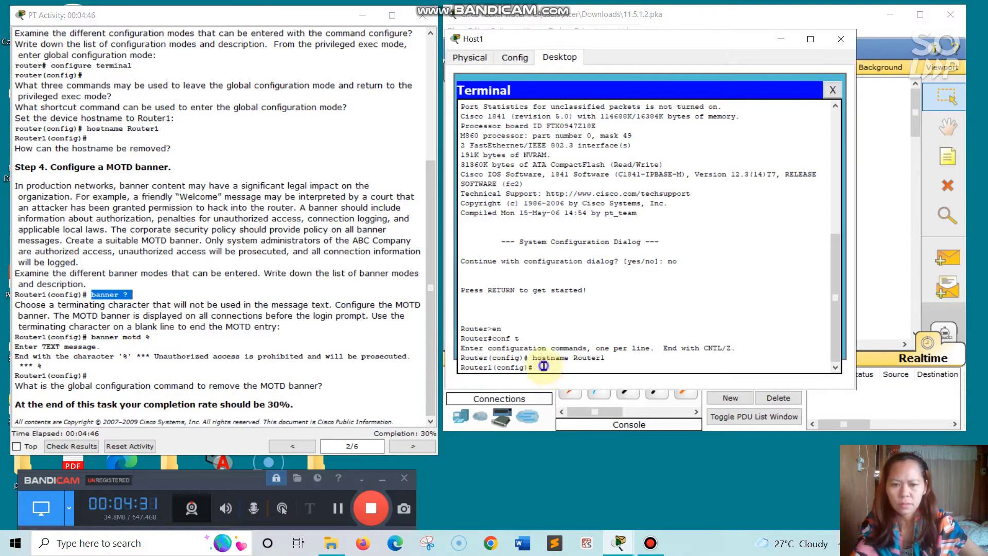
right_click(540, 370)
left_click(561, 391)
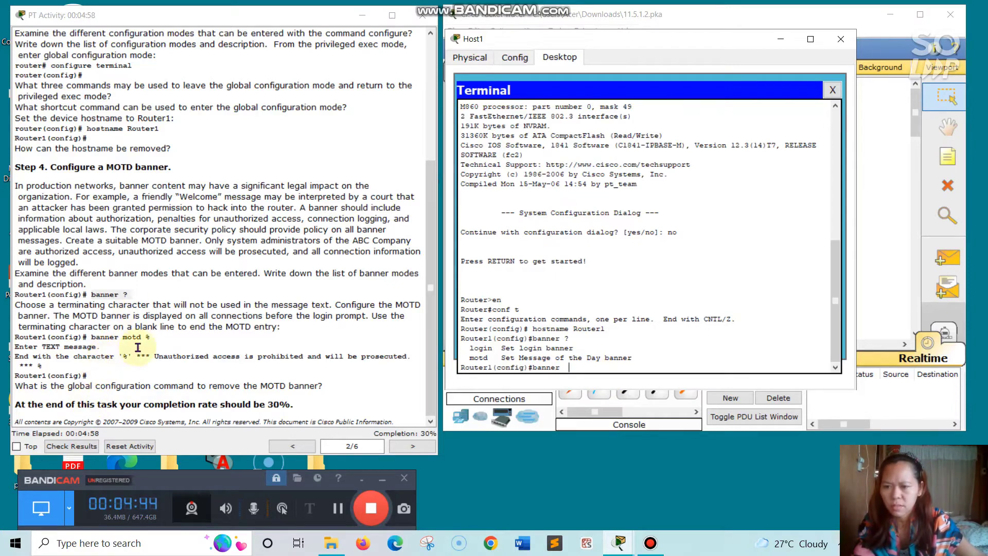
- Copy the 'banner motd %' command and submit a bare banner entry, getting '% Incomplete command.'
left_click(92, 337)
left_click_drag(147, 344, 152, 341)
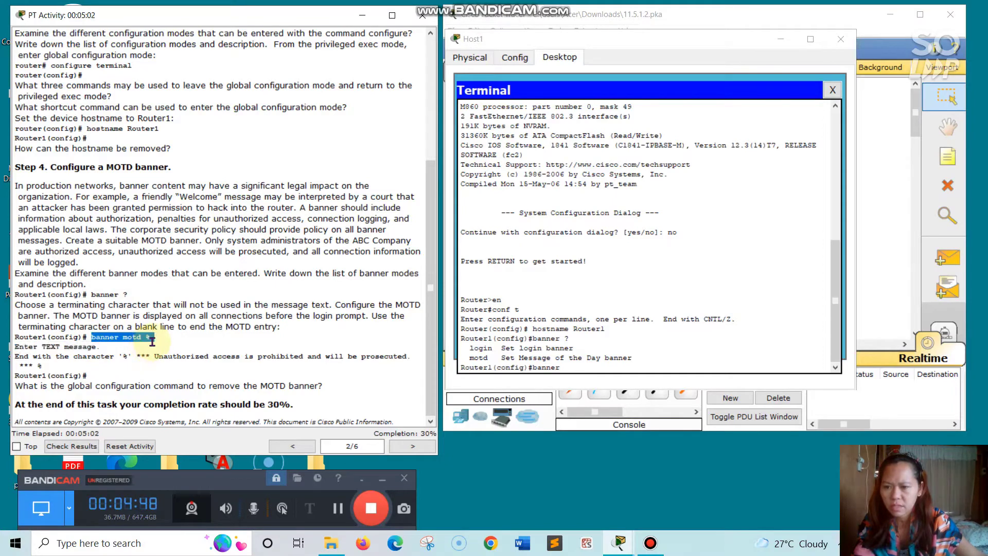
right_click(152, 342)
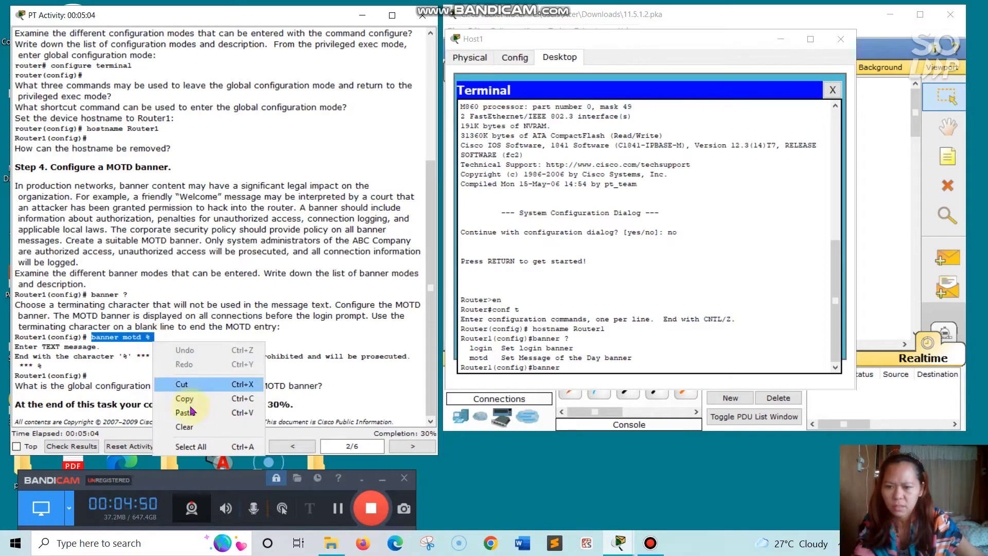
left_click(185, 400)
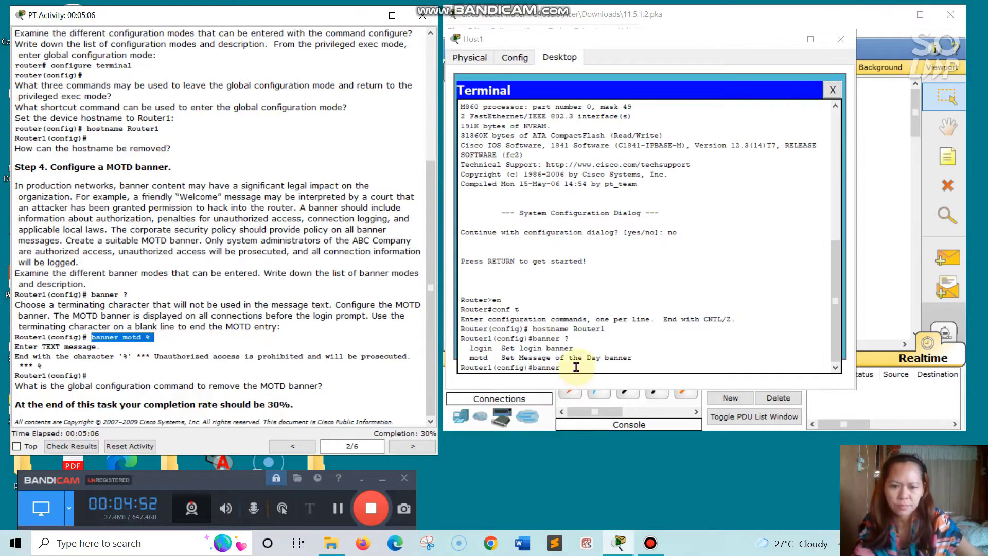
left_click(575, 367)
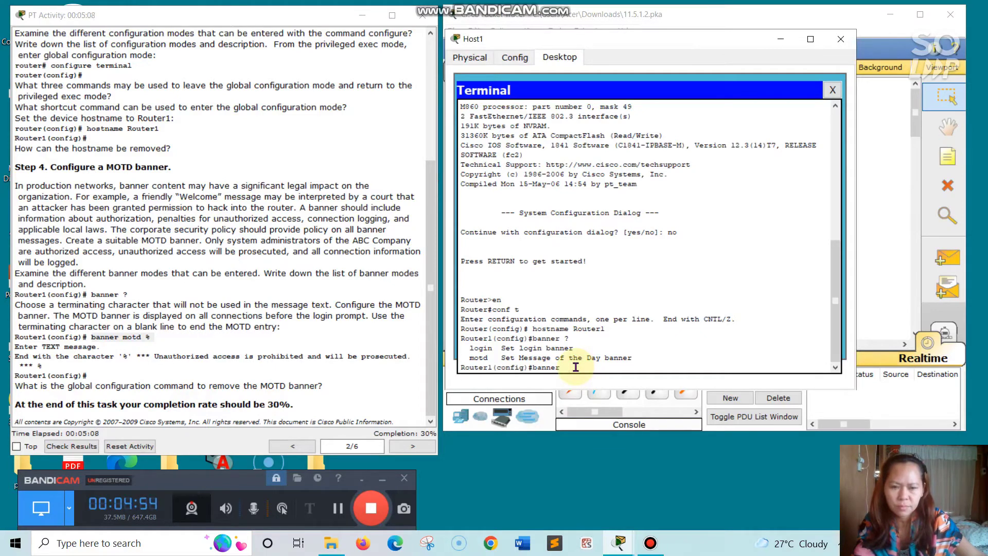
key("Return")
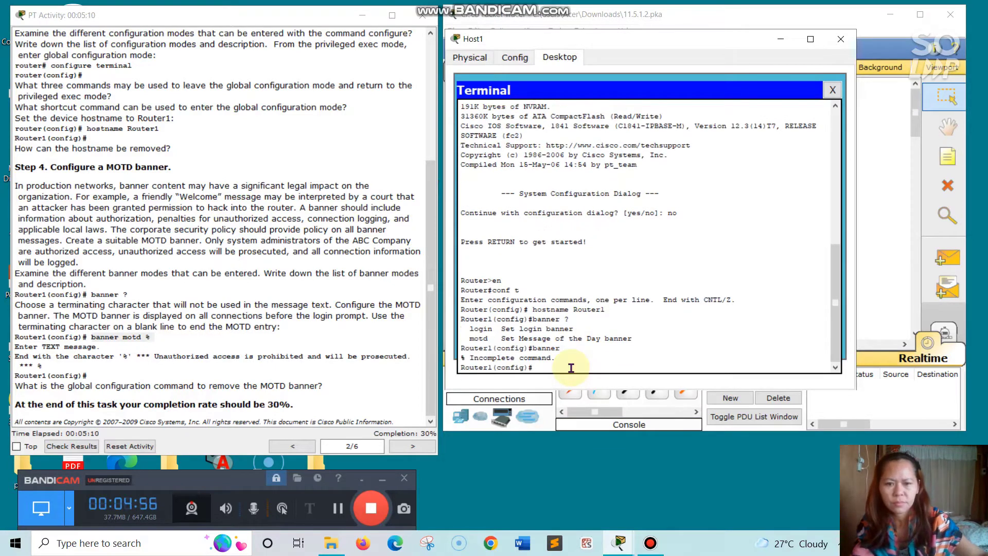
- Start the MOTD banner by entering 'banner motd %' at the router prompt
right_click(538, 365)
left_click(563, 388)
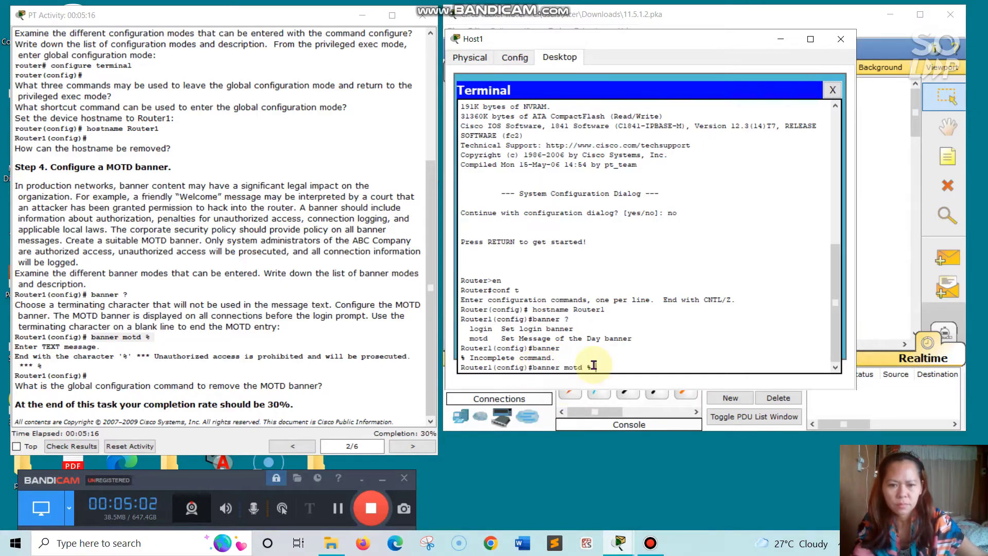
key("Return")
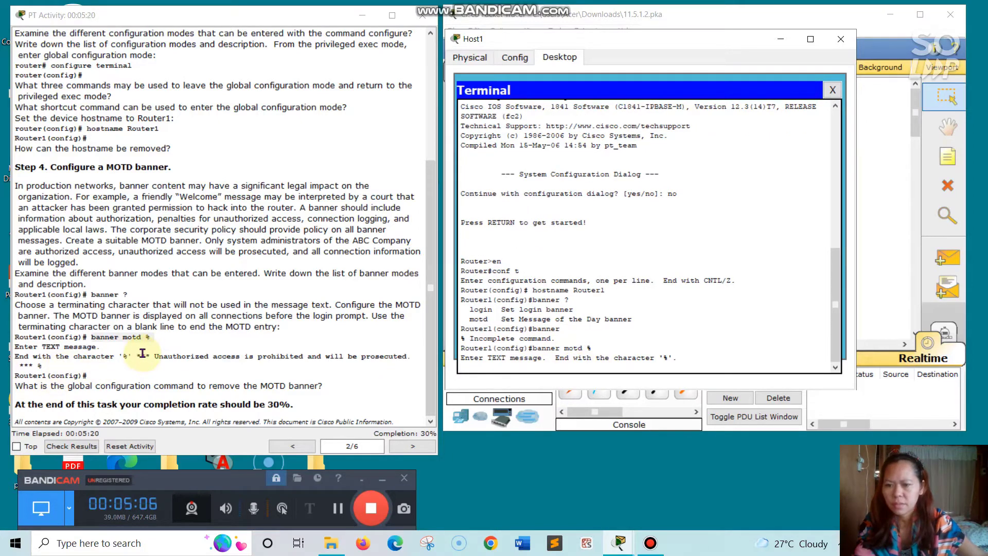
- Paste the unauthorized-access-prohibited warning as the banner text, then move instructions to page 3
left_click_drag(133, 354, 163, 364)
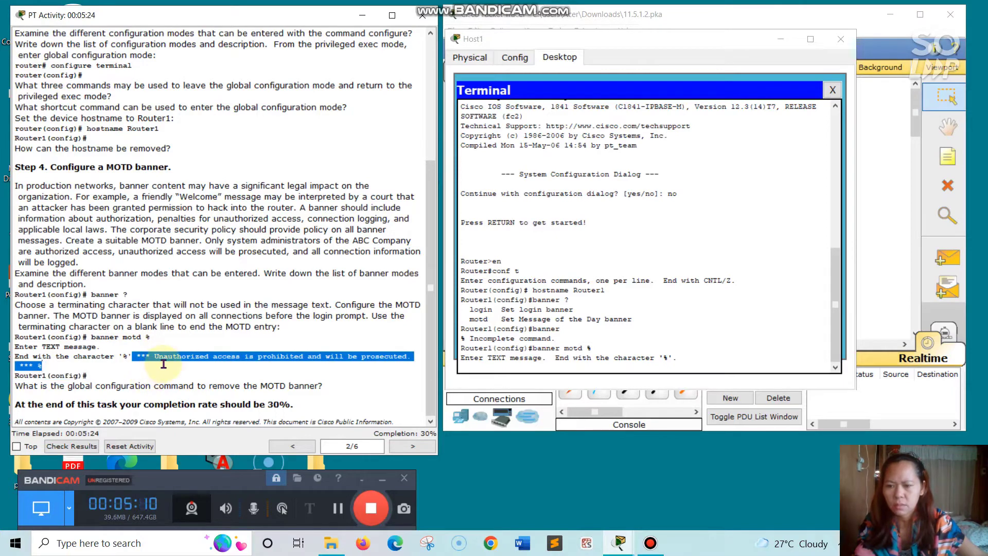
right_click(164, 366)
left_click(229, 411)
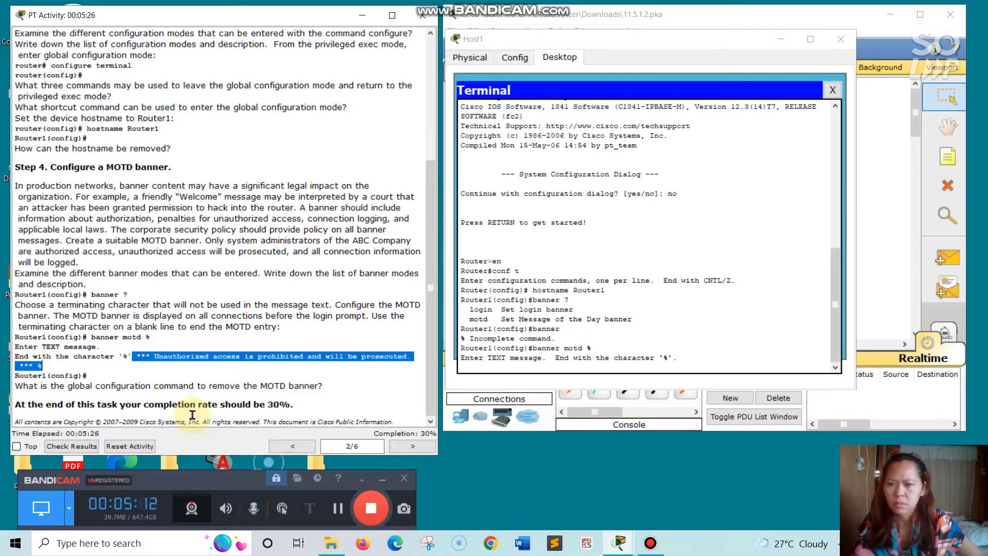
left_click(690, 360)
right_click(685, 355)
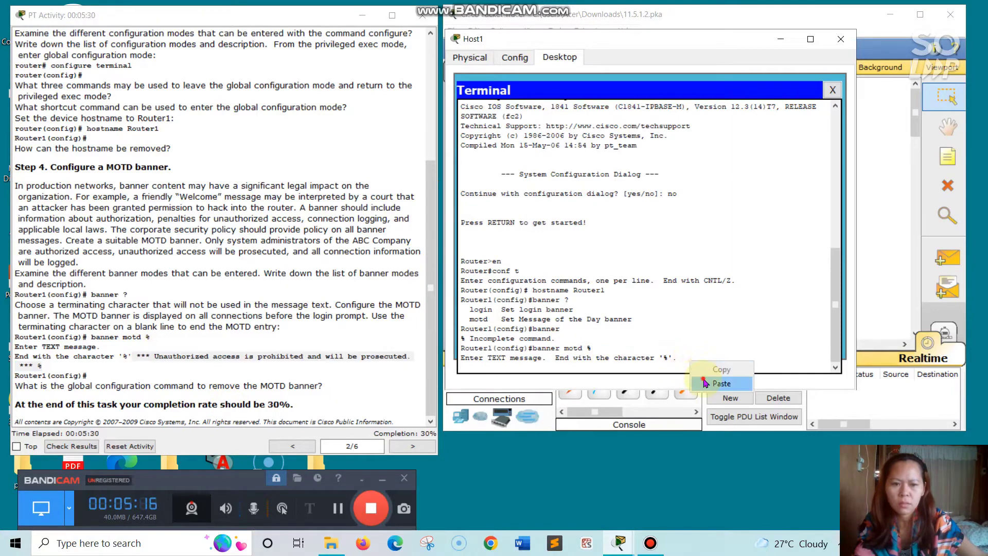
left_click(708, 376)
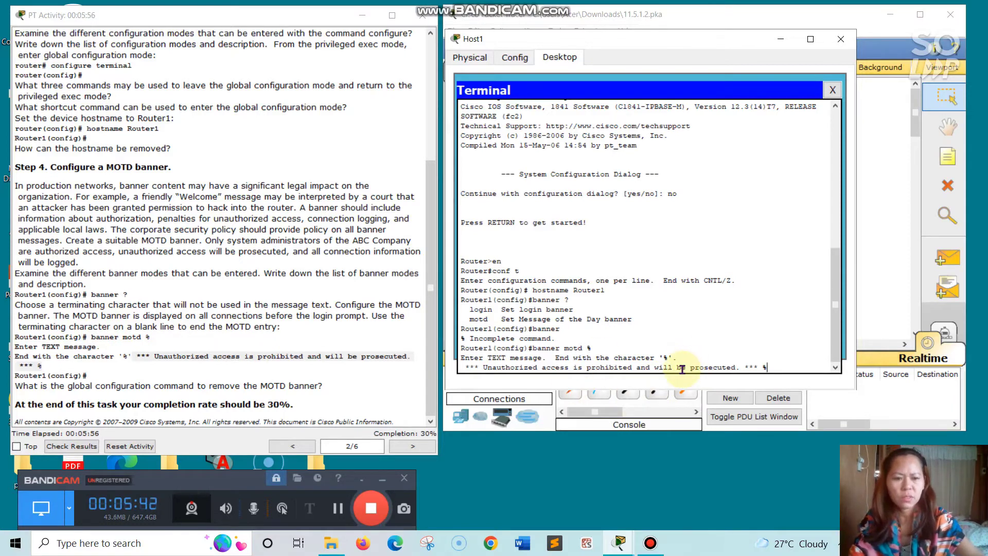
key("Return")
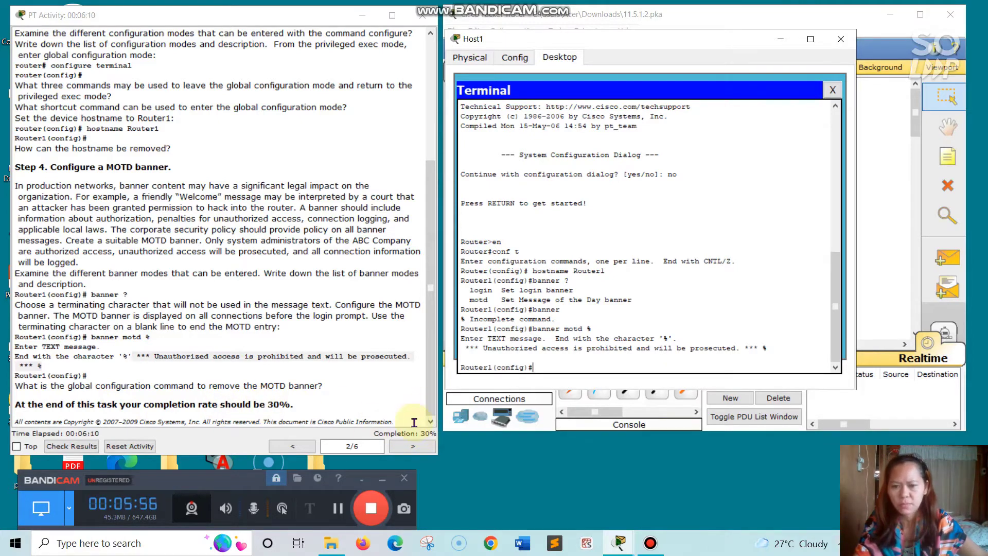
left_click(407, 447)
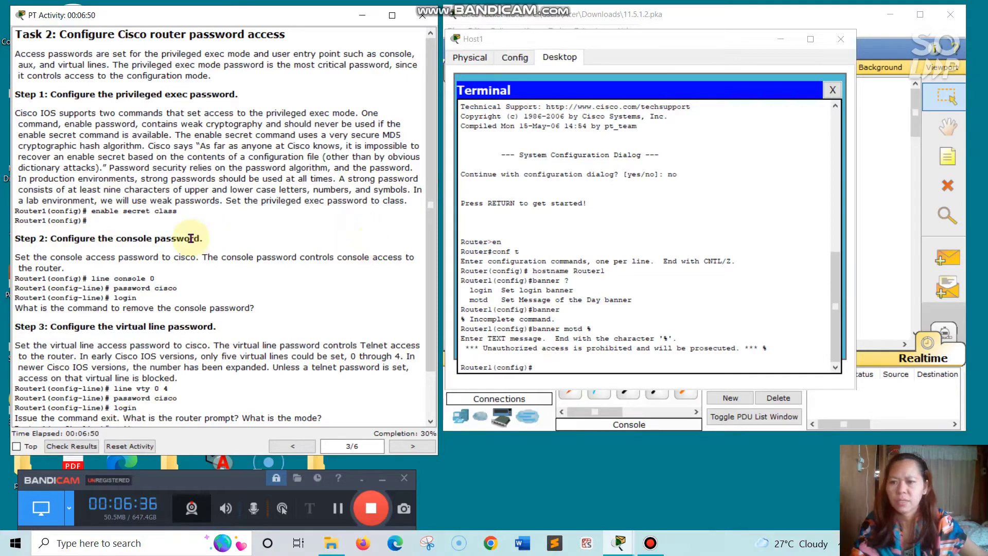
- Run 'enable secret class' on Router1 to set the privileged exec password
left_click_drag(90, 211, 190, 215)
right_click(190, 215)
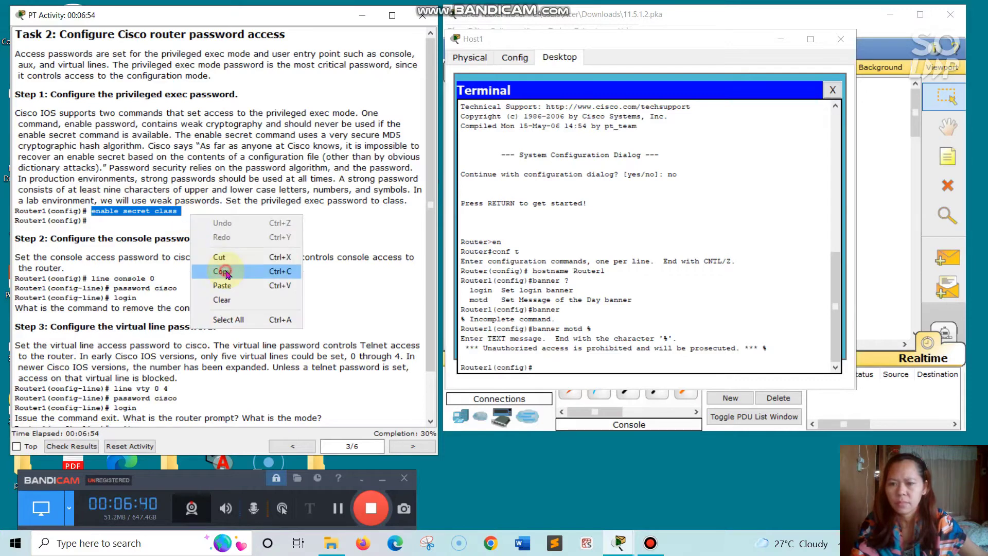
left_click(226, 269)
left_click(542, 367)
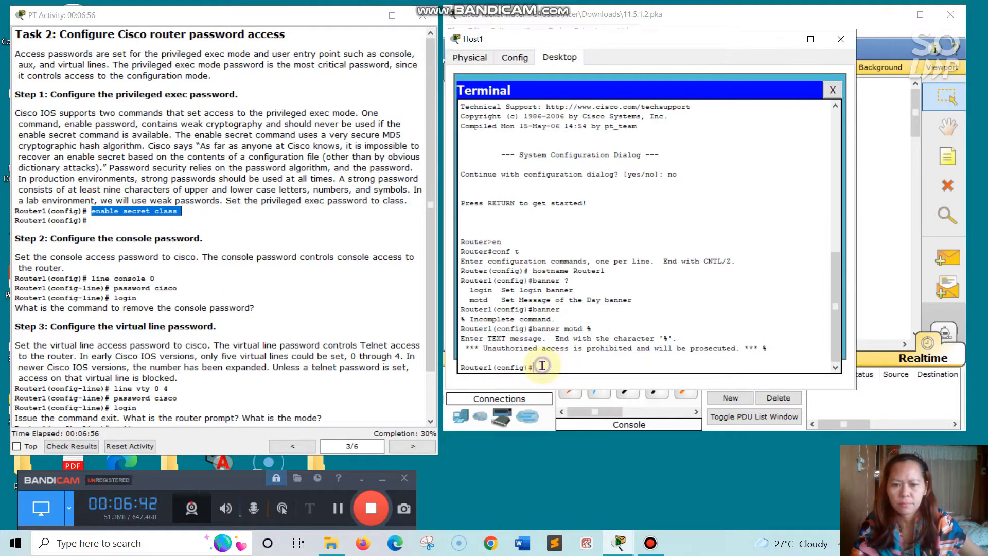
right_click(540, 363)
left_click(561, 386)
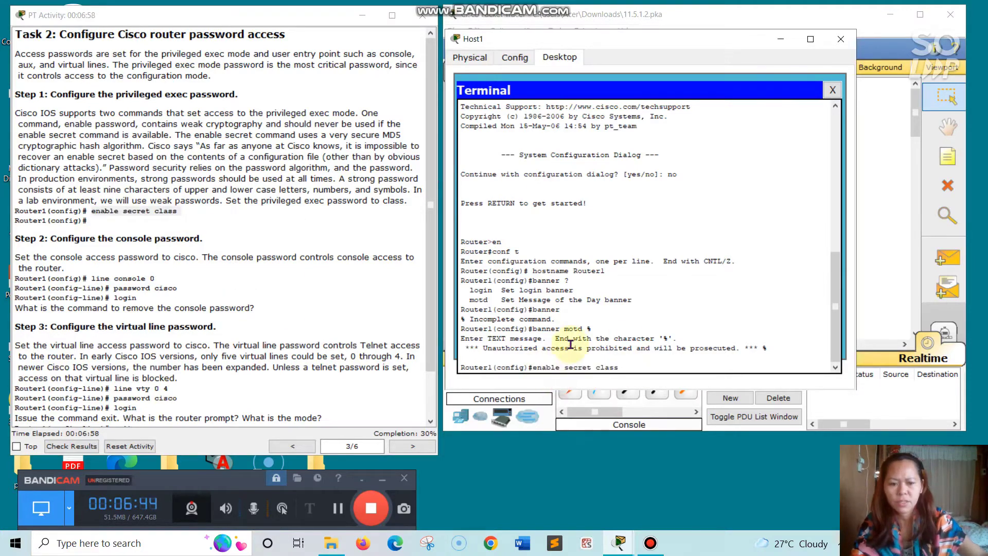
key("Return")
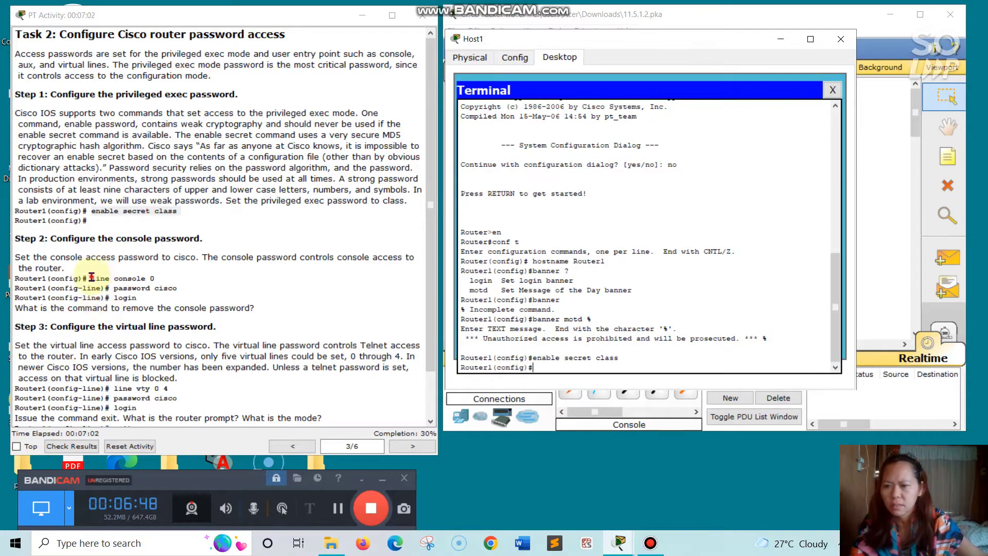
- Copy 'line console 0' from the instructions and paste it at the router prompt
left_click_drag(92, 278, 150, 278)
left_click_drag(161, 278, 162, 278)
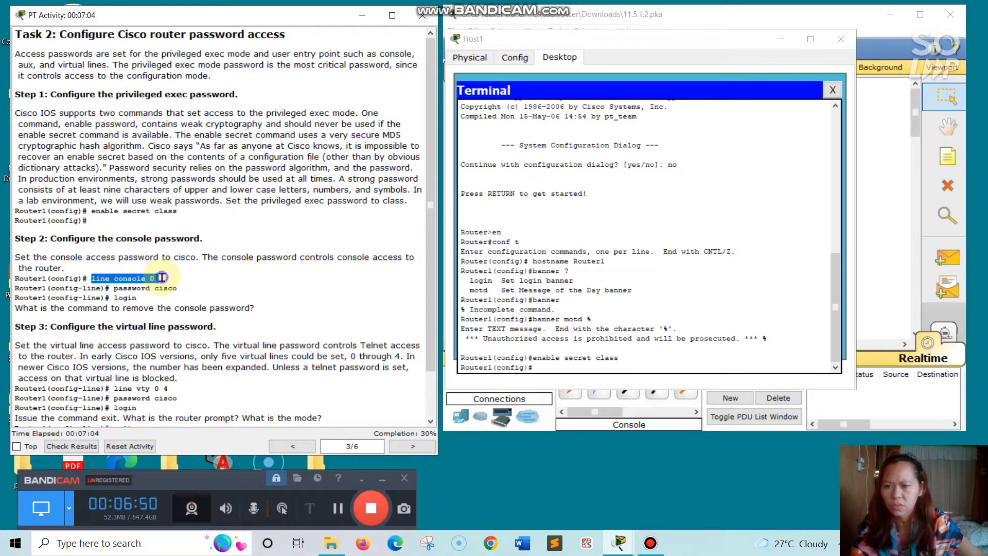
right_click(162, 278)
left_click(195, 334)
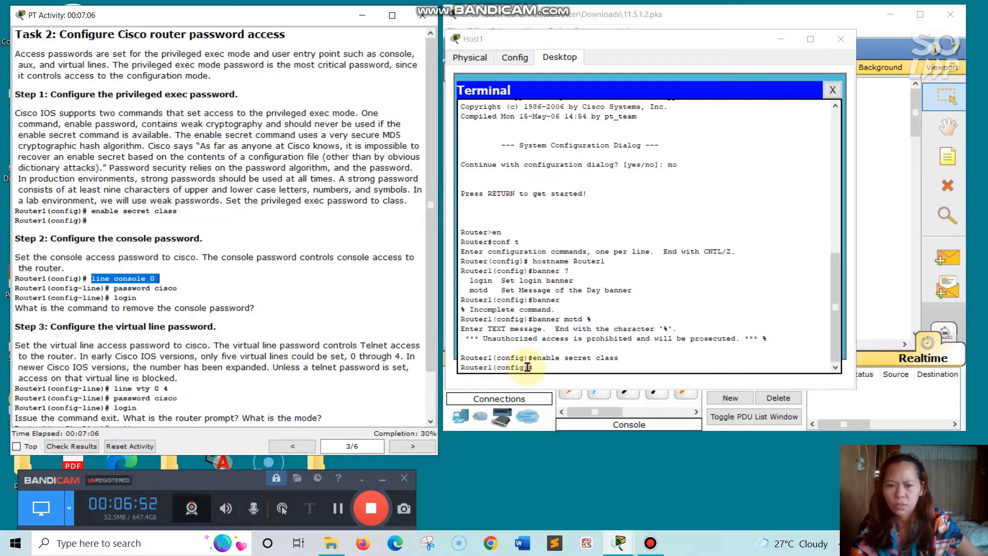
right_click(538, 368)
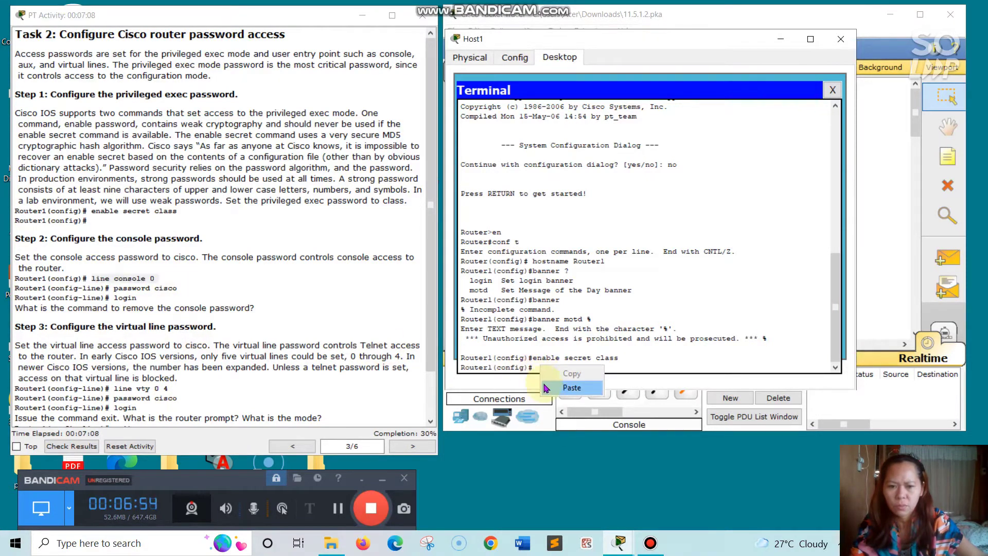
left_click(572, 388)
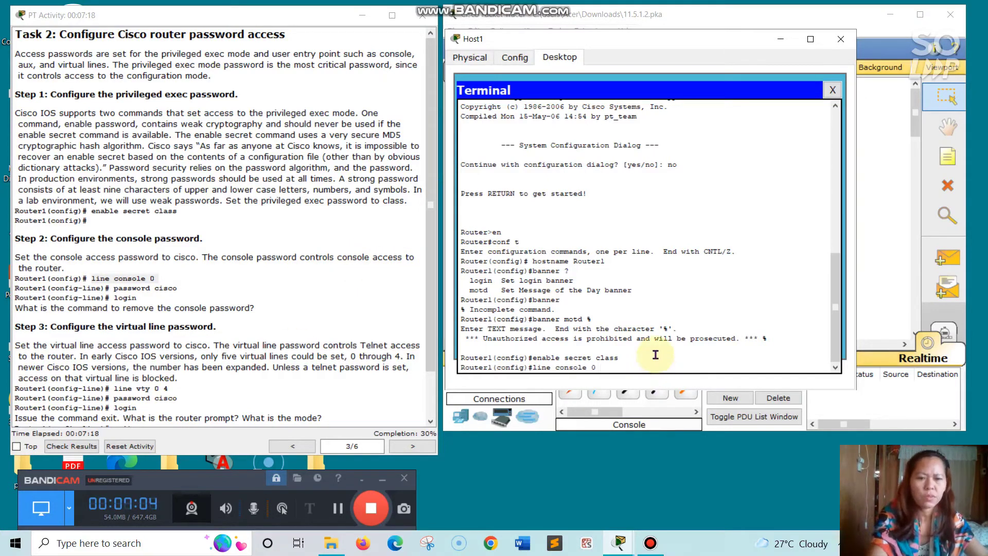
key("Return")
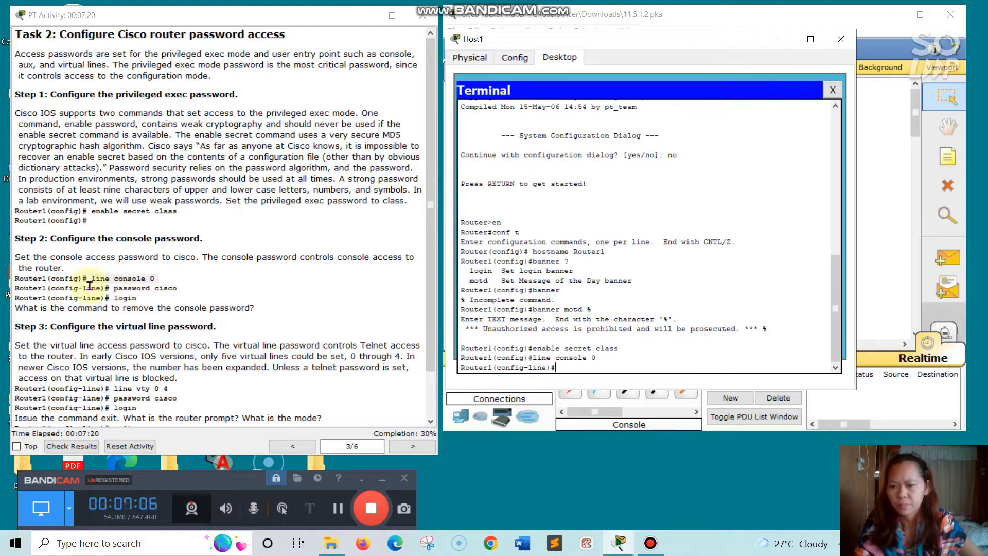
left_click_drag(111, 291, 185, 288)
right_click(186, 289)
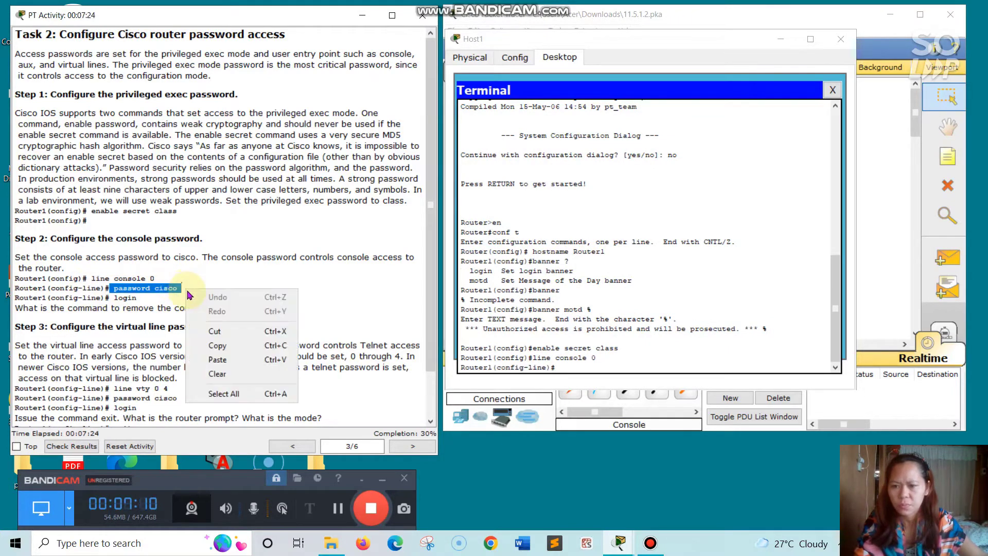
left_click(205, 346)
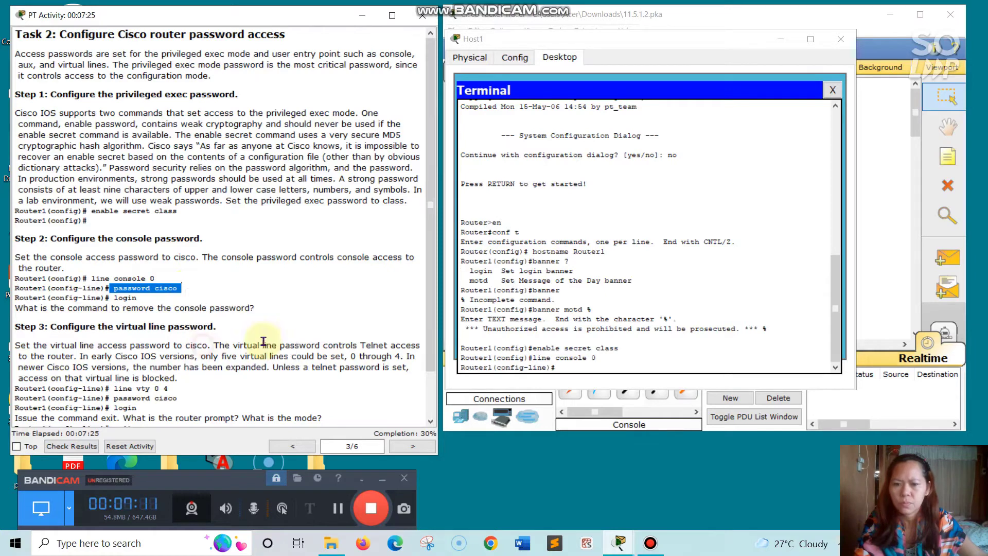
left_click(556, 367)
right_click(557, 367)
left_click(566, 390)
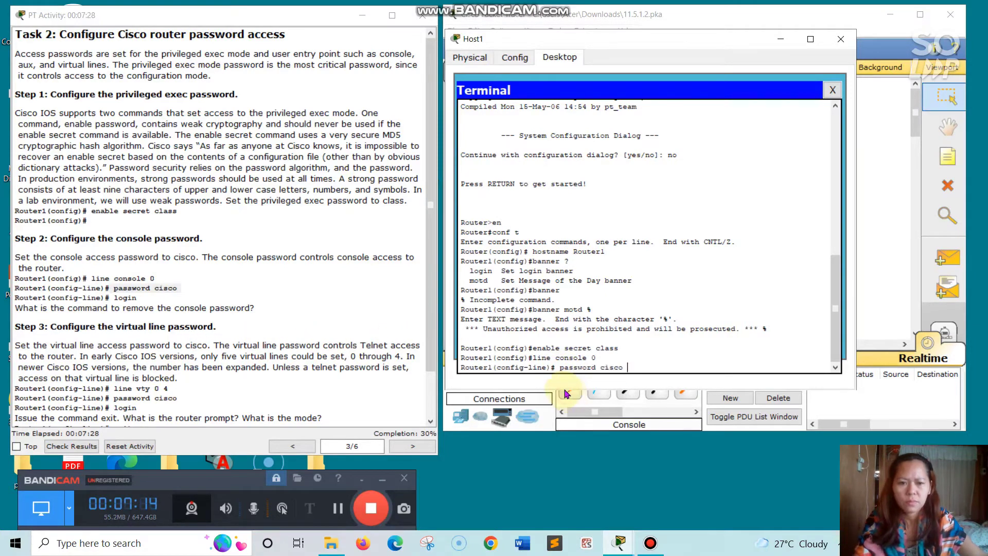
key("Return")
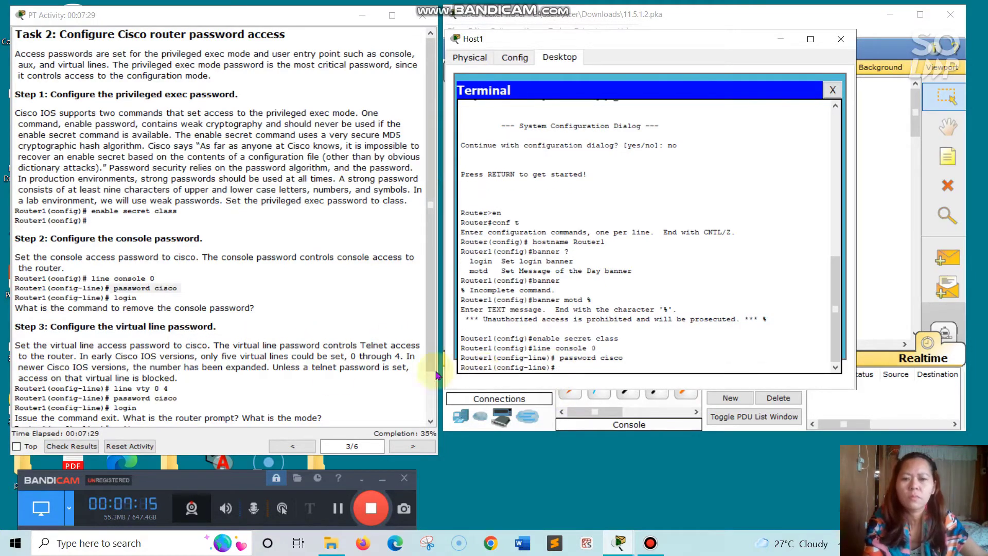
- Add the 'login' command so the console line requires the password
left_click(113, 299)
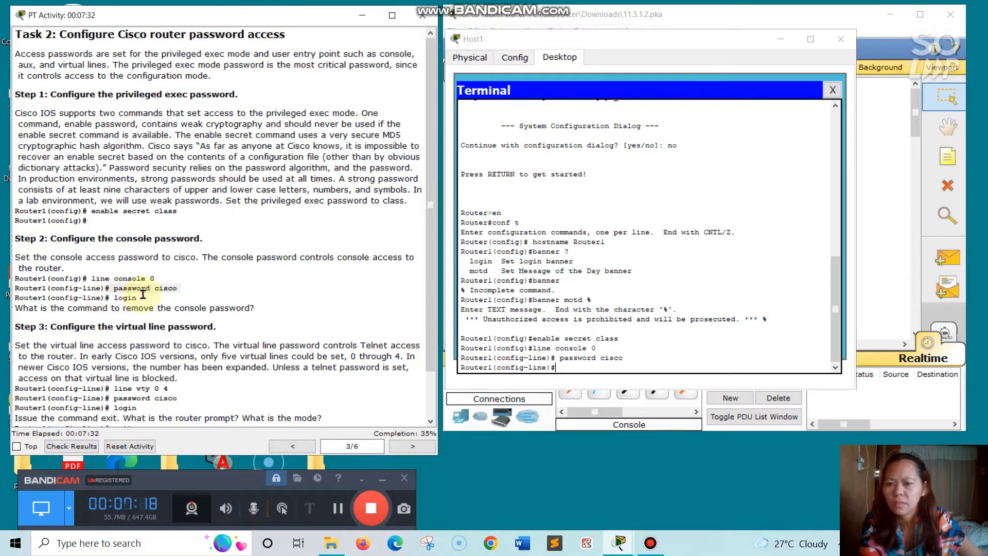
left_click_drag(113, 299, 145, 299)
right_click(144, 299)
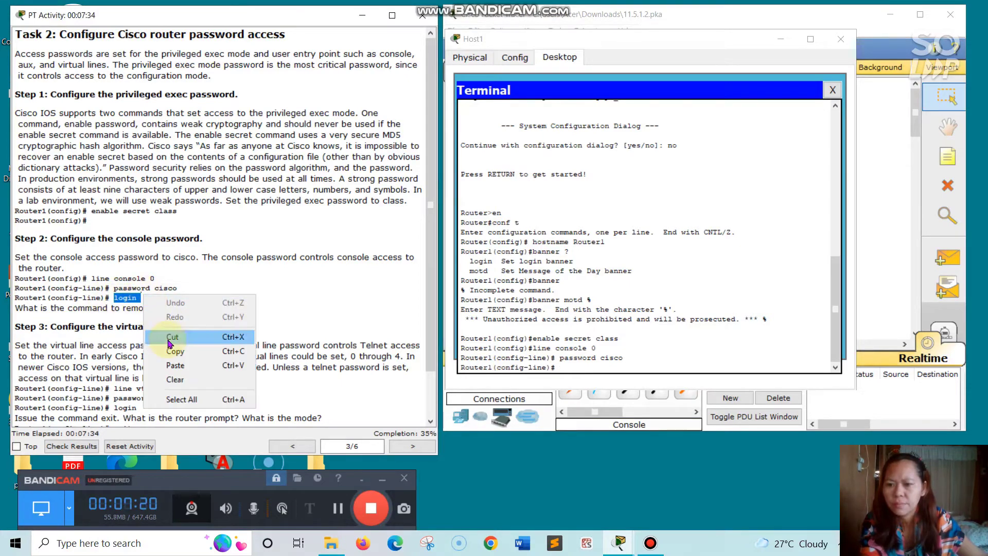
left_click(177, 351)
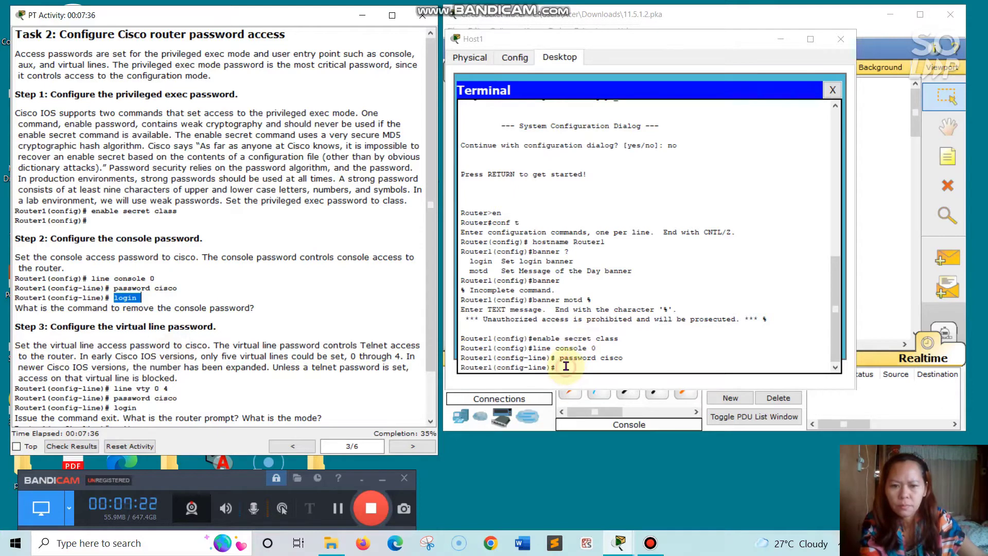
left_click(565, 366)
right_click(566, 366)
left_click(592, 390)
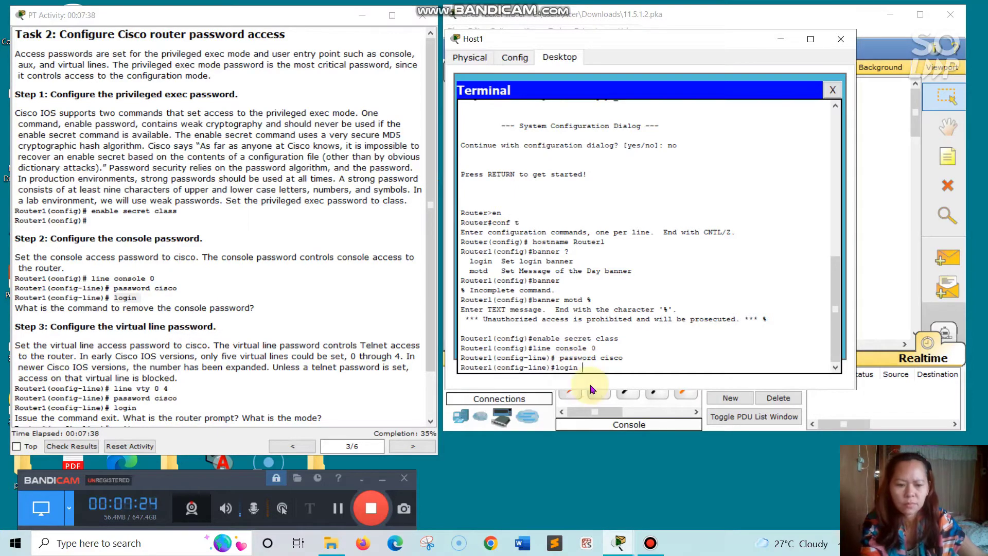
key("Return")
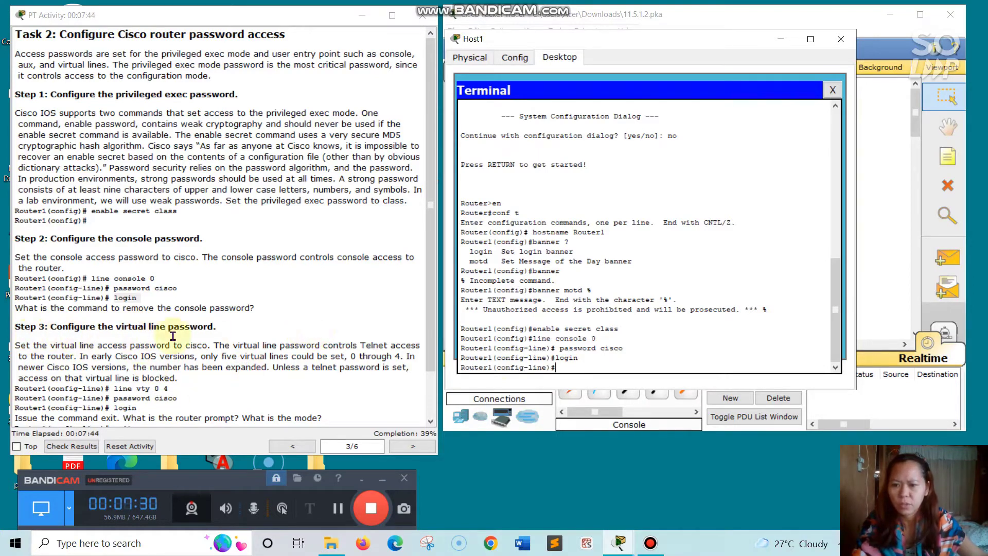
- Paste and run 'line vty 0 4' on Router1 to configure the virtual terminal lines
left_click(431, 360)
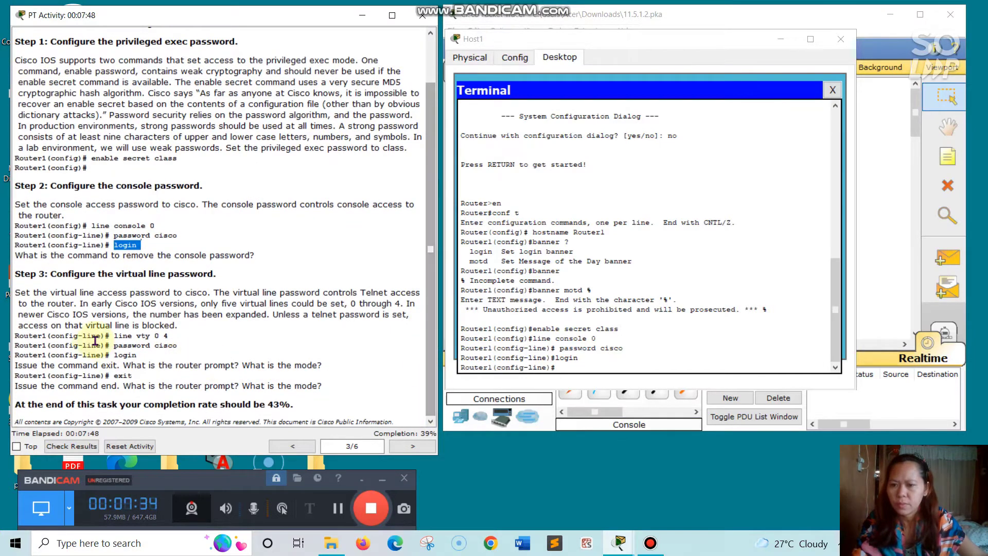
left_click_drag(113, 335, 165, 337)
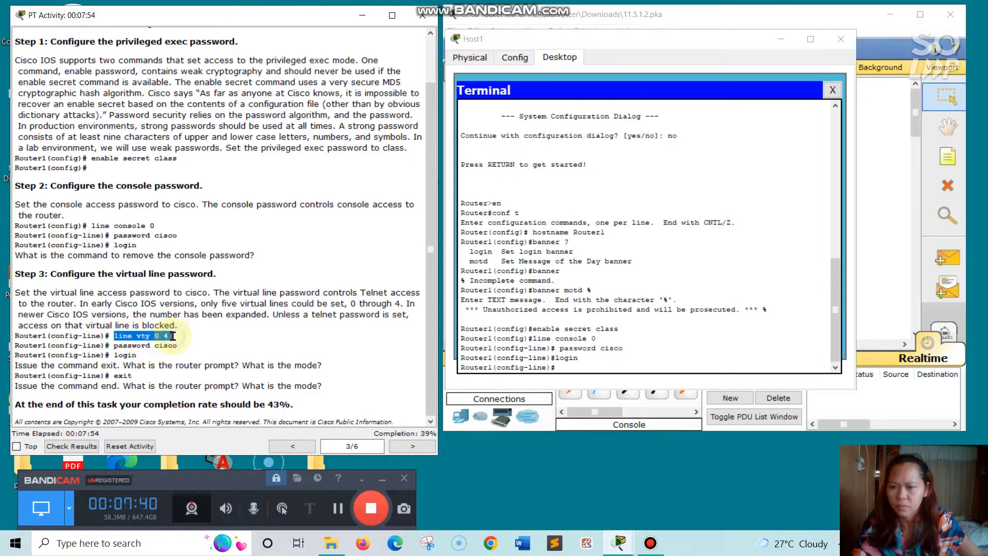
right_click(173, 336)
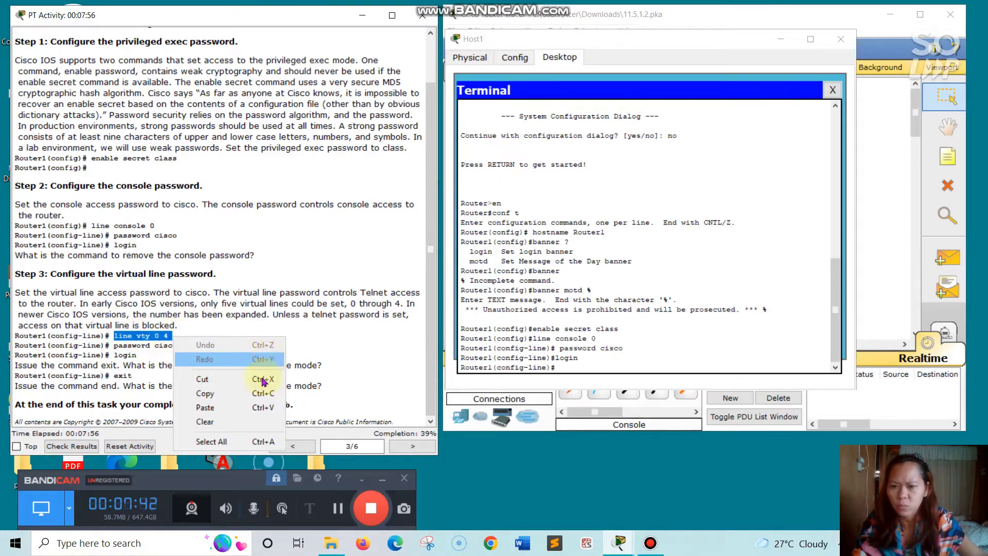
left_click(218, 394)
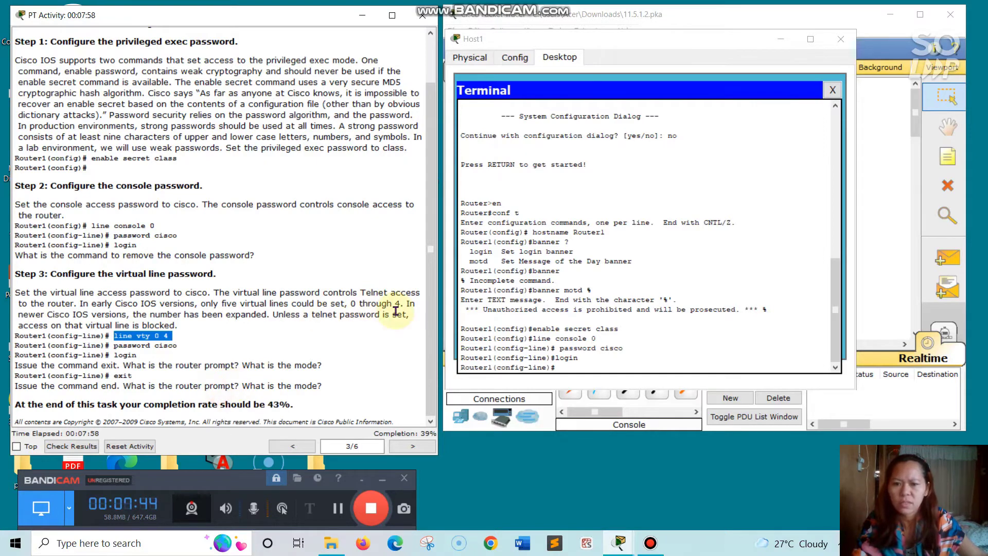
left_click(573, 369)
right_click(573, 370)
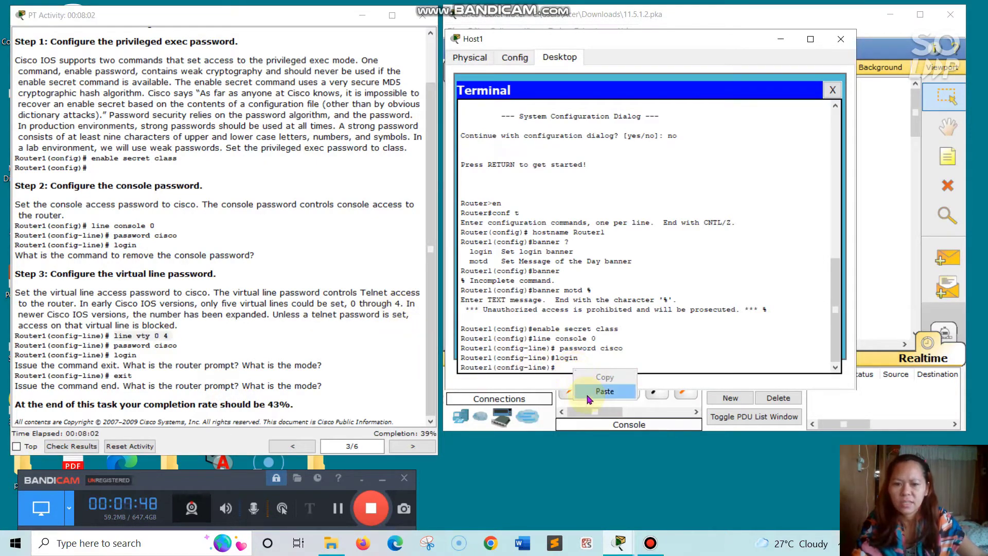
left_click(605, 391)
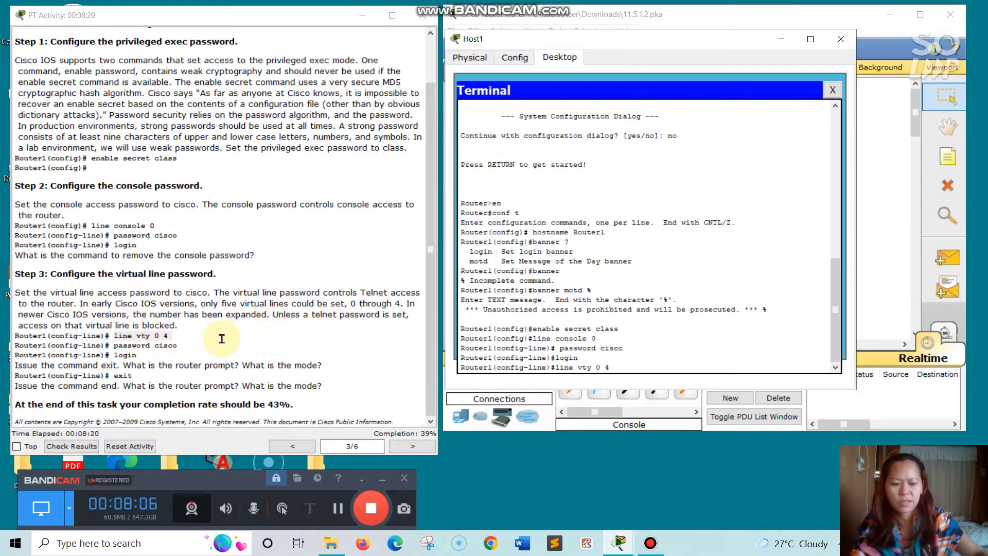
key("Return")
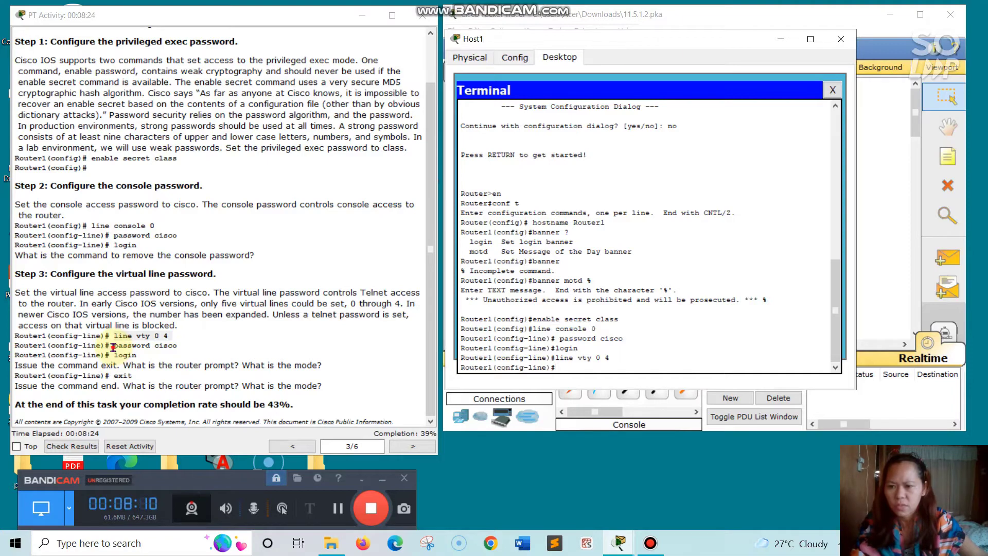
left_click_drag(112, 347, 178, 343)
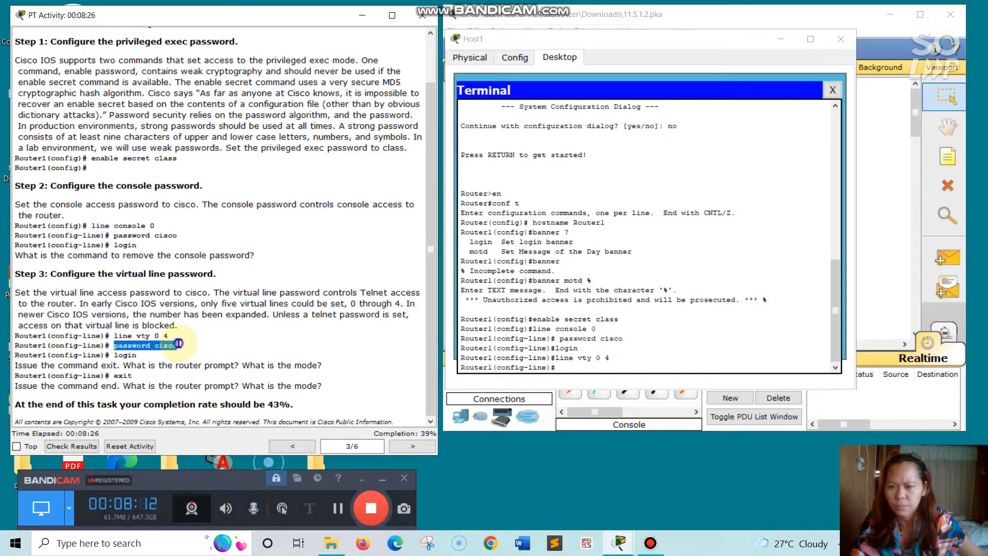
right_click(178, 343)
left_click(204, 386)
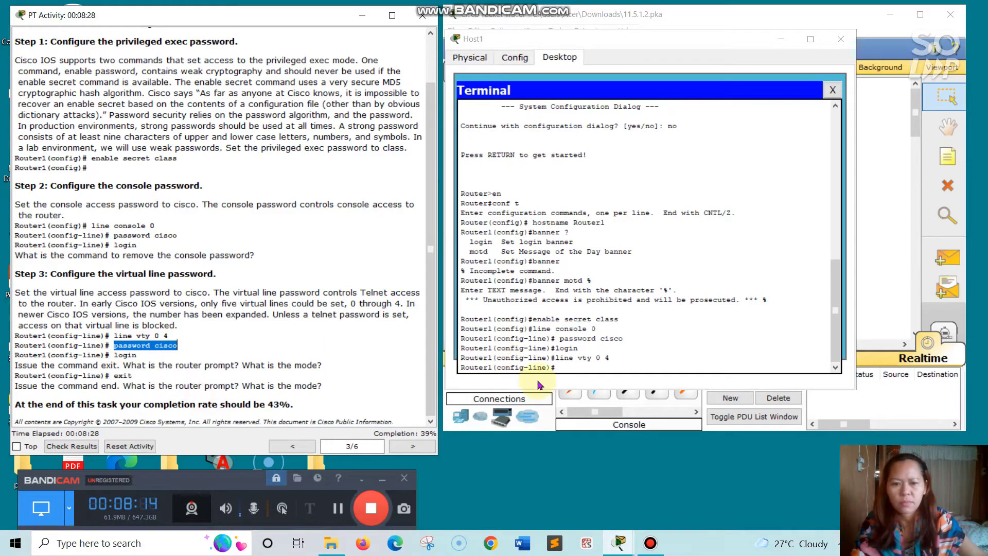
left_click(560, 367)
right_click(559, 367)
left_click(576, 393)
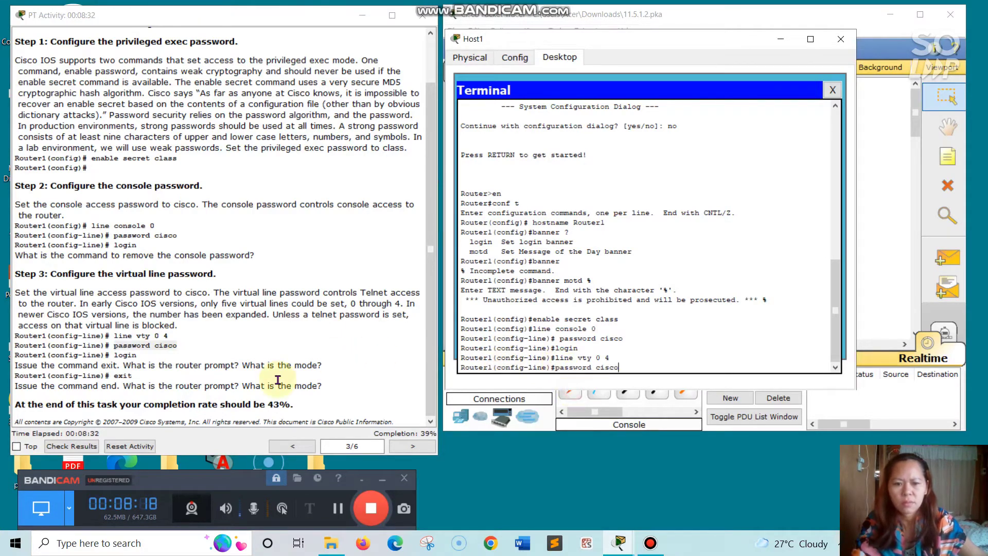
key("Return")
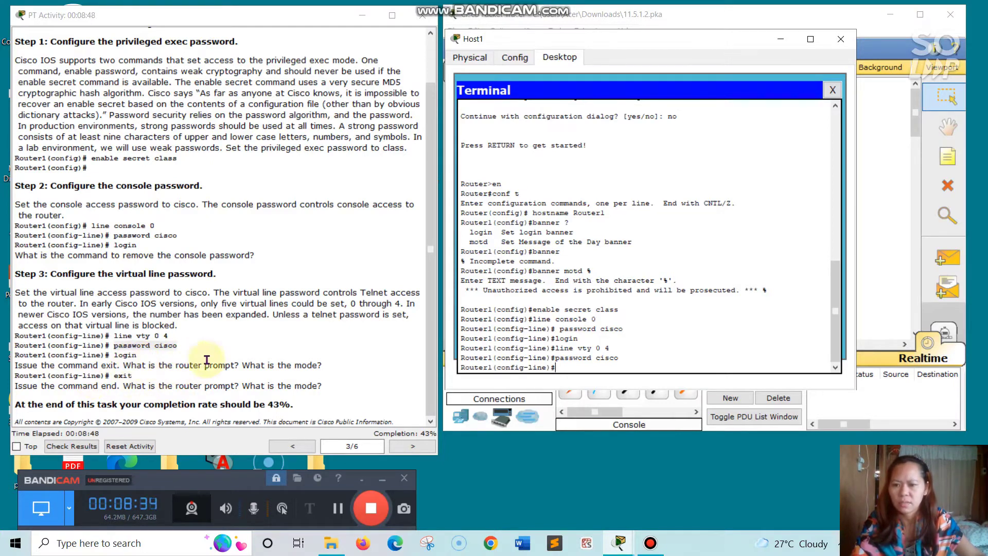
- Require login on the vty lines, return to global configuration, and advance the instructions
right_click(560, 368)
left_click(587, 389)
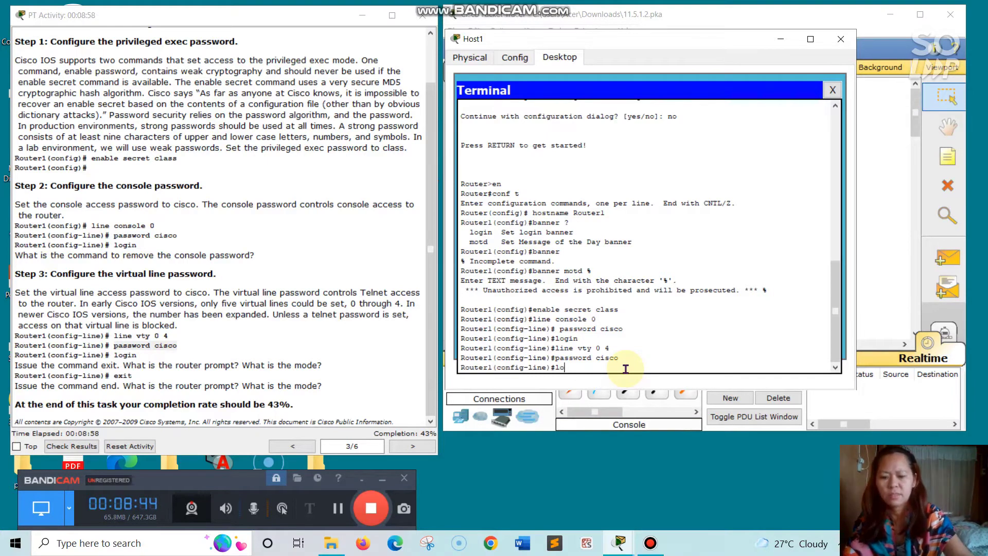
key("Return")
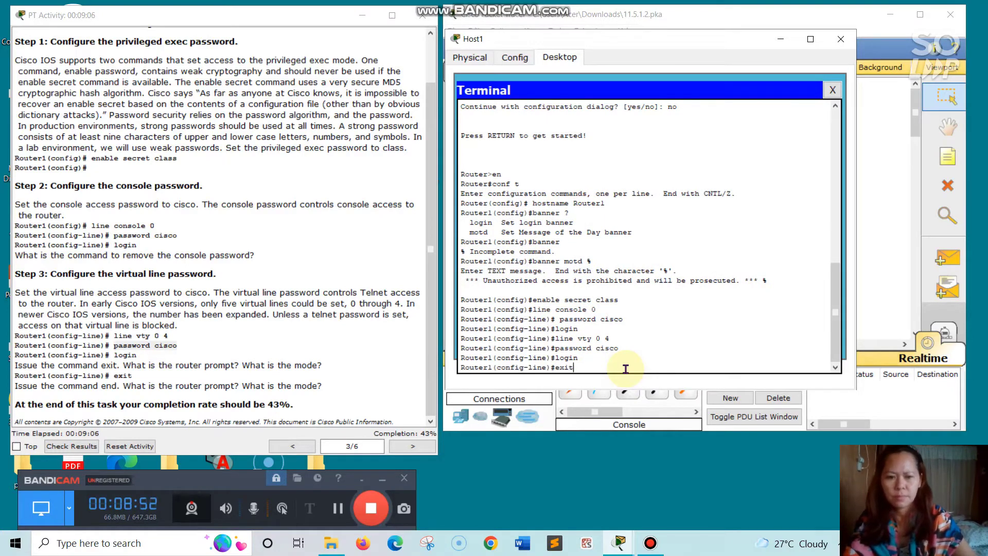
key("Return")
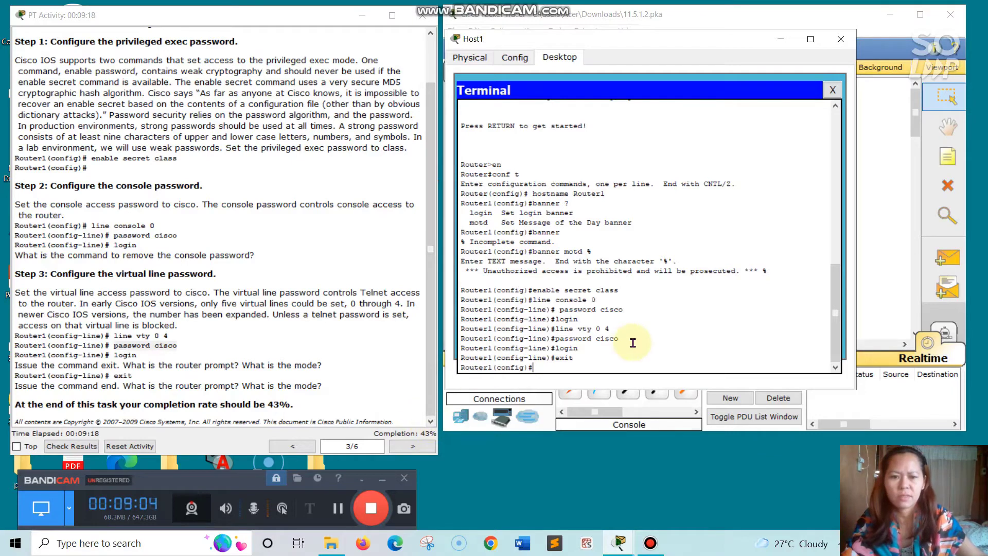
left_click(411, 447)
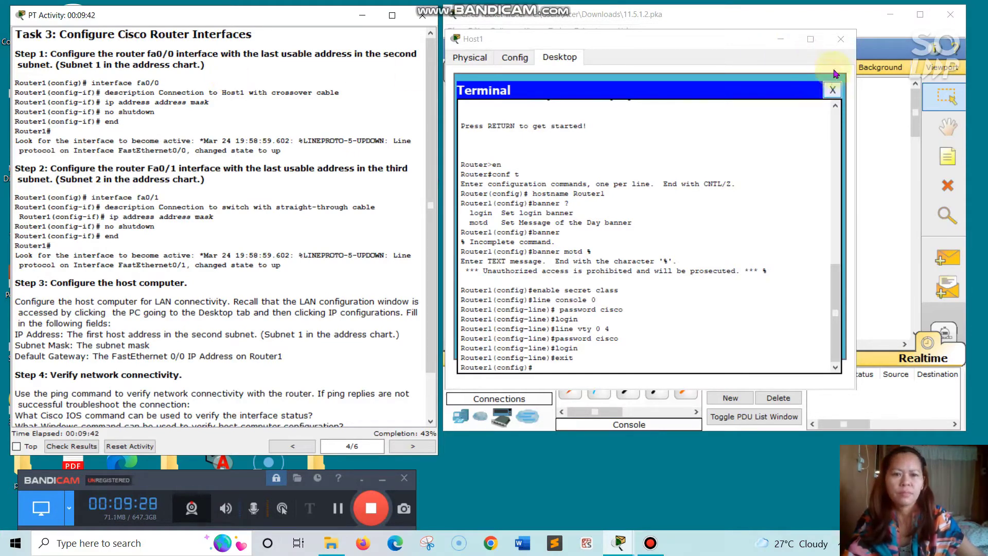
- Minimize Host1's window so the network topology shows
left_click(781, 42)
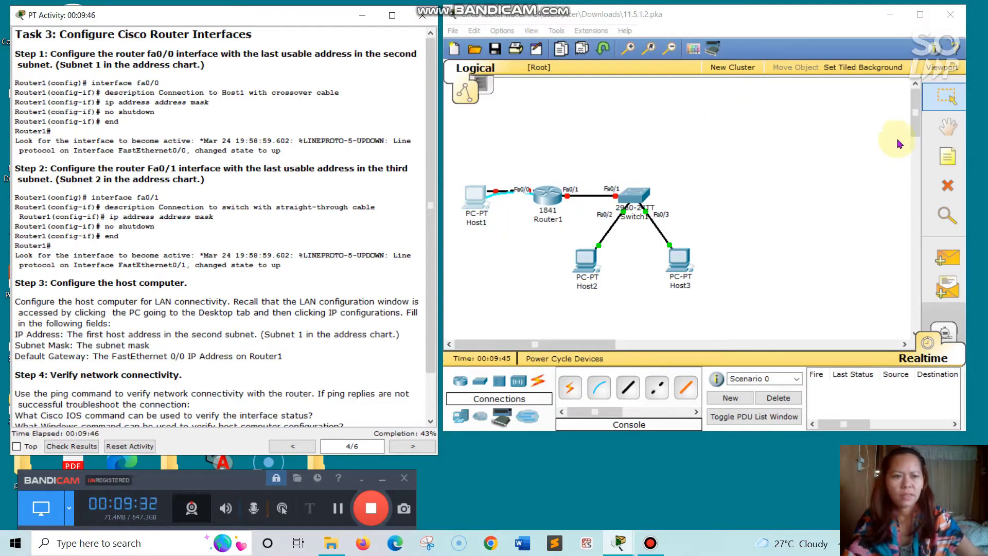
- Start a text note above Host1 and type '19'
left_click(947, 156)
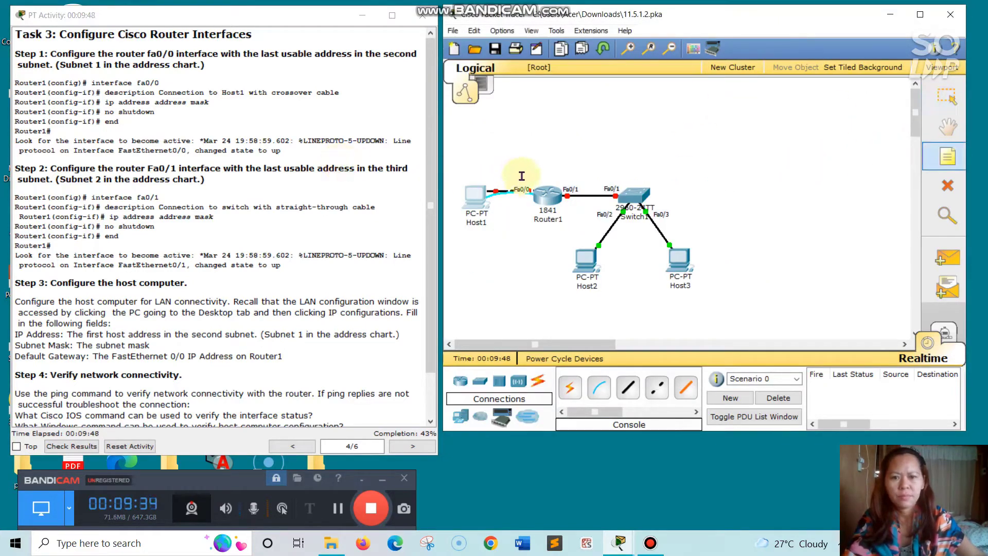
left_click(471, 160)
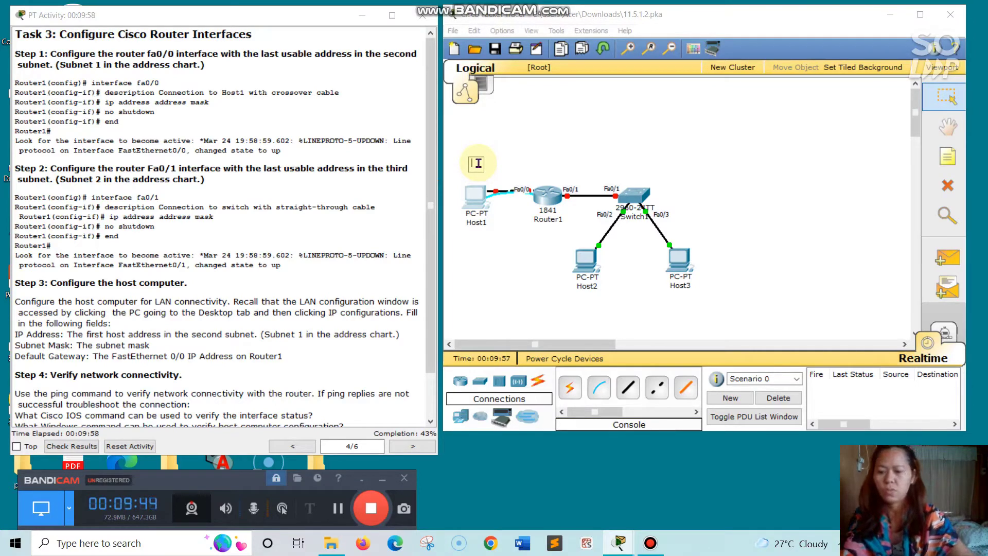
type("198.133.219.17")
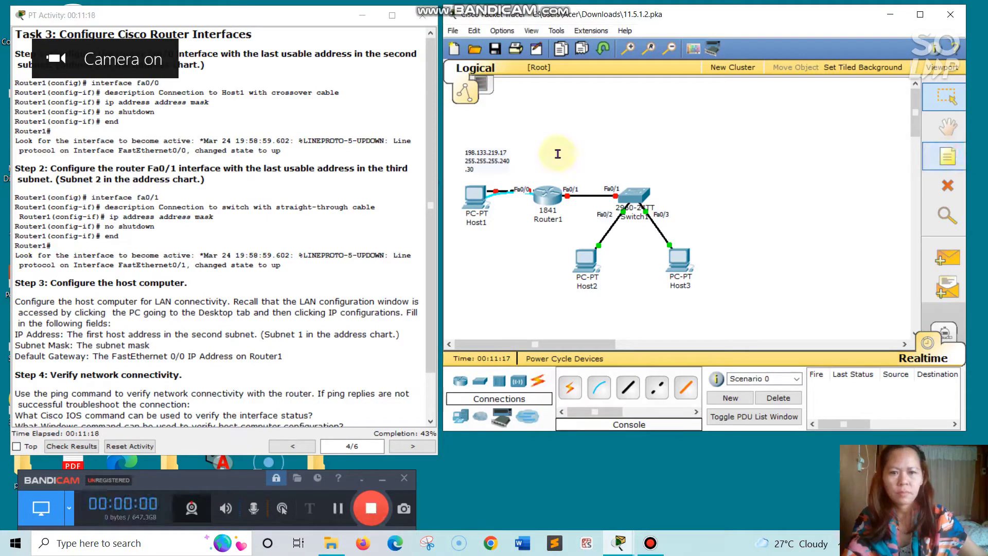
- Add a note reading 198.133.219.30 and 255.255.255.240 above the Router1–Switch1 link
left_click(548, 156)
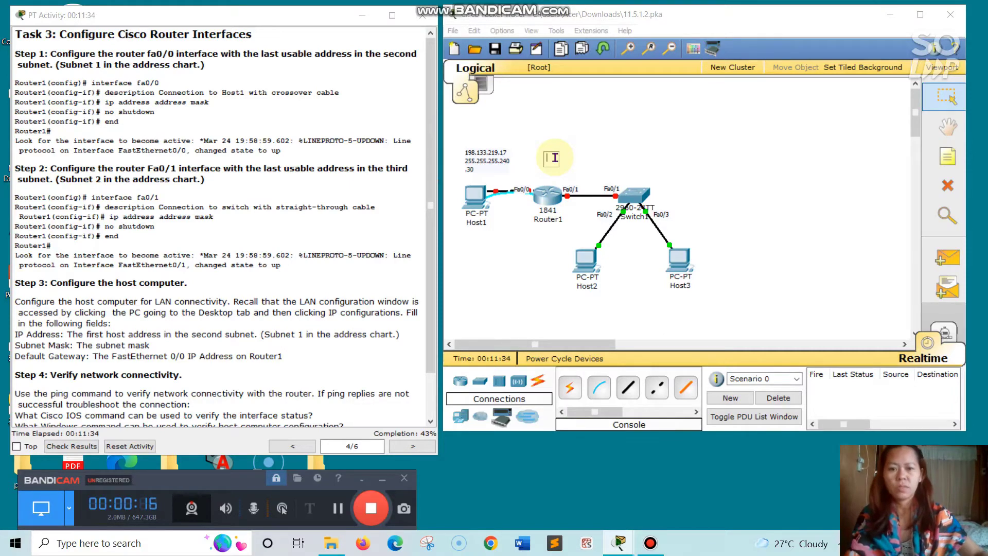
type("198")
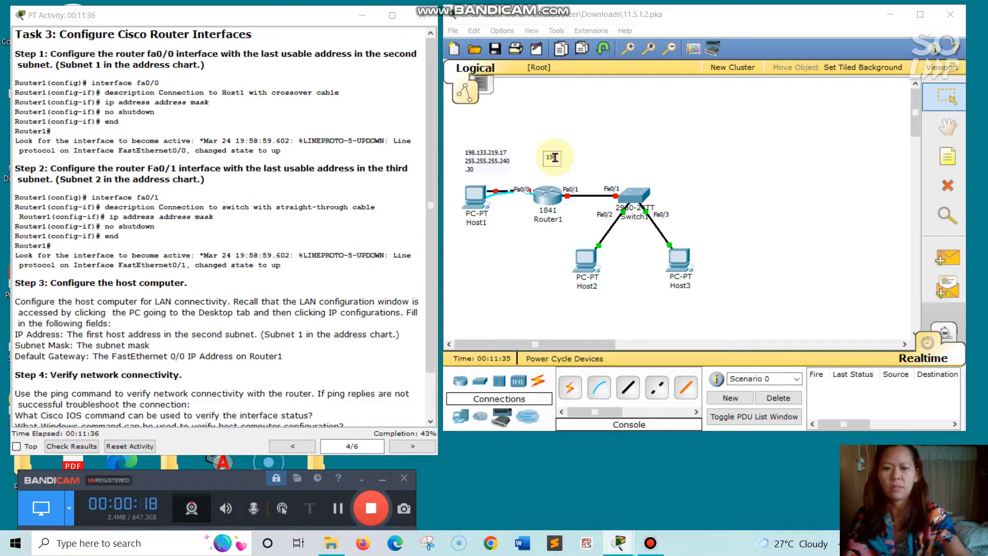
type(".1")
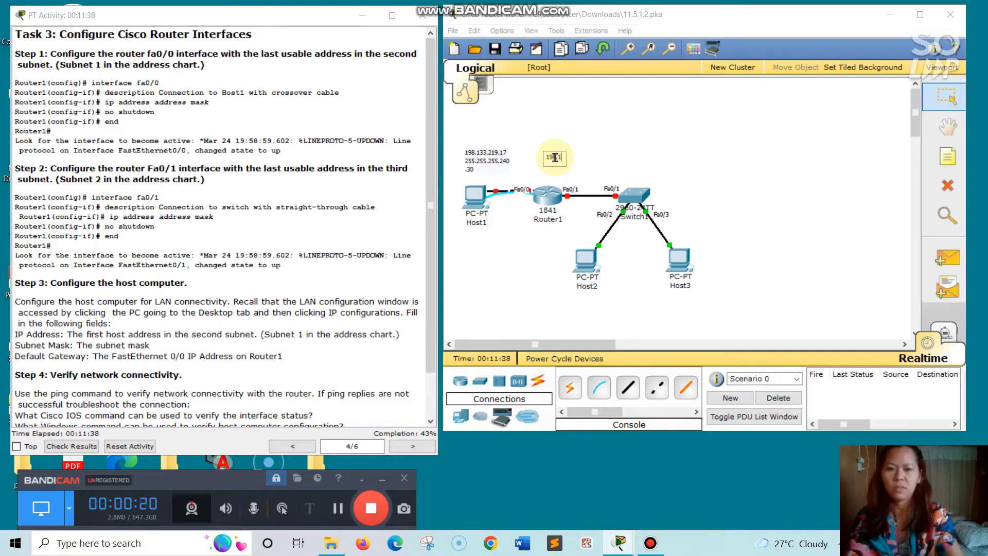
type("33.")
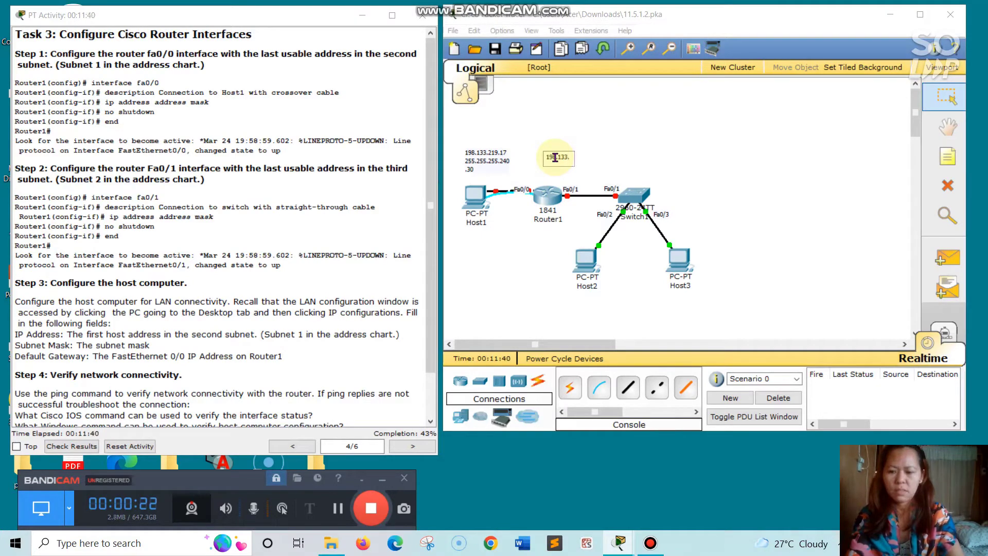
type("219")
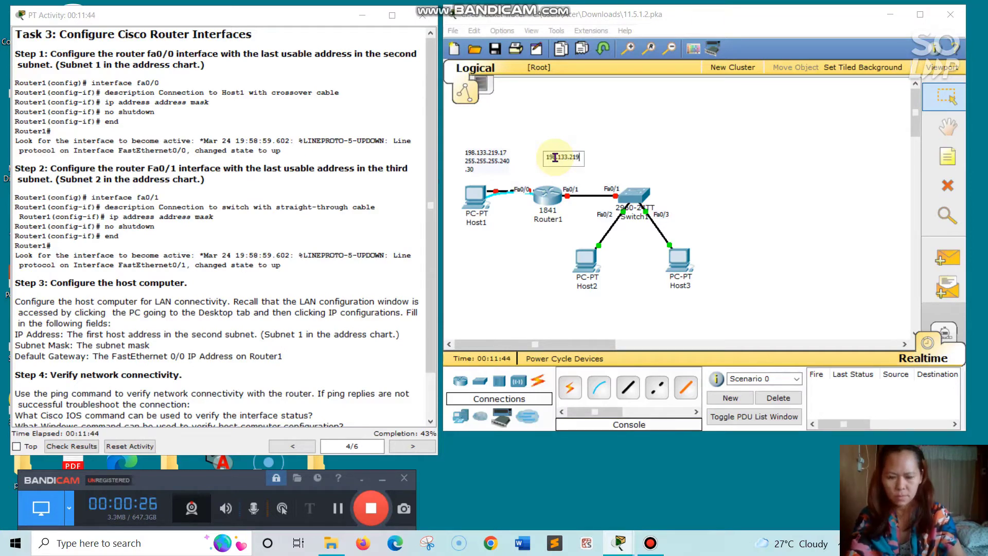
type(".30")
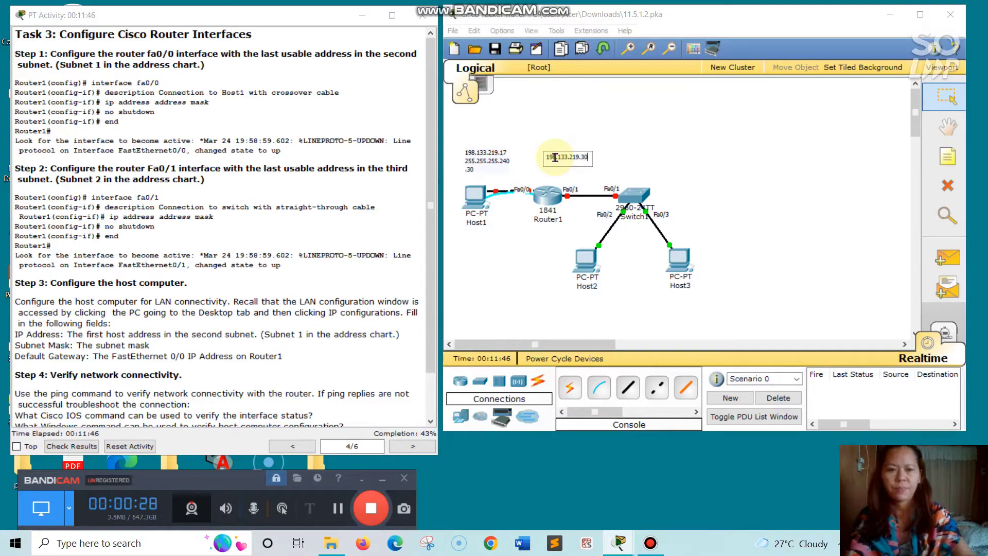
key("Return")
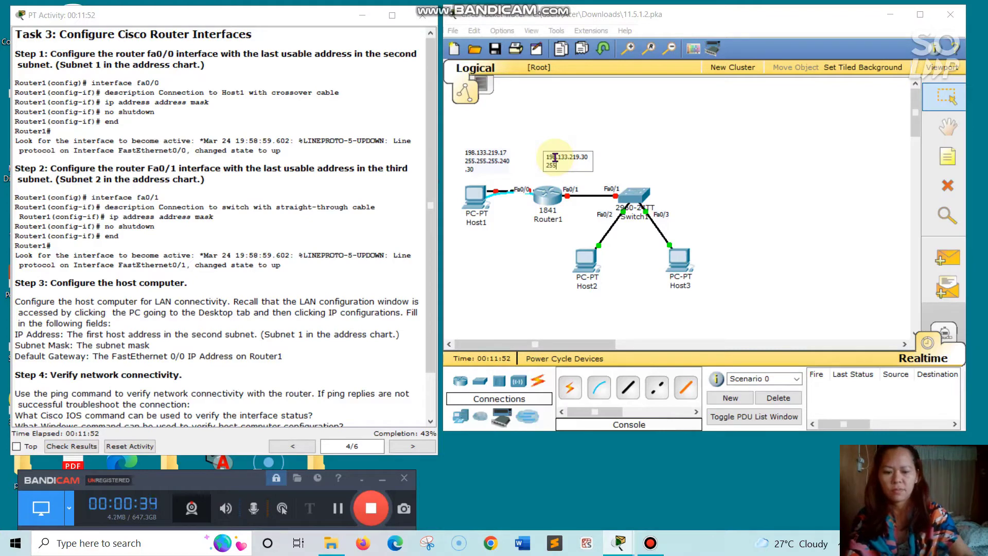
type("255.255")
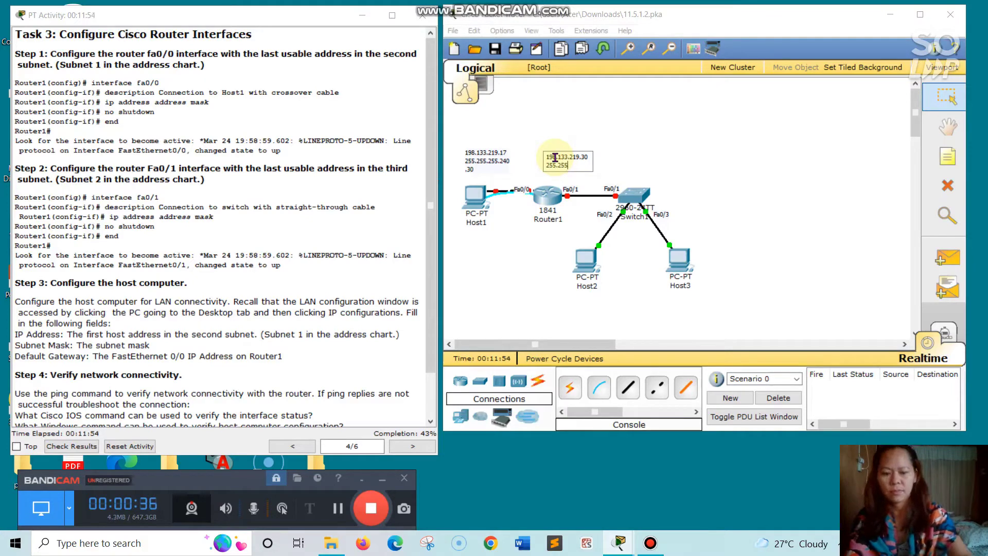
type(".244")
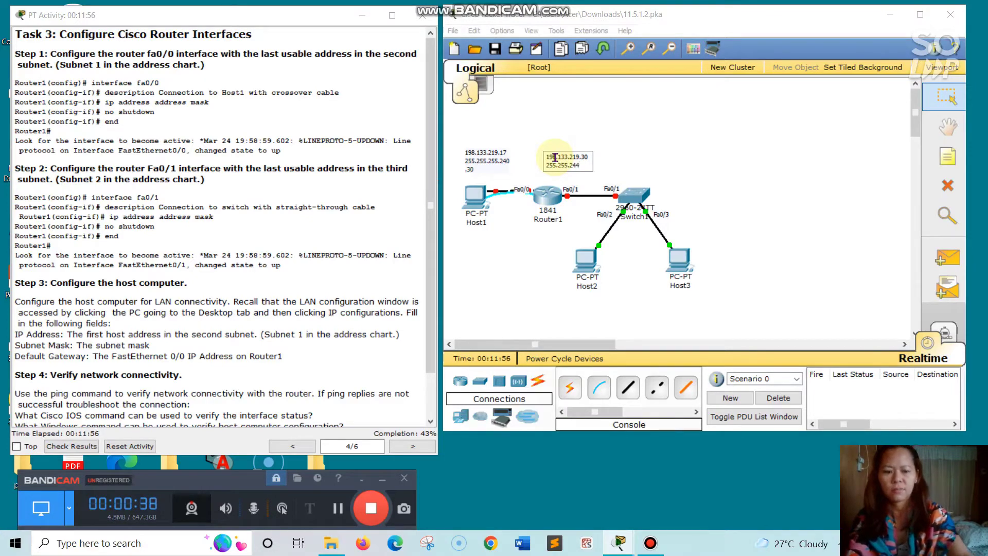
key("BackSpace")
key("BackSpace")
type("55")
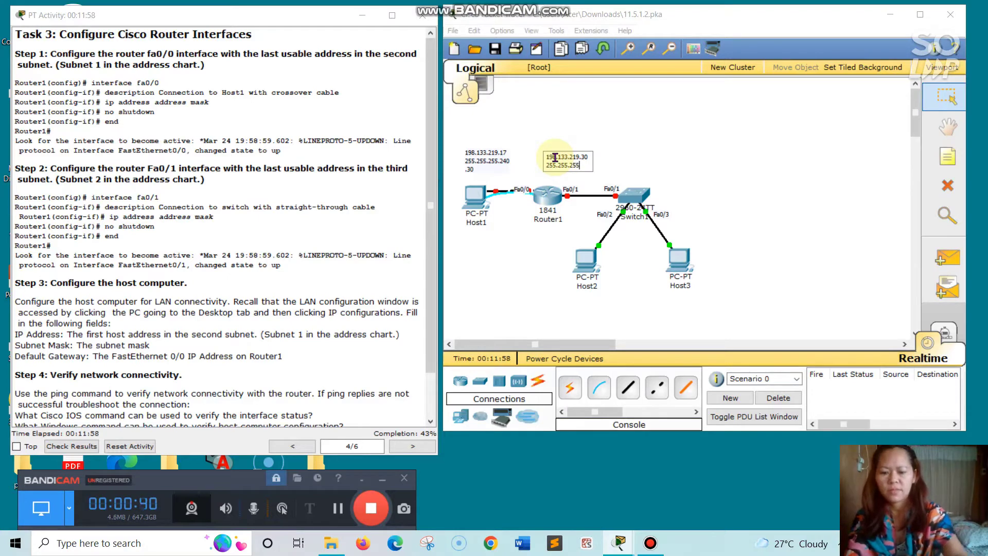
type(".")
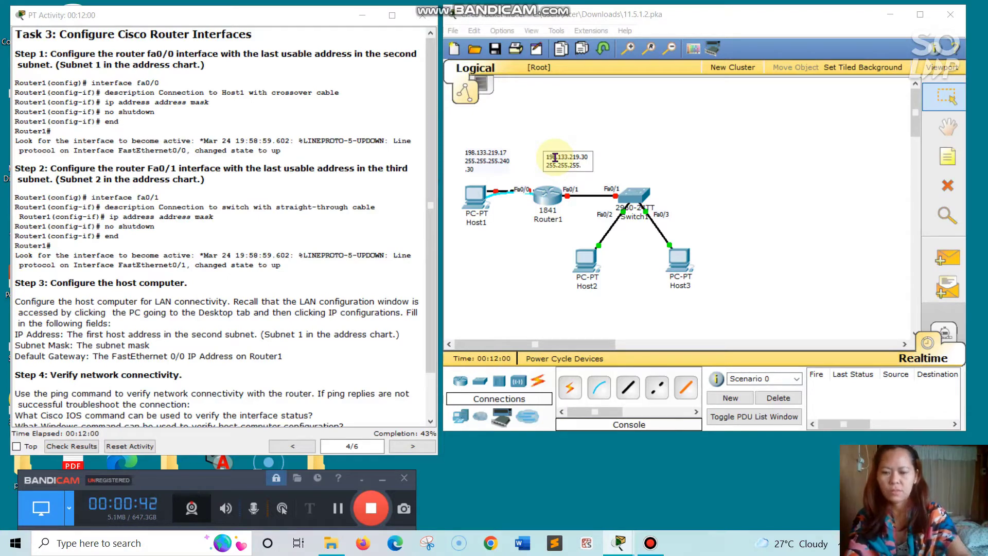
type("24")
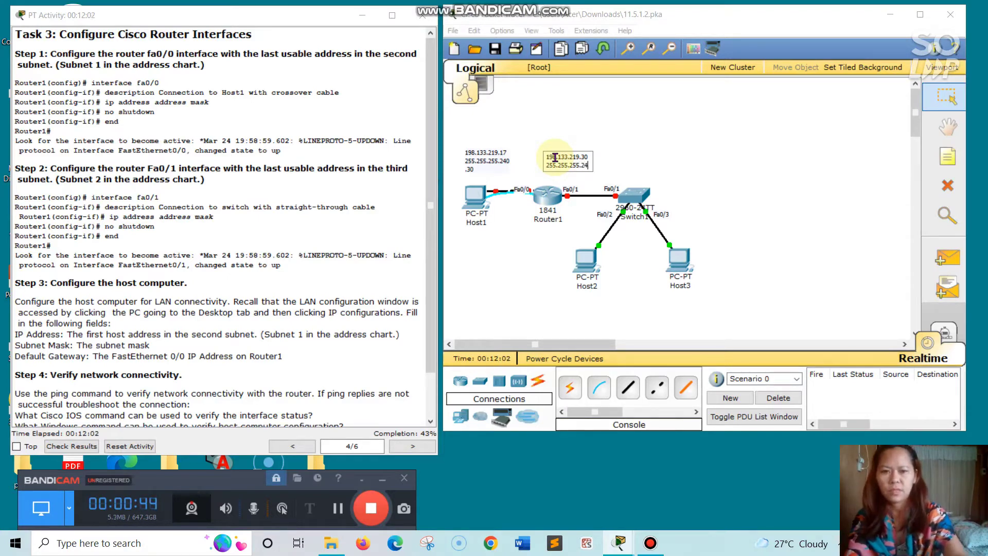
type("0")
key("Return")
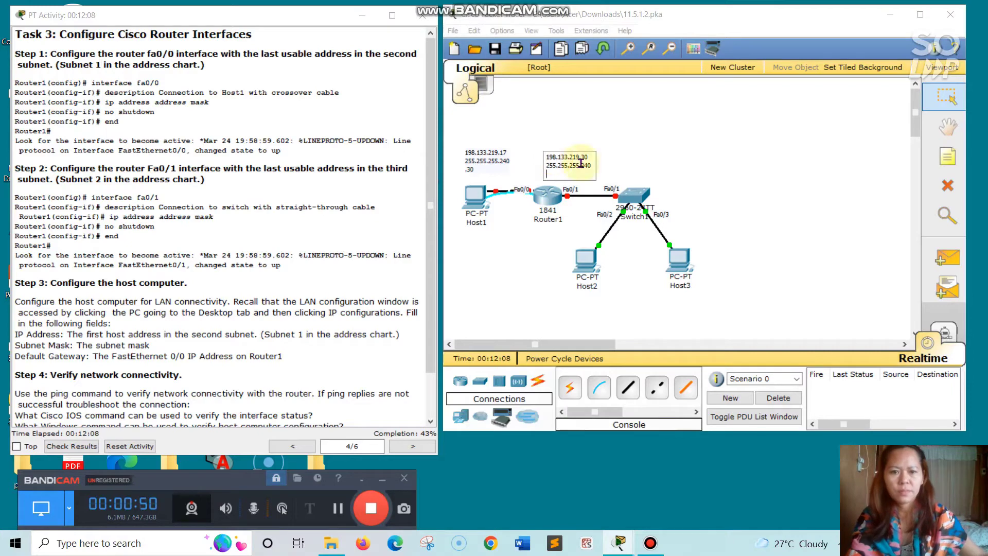
left_click(640, 159)
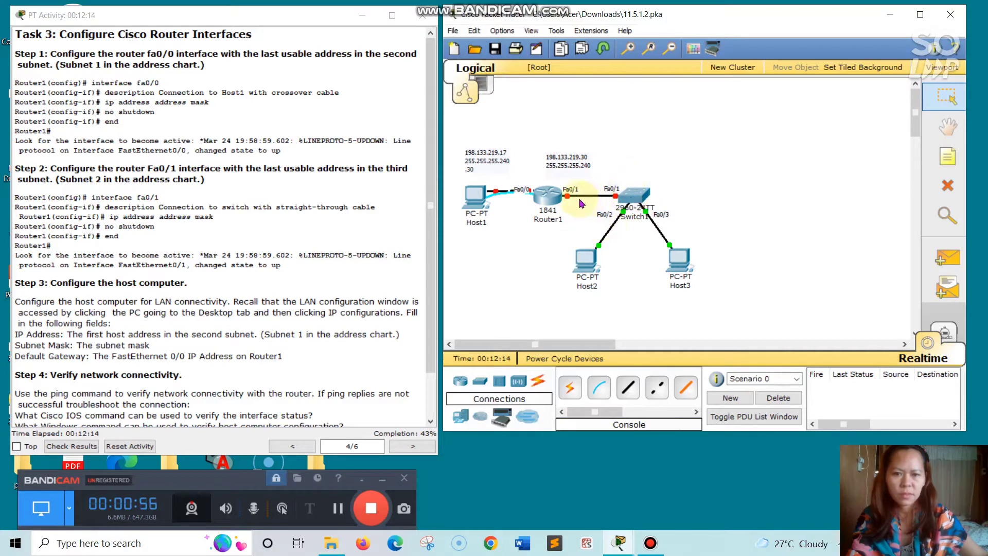
- Drag the 198.133.219.30 / 255.255.255.240 note beneath the Host1–Router1 link beside Router1
left_click(618, 150)
left_click_drag(562, 163, 513, 215)
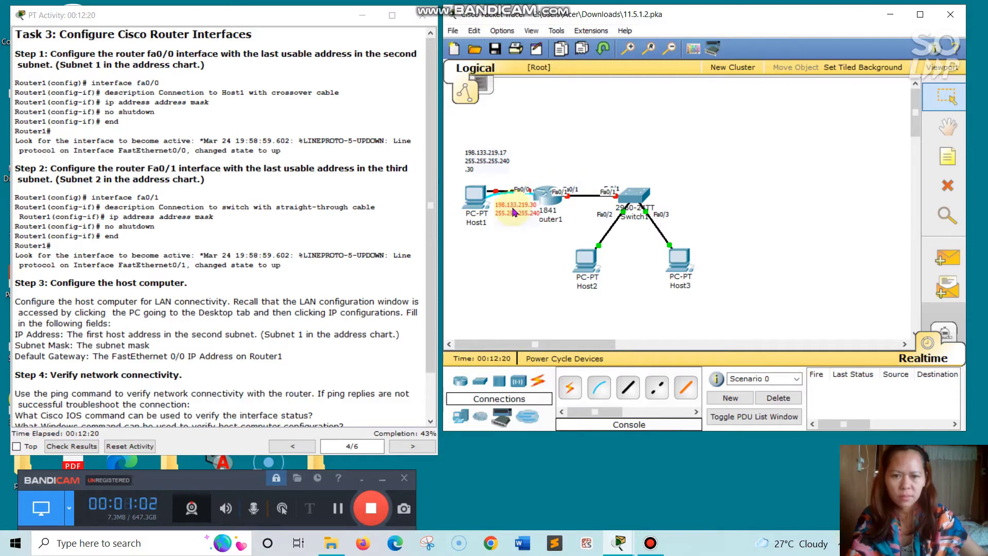
left_click(578, 163)
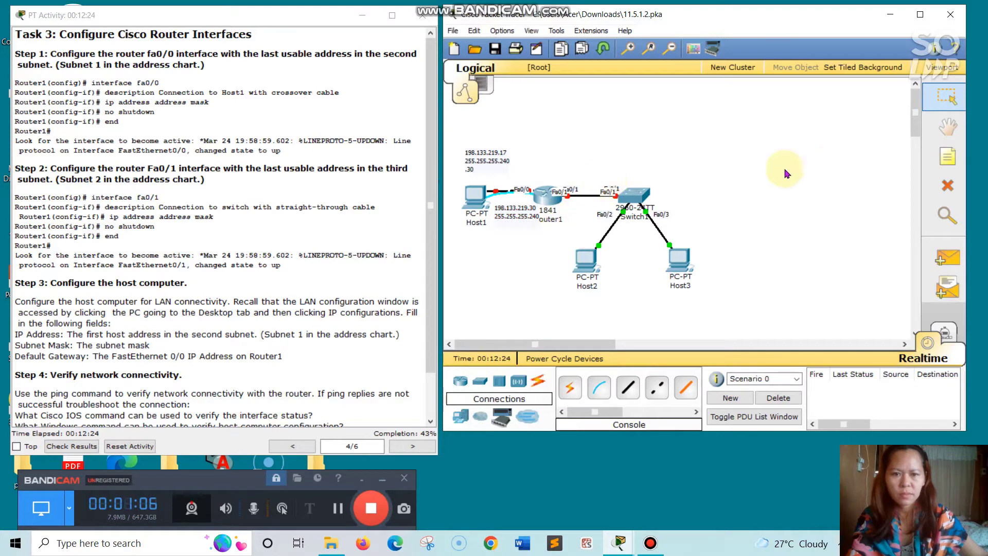
left_click(940, 161)
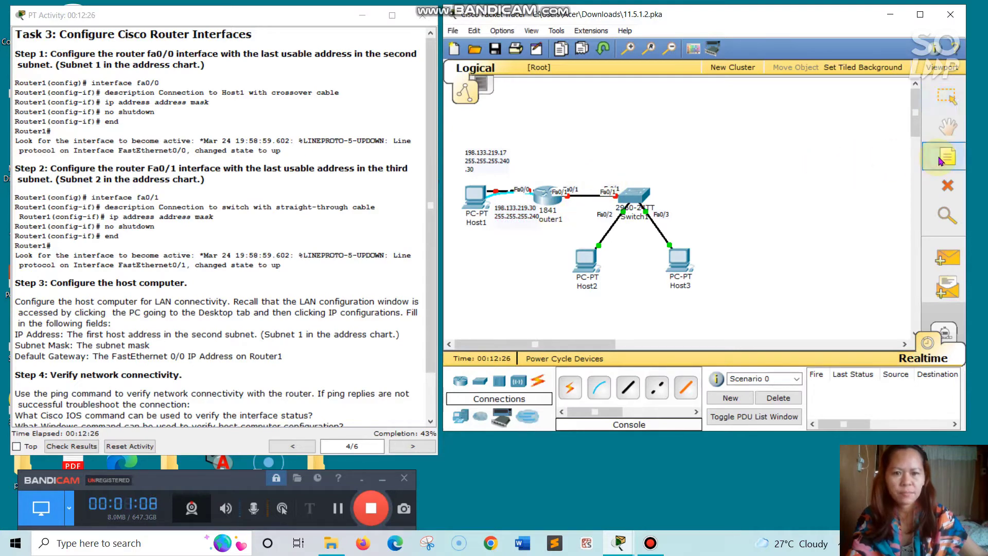
- Add a note reading 198.133.219.46 and 255.255.255.240, placed above the Fa0/1 link
left_click(612, 154)
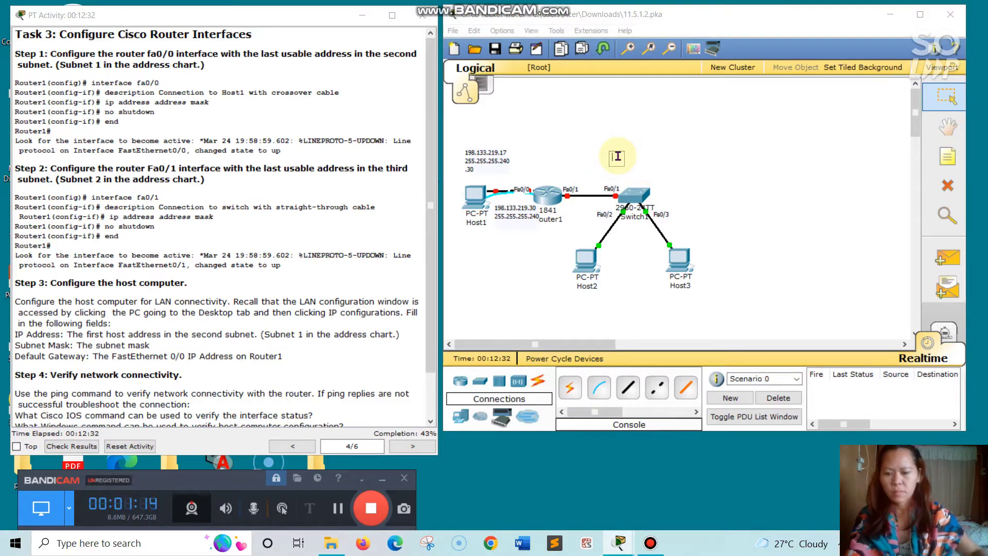
type("1")
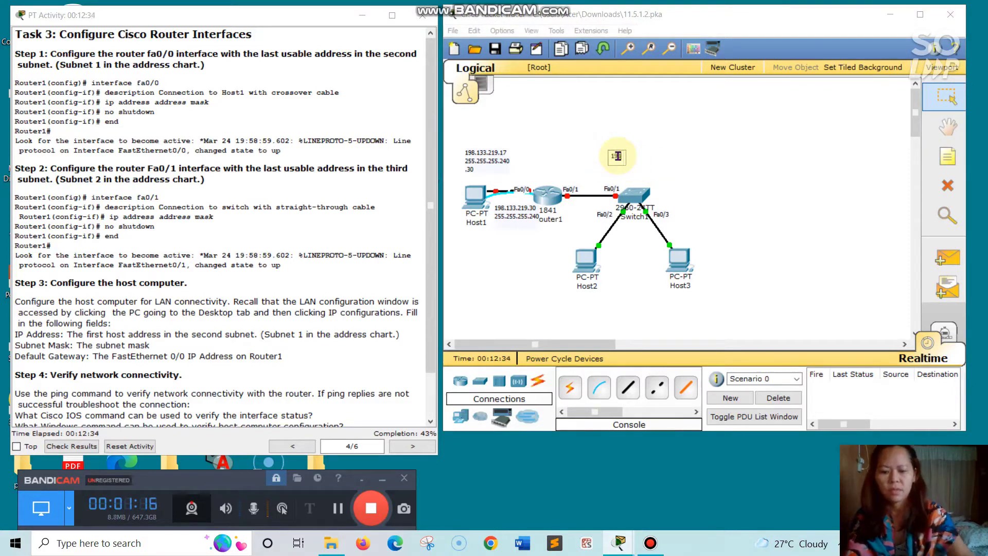
type("98.133")
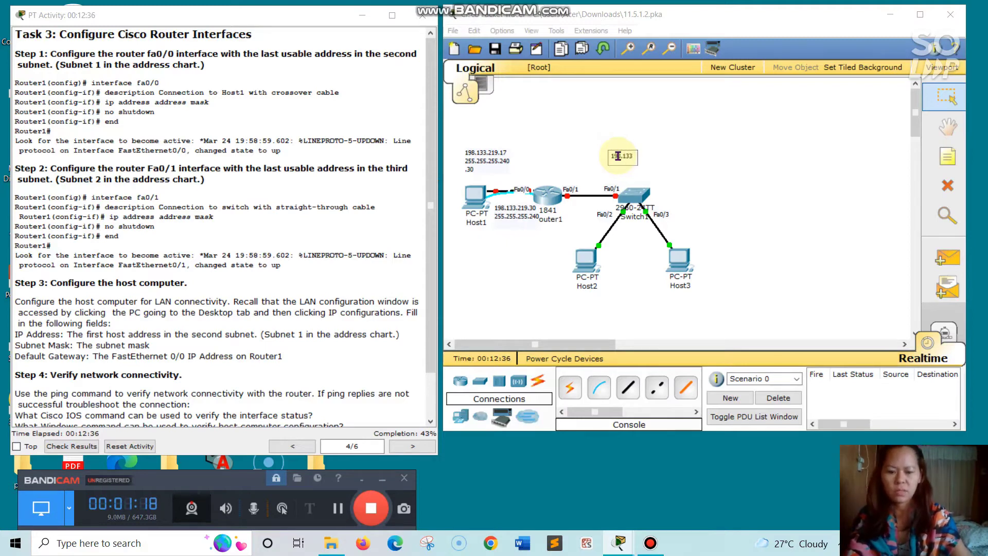
type(".219")
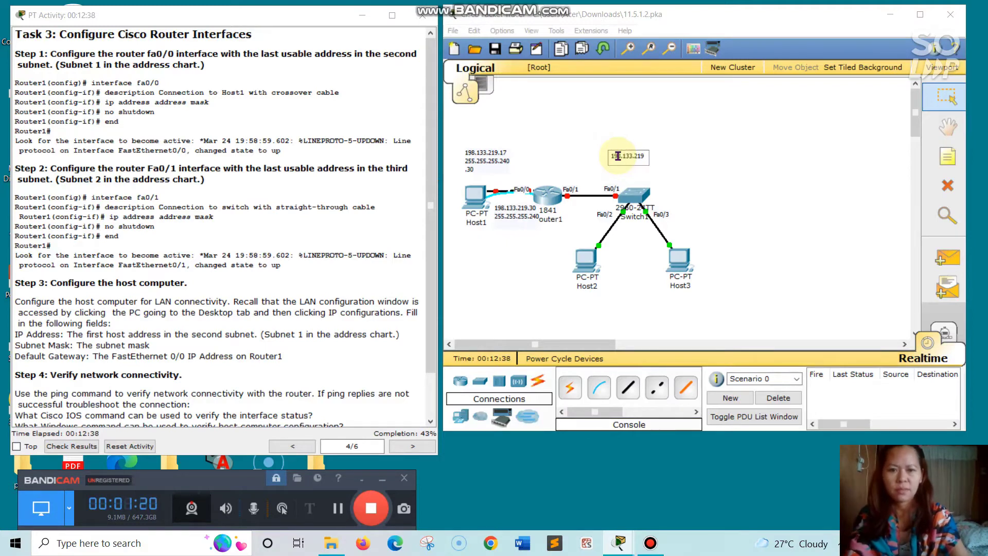
type(".")
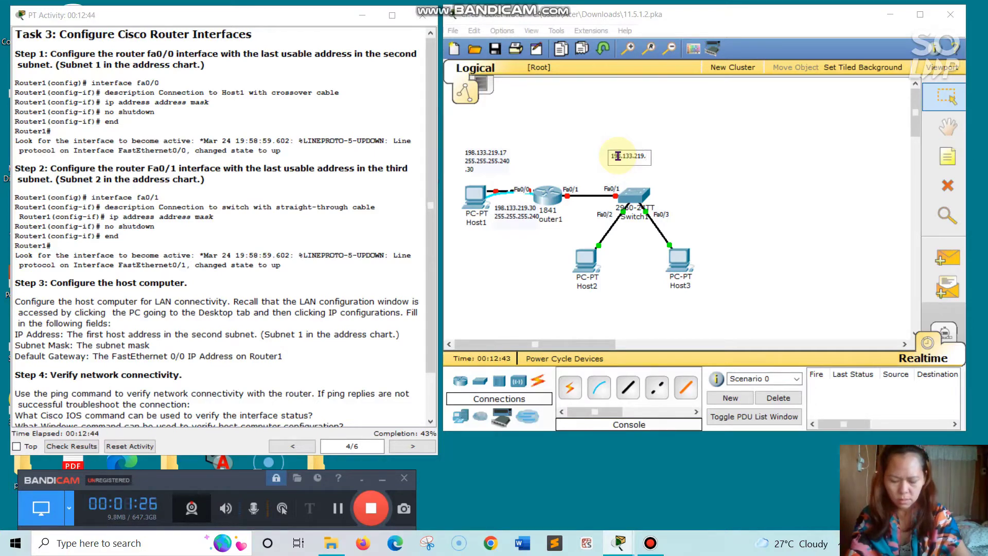
type("46")
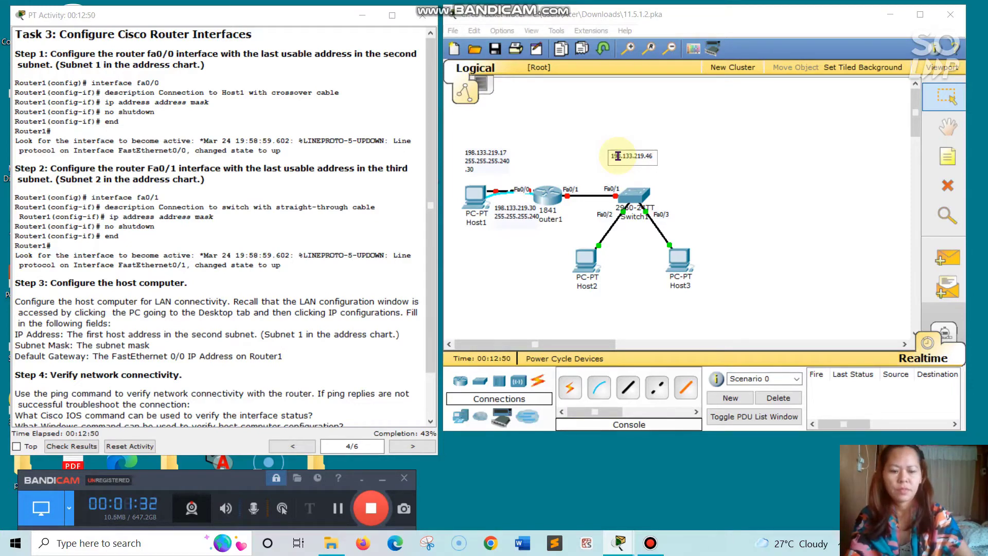
key("Return")
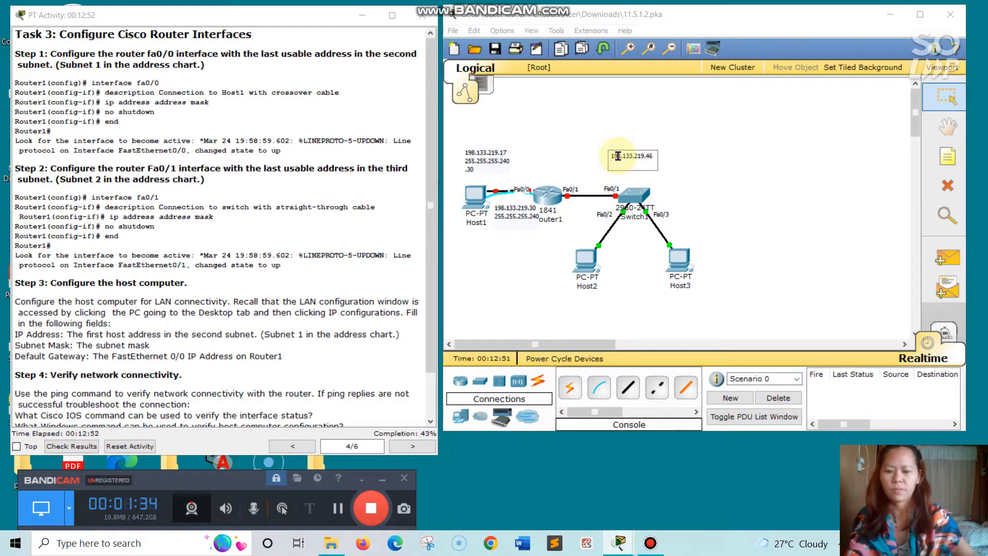
type("255.")
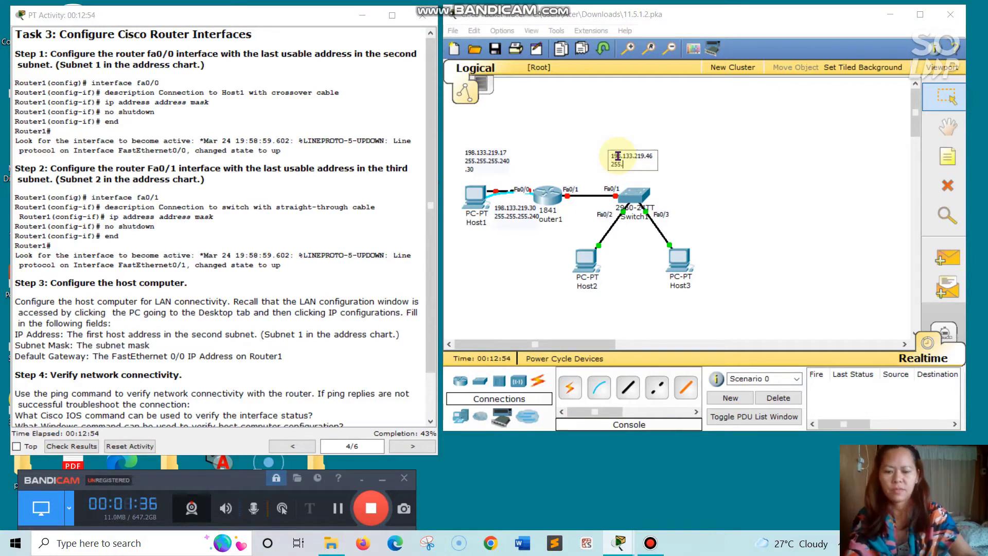
type("255")
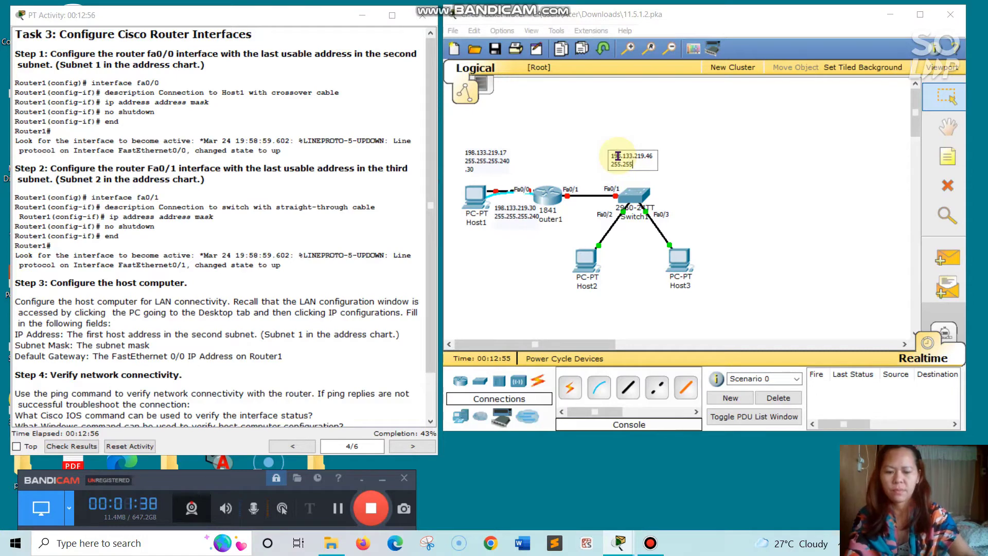
type(".255")
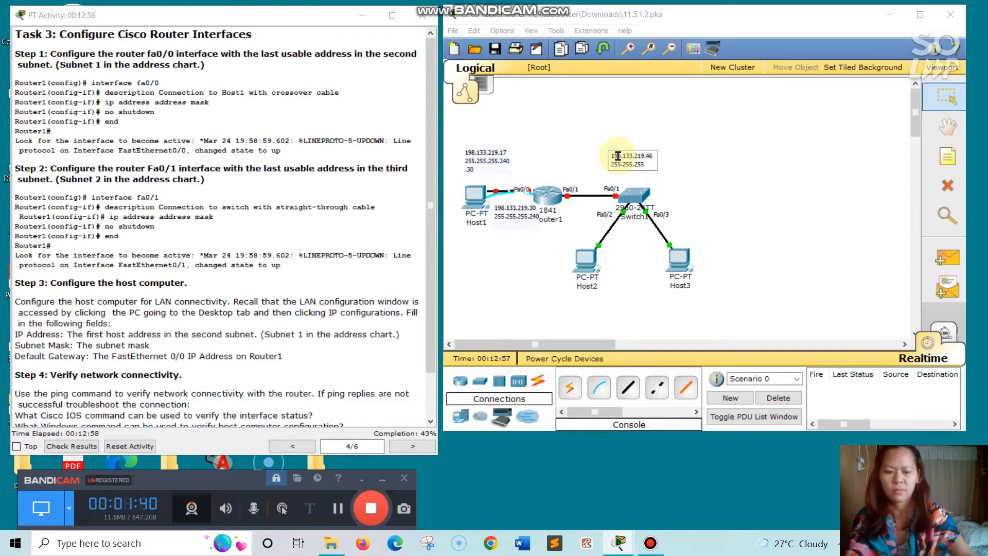
type(".240")
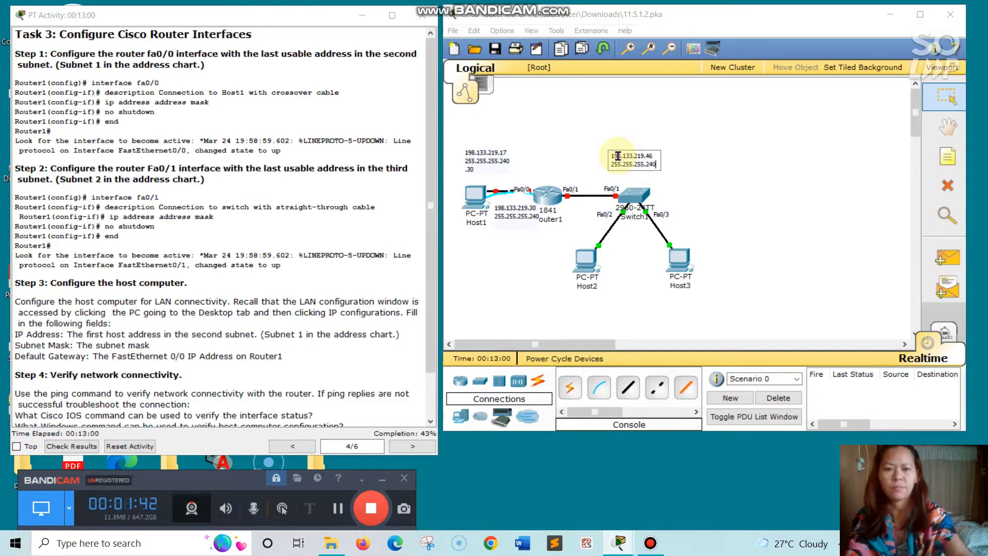
left_click(687, 172)
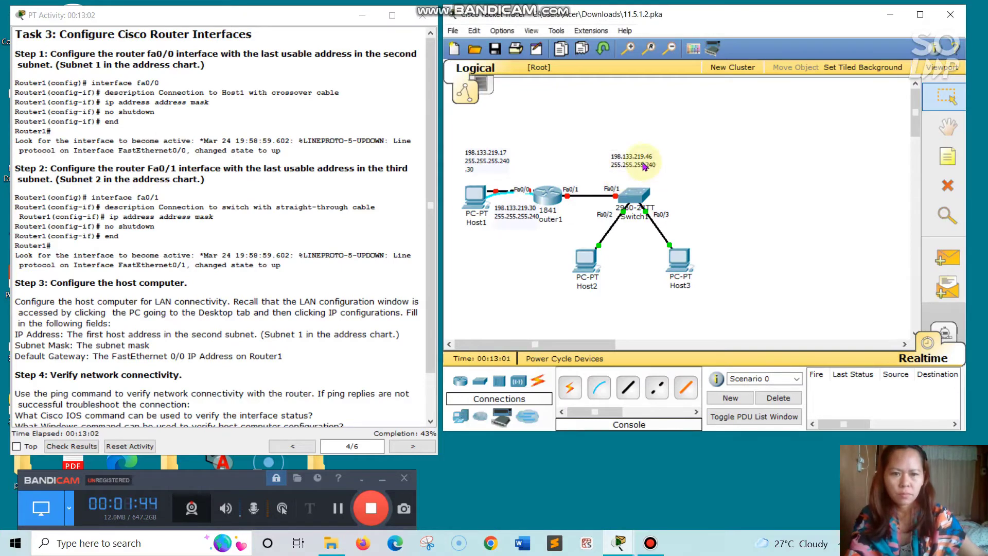
left_click_drag(644, 164, 606, 169)
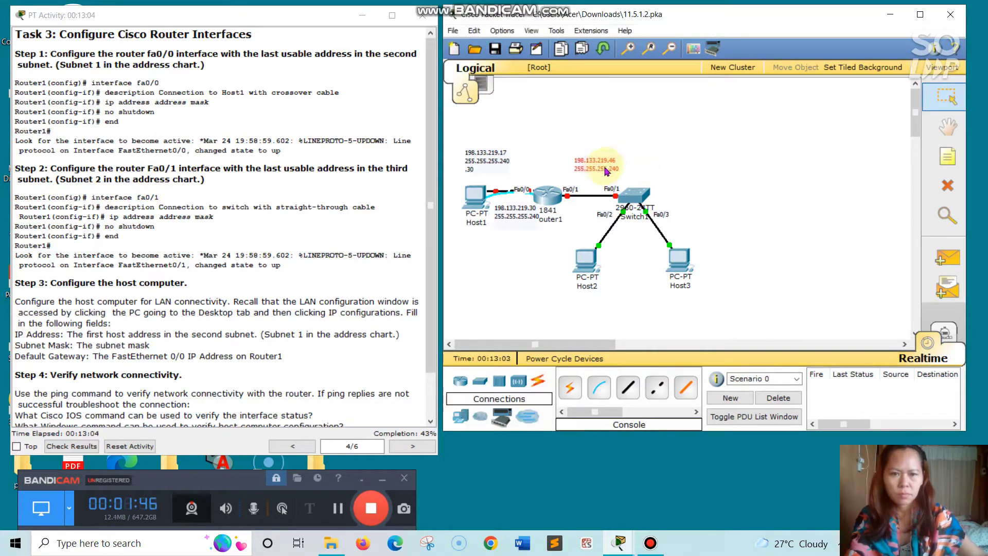
left_click(728, 184)
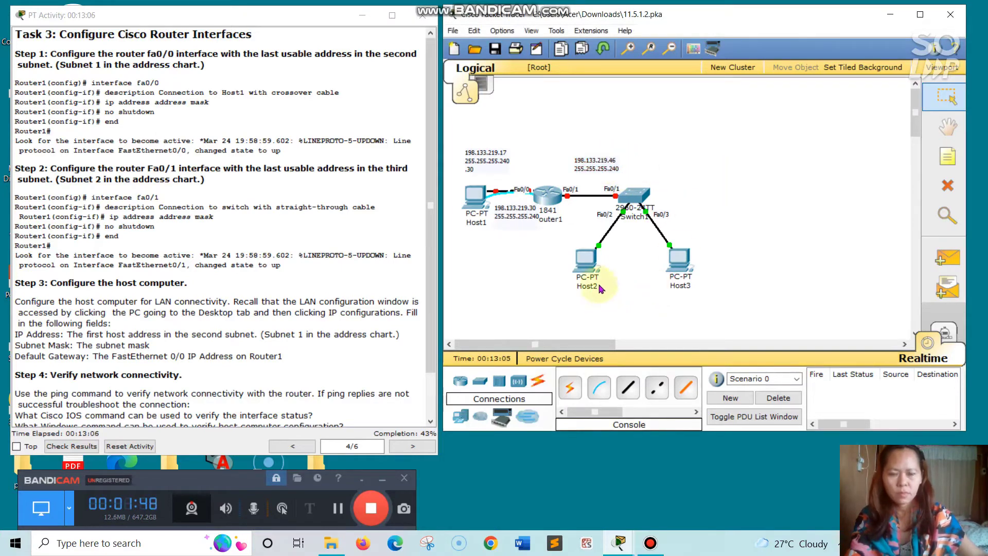
- Place a note left of Host2 reading 198.133.219.33, 255.255.255.240 and .46
left_click(947, 156)
left_click(533, 266)
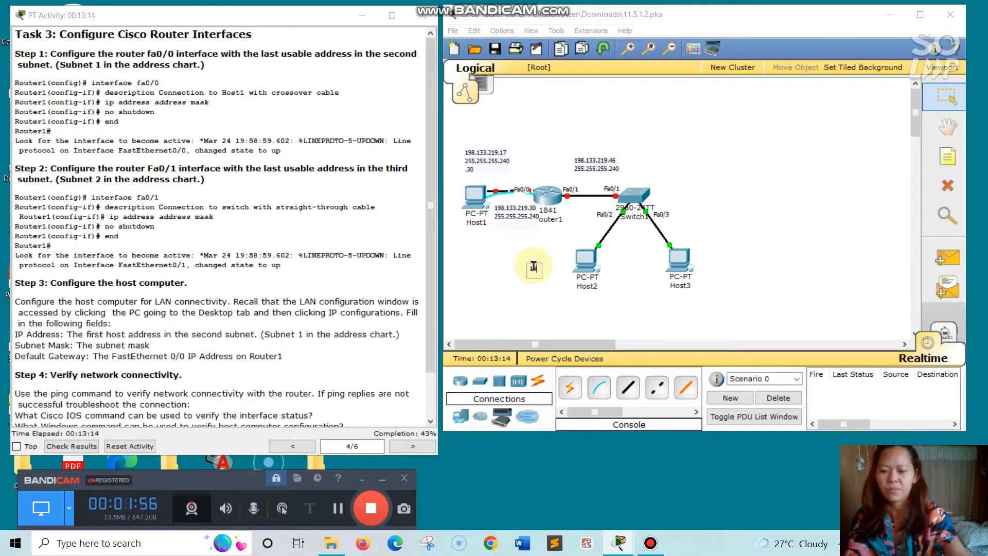
type("1")
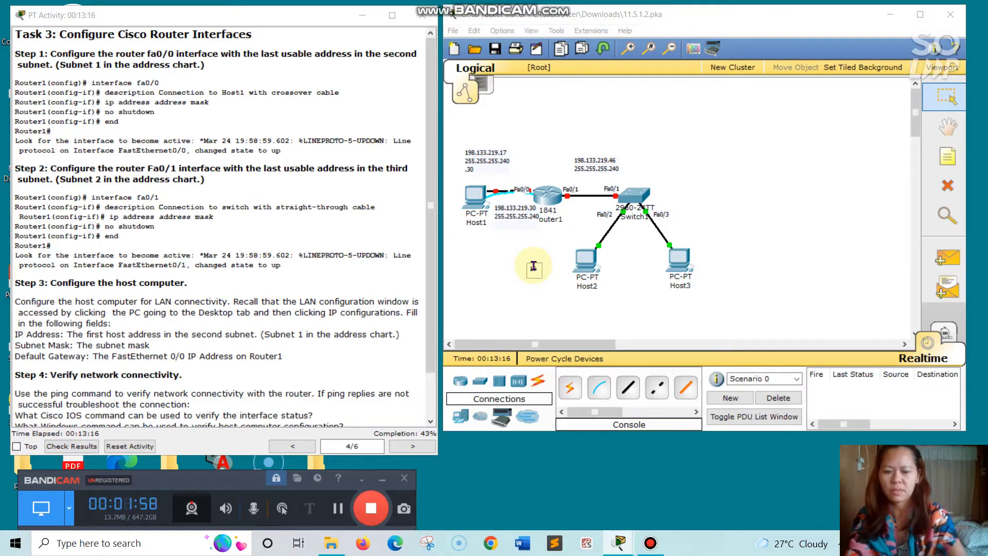
type("98.13")
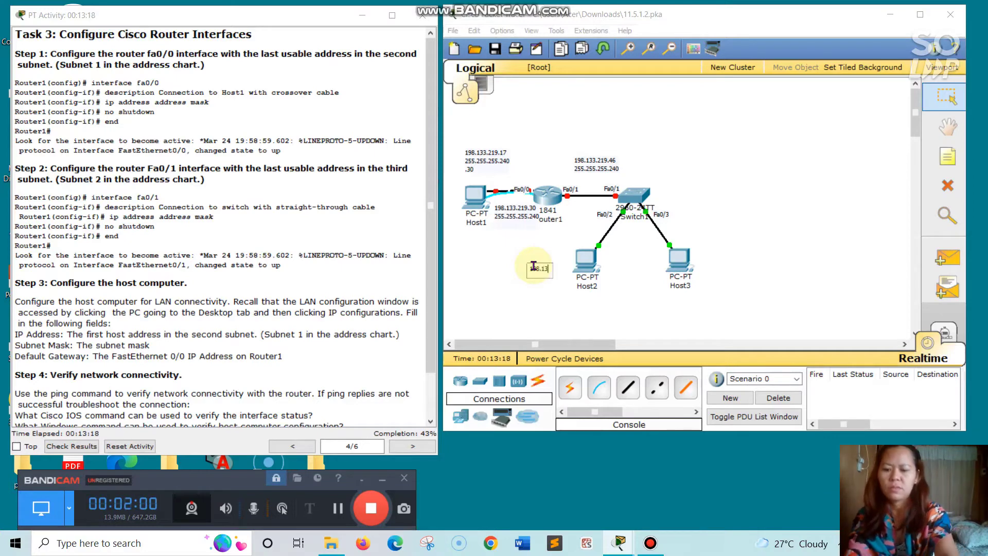
type("3.21")
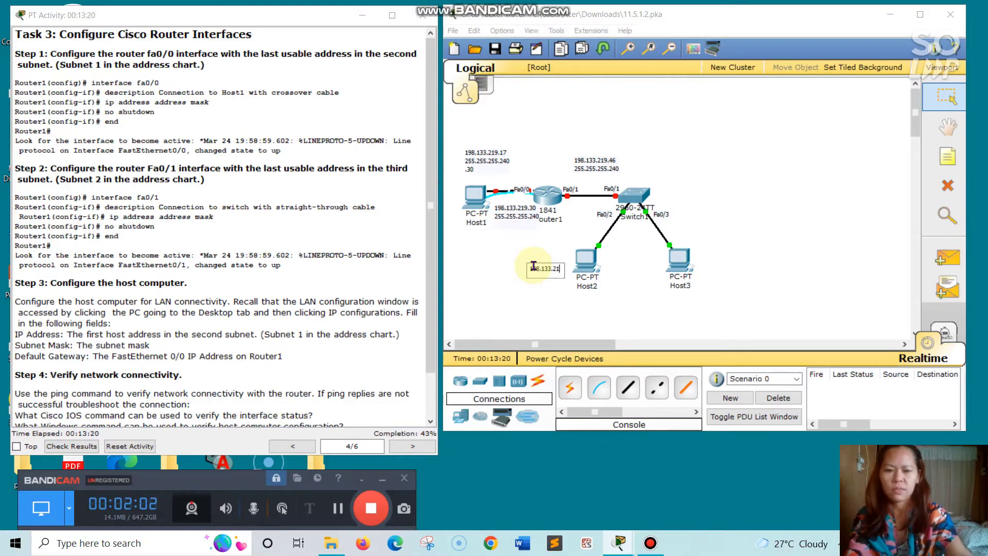
type("9.")
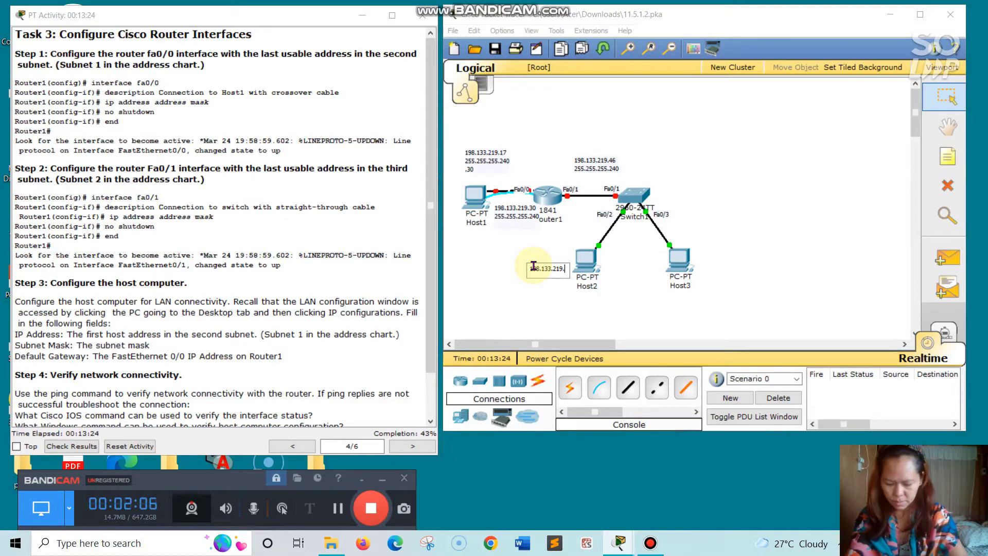
type("33")
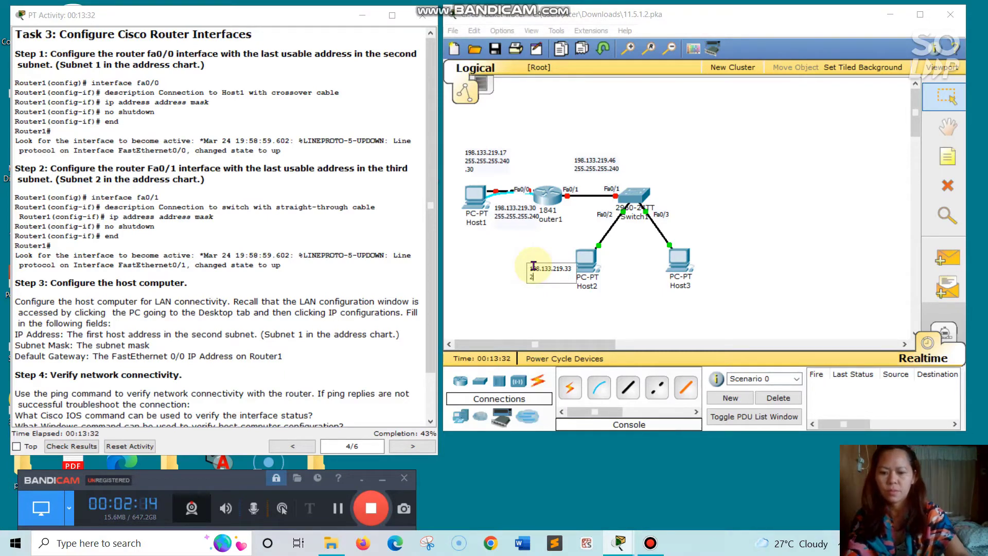
type("255.")
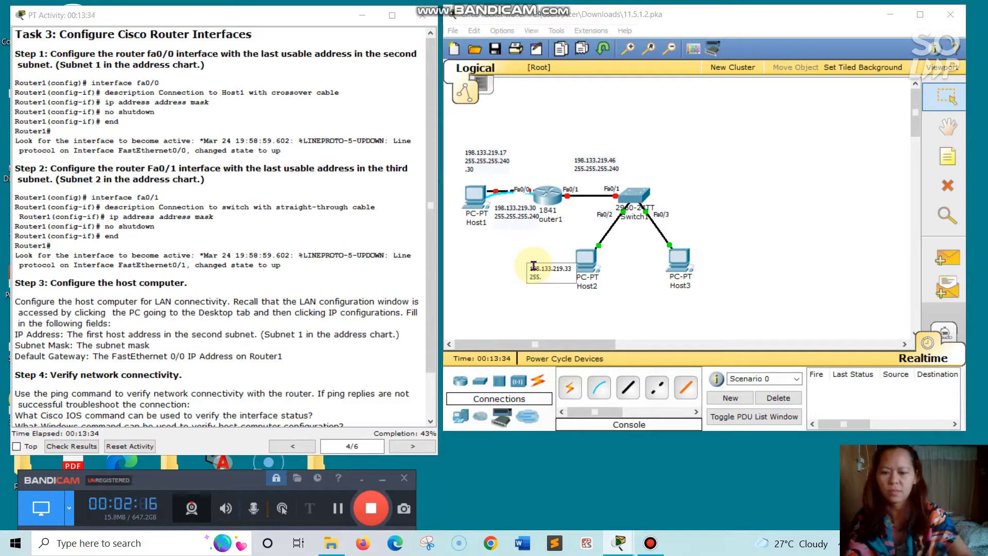
type("255.255")
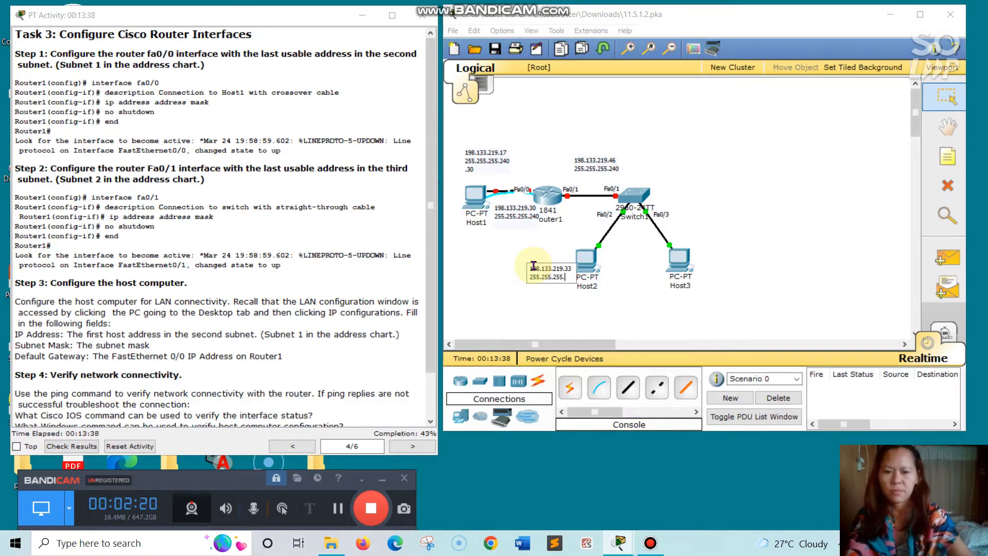
type(".24")
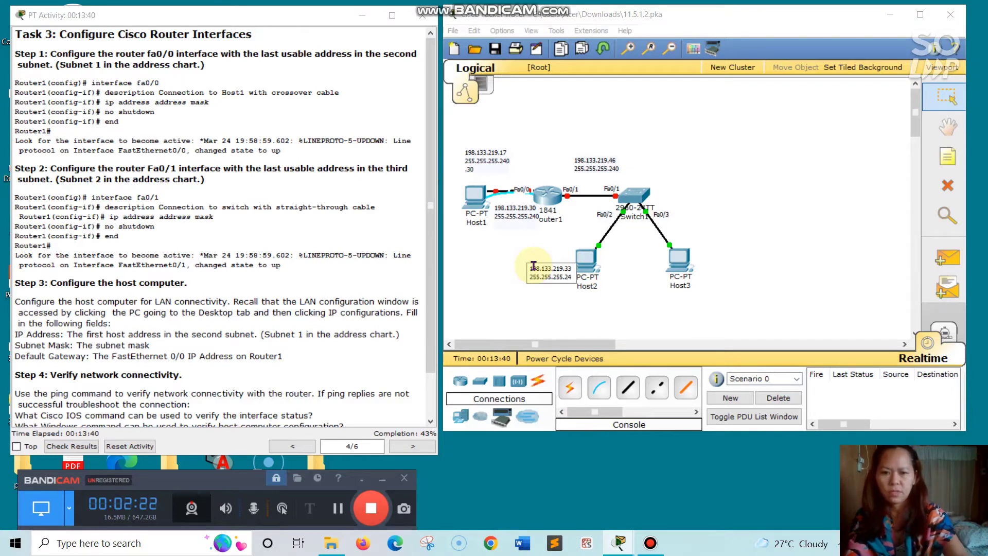
type("0")
key("Return")
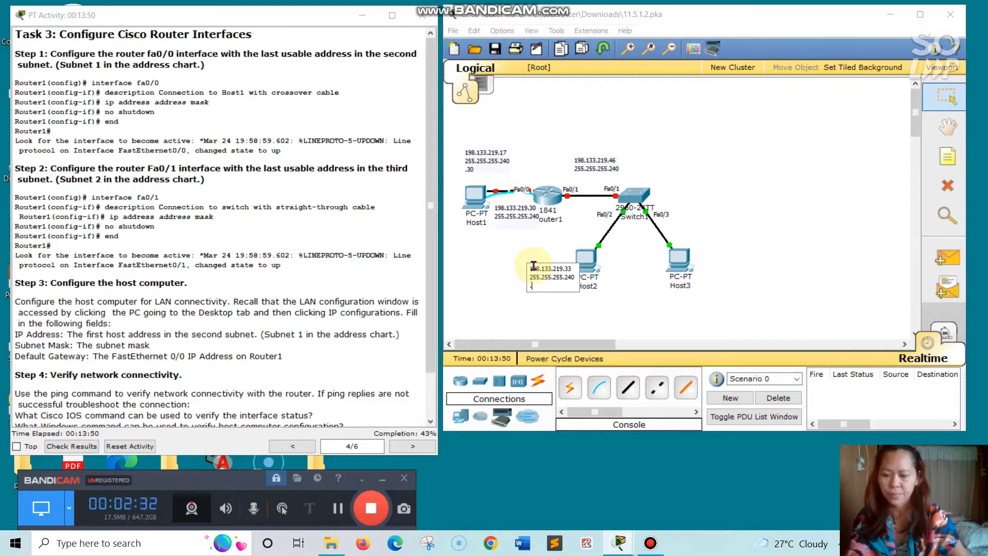
type("33")
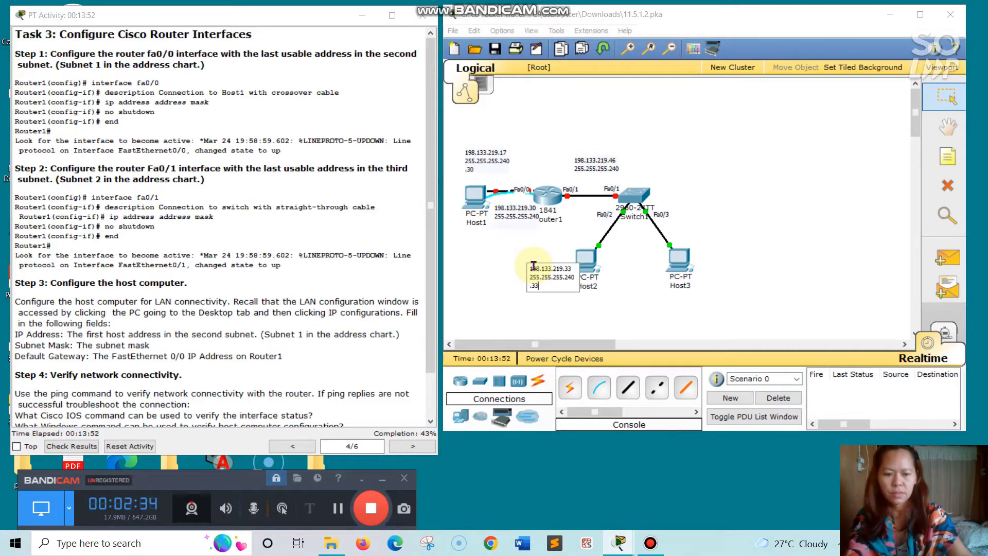
type(".46")
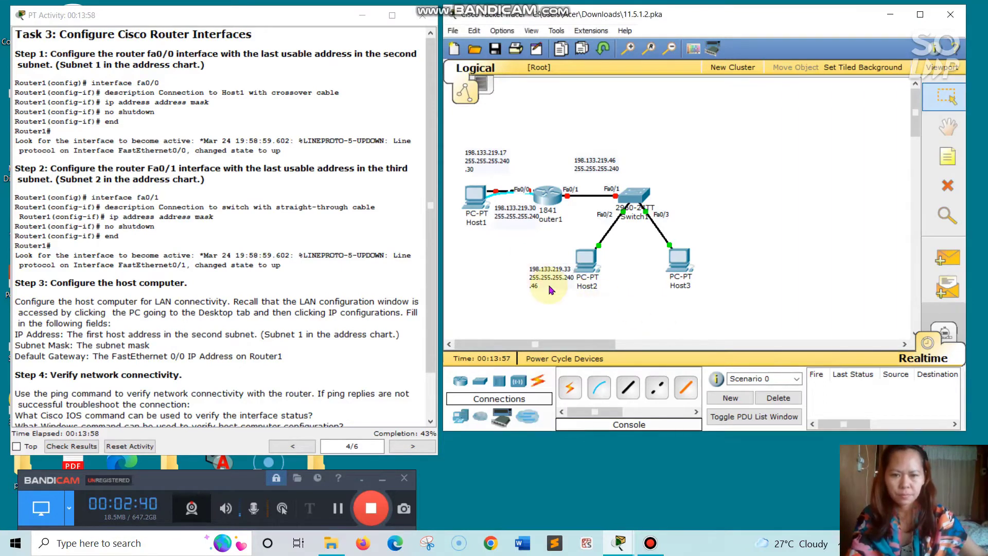
left_click(541, 278)
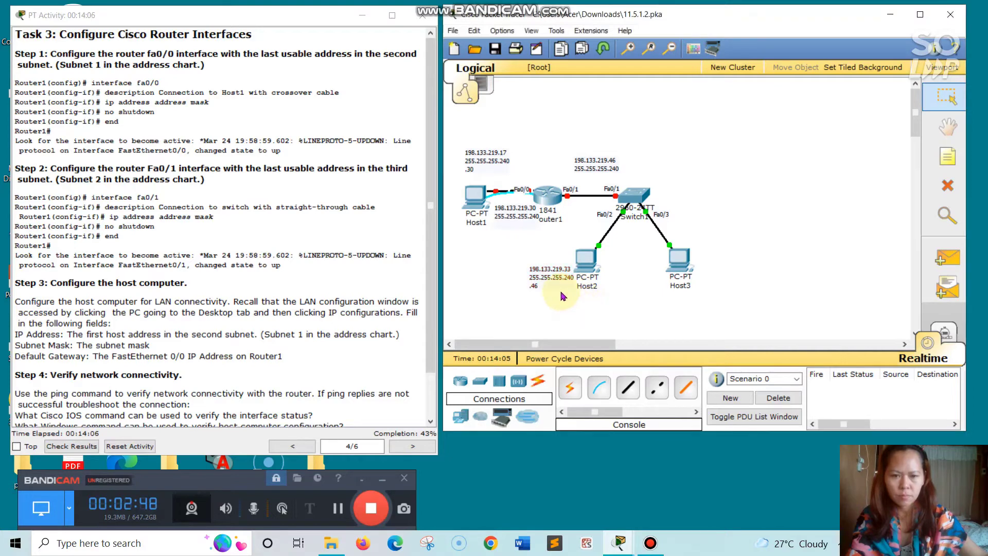
mouse_move(562, 288)
left_mouse_down()
mouse_move(534, 290)
mouse_move(546, 285)
left_mouse_up()
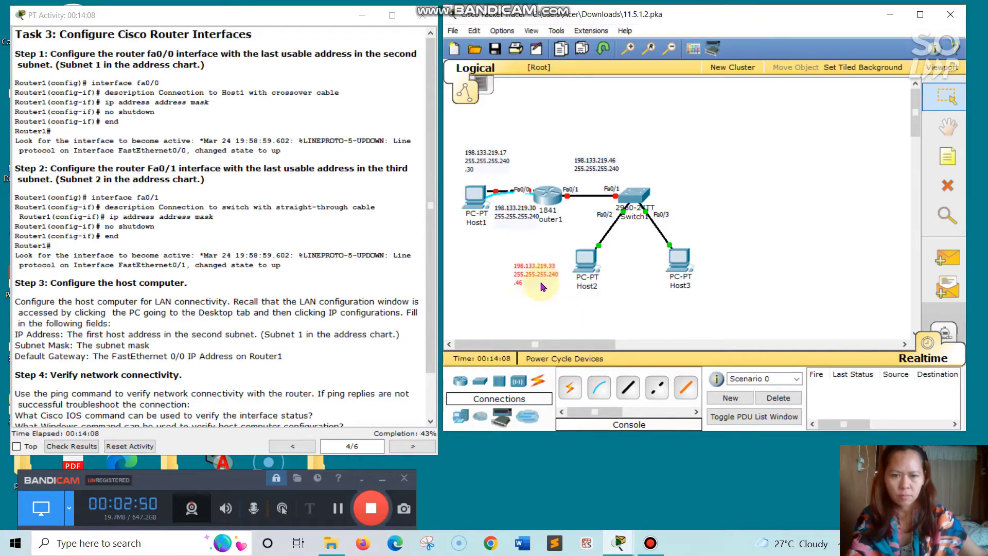
left_click(672, 312)
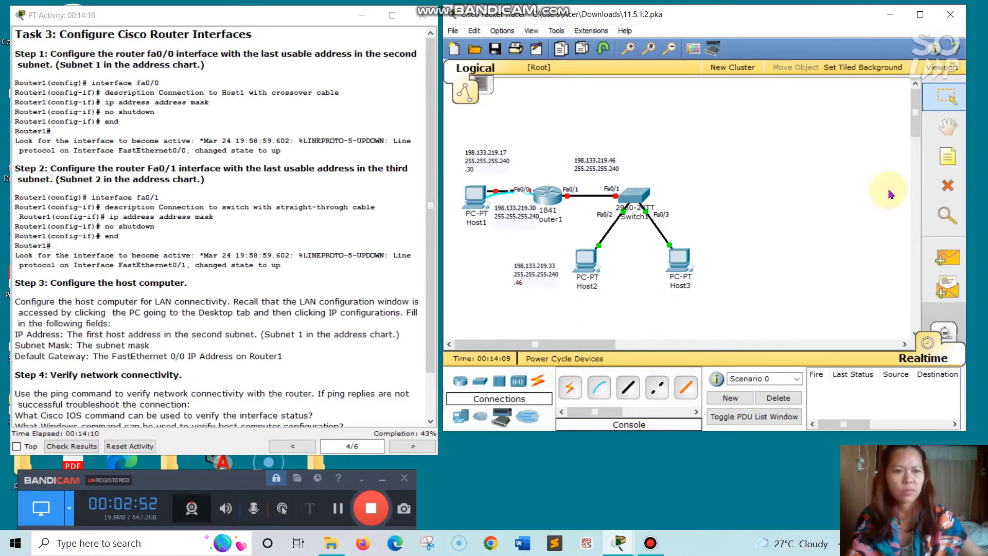
- Add a note below Host3 reading 198.133.219.34, 255.255.255.240 and .46 on three lines
left_click(941, 168)
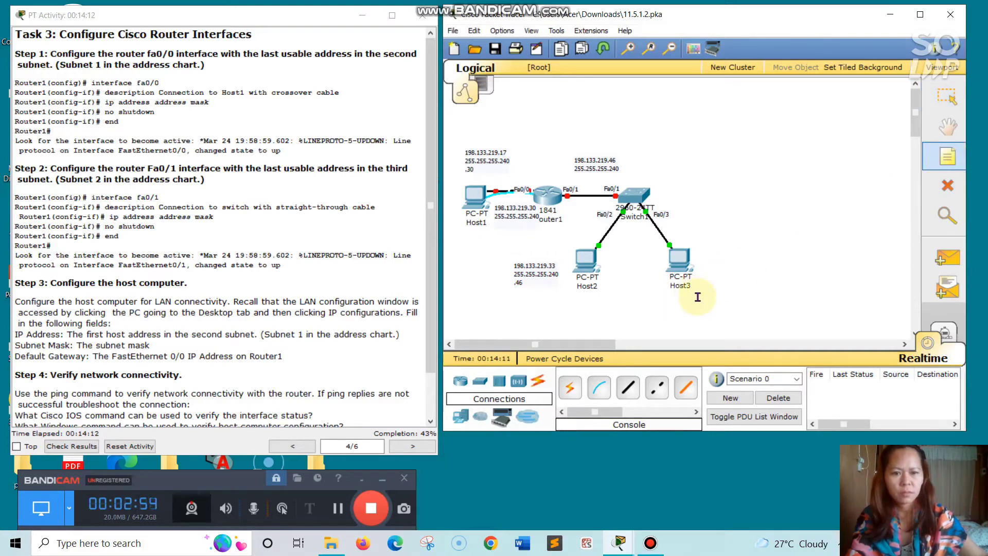
left_click(655, 304)
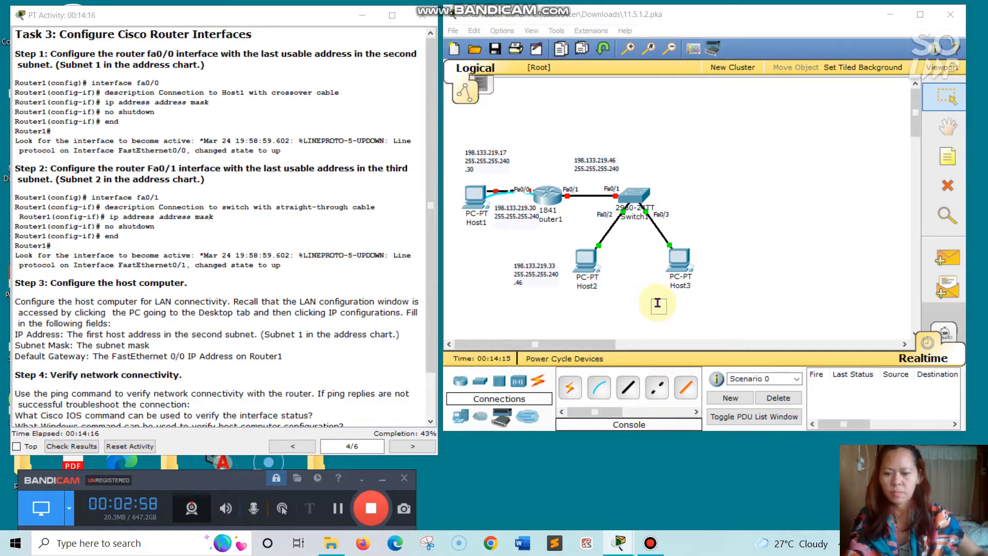
type("199")
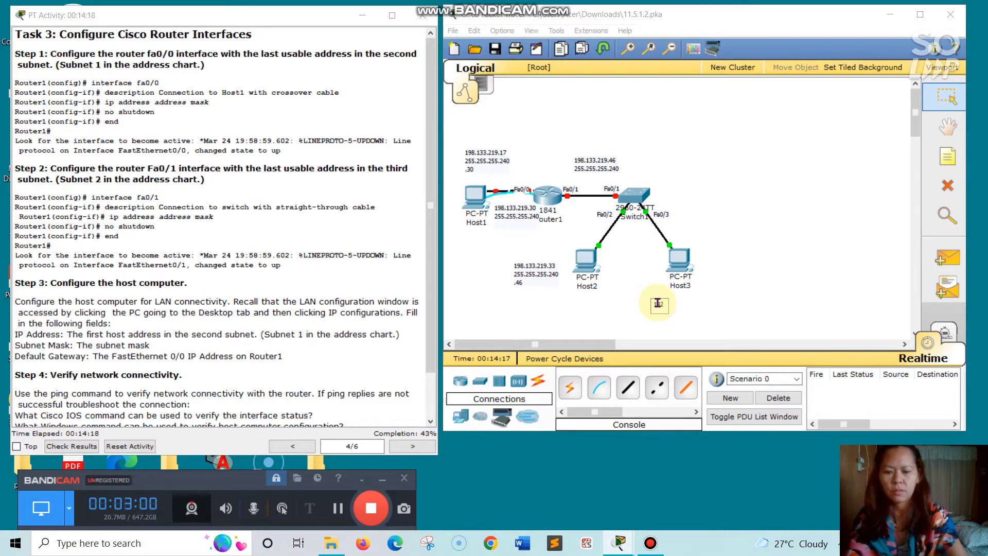
key("BackSpace")
type("8.")
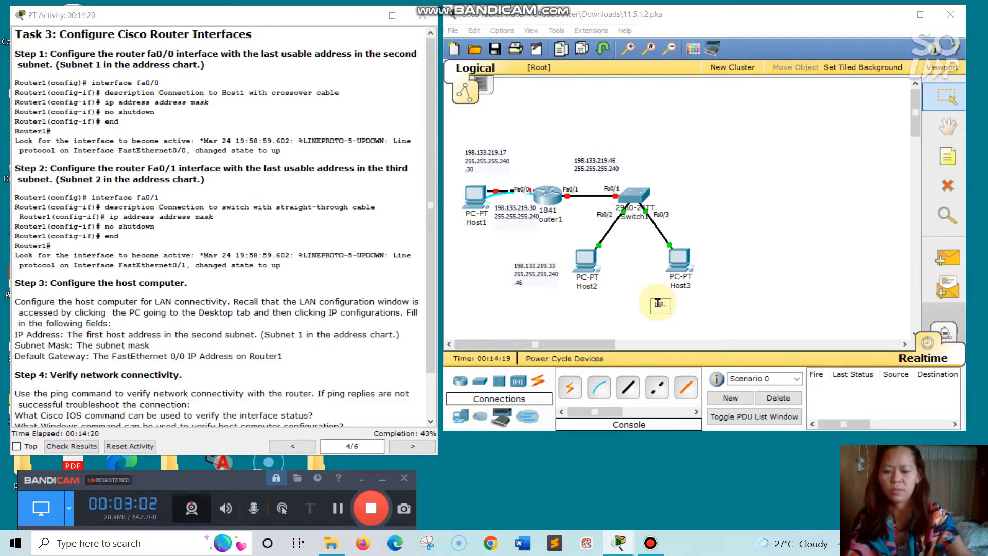
type("133.219")
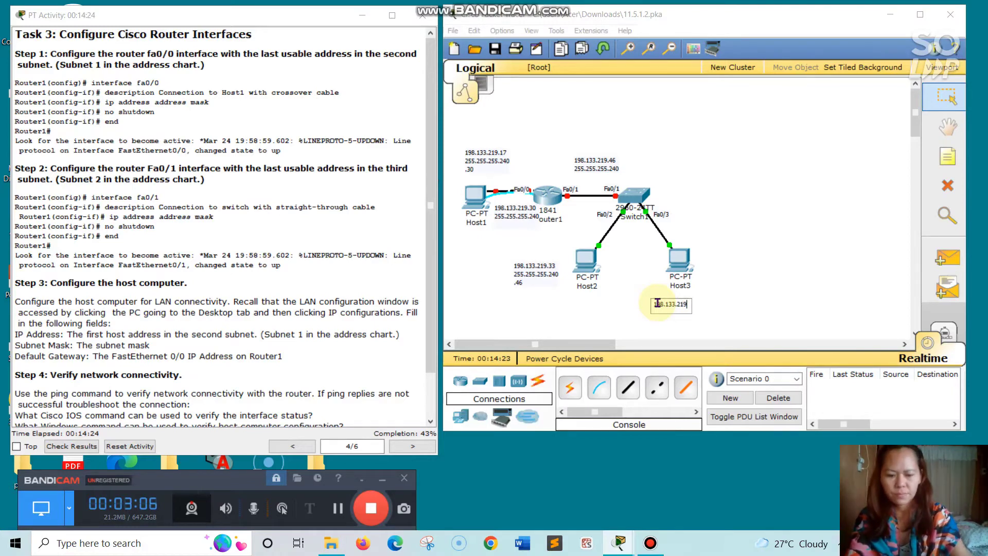
type(".")
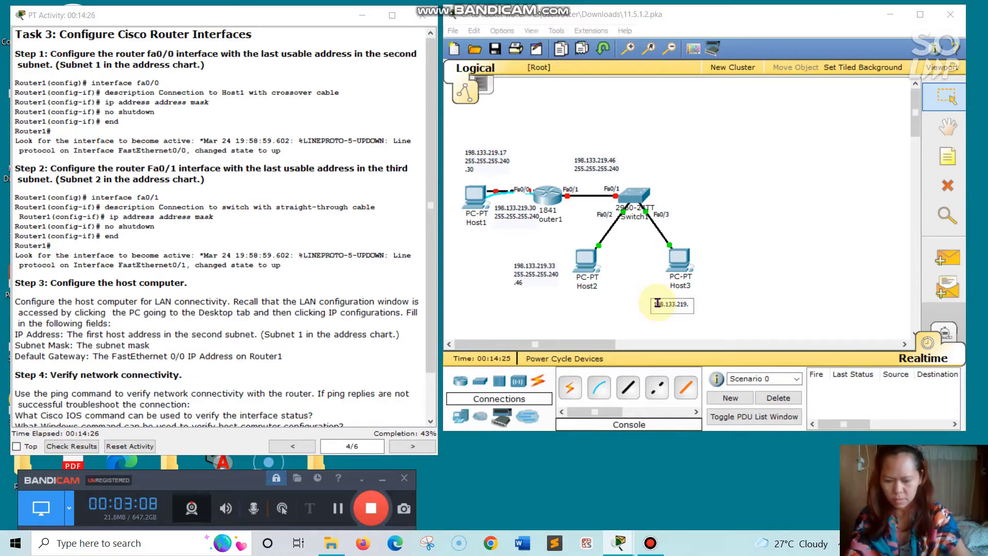
type("34")
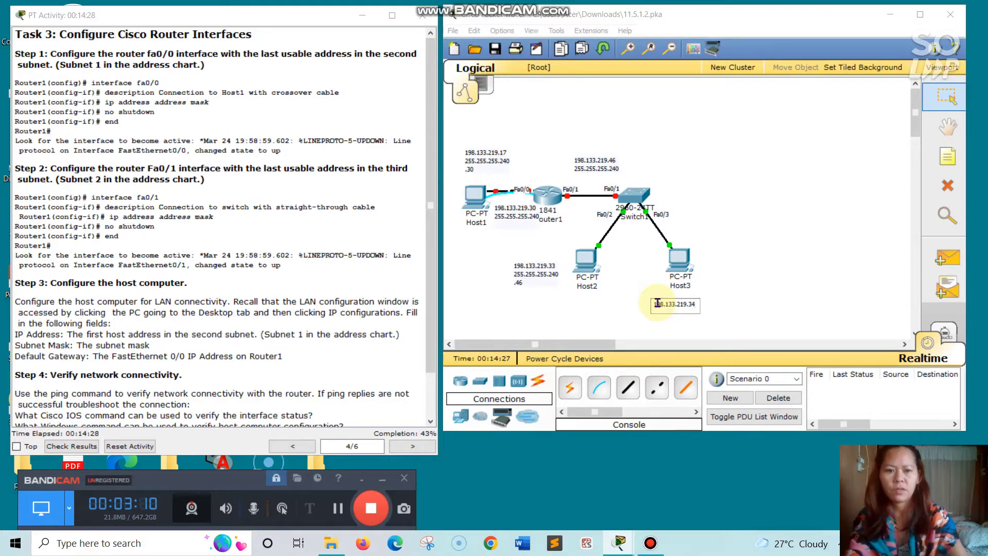
key("Return")
type("2")
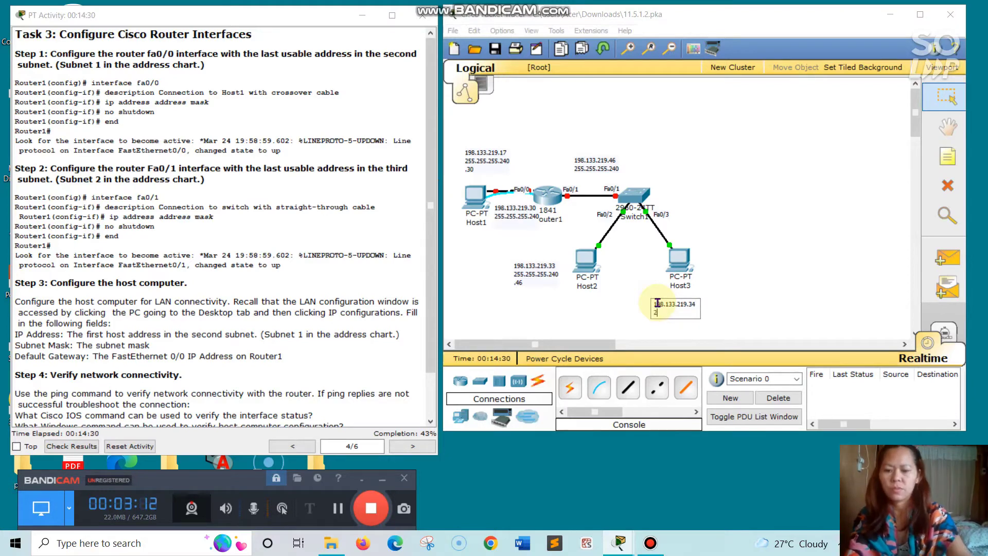
type("55.")
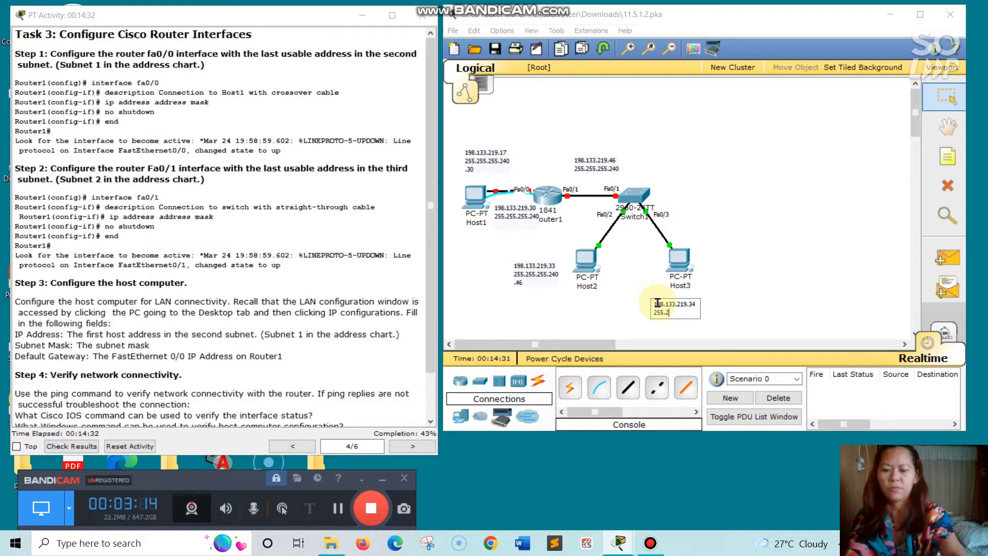
type("255.2")
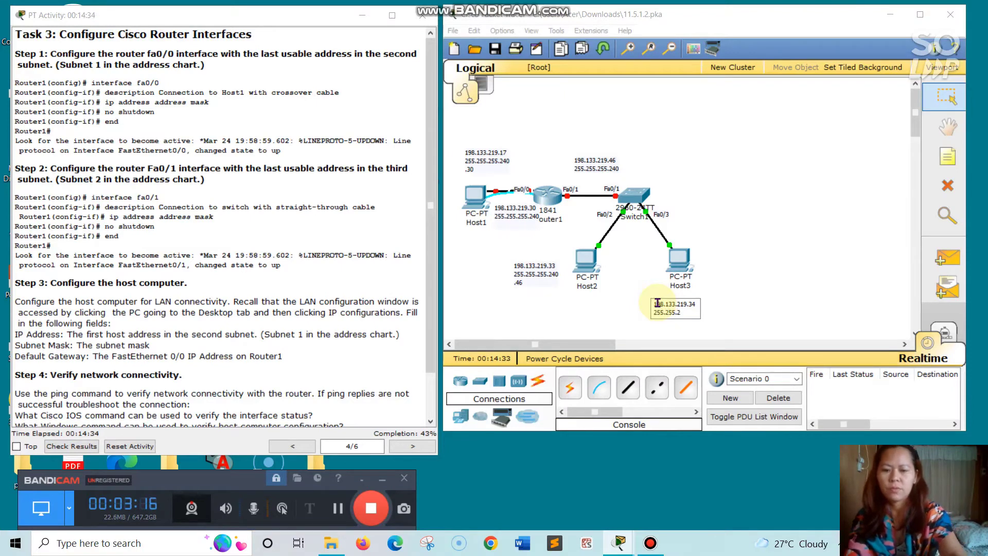
type("55.2")
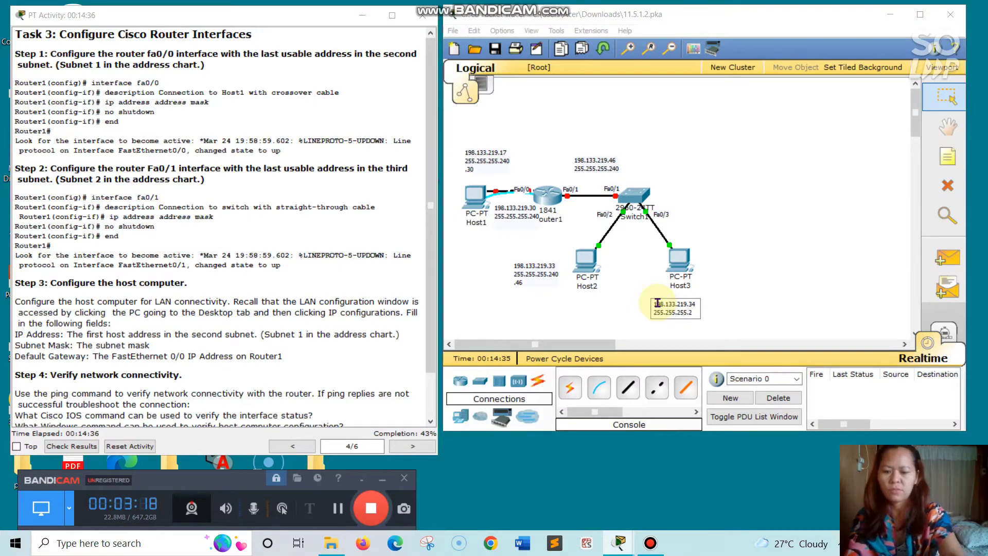
type("4")
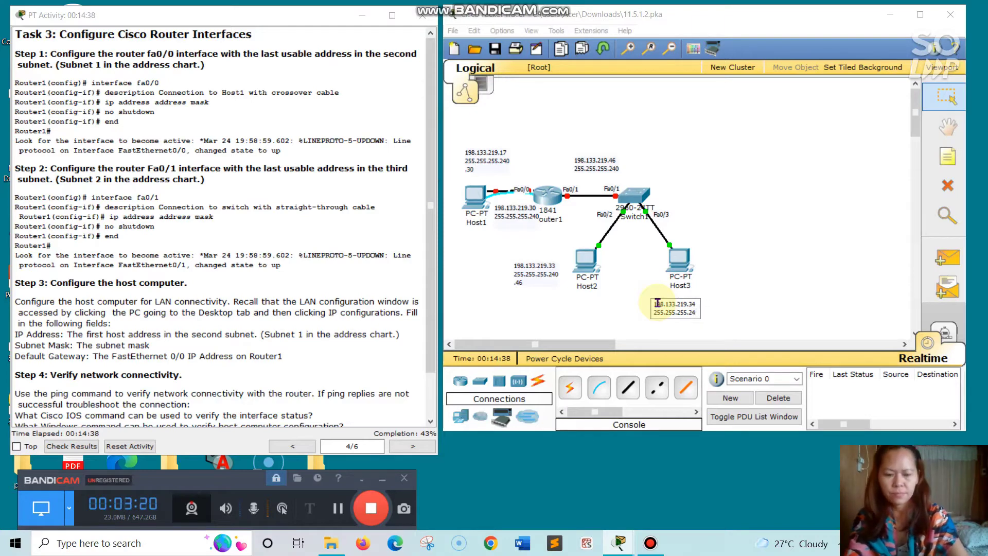
type("0")
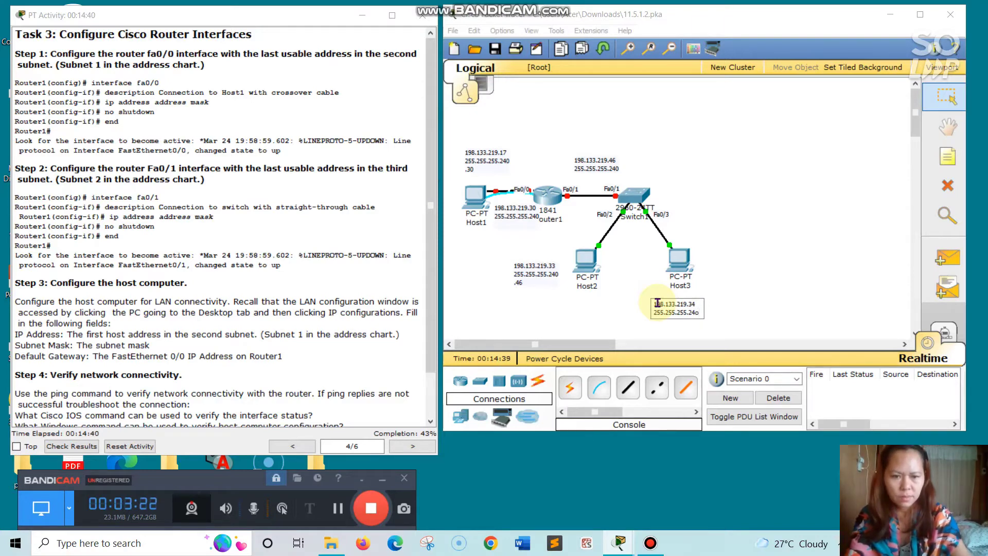
key("Return")
type(".")
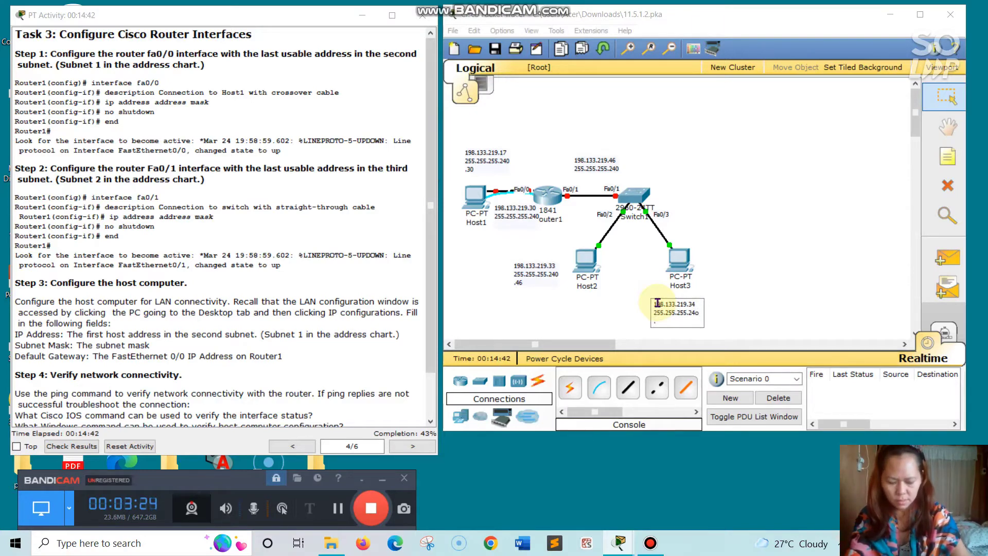
type("46")
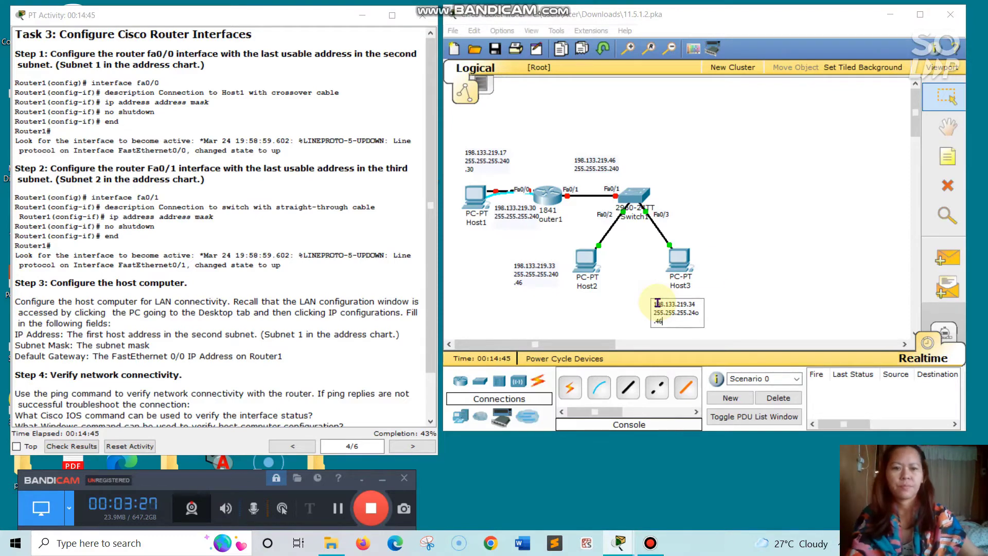
left_click(749, 253)
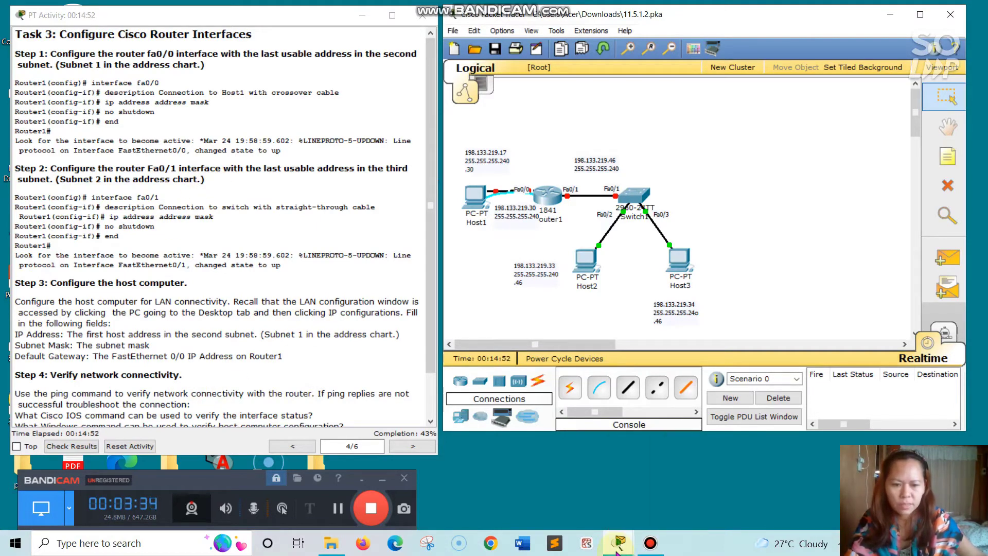
- In Host1's terminal, enter interface fa0/0 configuration on Router1
mouse_move(620, 545)
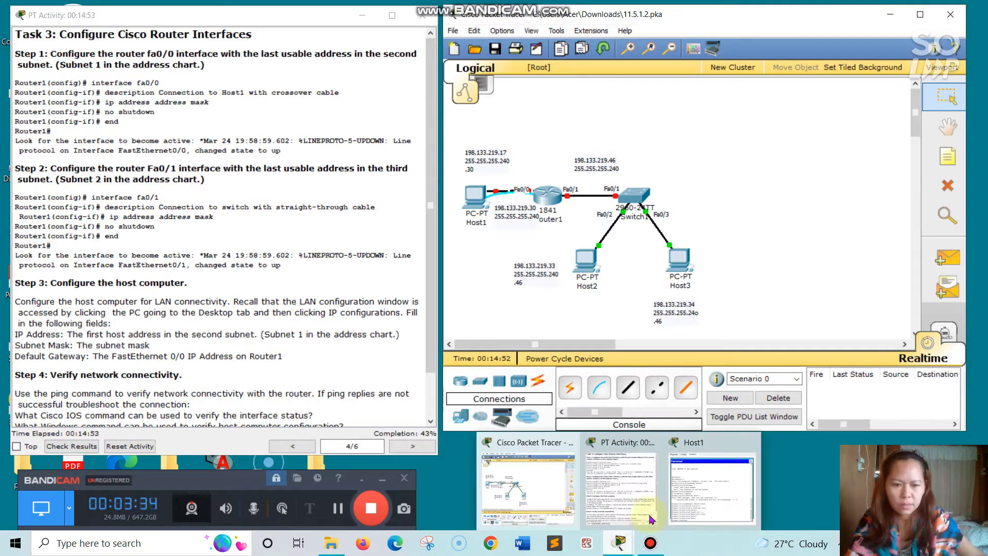
left_click(724, 487)
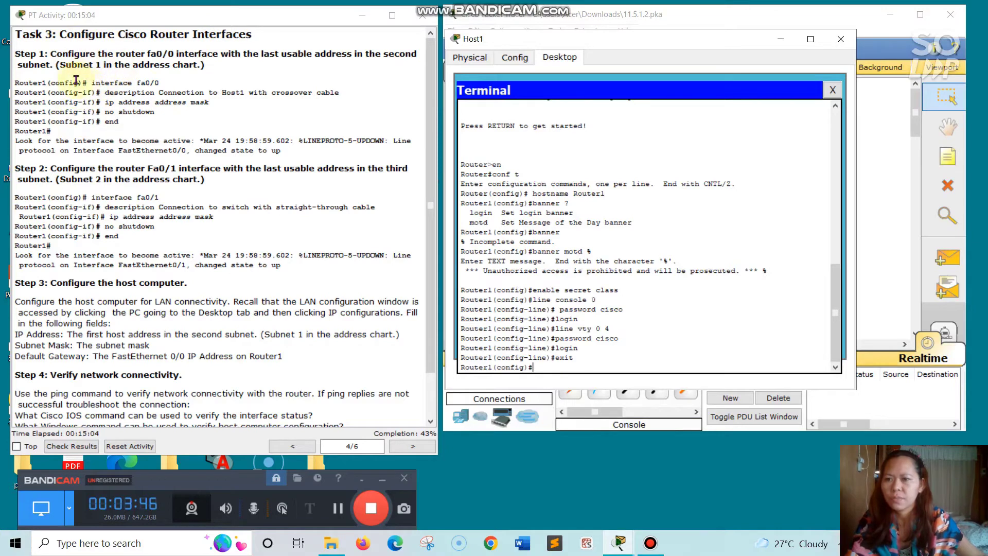
left_click_drag(91, 82, 163, 81)
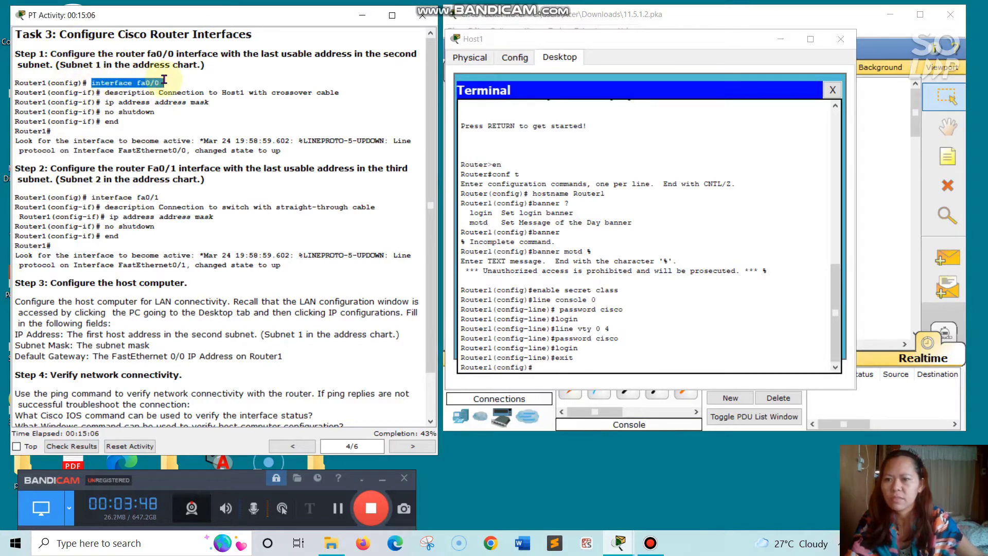
right_click(164, 81)
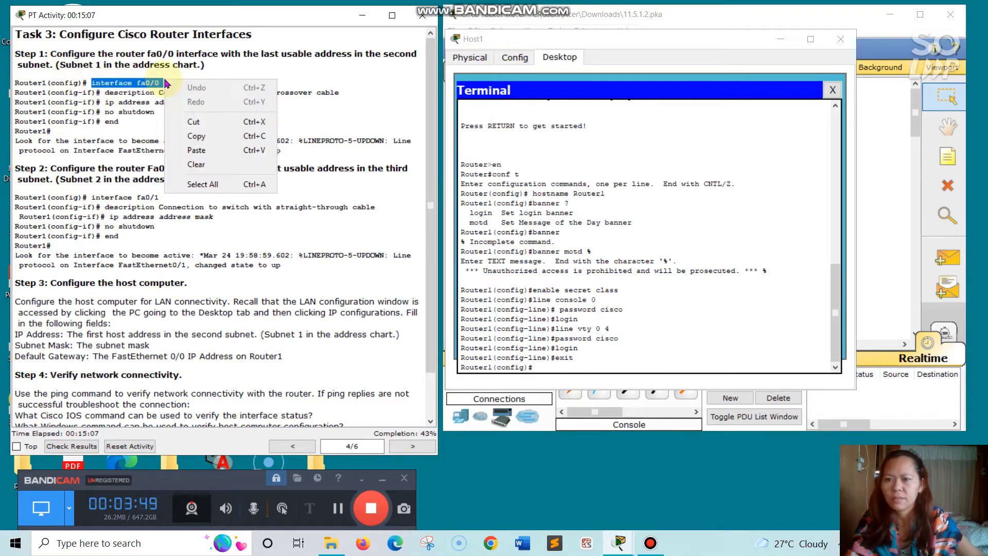
left_click(188, 129)
left_click(540, 367)
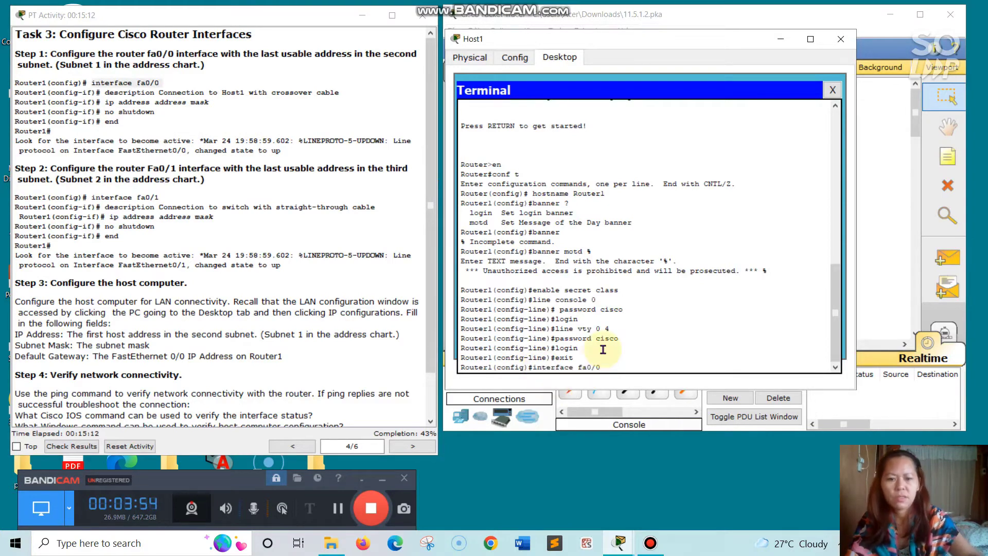
key("ctrl+v")
key("Return")
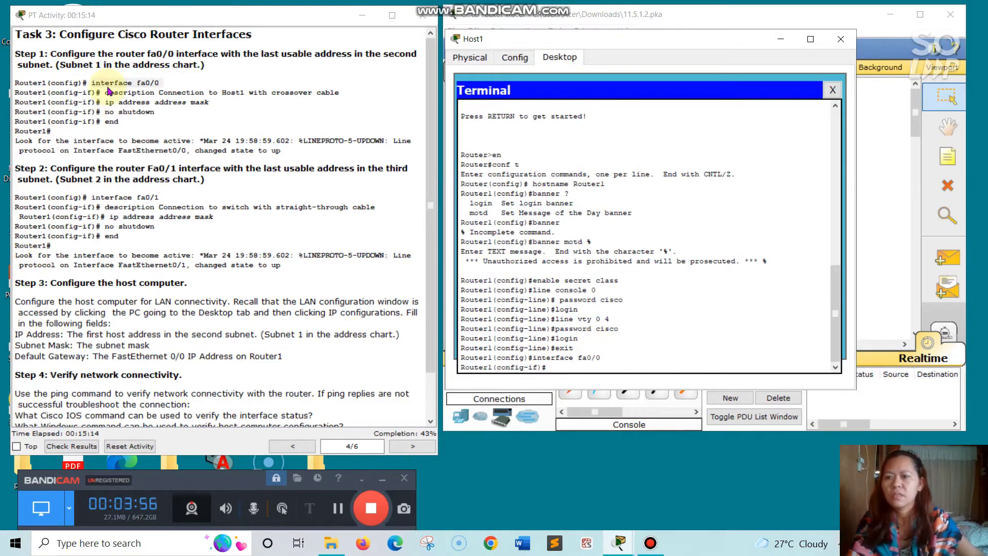
- Describe fa0/0 as 'Connection to Host1 with crossover cable' and type its ip address 198.133.219.30 command
left_click_drag(103, 92, 339, 93)
right_click(340, 94)
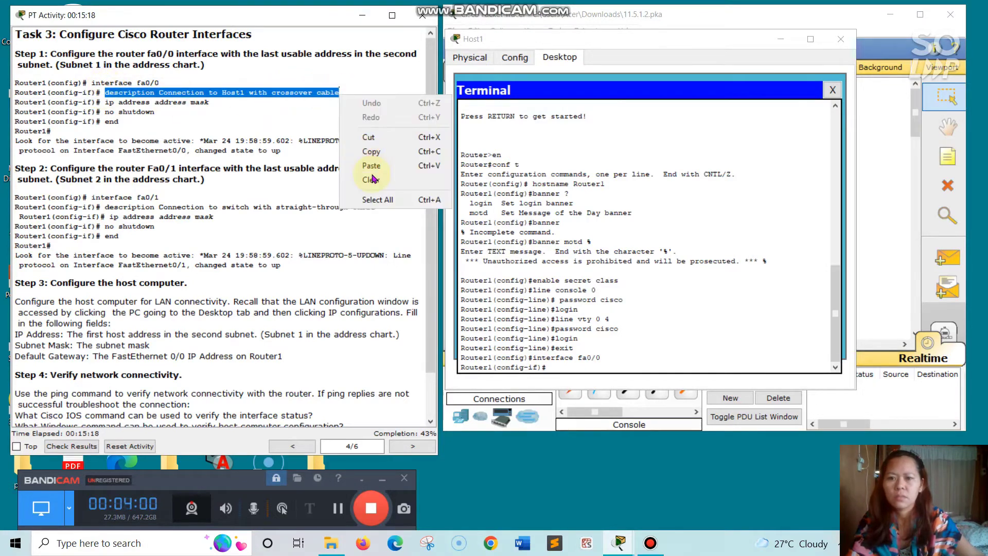
left_click(370, 152)
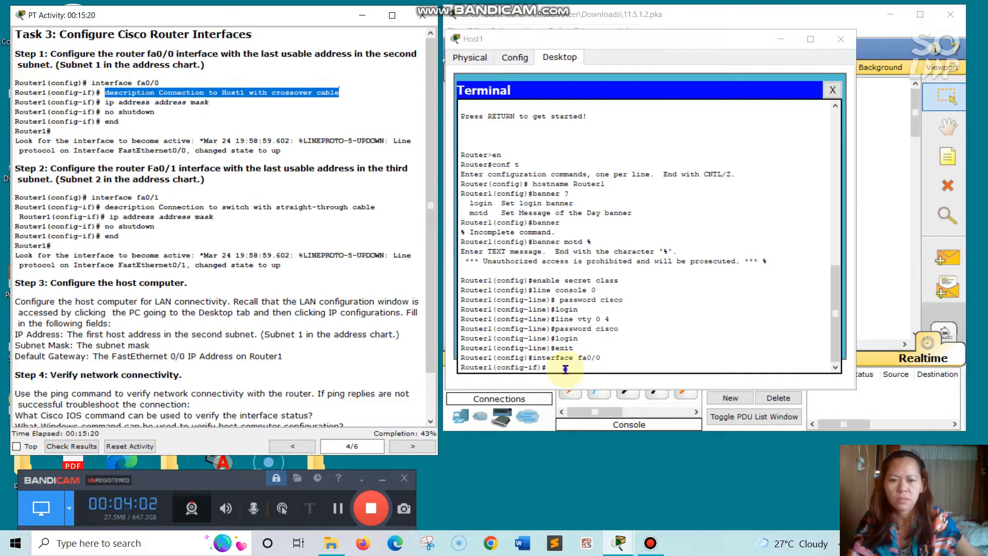
left_click(566, 366)
key("ctrl+v")
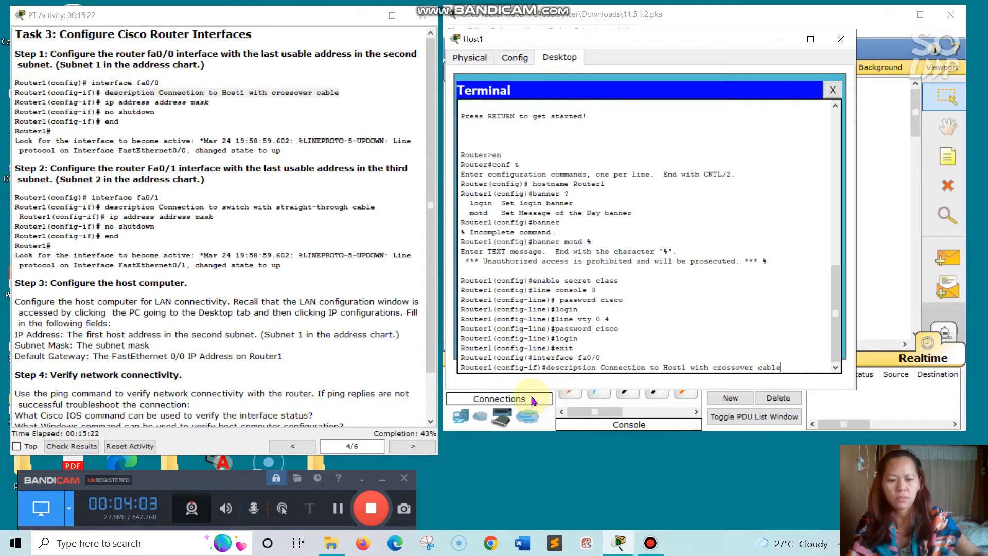
key("Return")
type("ig-if)#i")
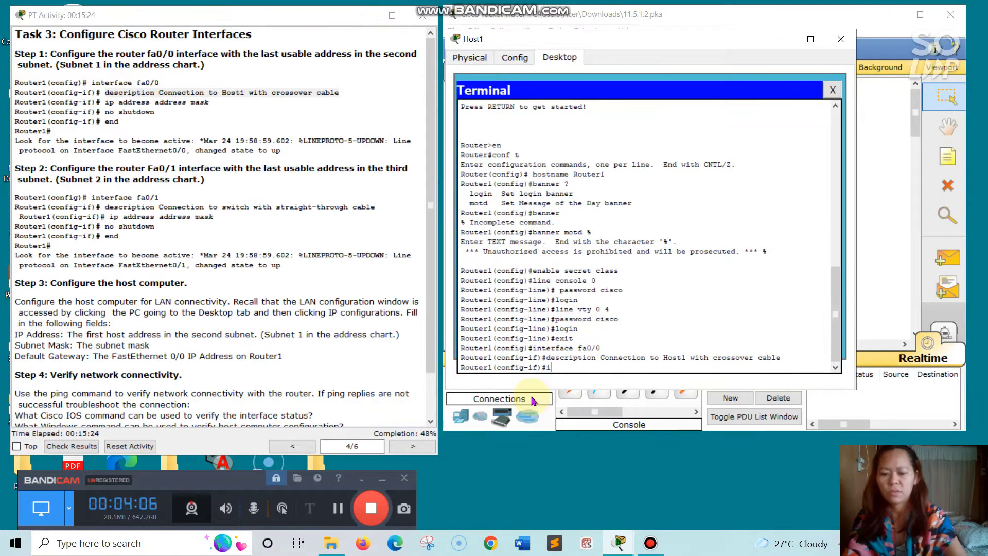
type("p addre")
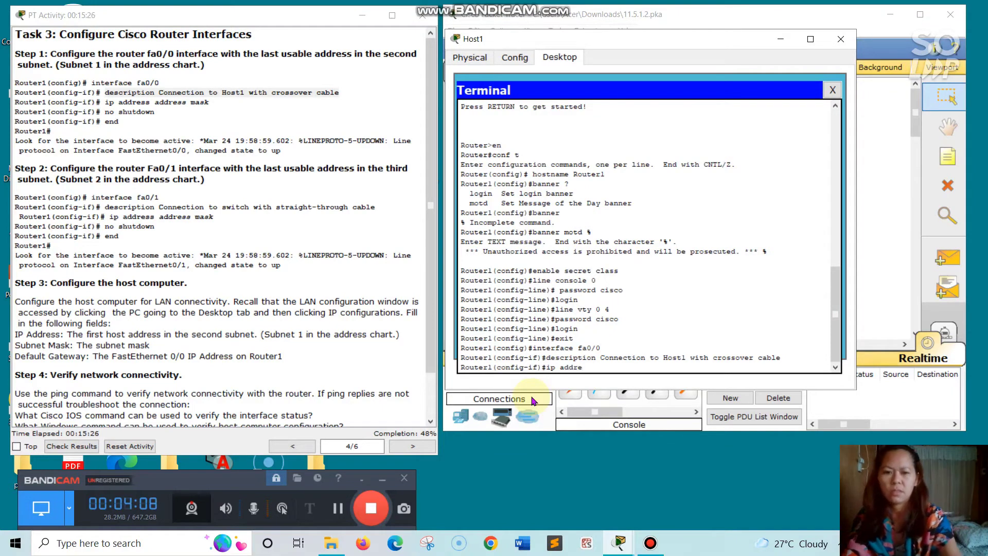
type("ss")
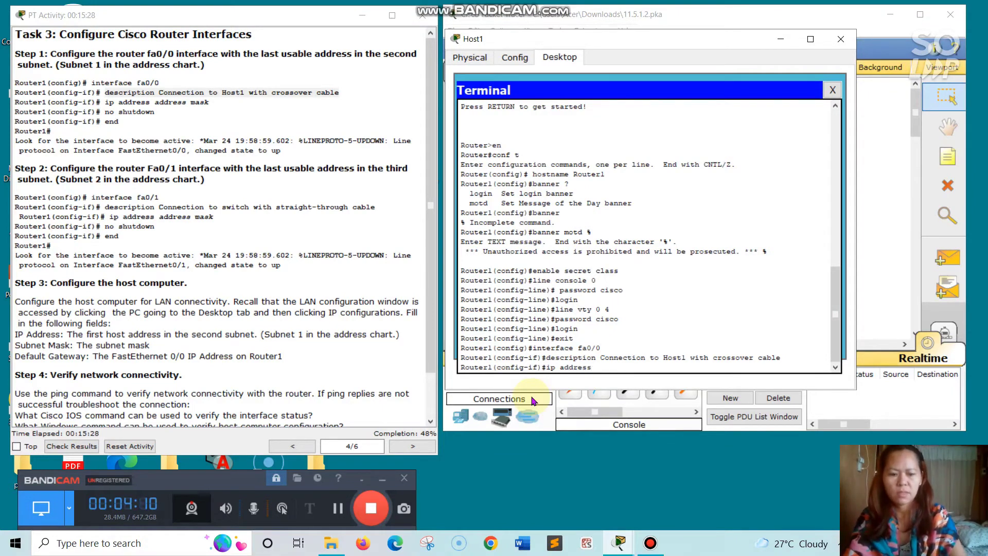
type(" 1")
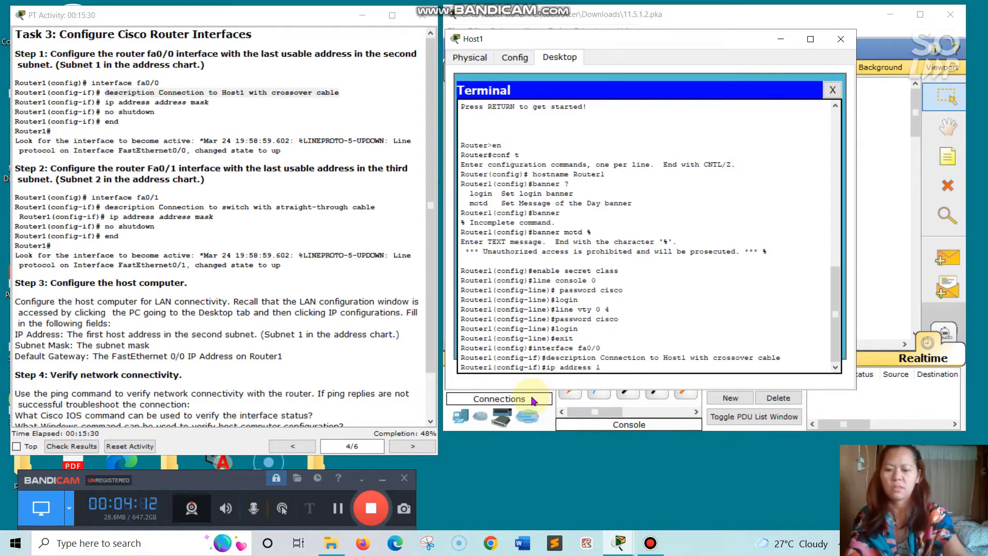
type("98")
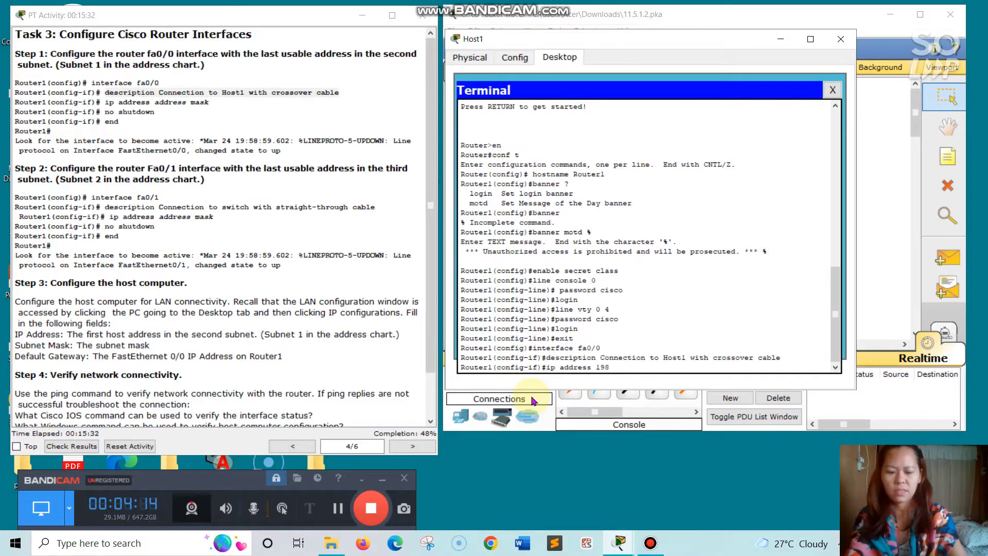
type(".133")
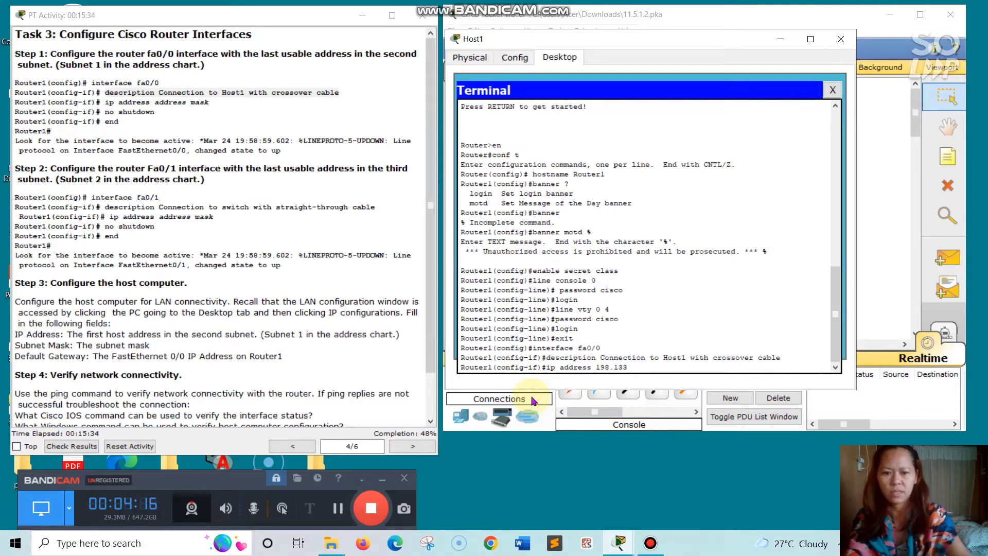
type(".219")
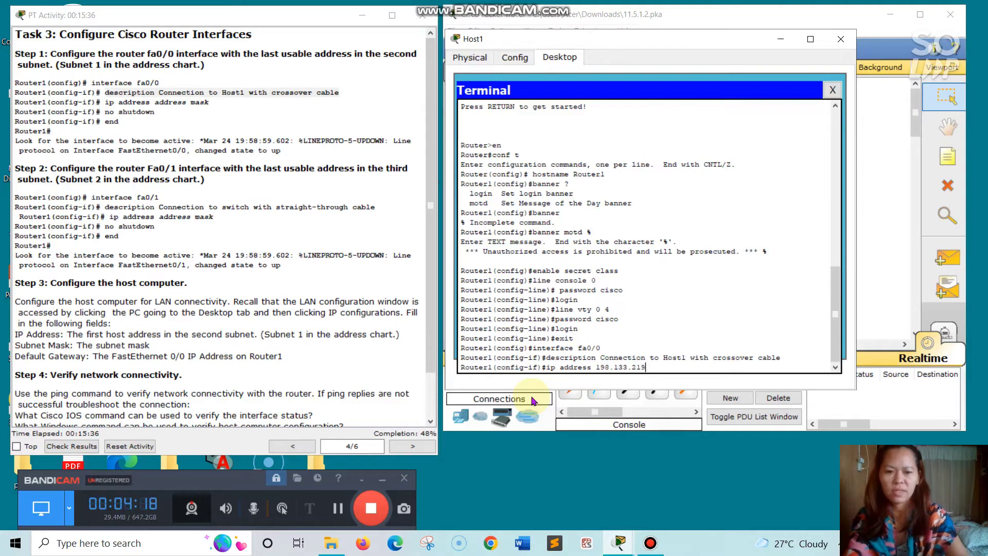
type(".")
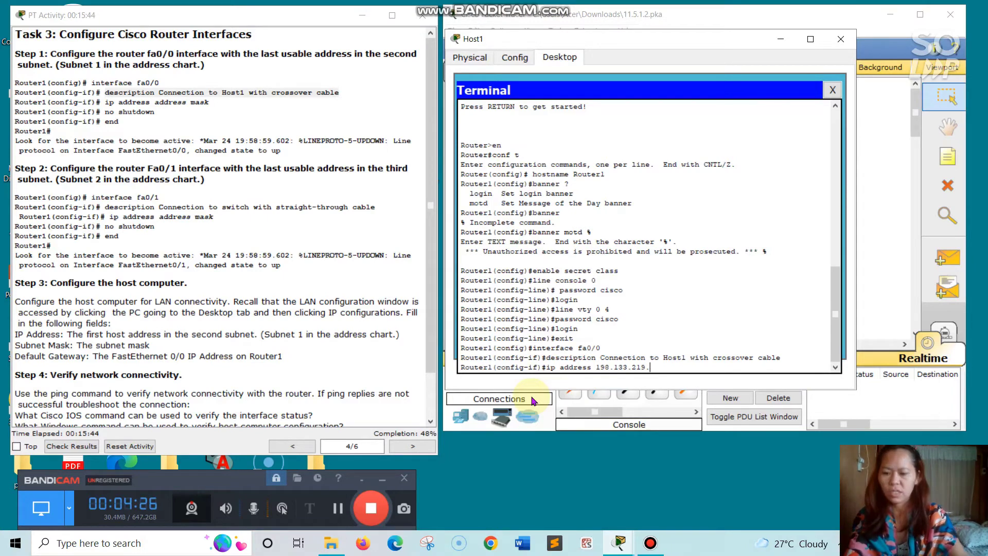
type("30")
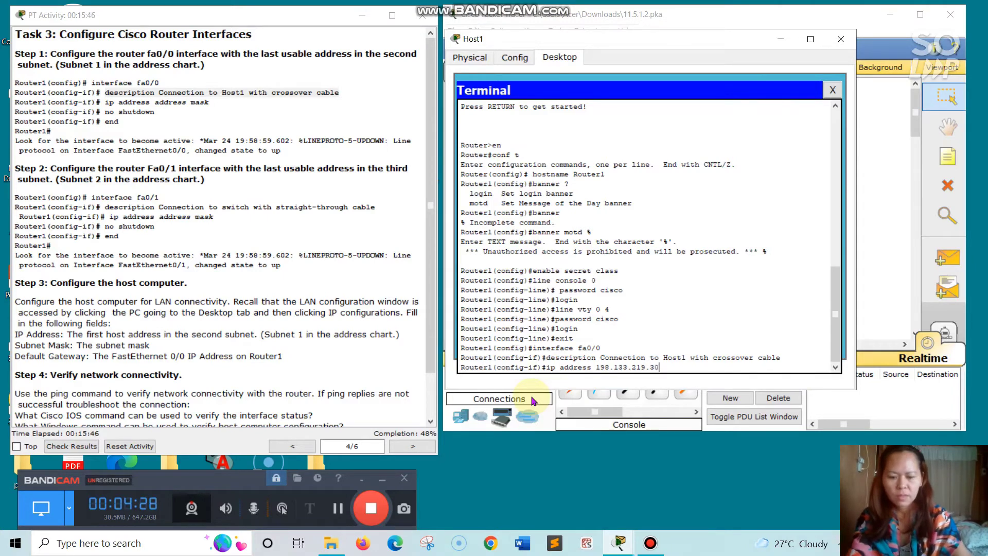
type(" 255")
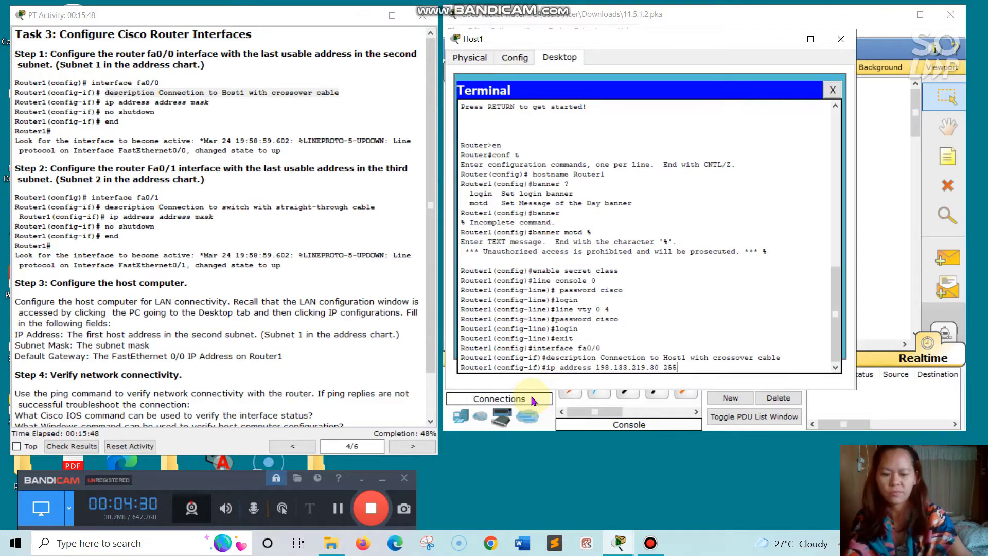
type(".255")
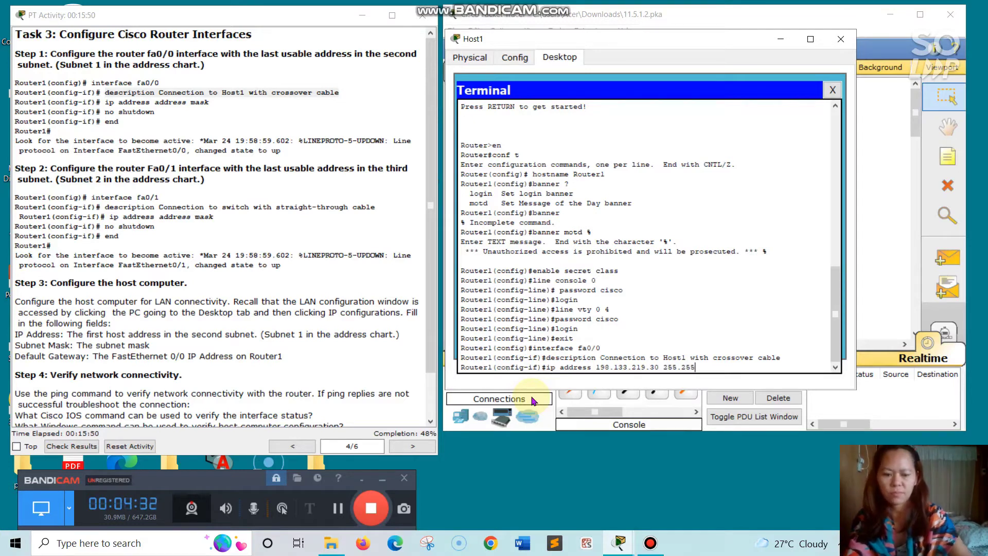
type(".255")
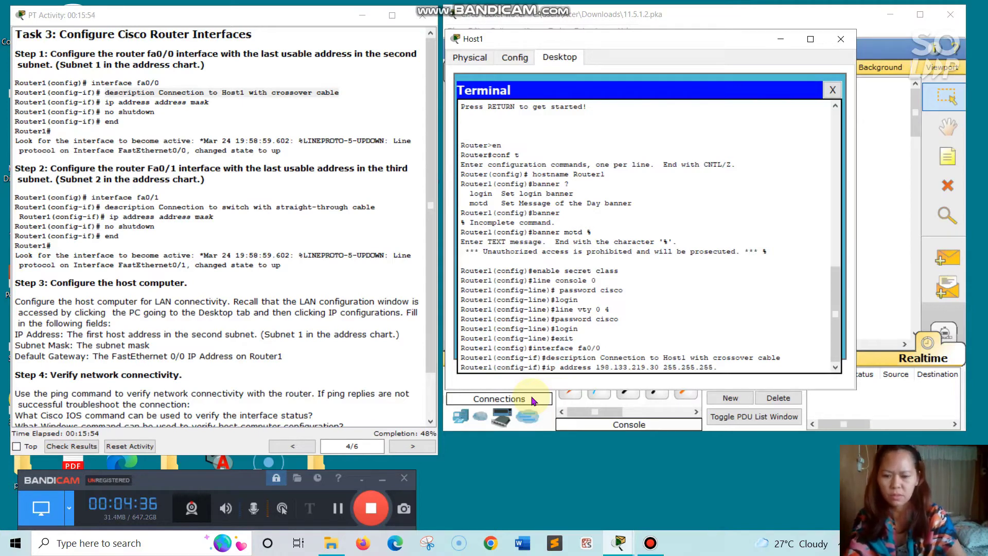
type(".240")
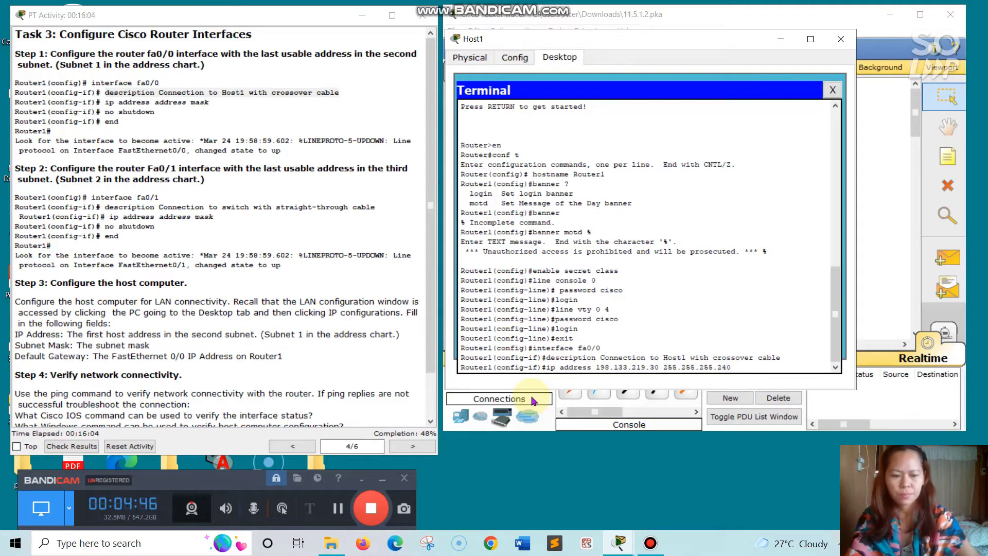
- Apply fa0/0's address 198.133.219.30 255.255.255.240 and enable it with no shutdown
key("Return")
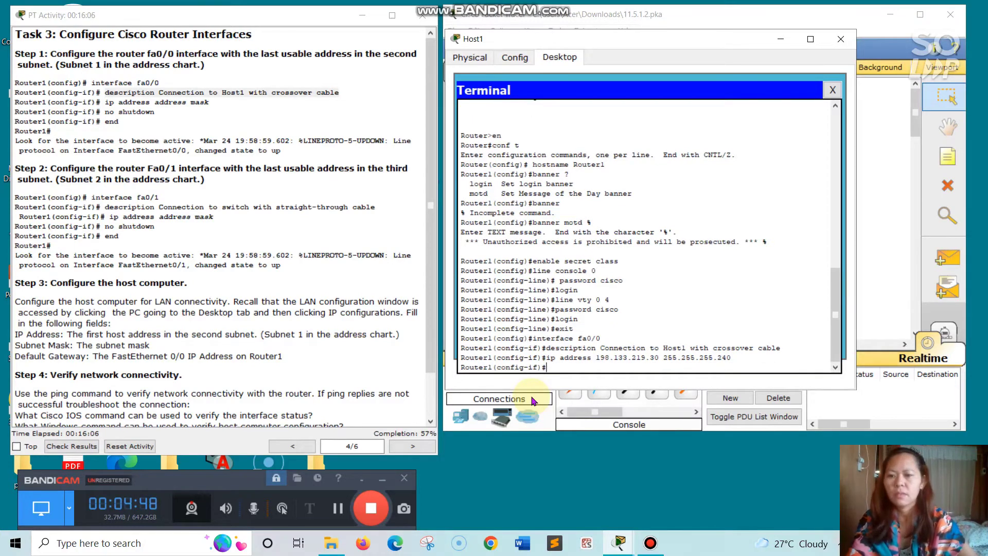
type("no")
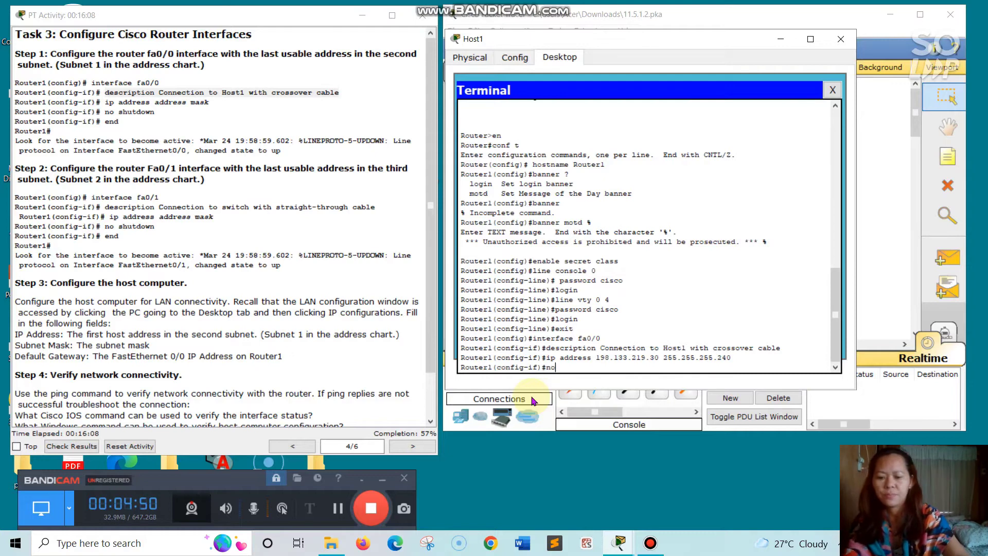
type(" shutdo")
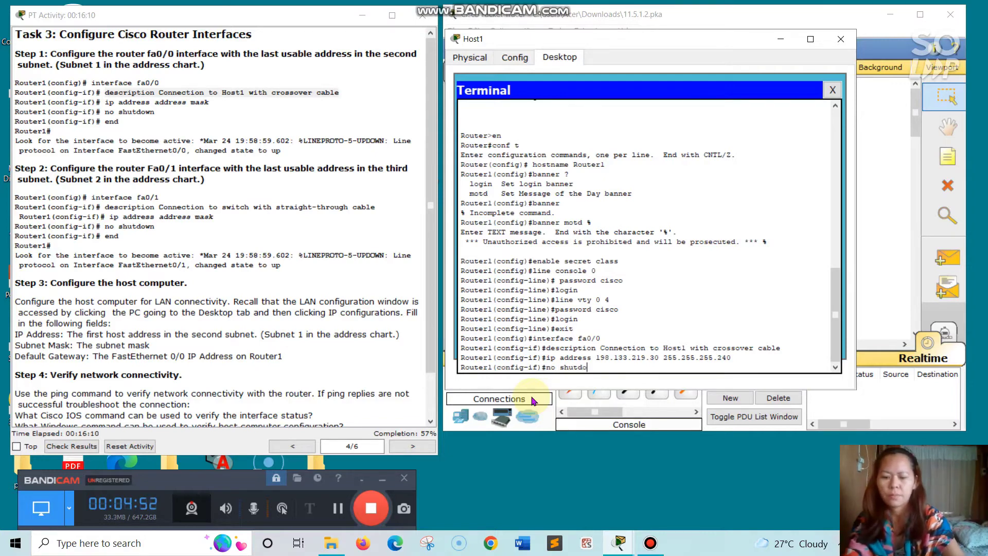
type("wn")
key("Return")
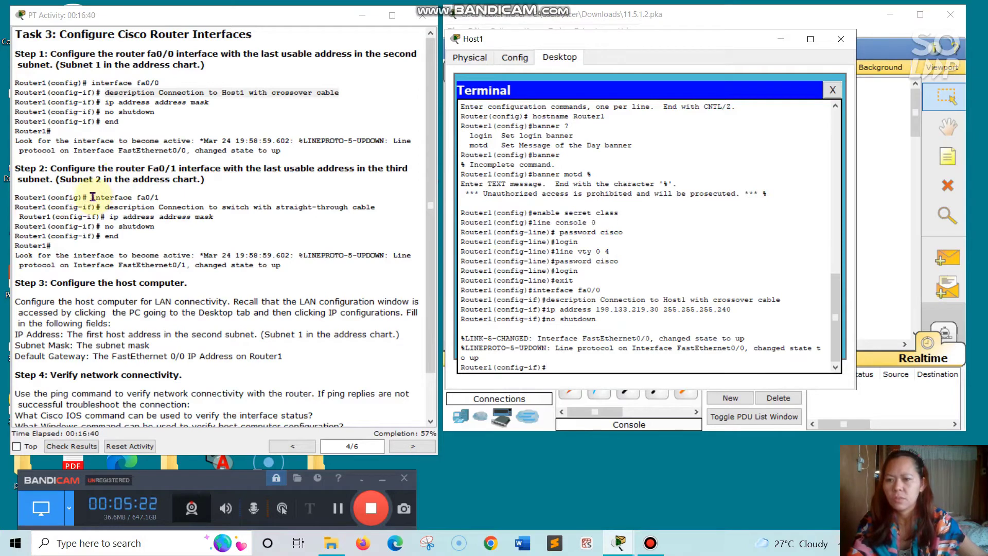
- Exit fa0/0 configuration and type the interface fa0/1 command
left_click_drag(93, 197, 174, 197)
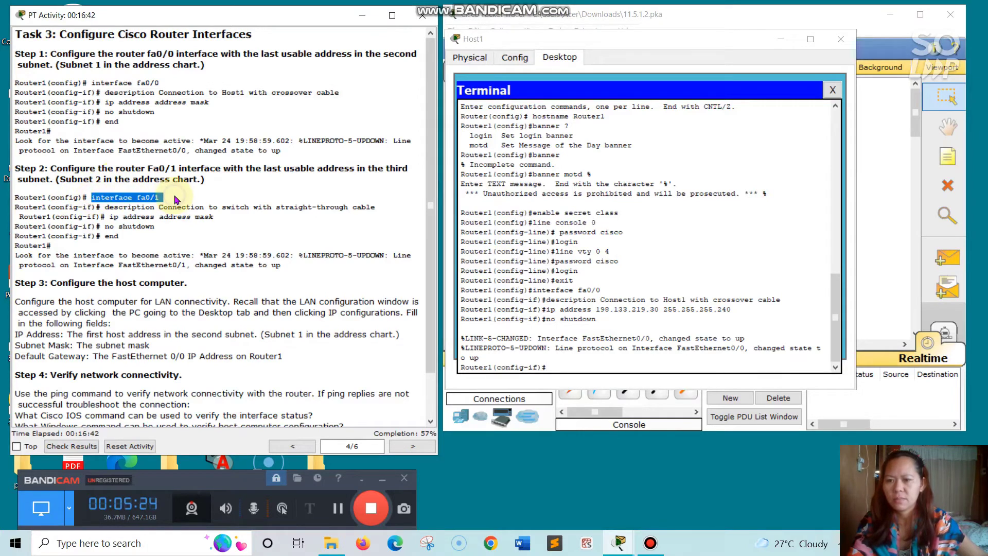
right_click(175, 198)
left_click(211, 252)
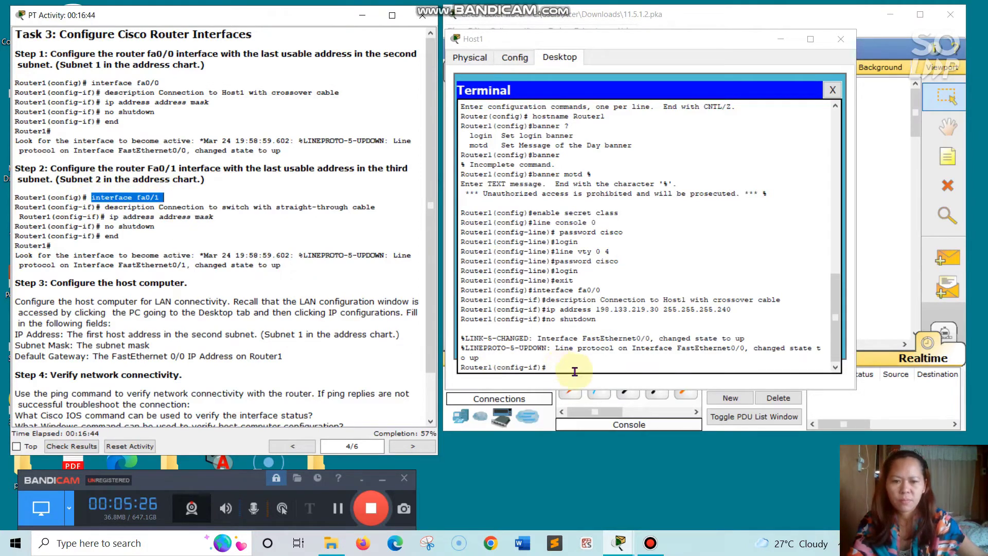
left_click(557, 366)
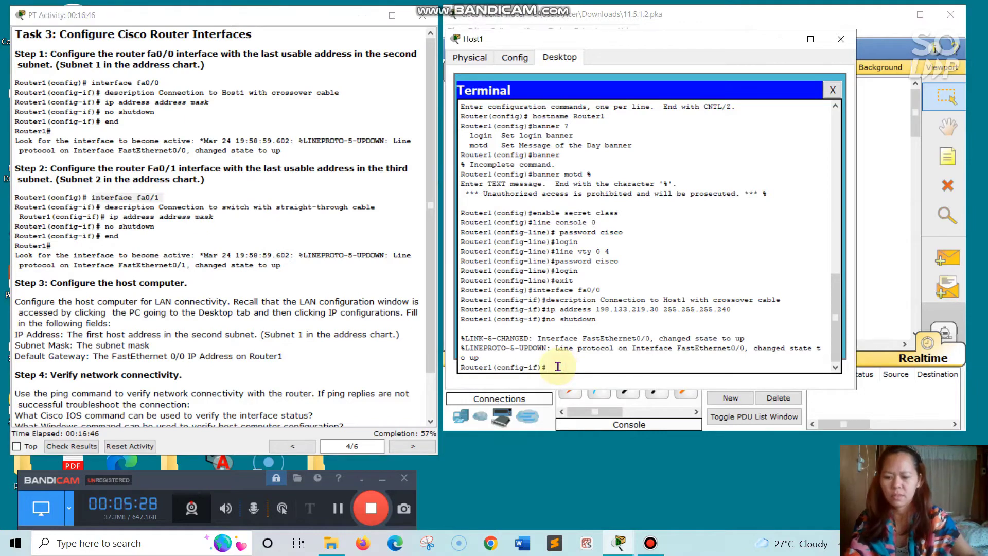
type("exit")
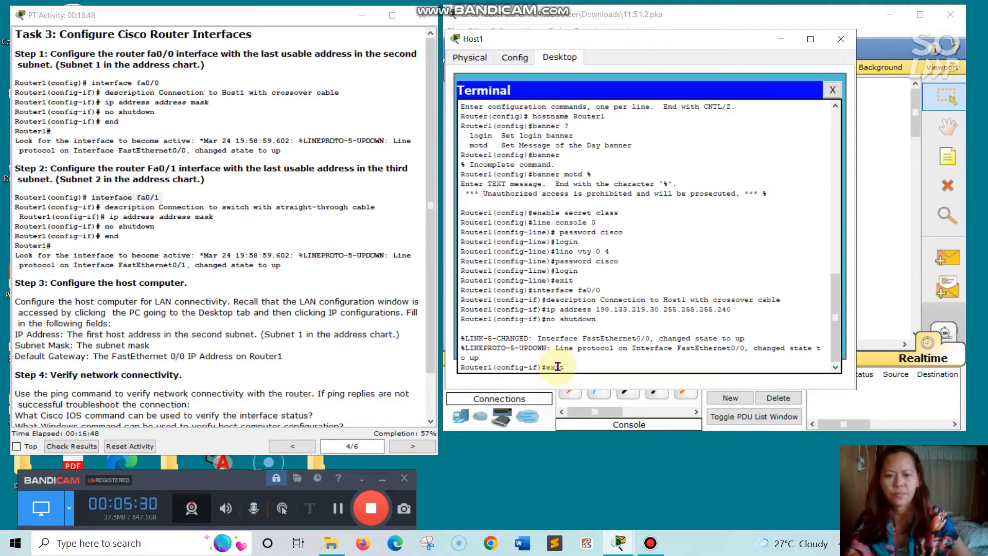
key("Return")
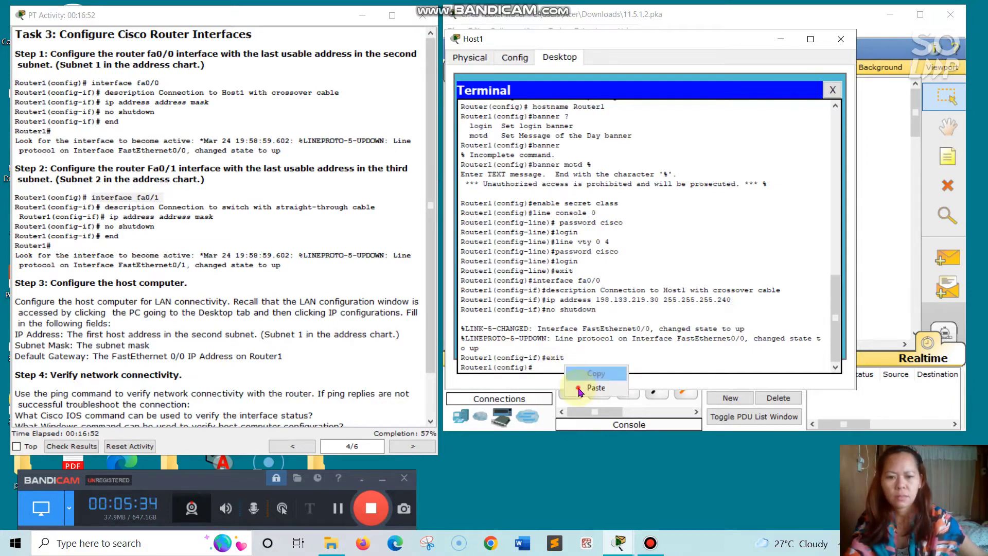
type("interface fa0/1")
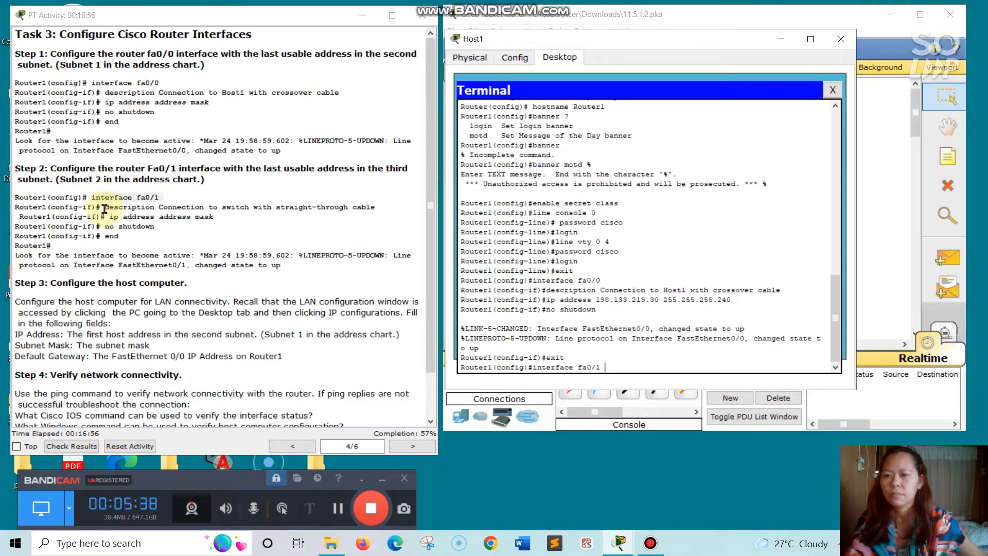
- Enter fa0/1 configuration and apply the description copied from the instructions
left_click(208, 210)
left_click_drag(309, 209, 377, 208)
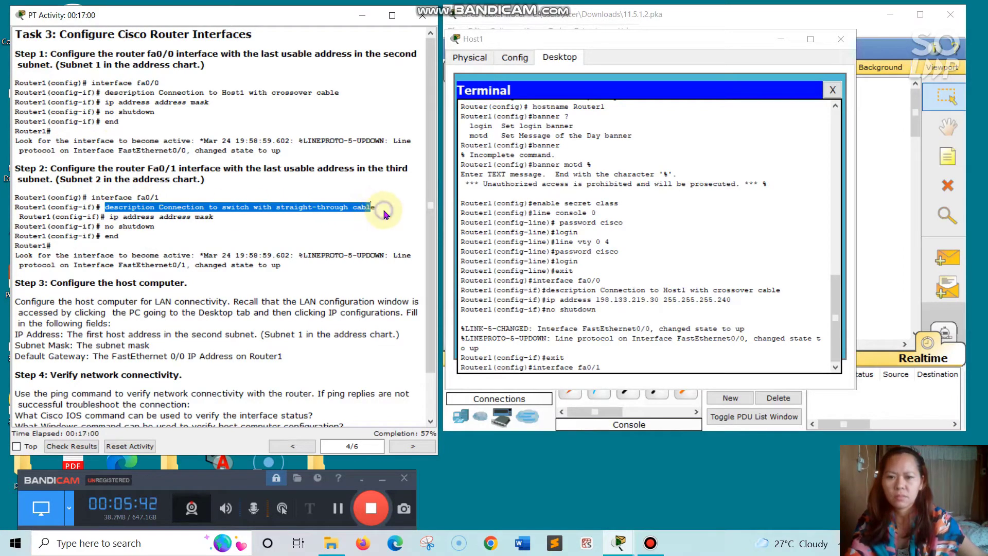
right_click(384, 210)
left_click(419, 268)
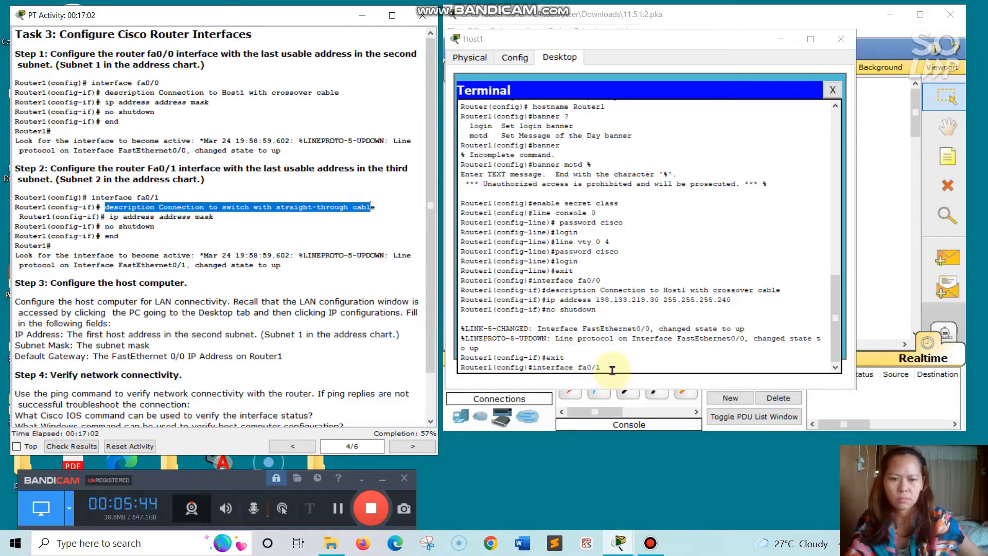
left_click(611, 369)
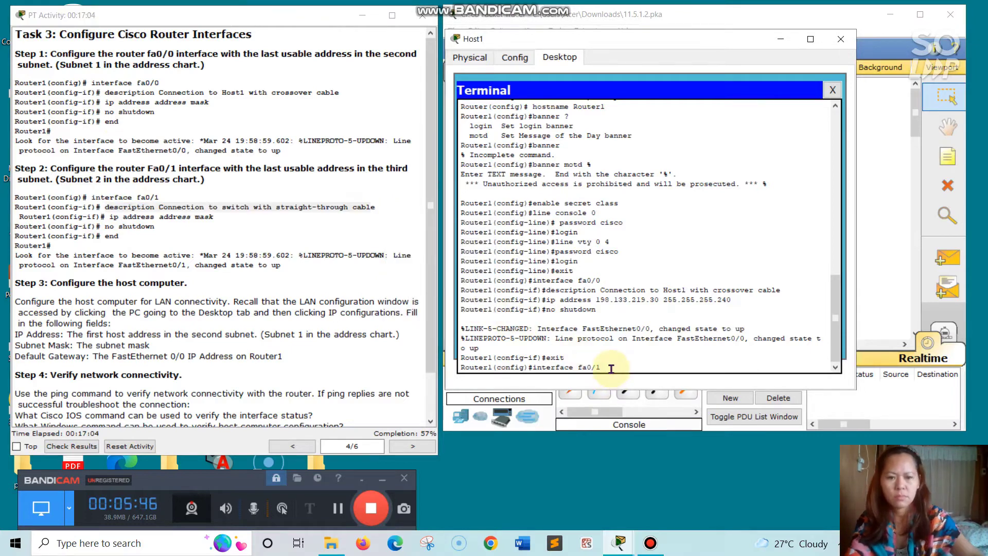
key("Return")
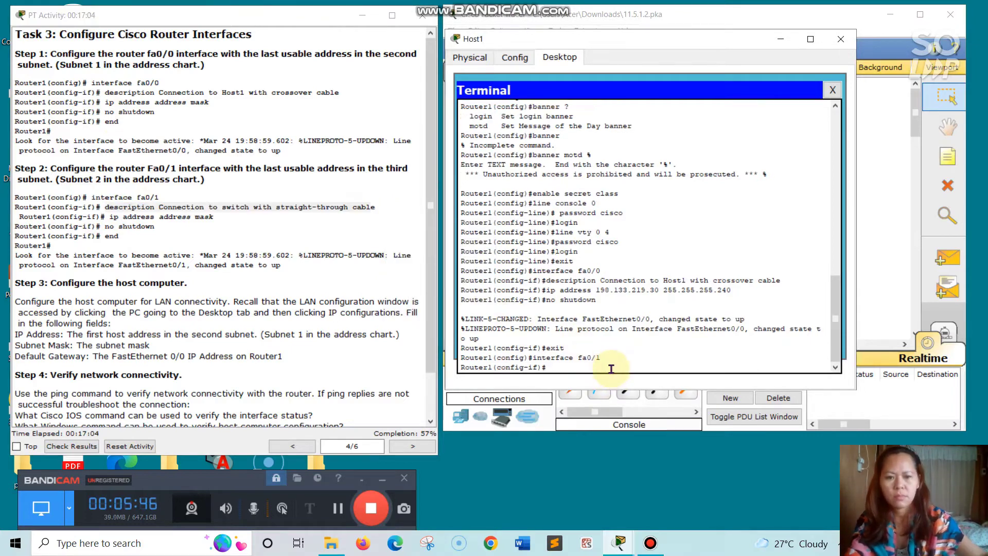
right_click(555, 368)
left_click(575, 387)
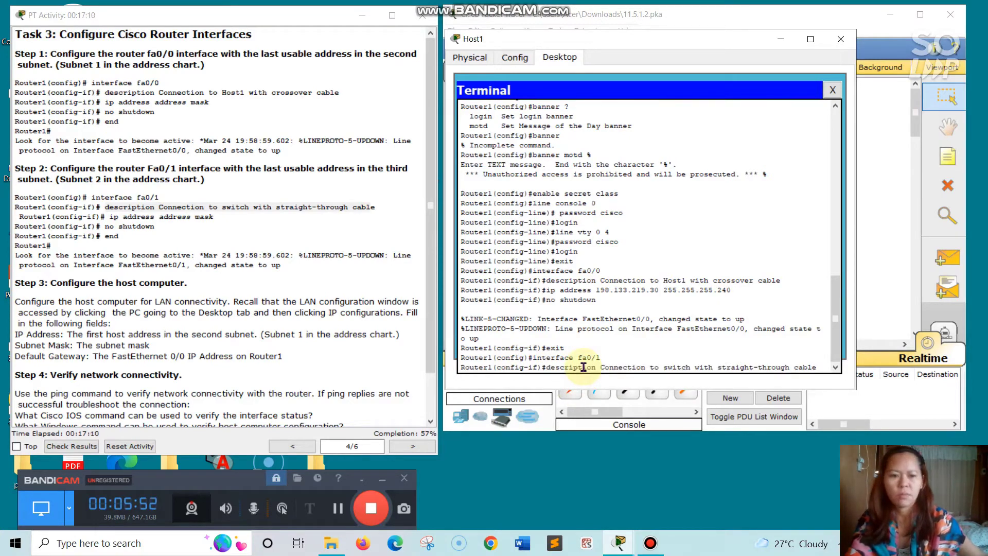
key("Return")
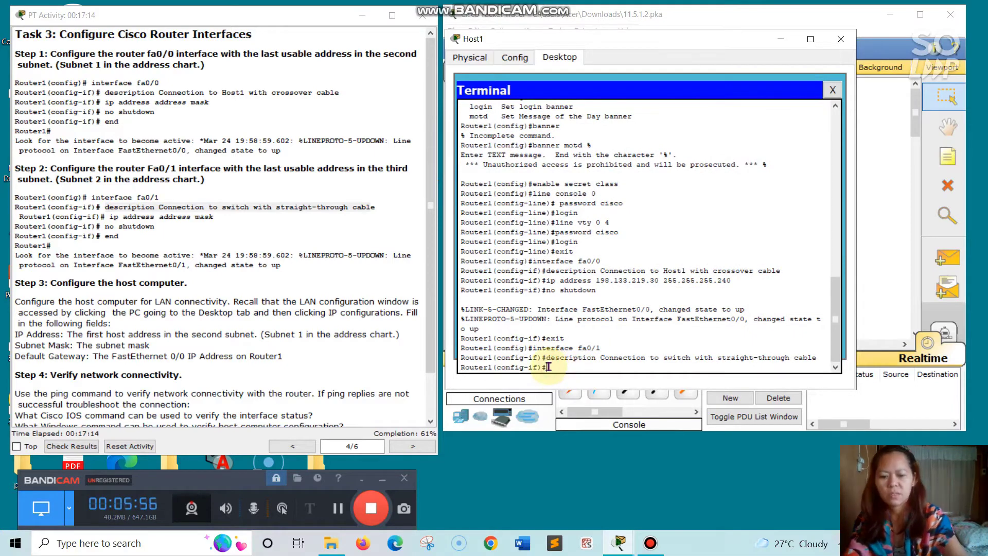
- Give fa0/1 address 198.133.219.46 255.255.255.240, enable it with no shutdown, and exit
type("ip address")
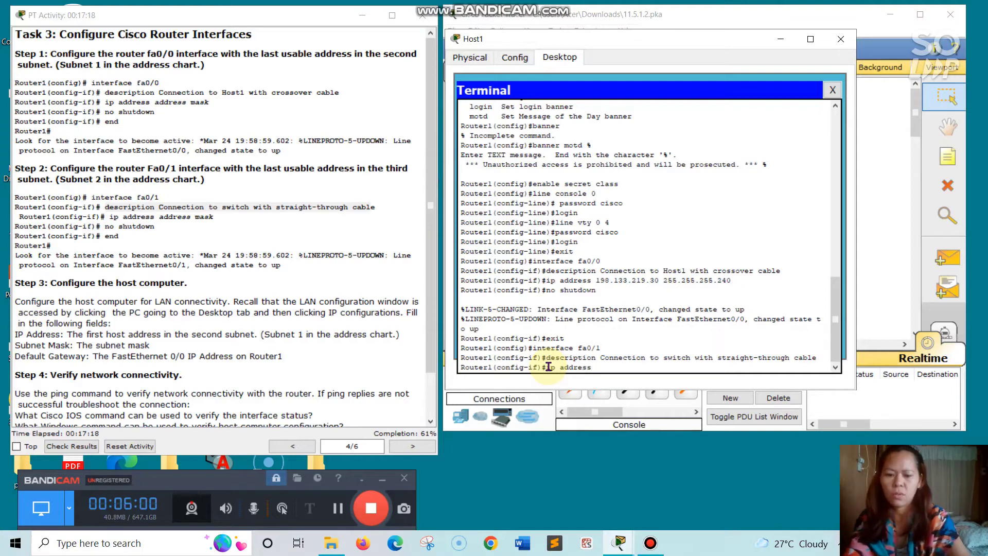
type(" 192.")
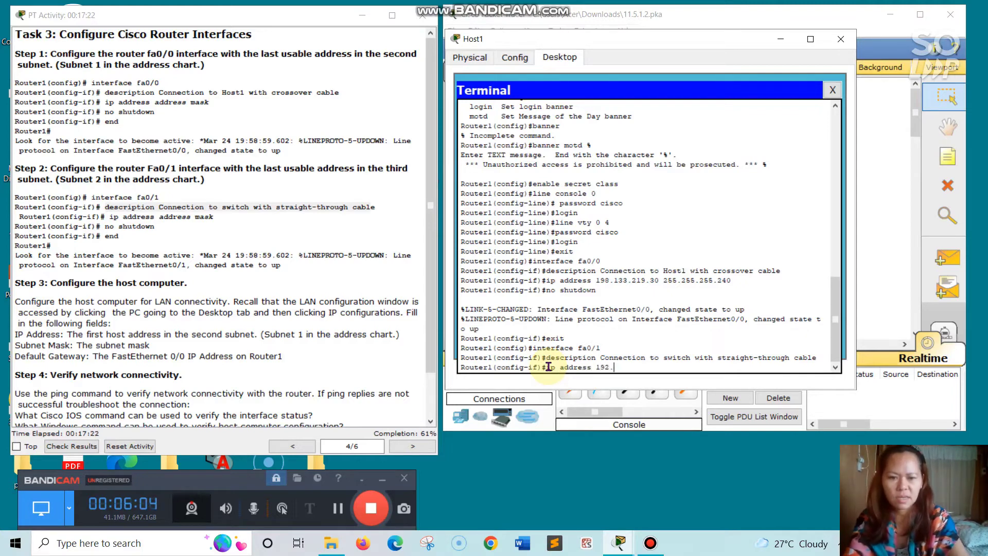
key("BackSpace")
key("BackSpace")
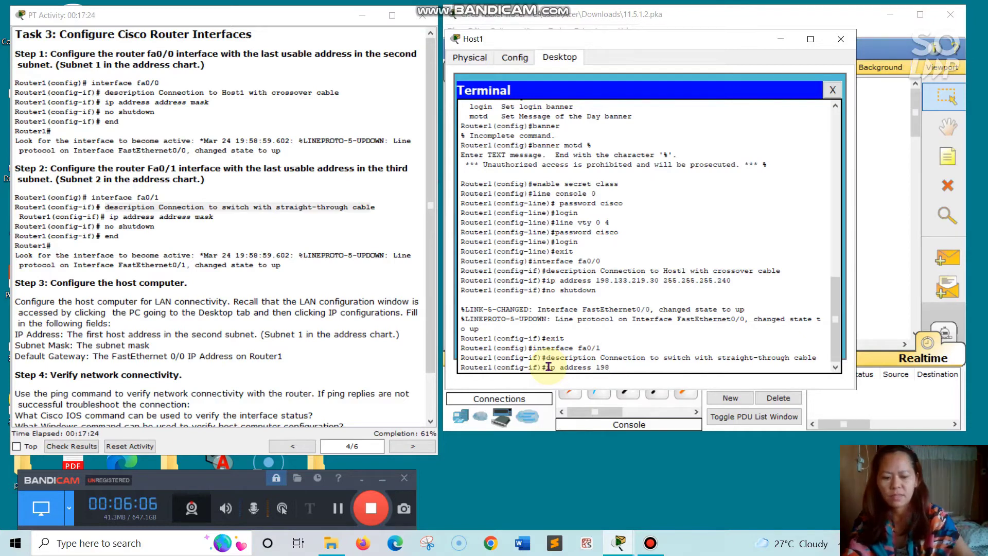
type(".133")
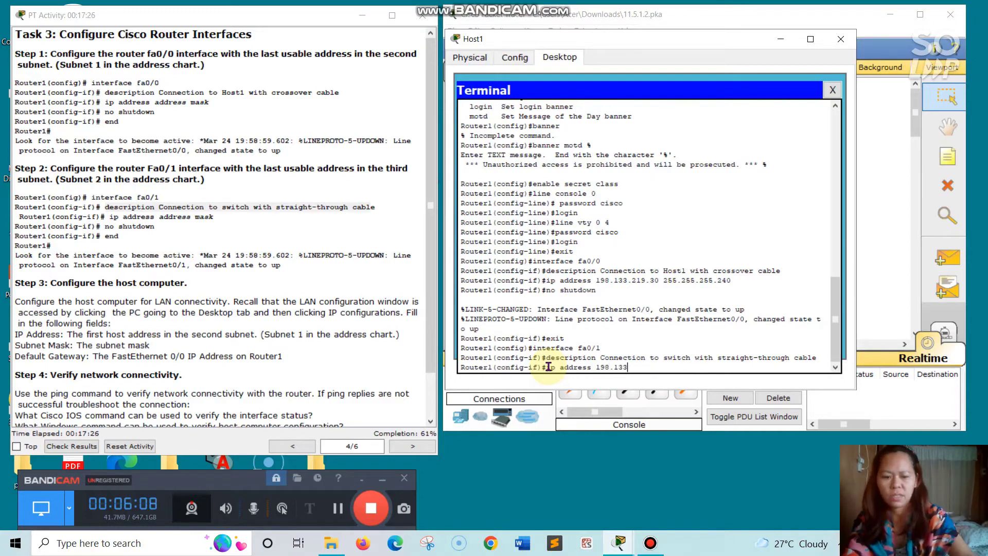
type(".219")
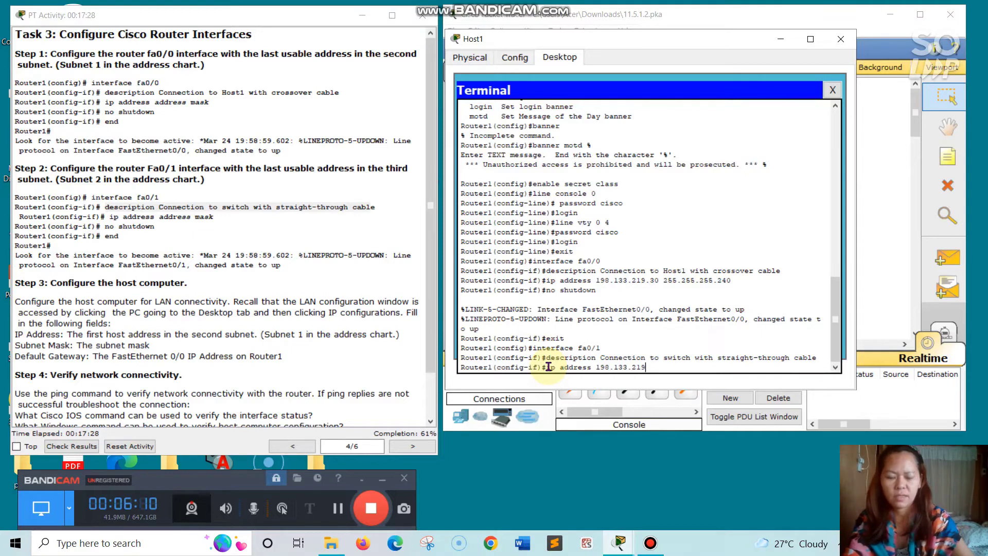
type(".")
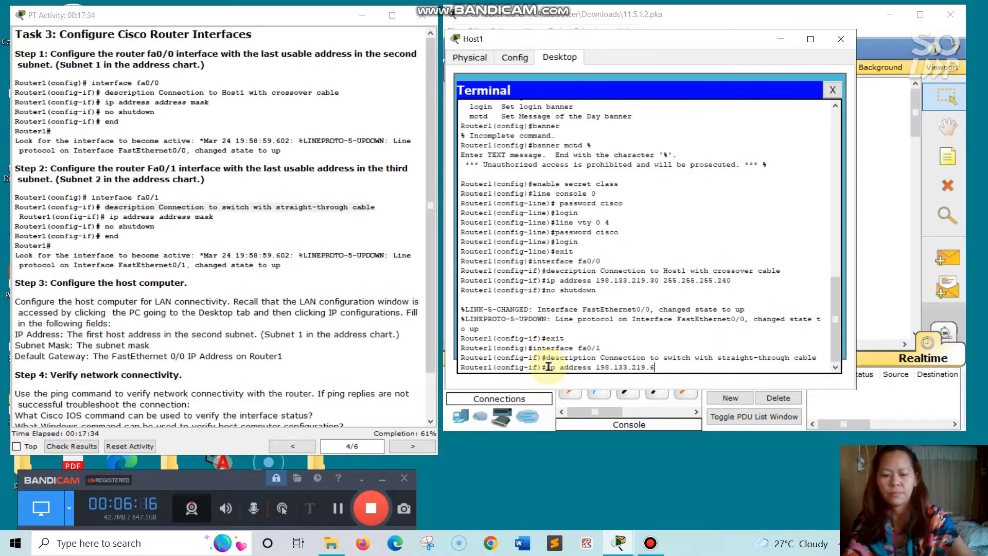
type("6")
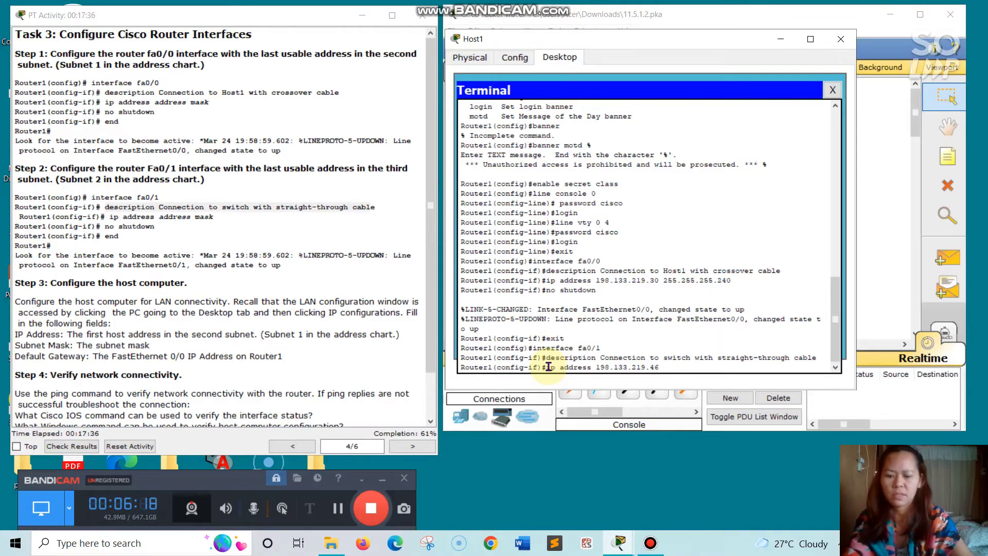
type(" 255")
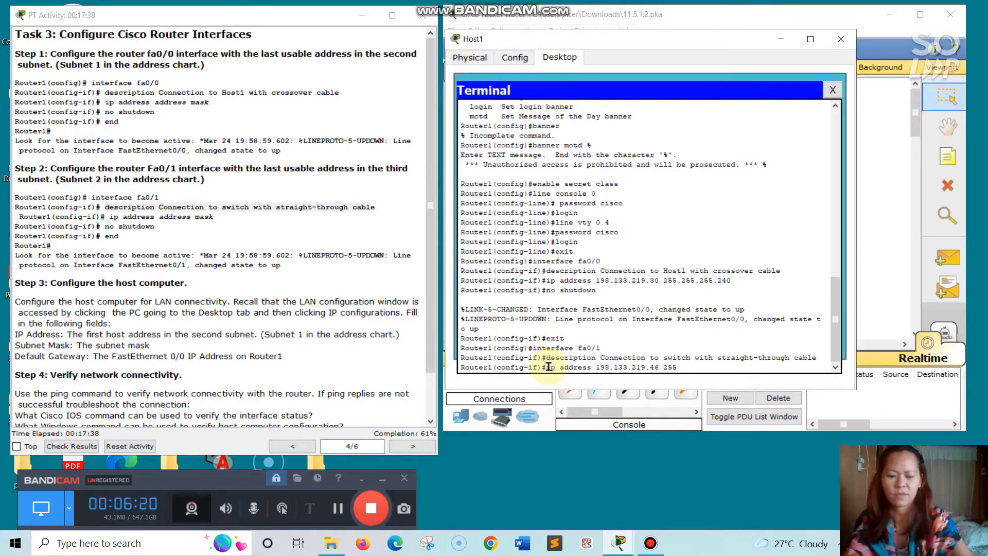
type(".255")
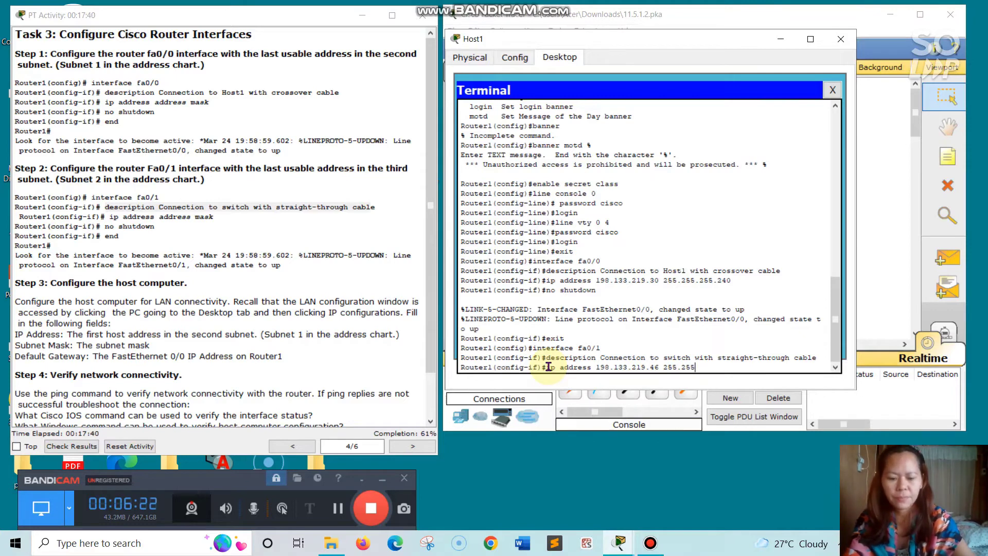
type(".255")
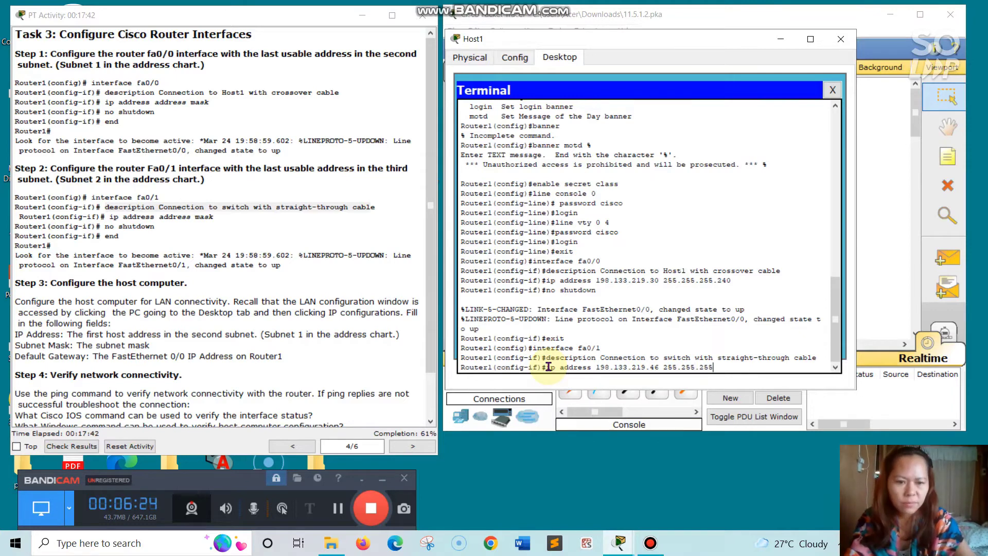
type(".")
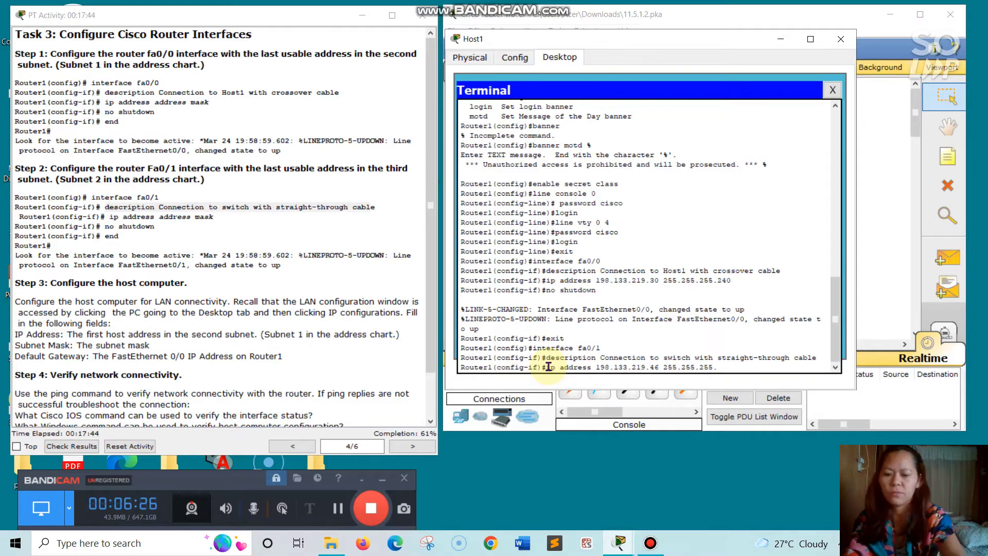
type("24")
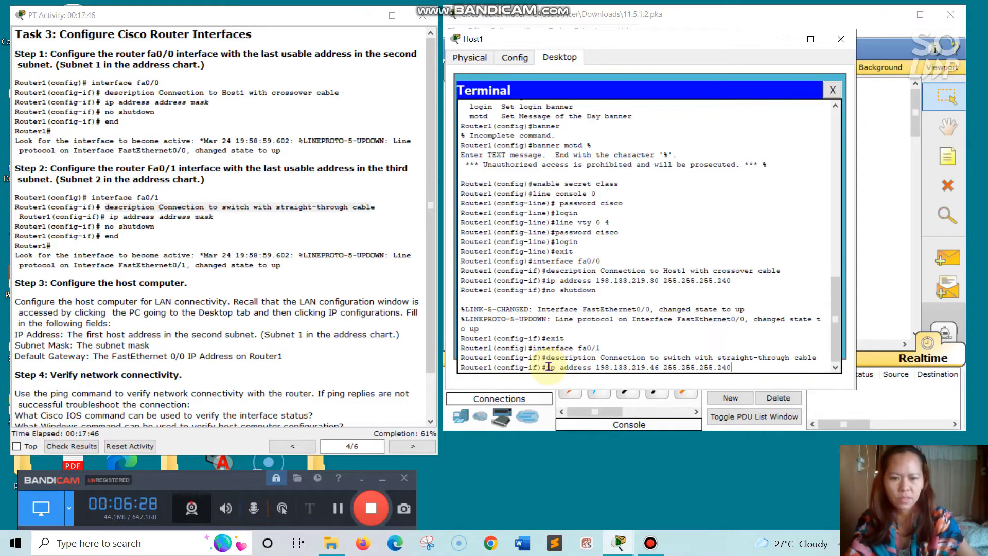
type("0")
key("Return")
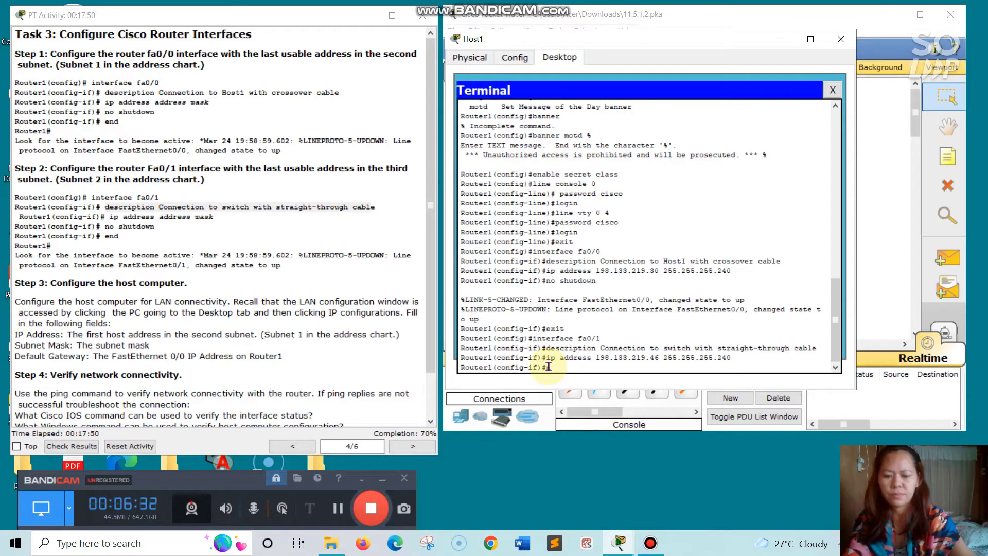
type("no shu")
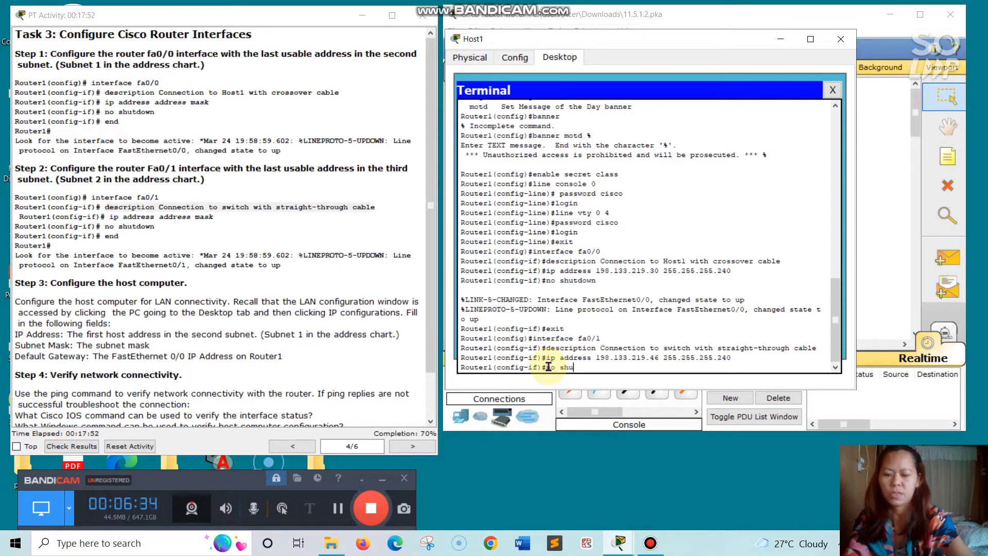
type("td")
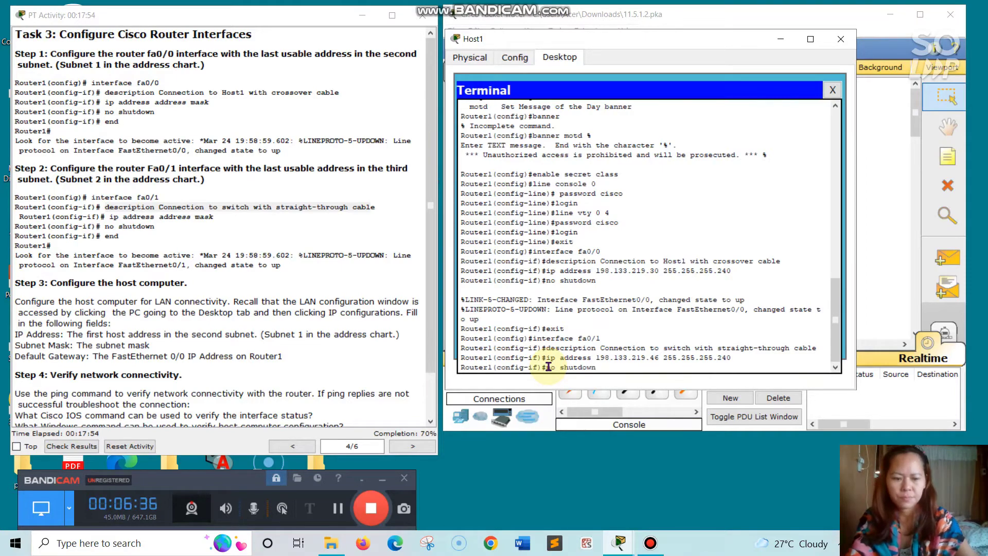
type("own")
key("Return")
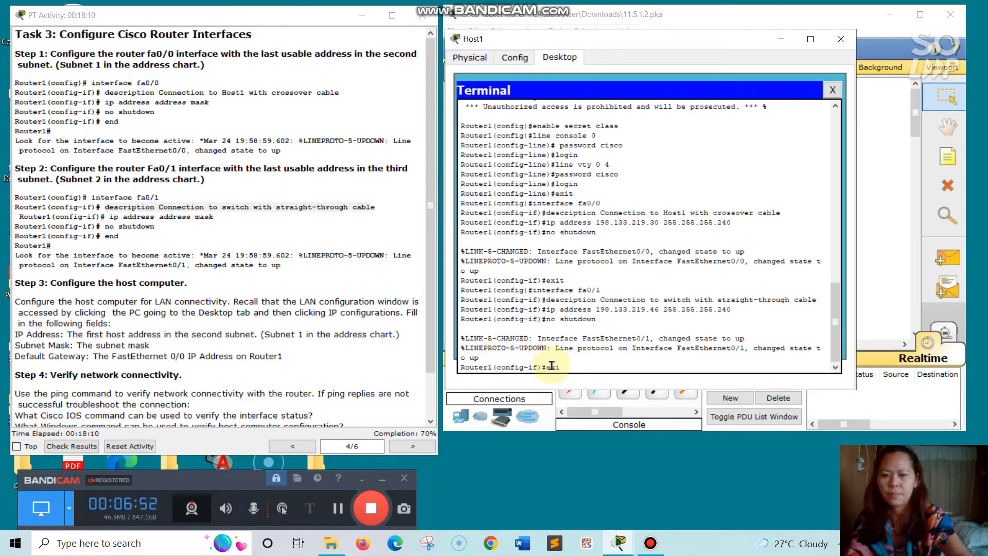
key("Return")
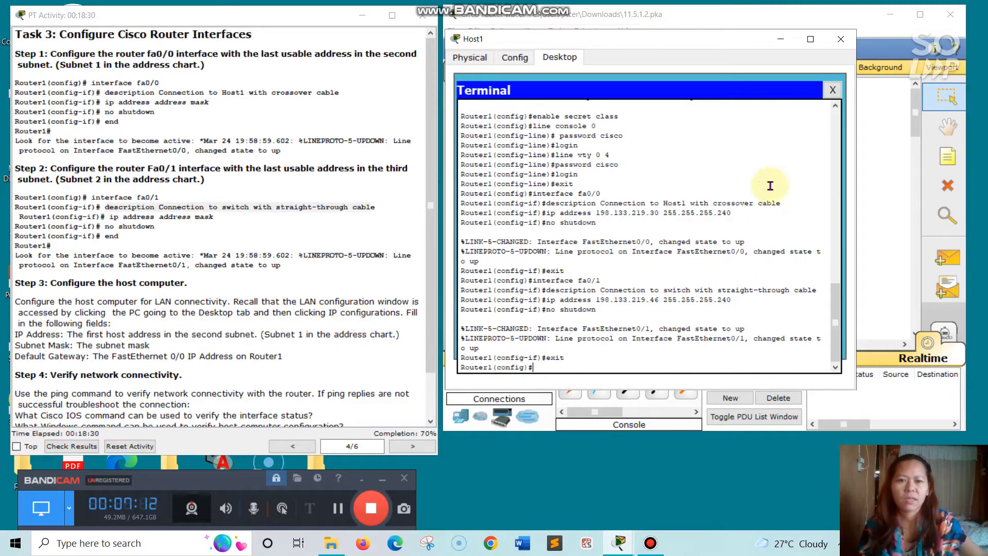
left_click(474, 60)
left_click(568, 60)
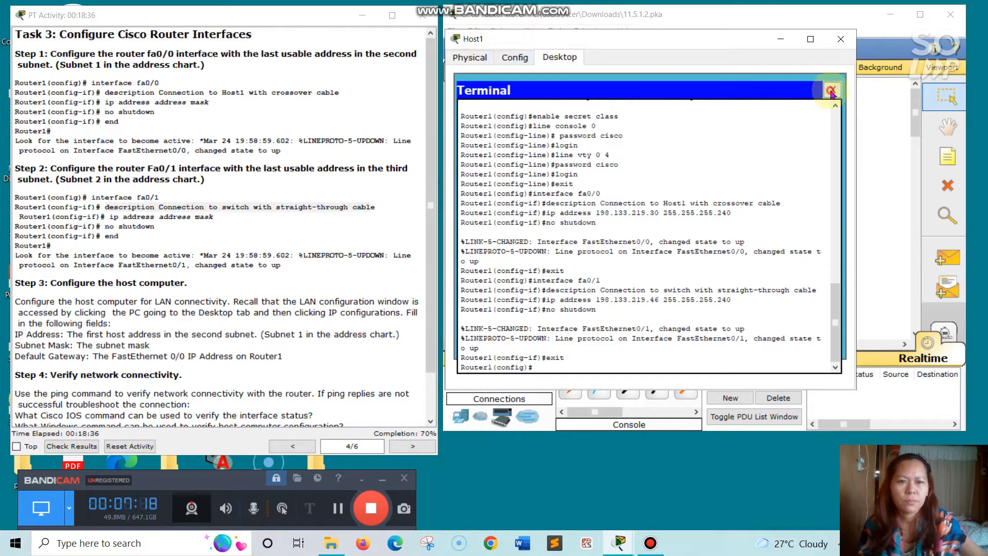
- Close the router terminal and enter 198.133.219.17 as Host1's IP address
left_click(831, 91)
left_click(507, 100)
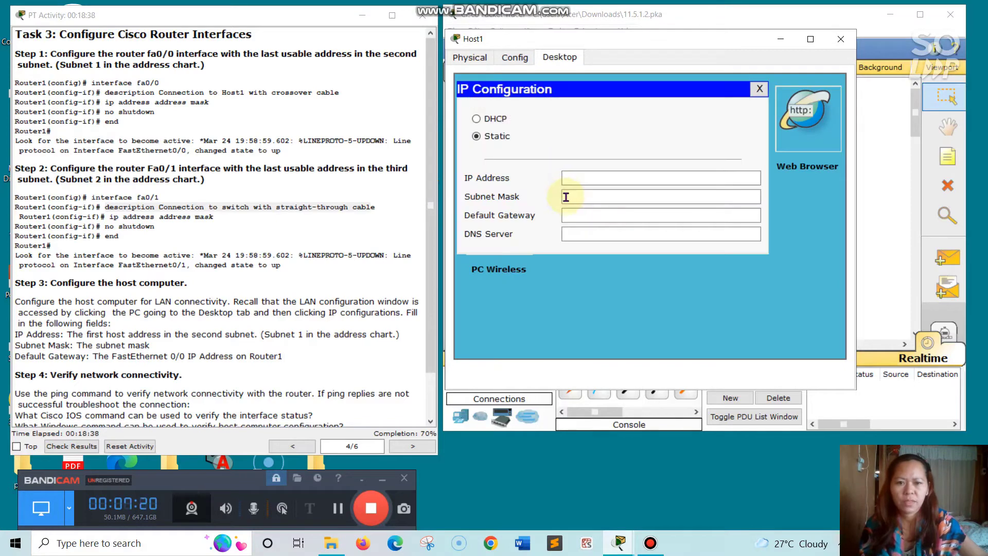
left_click(592, 176)
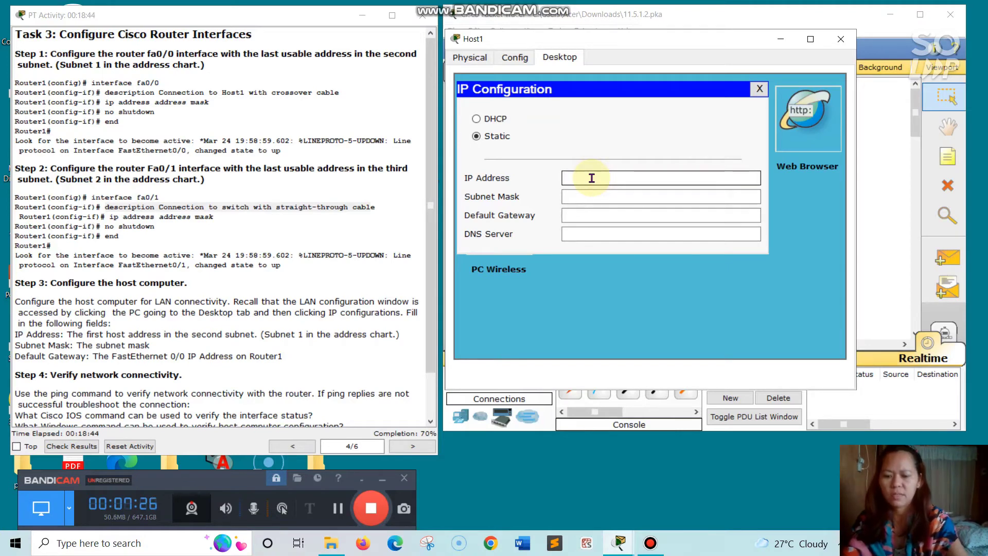
type("198.")
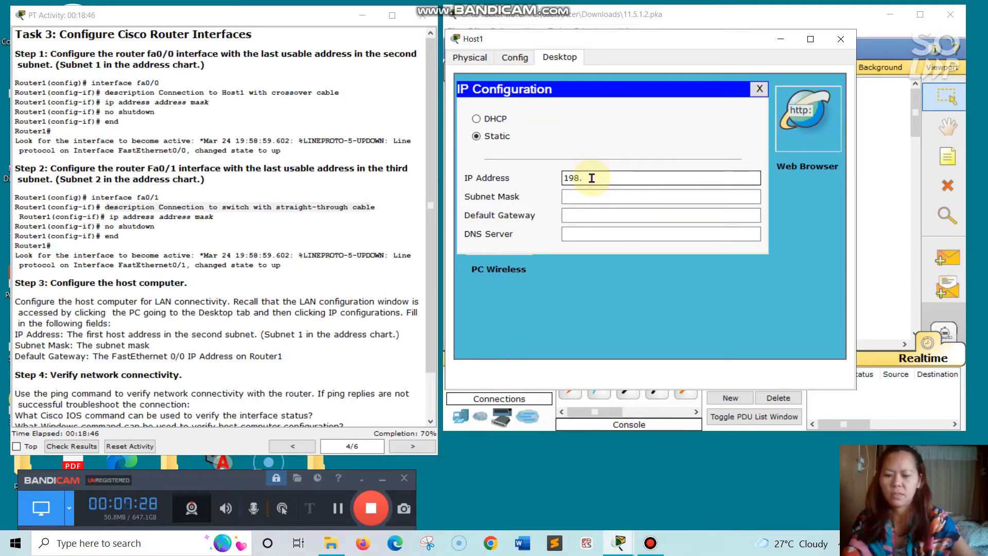
type("133.219")
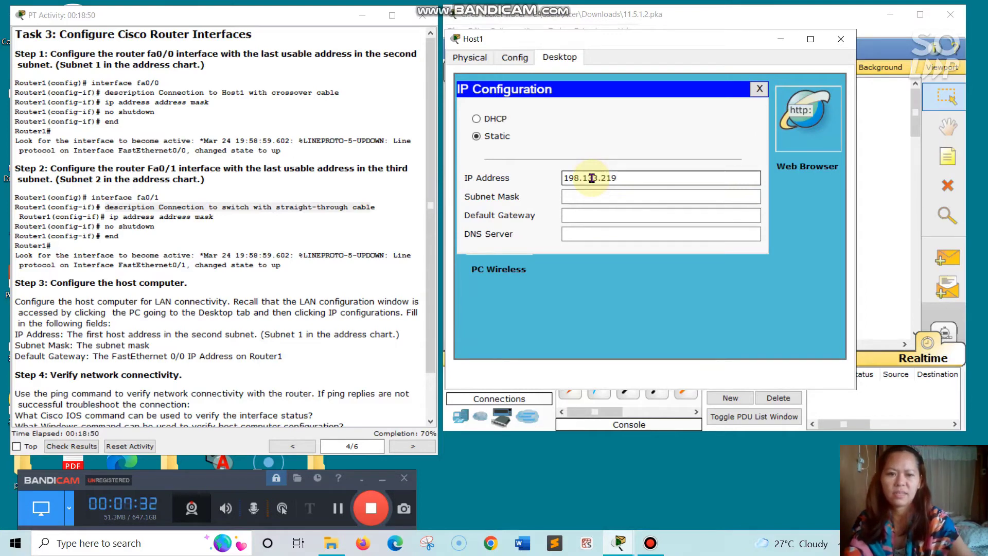
type(".")
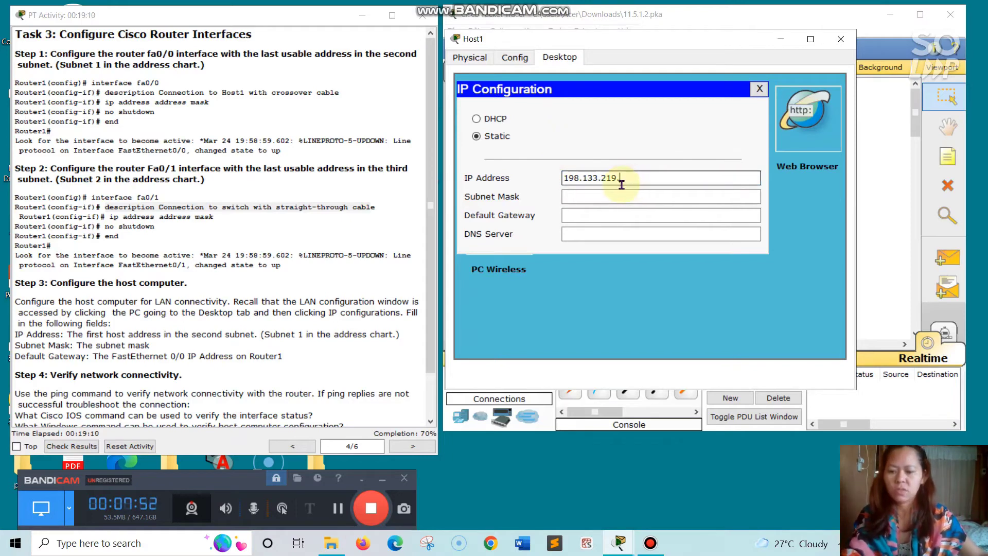
type("17")
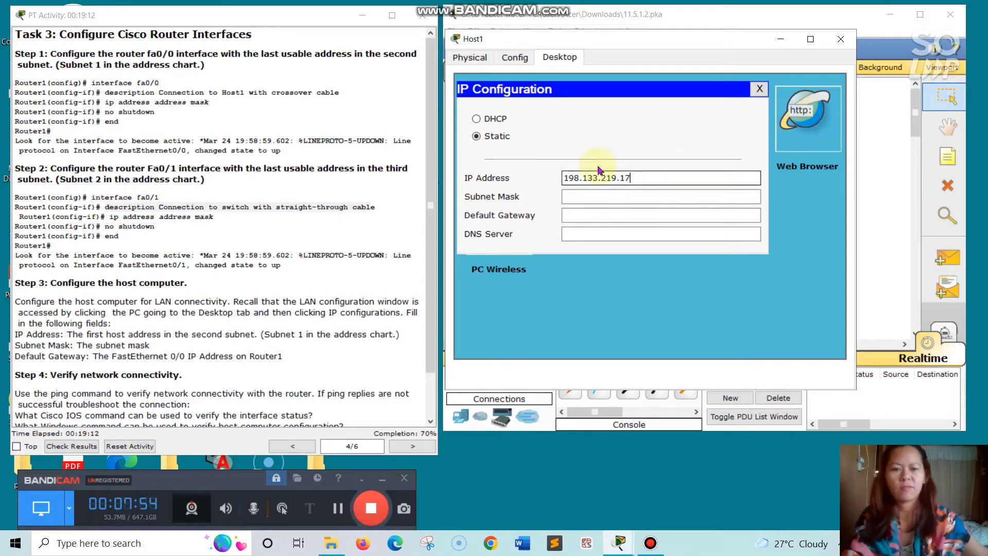
- Set Host1's subnet mask to 255.255.255.240 and default gateway to 198.133.219.30
left_click(605, 196)
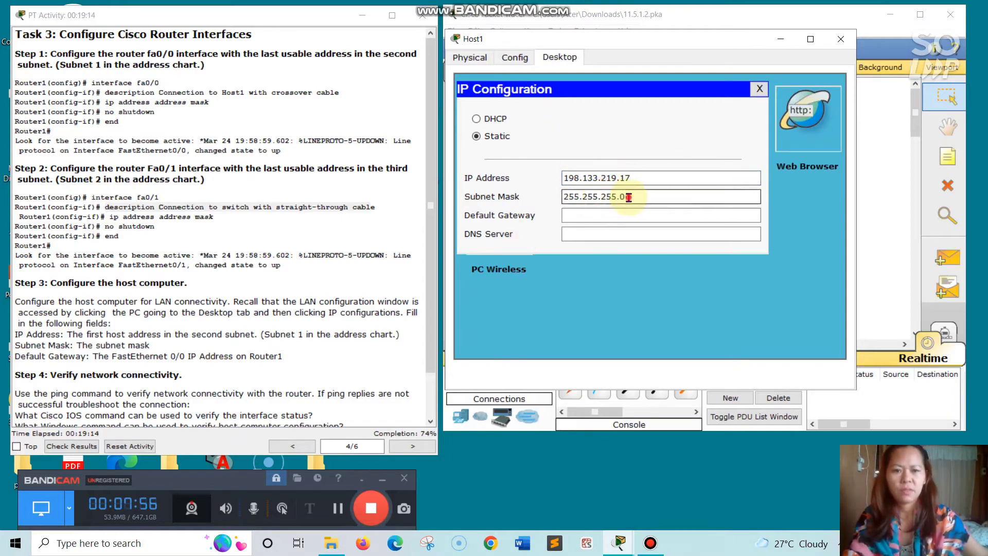
key("BackSpace")
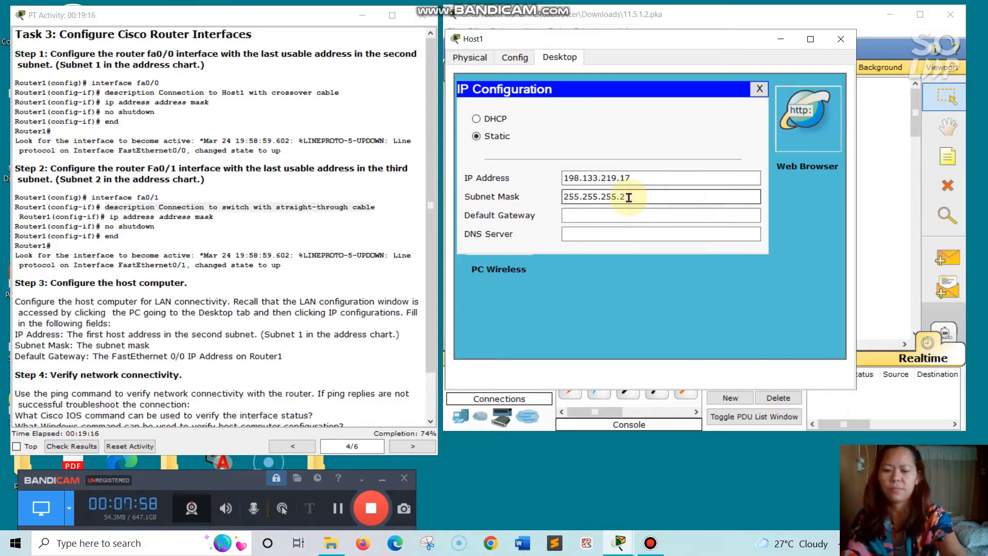
type("240")
left_click(617, 216)
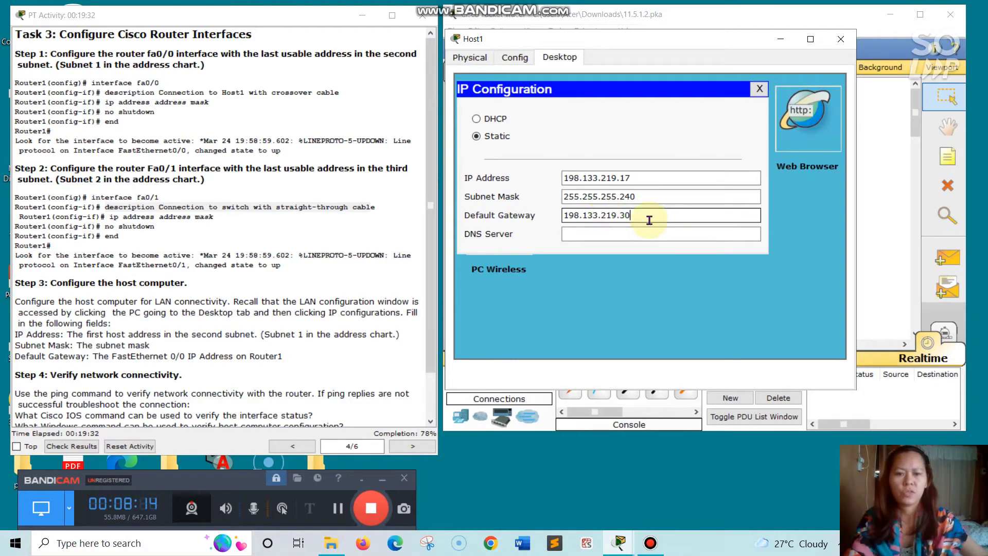
left_click(601, 235)
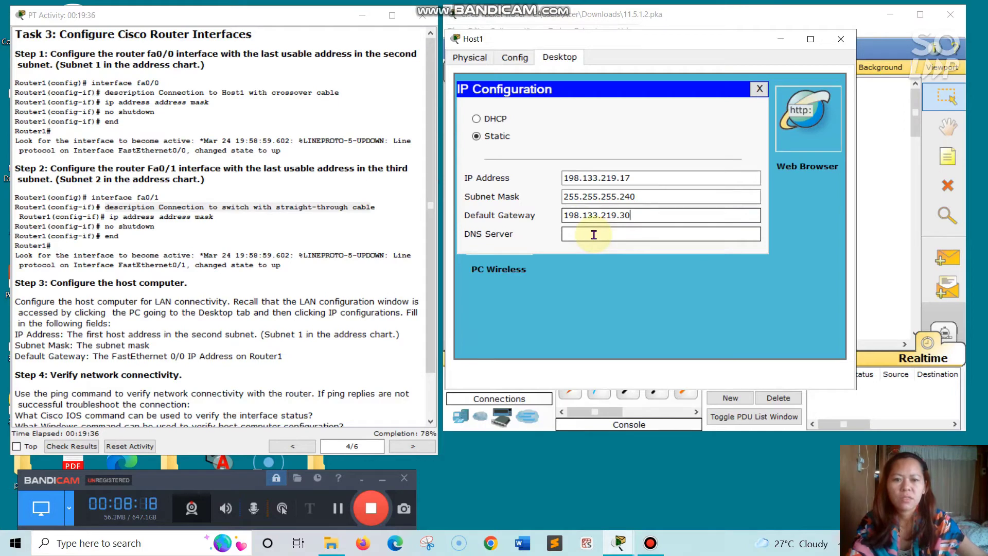
left_click(760, 89)
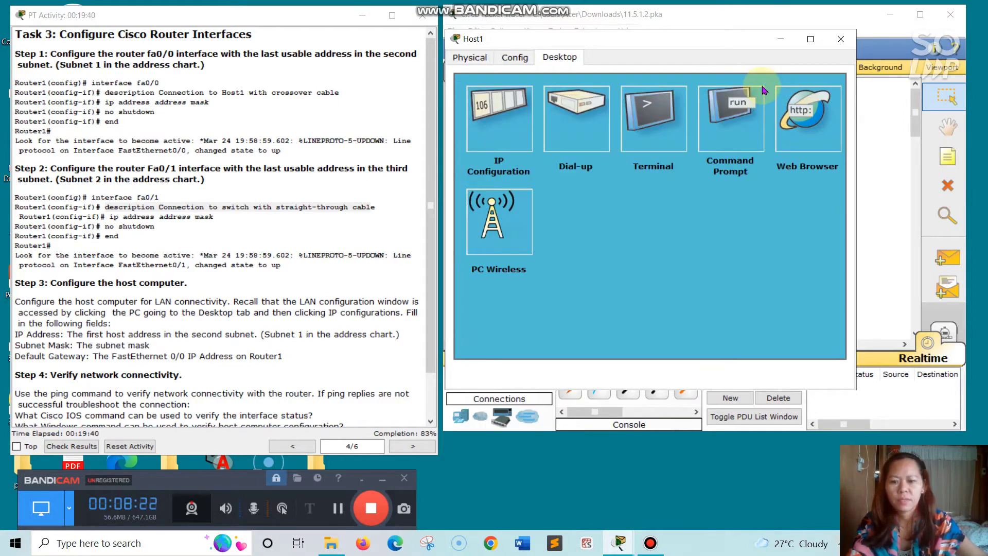
- Switch from Host1 to Host2 and enter 198.133.219.33 as Host2's IP address
left_click(781, 40)
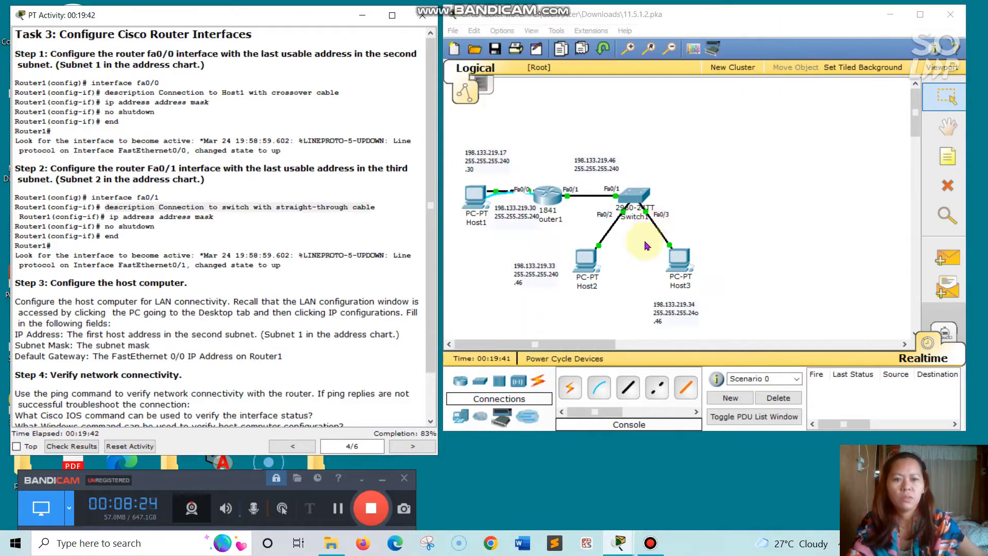
left_click(585, 265)
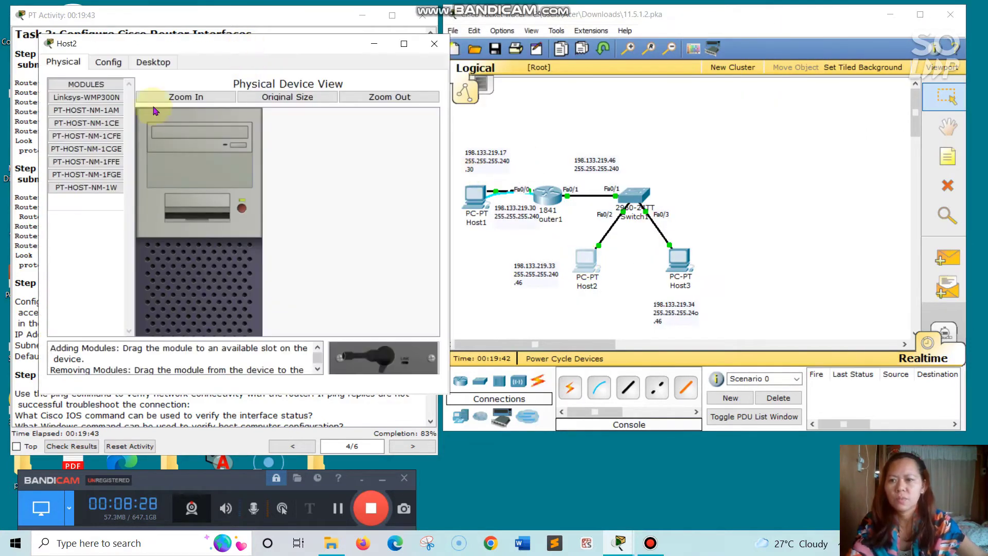
left_click(151, 62)
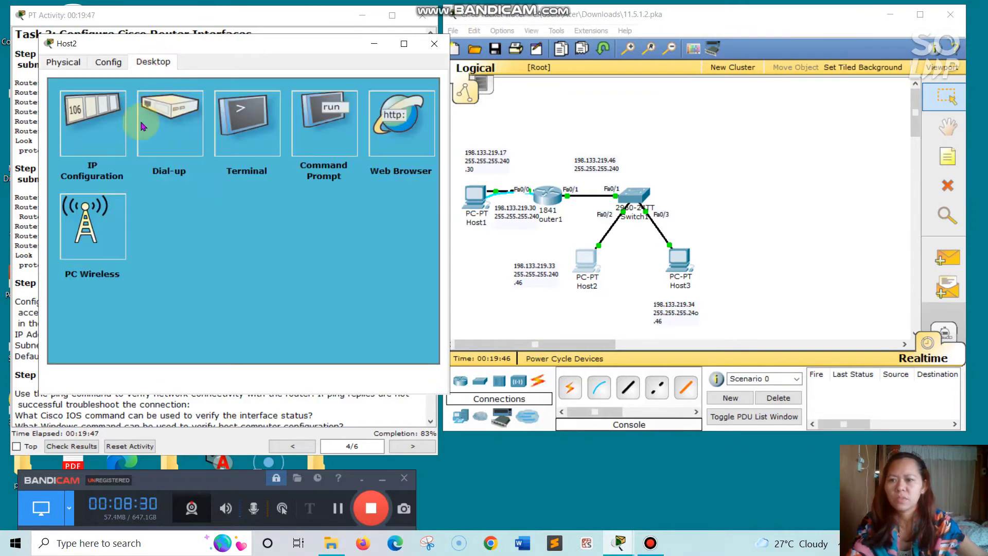
left_click(106, 118)
left_click(175, 182)
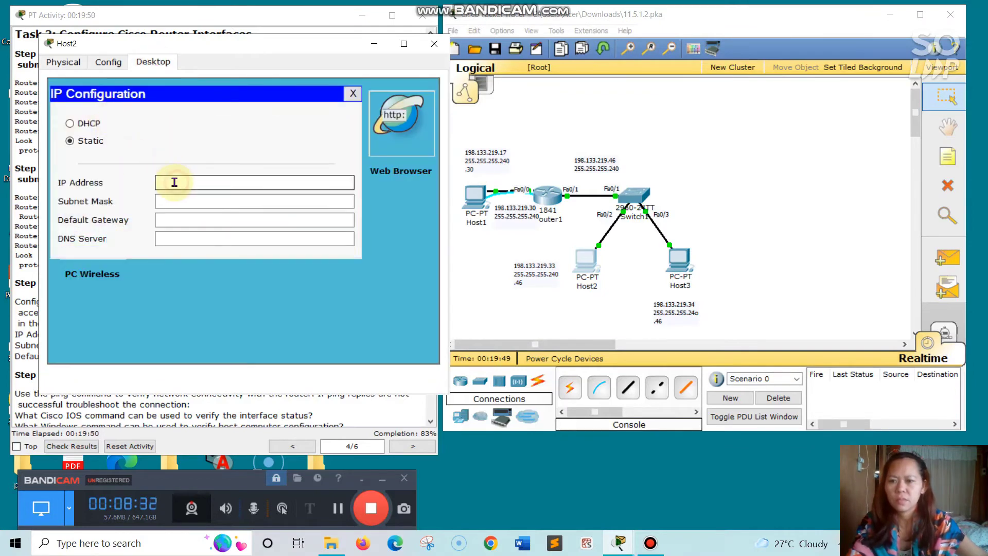
type("19")
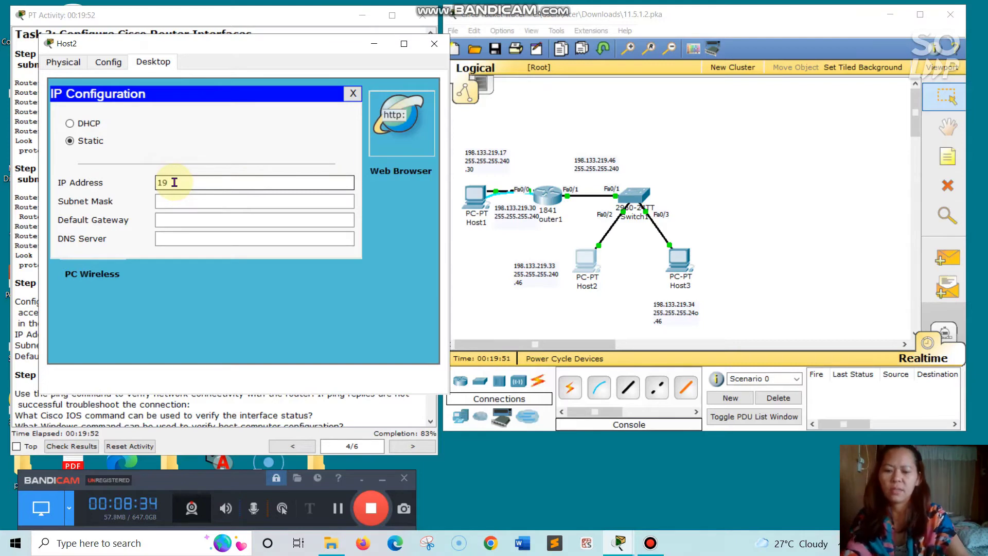
type("8.1")
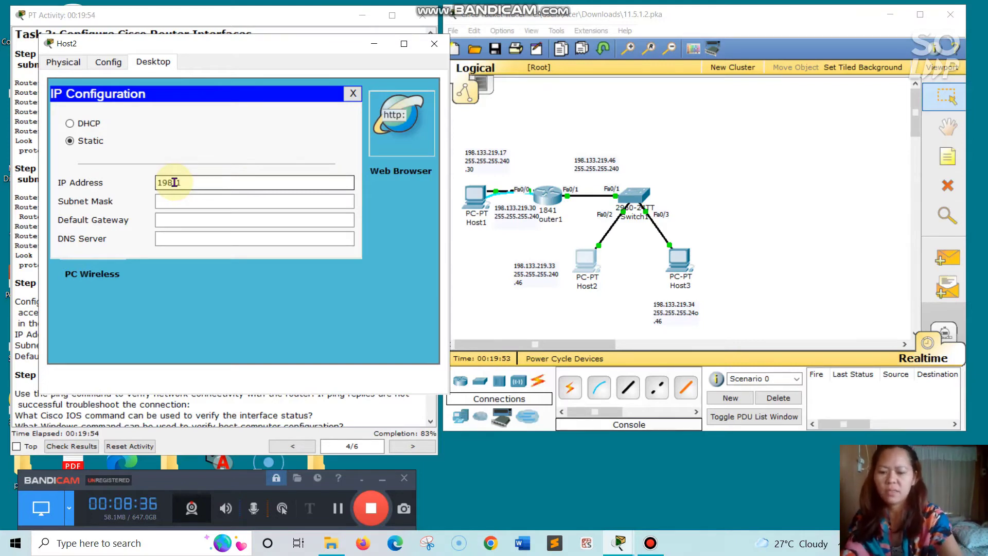
type("33.2")
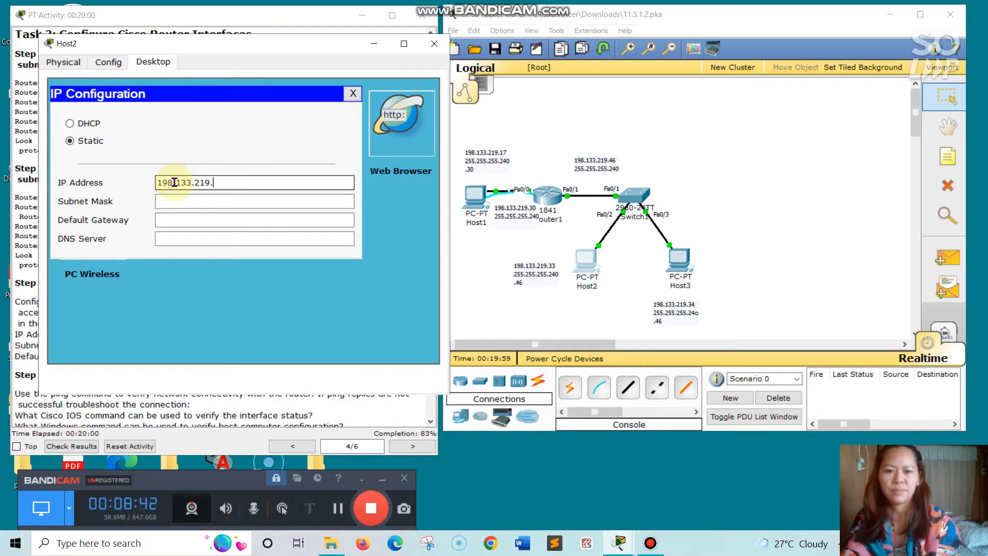
type("19.33")
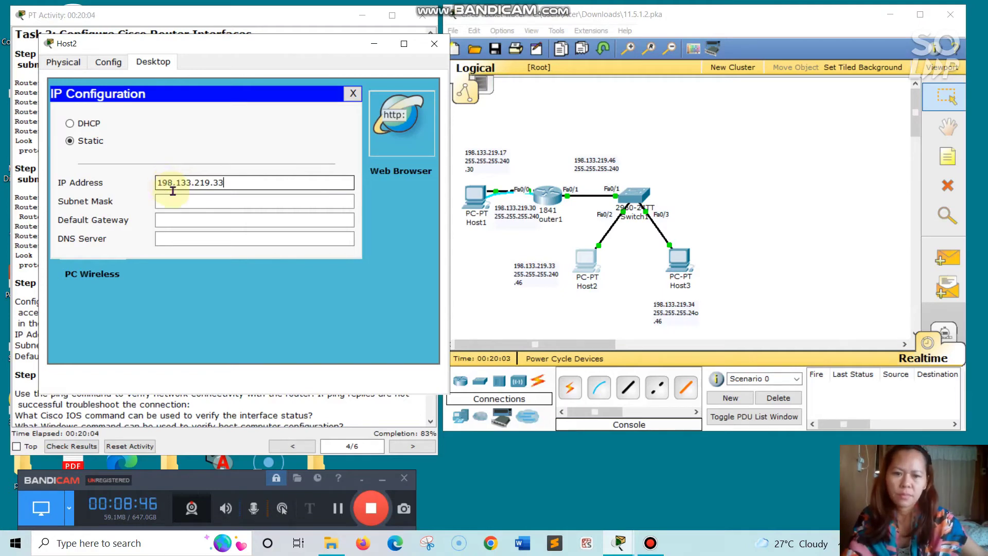
- Set Host2's mask to 255.255.255.240 and gateway to 198.133.219.46, then close its window
left_click(192, 200)
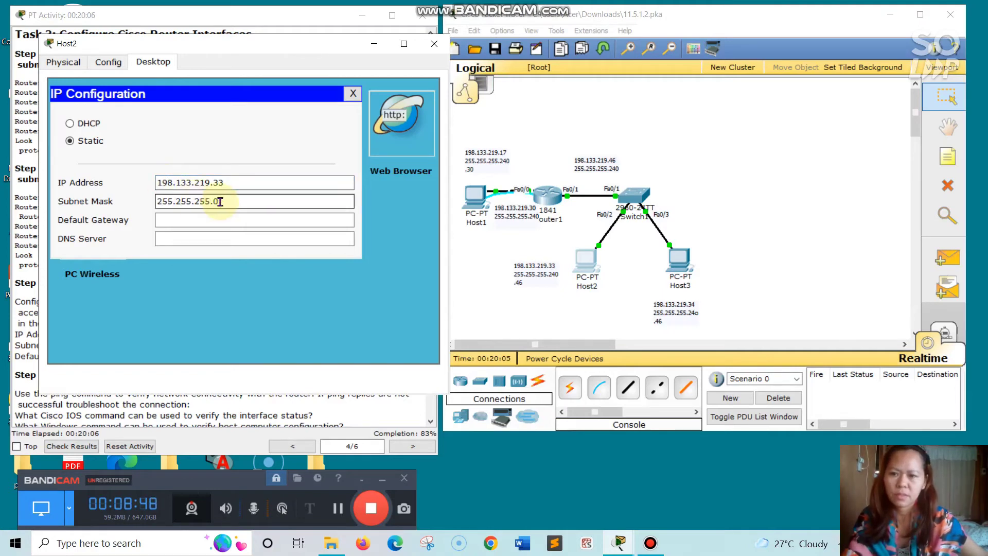
key("BackSpace")
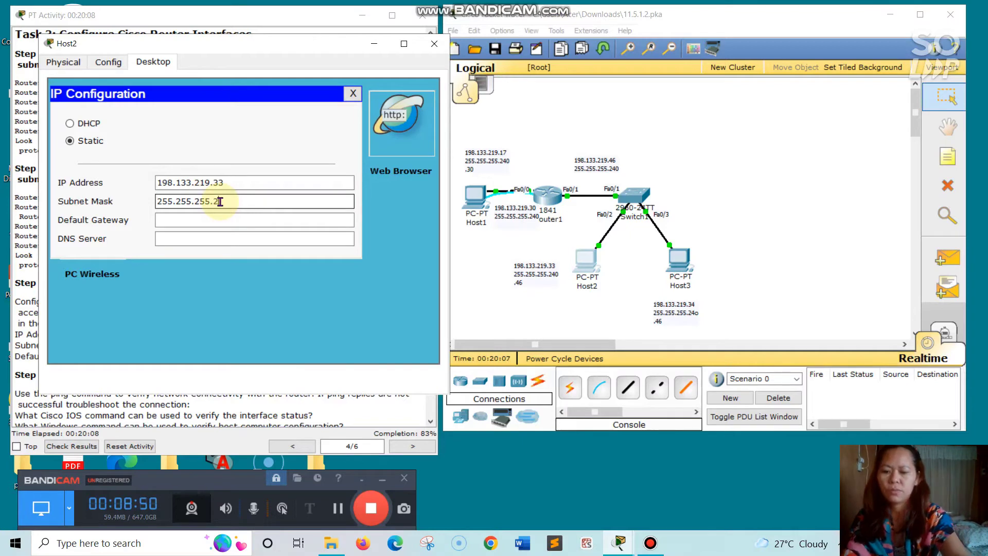
type("240")
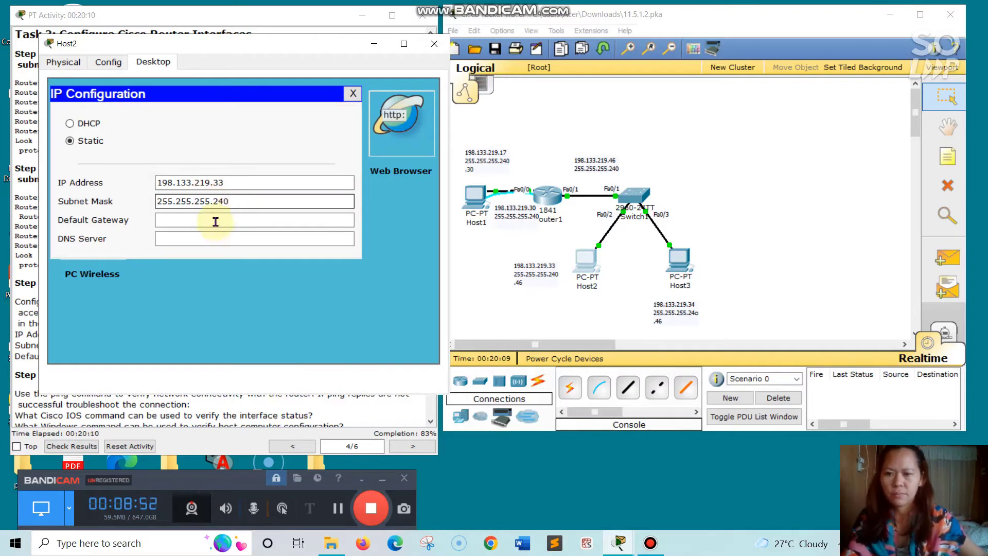
left_click(215, 223)
type("198.13")
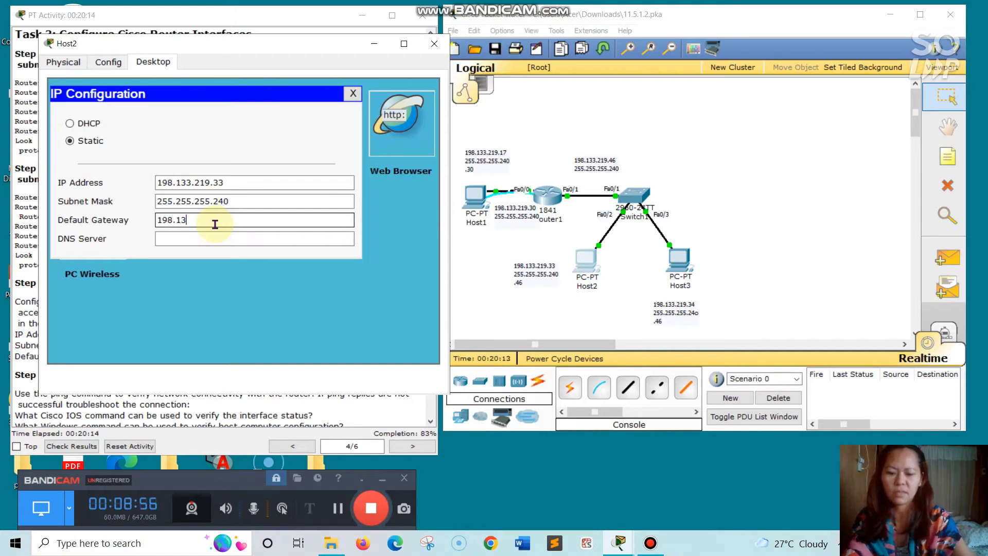
type("3.219")
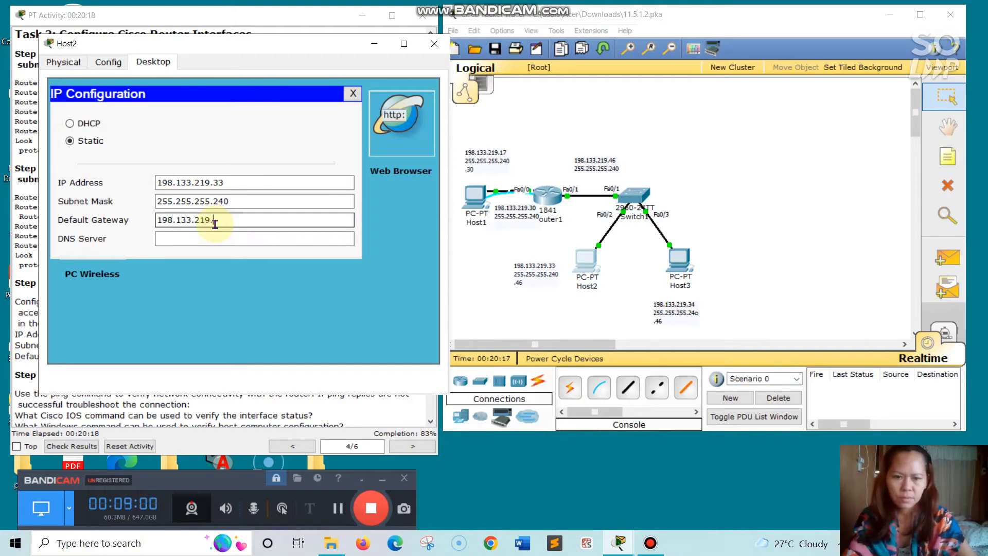
type(".46")
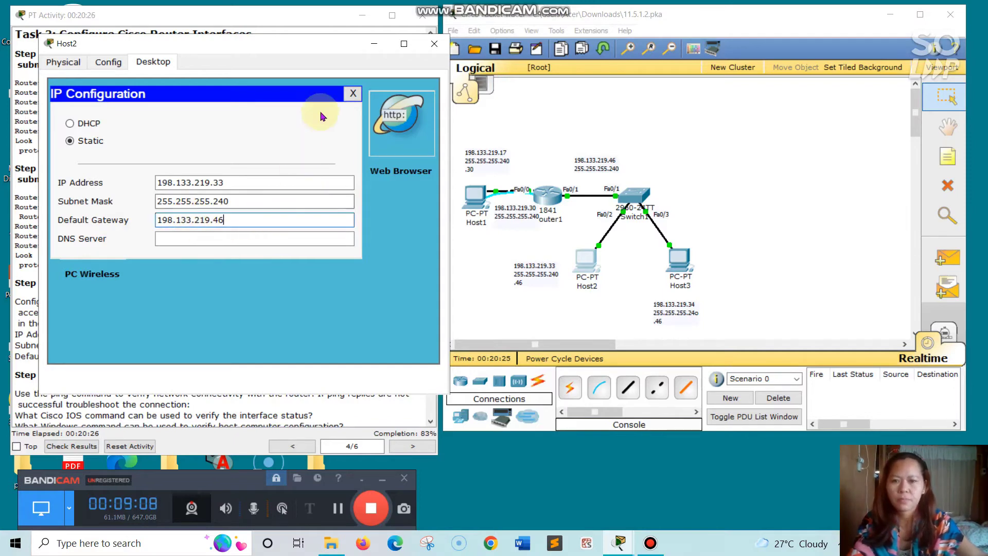
left_click(354, 94)
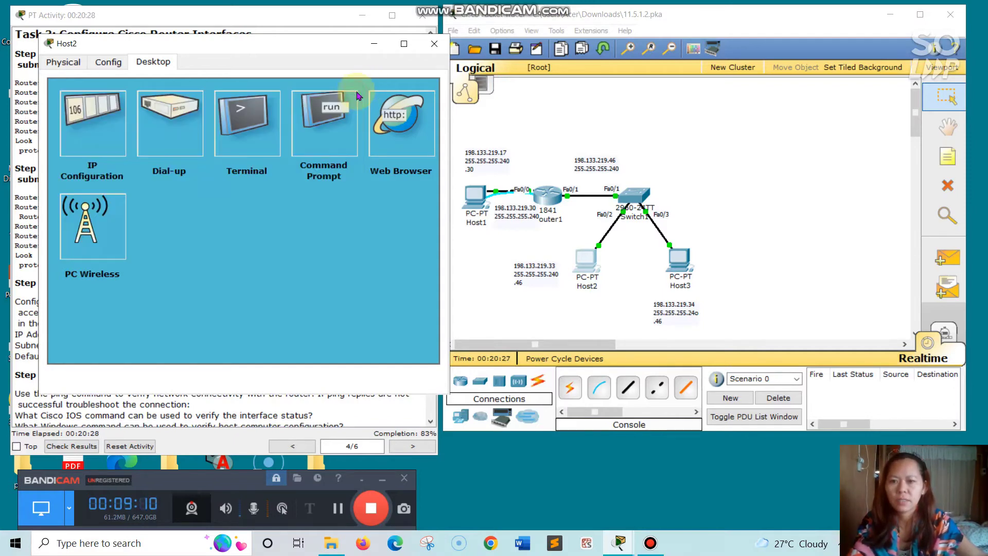
left_click(434, 43)
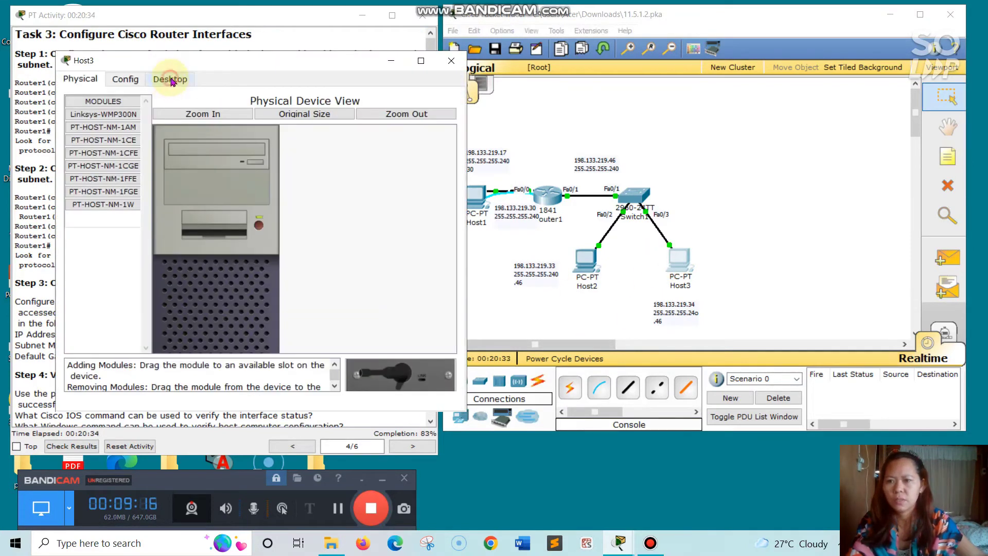
- In Host3's IP Configuration, enter address 198.133.219.34 with mask 255.255.255.240
left_click(170, 79)
left_click(111, 134)
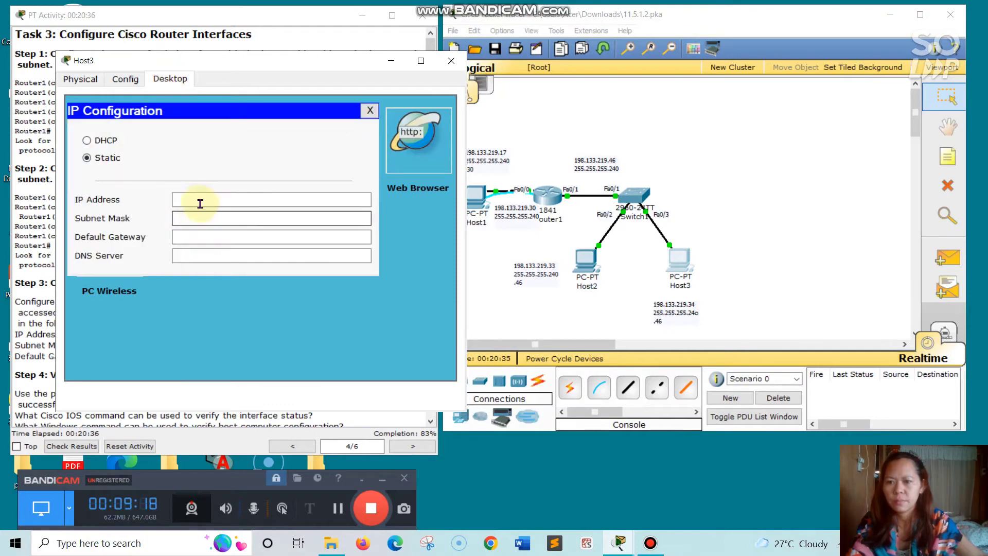
left_click(200, 199)
type("198.133.219.34")
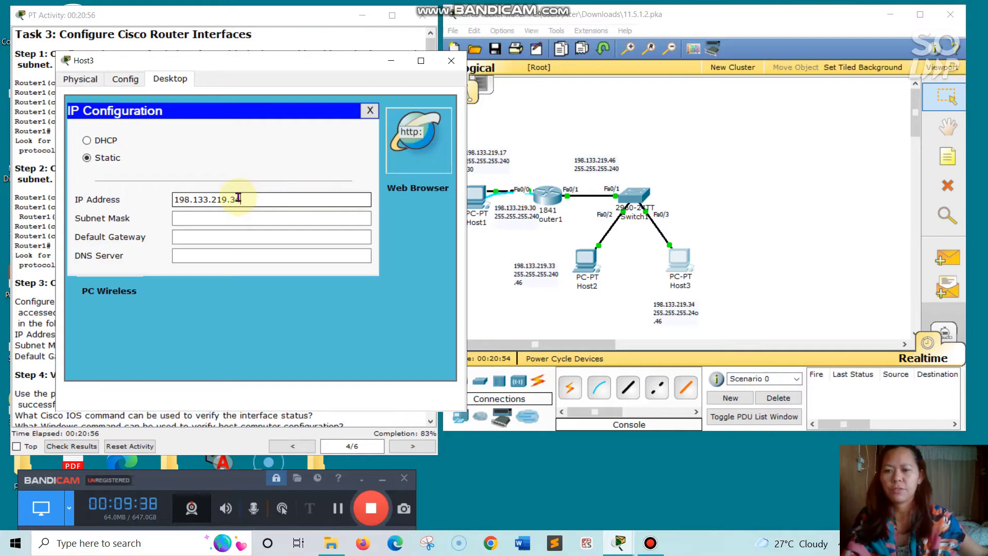
left_click(240, 221)
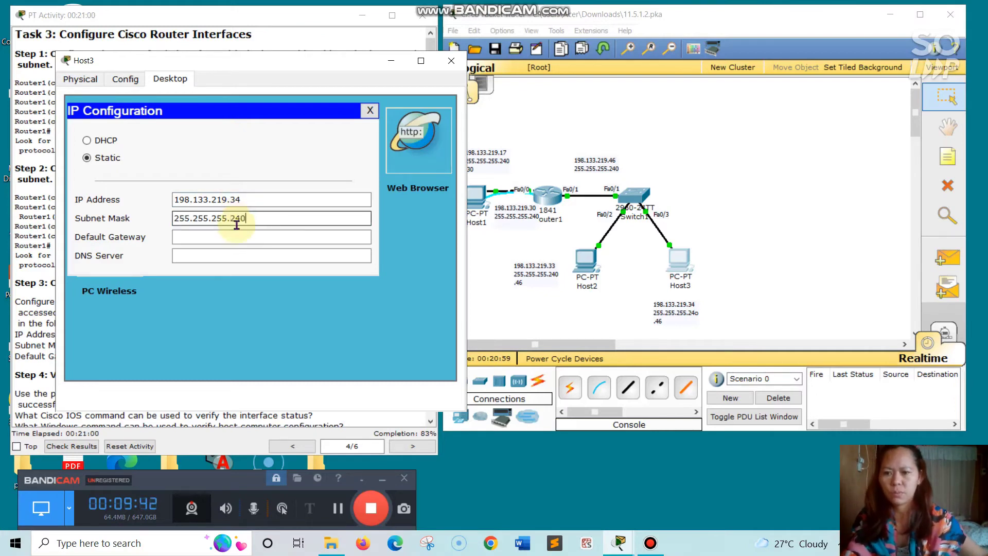
left_click(230, 238)
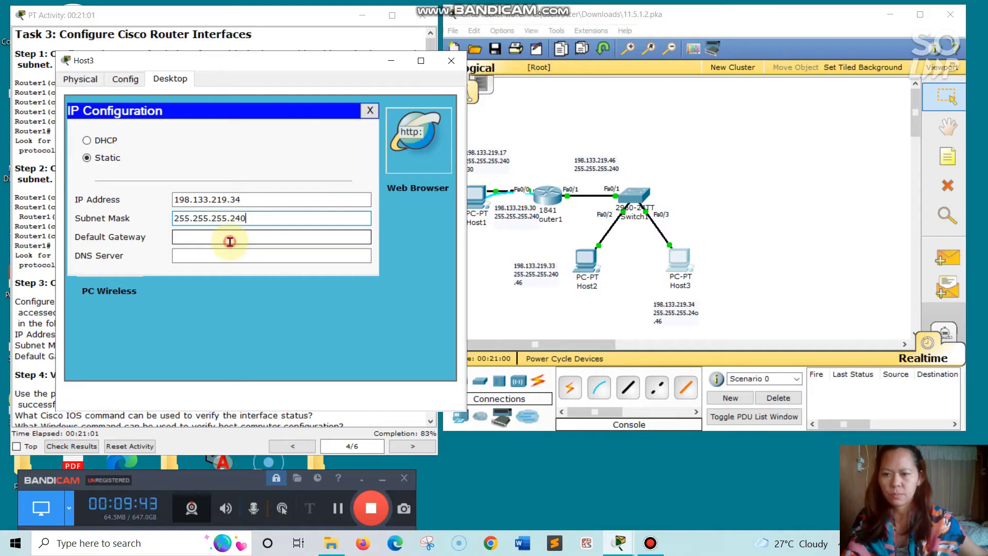
- Copy Host3's IP into the gateway field and edit it to 198.133.219.46
left_click(177, 199)
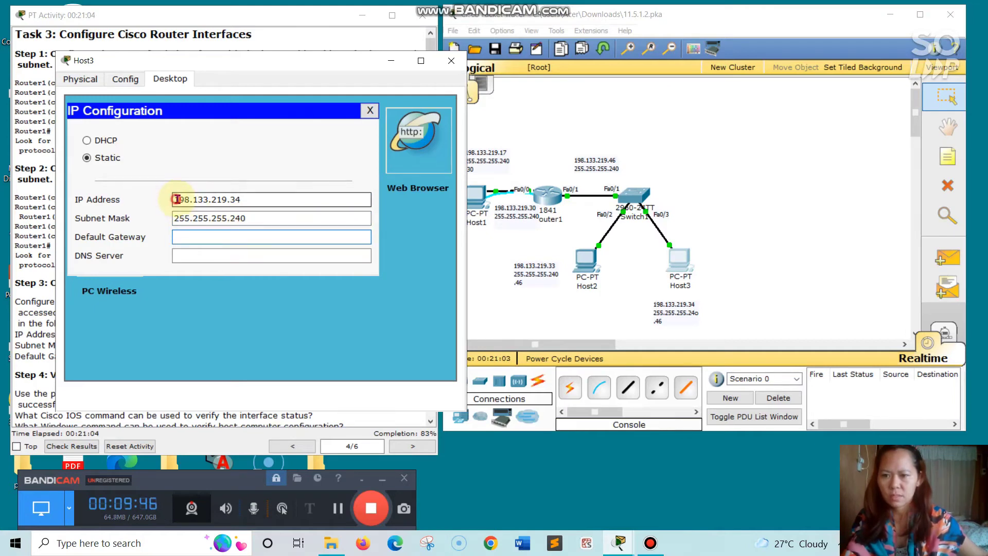
left_click_drag(177, 199, 240, 197)
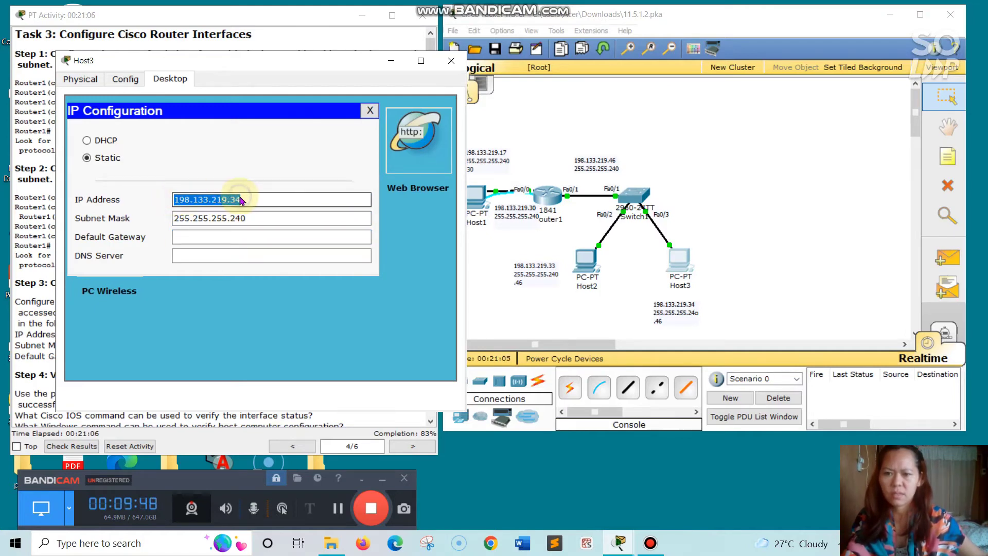
right_click(240, 198)
left_click(268, 250)
left_click(236, 243)
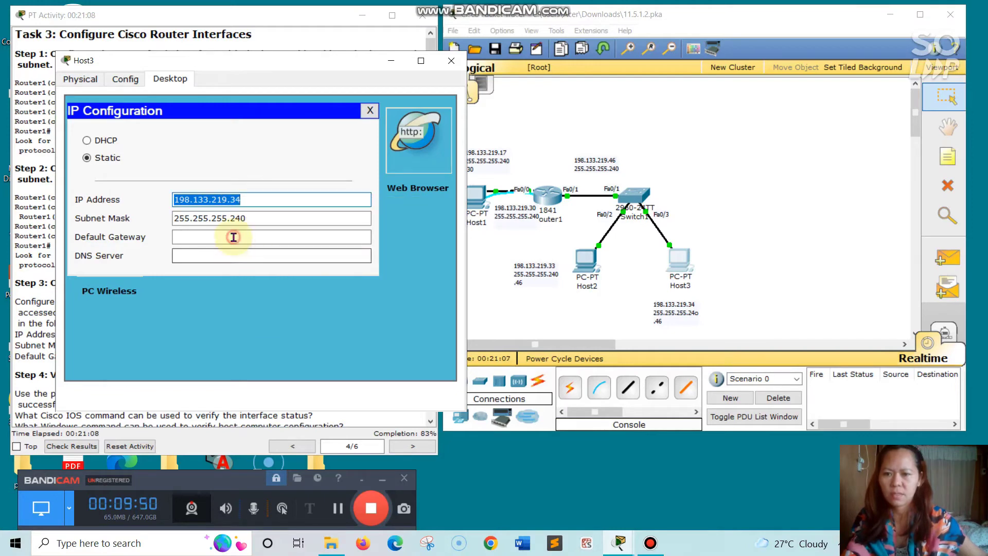
right_click(235, 239)
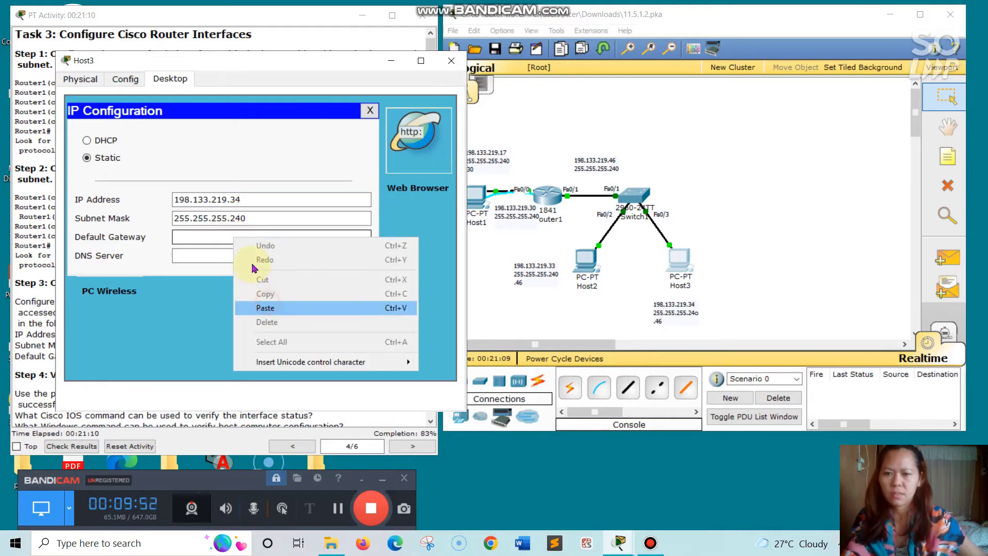
left_click(267, 307)
key("BackSpace")
key("BackSpace")
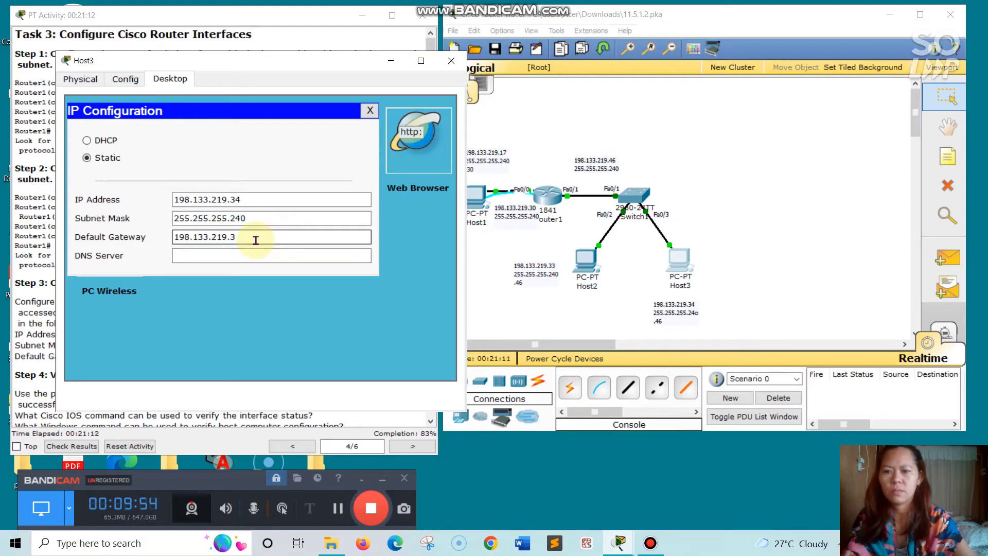
type("46")
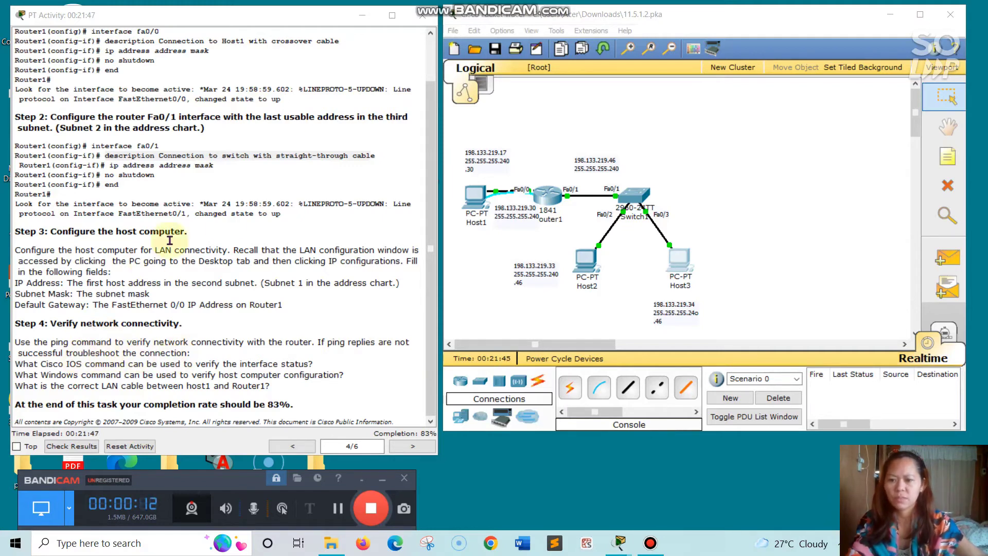
- Start a ping command in Host1's command prompt, then abandon it
left_click(473, 206)
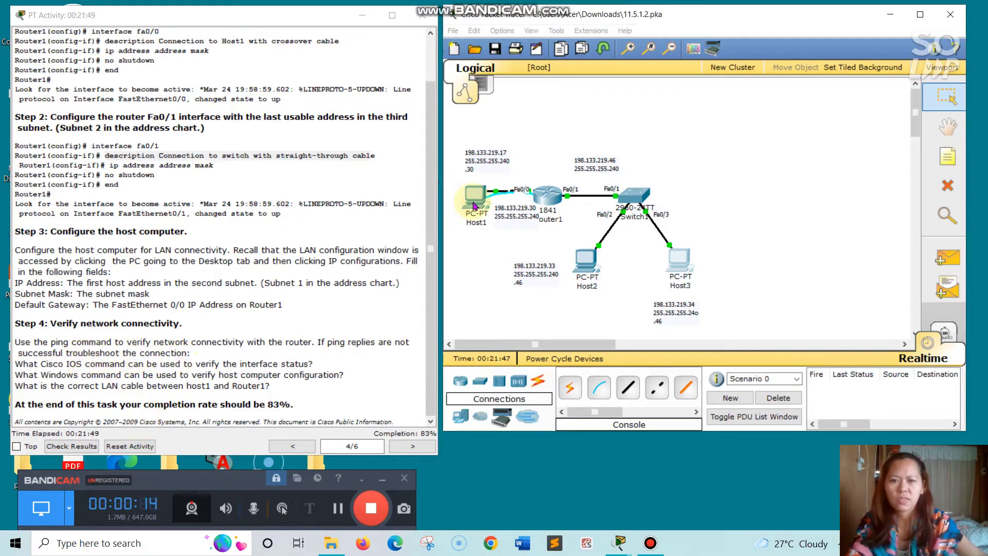
left_click(474, 206)
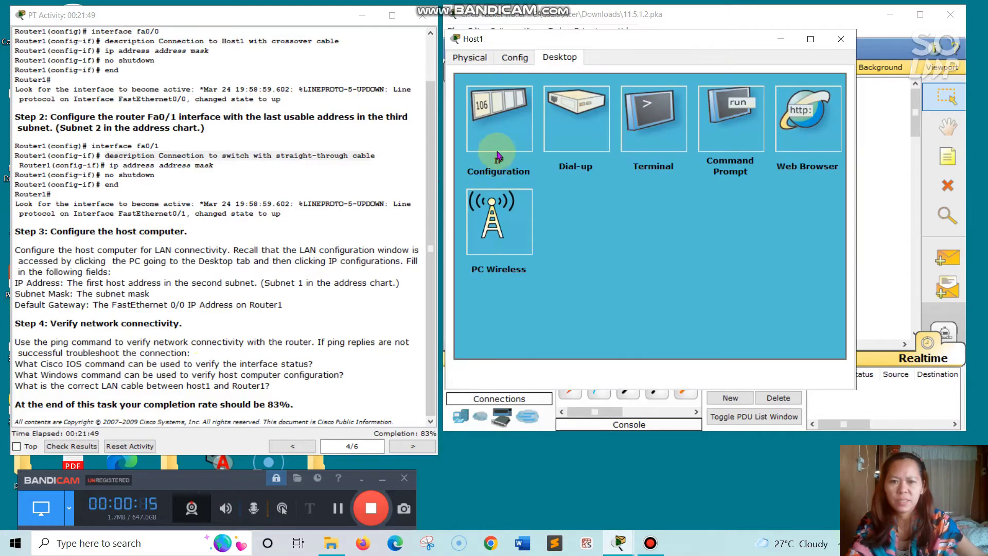
left_click(743, 131)
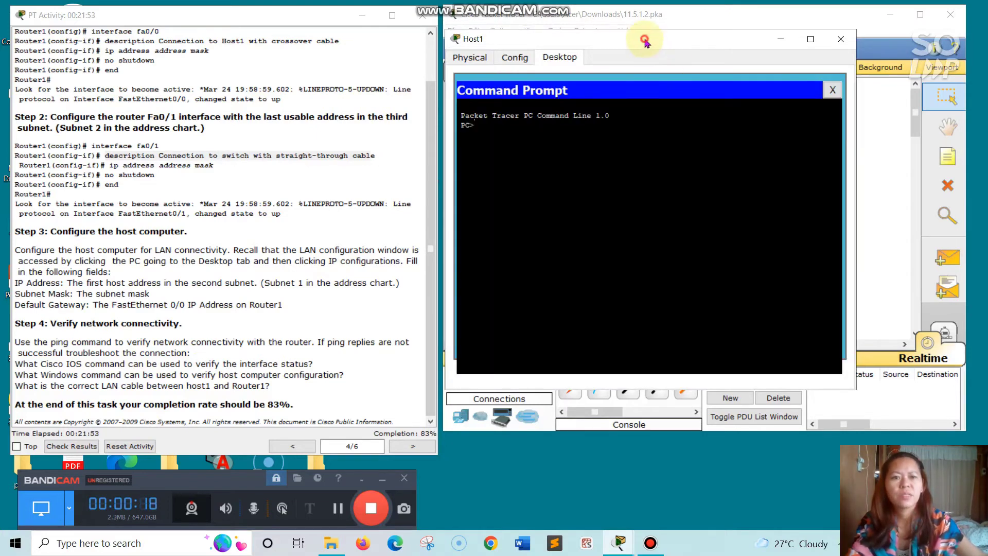
left_click_drag(644, 40, 696, 14)
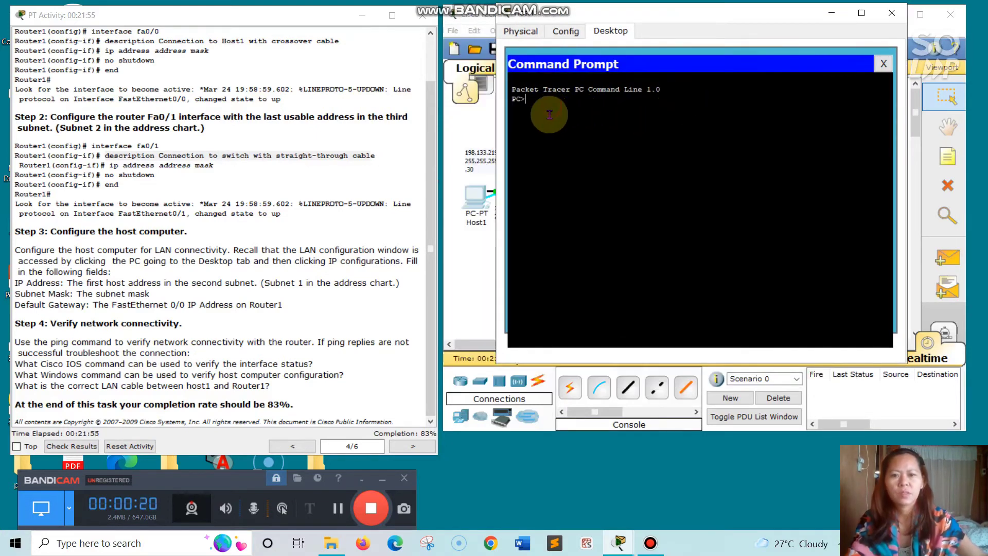
type("ping")
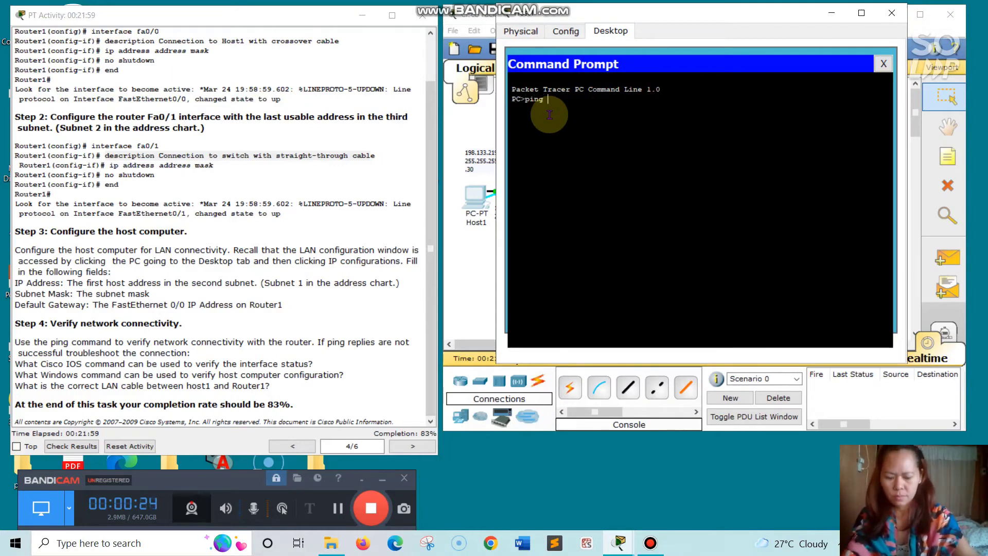
type(" 1")
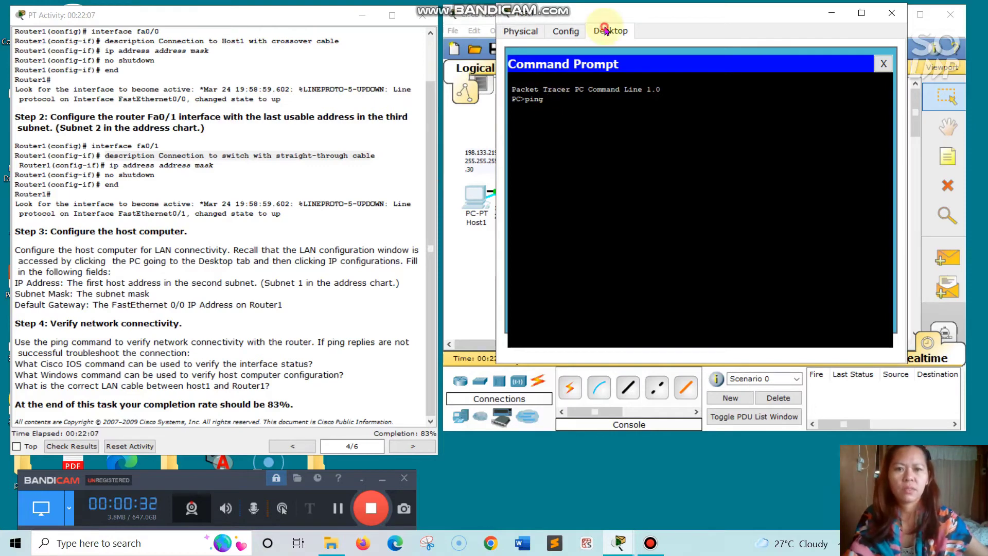
left_click(881, 64)
- Copy Host1's IP address 198.133.219.17 from its IP Configuration
left_click(561, 89)
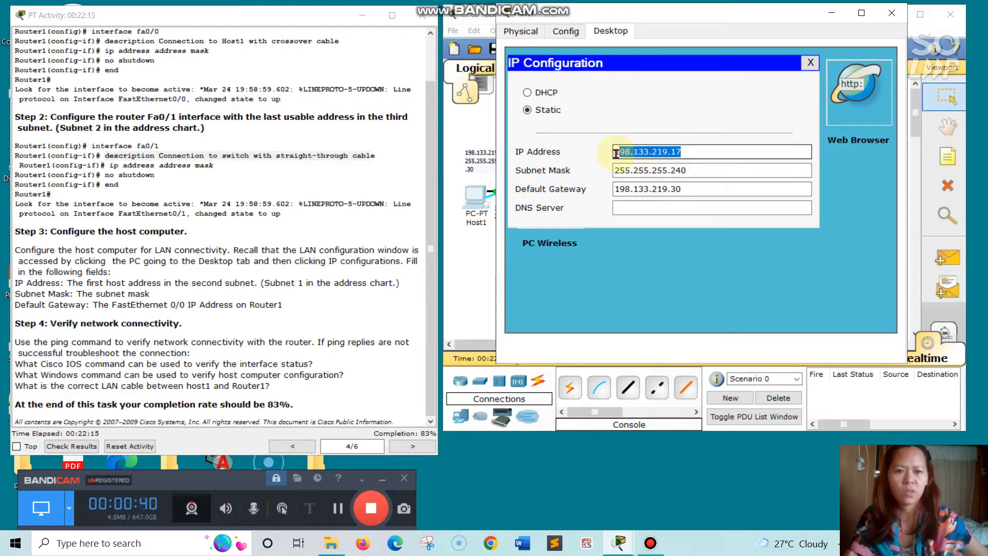
right_click(641, 153)
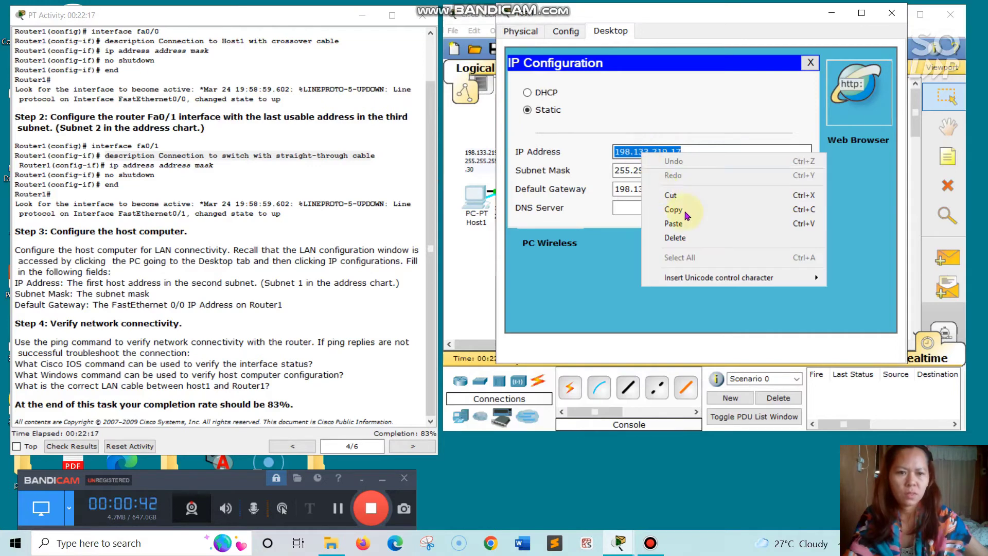
left_click(691, 210)
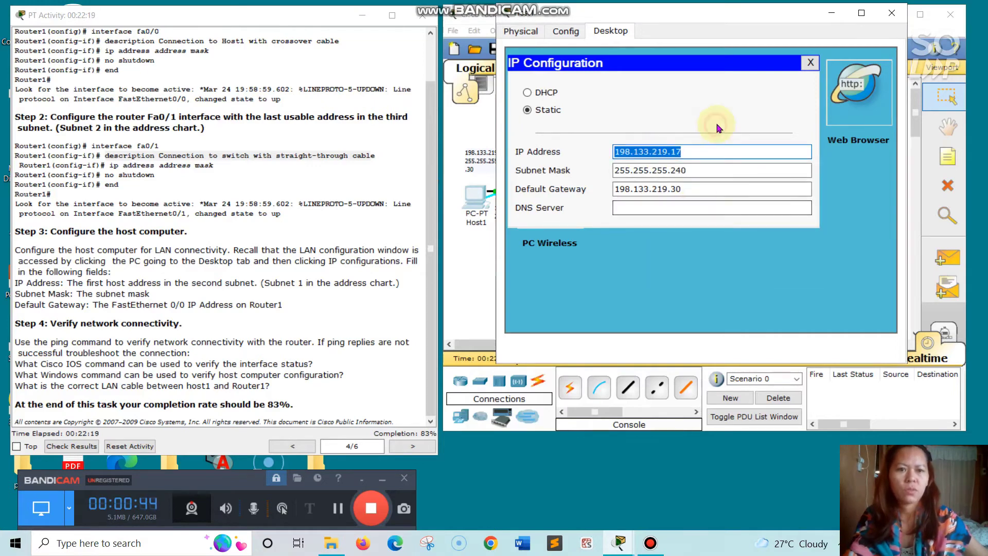
left_click(796, 146)
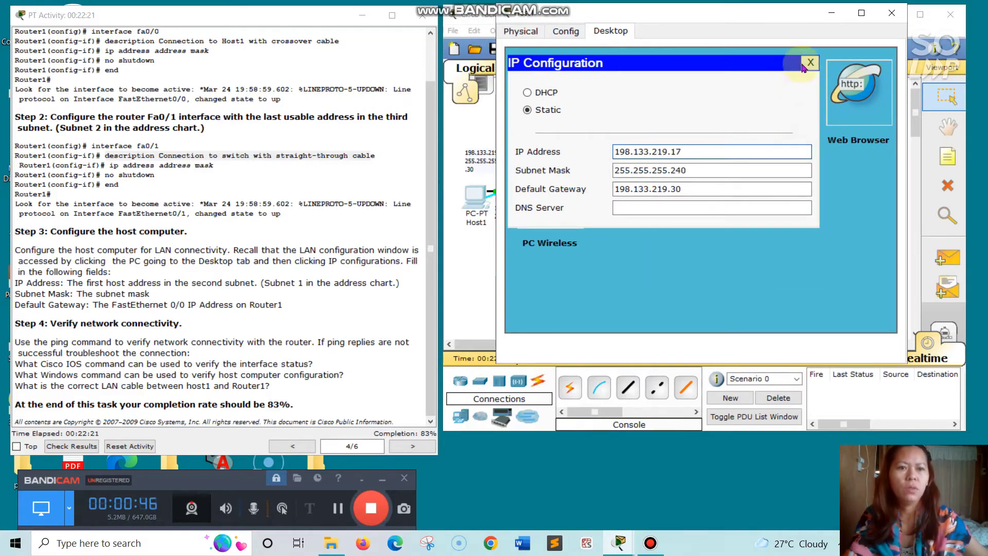
left_click(810, 63)
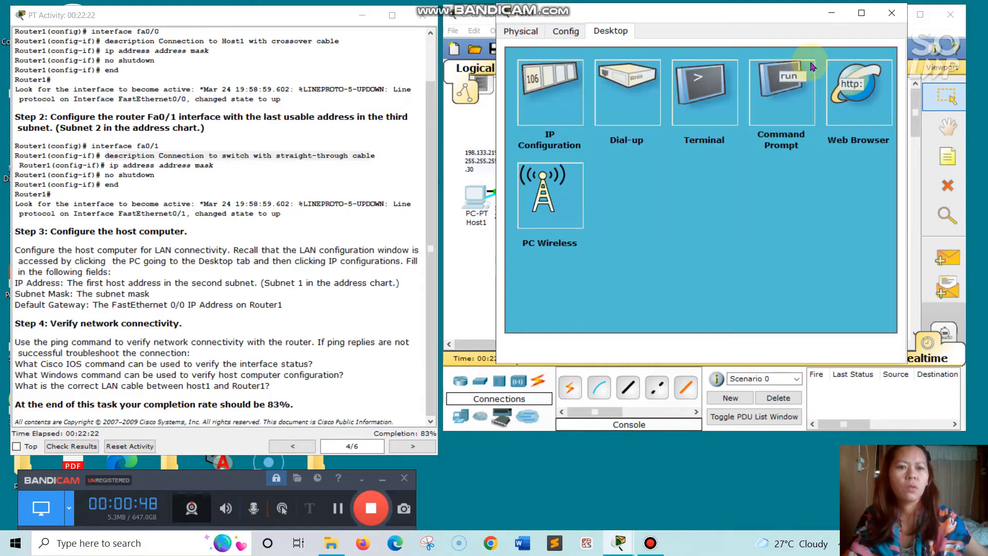
- Ping 198.133.219.17 from Host1's prompt, receiving 4 of 4 replies, and return to the topology
left_click(784, 103)
type("ping")
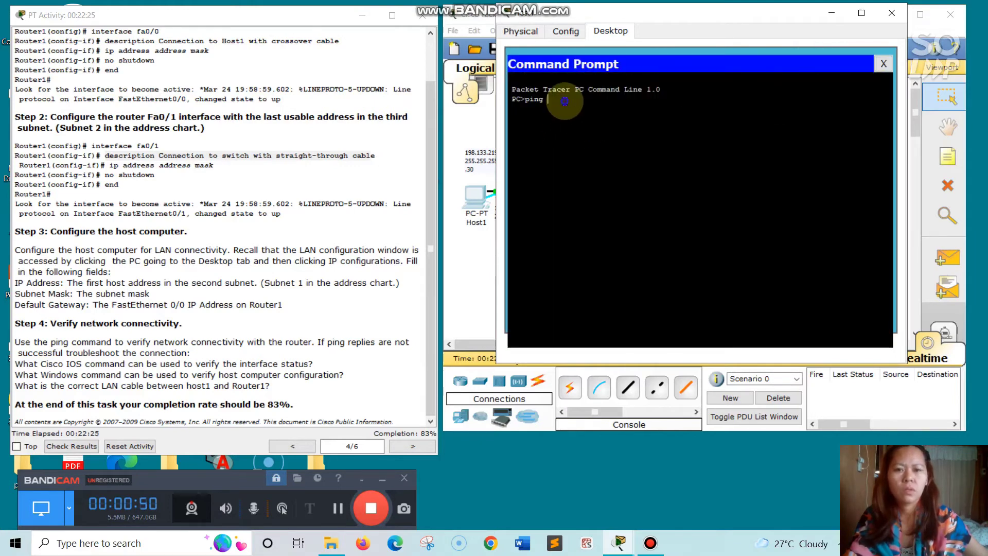
right_click(564, 102)
left_click(586, 127)
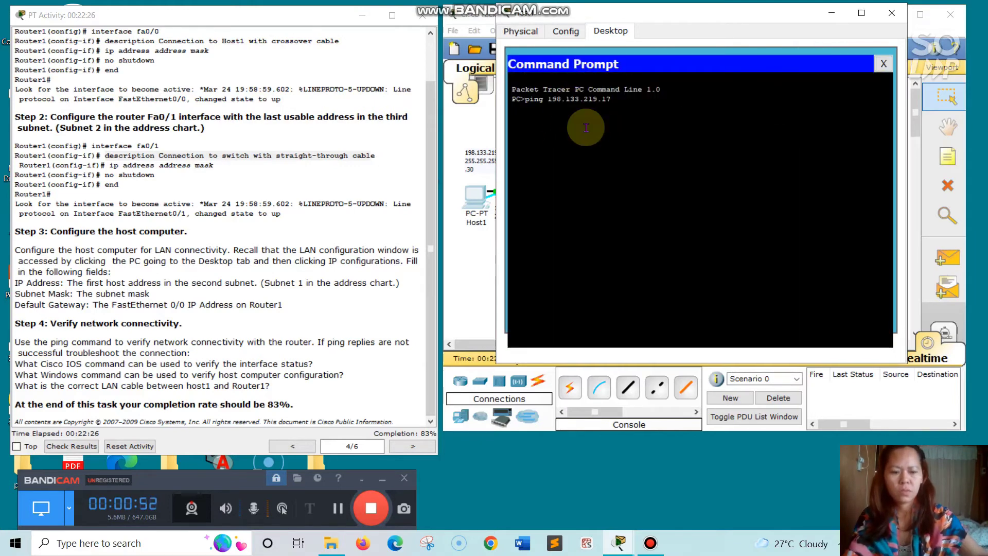
key("Return")
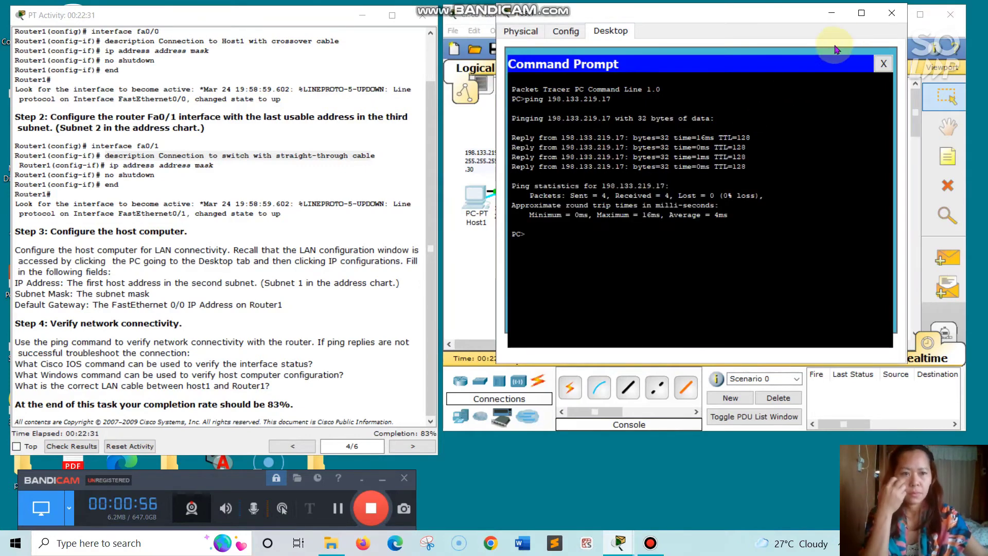
left_click(831, 13)
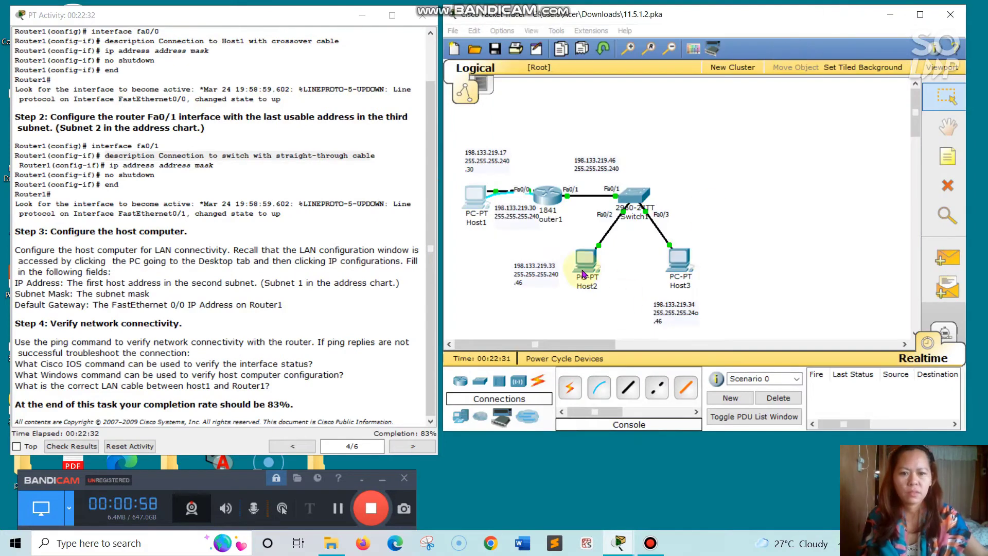
- Copy Host2's IP address 198.133.219.33 from its IP Configuration
left_click(585, 267)
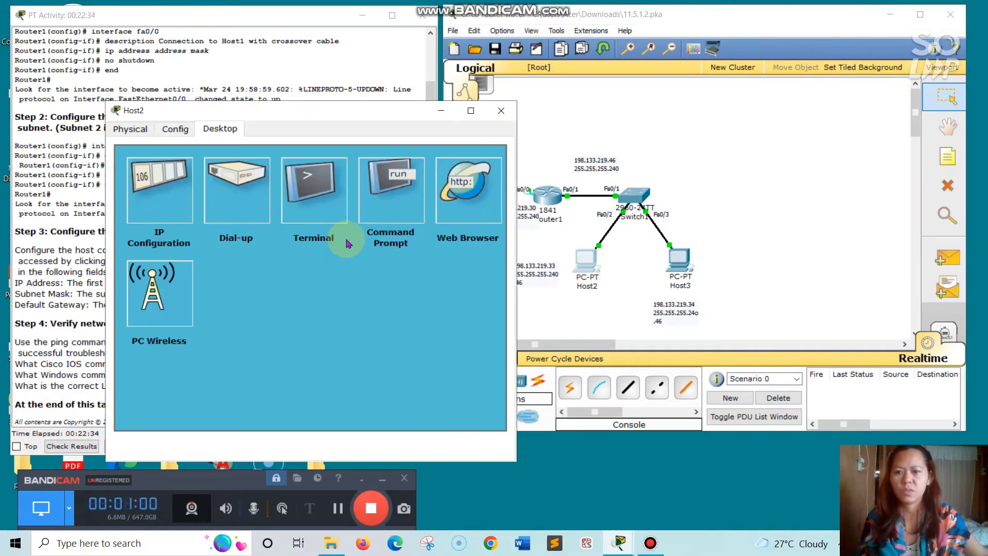
left_click(156, 202)
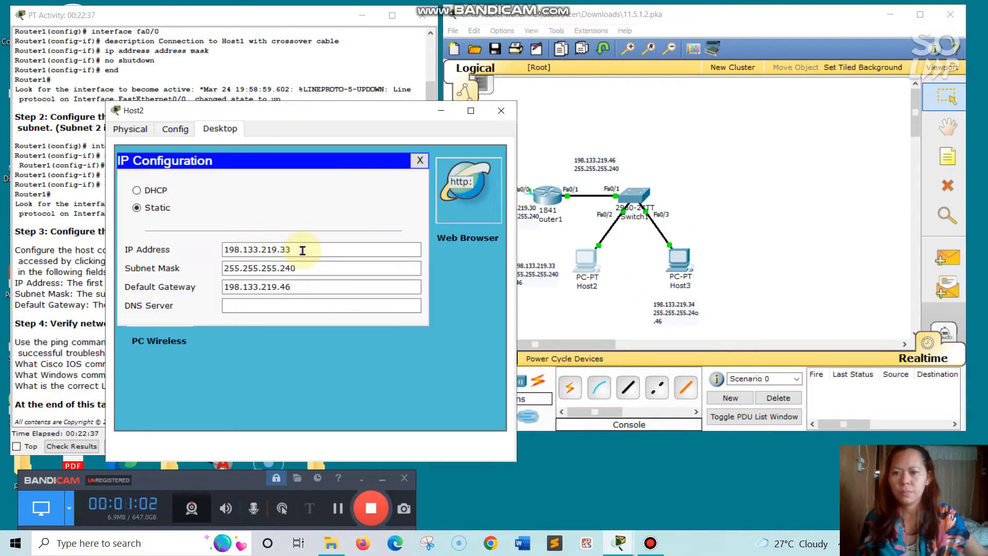
right_click(237, 249)
left_click(282, 308)
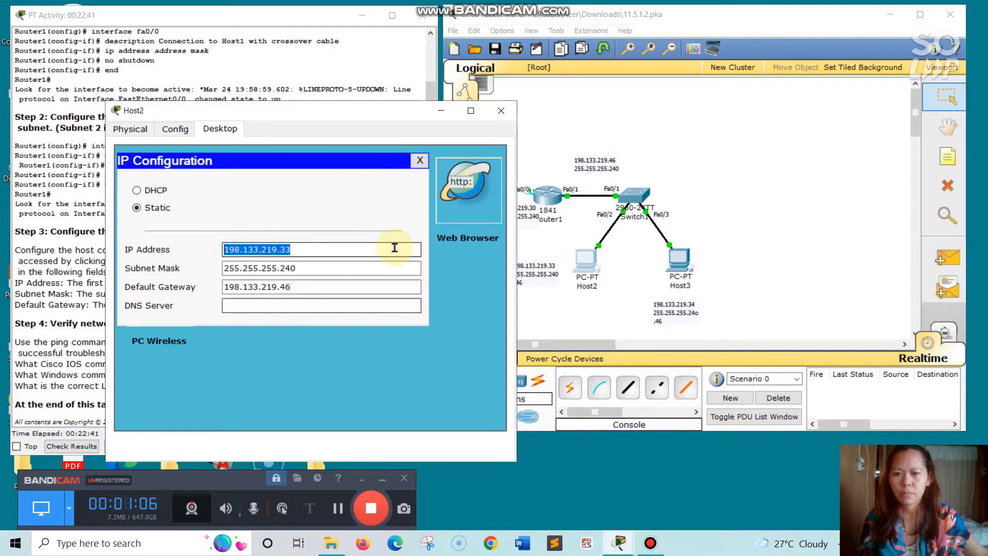
left_click(501, 110)
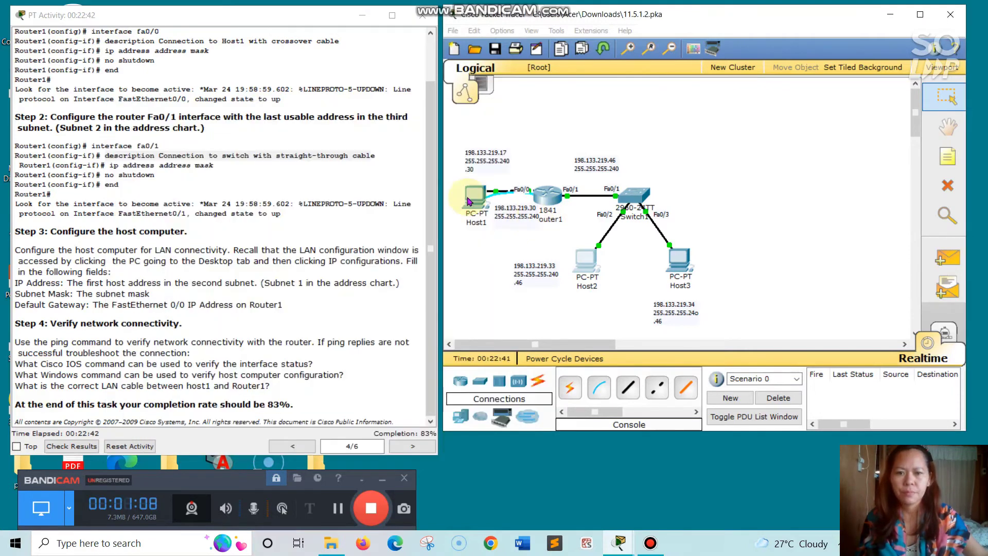
- Run ping 198.133.219.33 from Host1's command prompt and hide the window
left_click(469, 201)
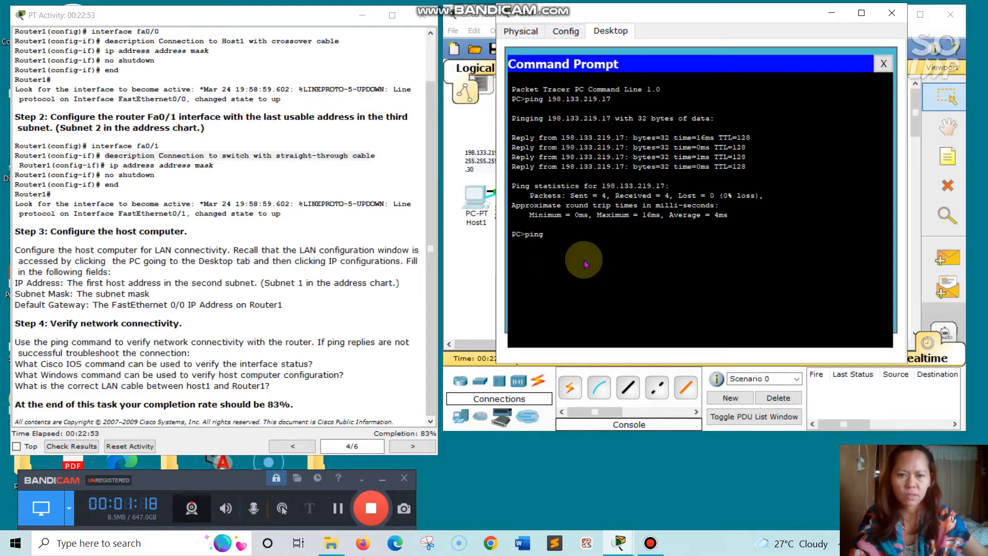
type("198.133.219.33")
key("Return")
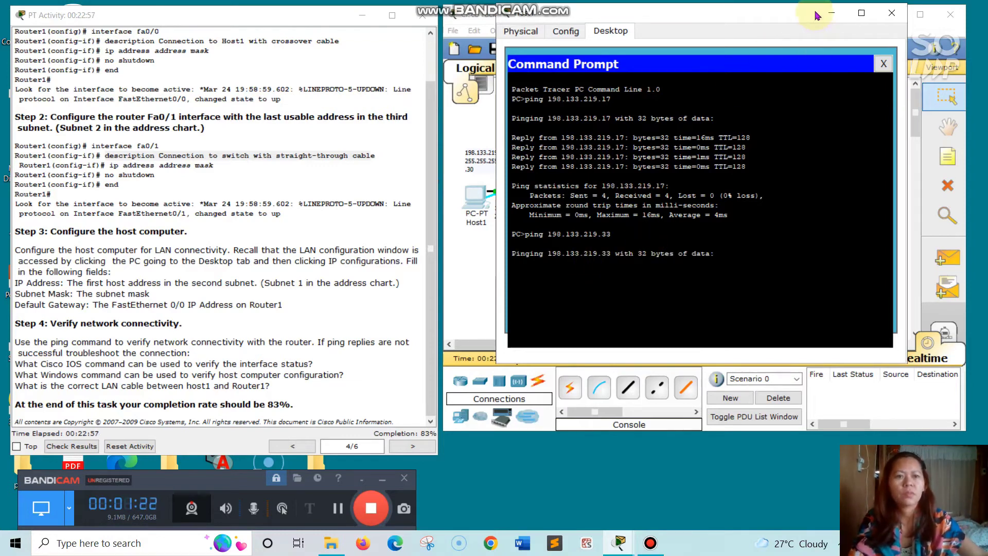
left_click(834, 13)
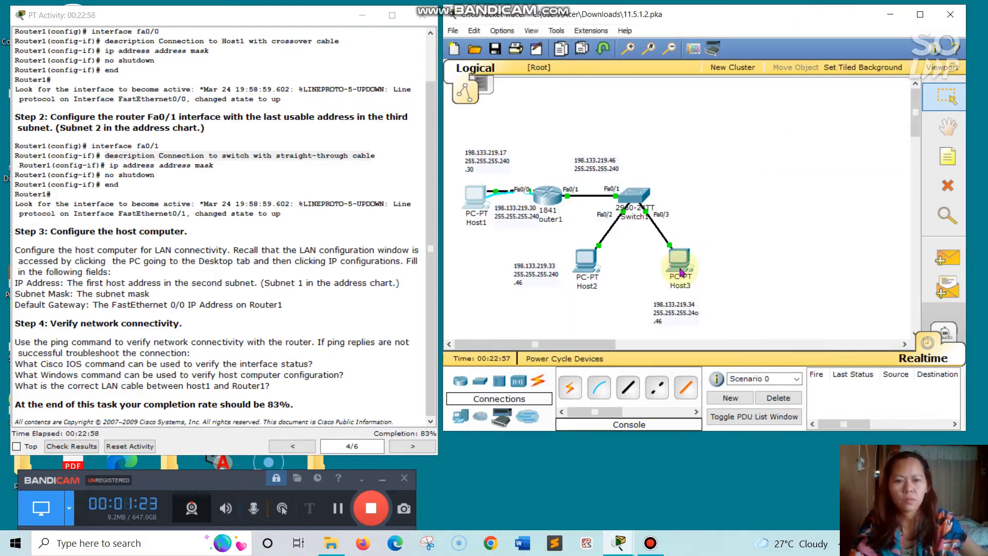
- Copy Host3's IP address 198.133.219.34 from its IP Configuration
left_click(681, 272)
left_click(199, 214)
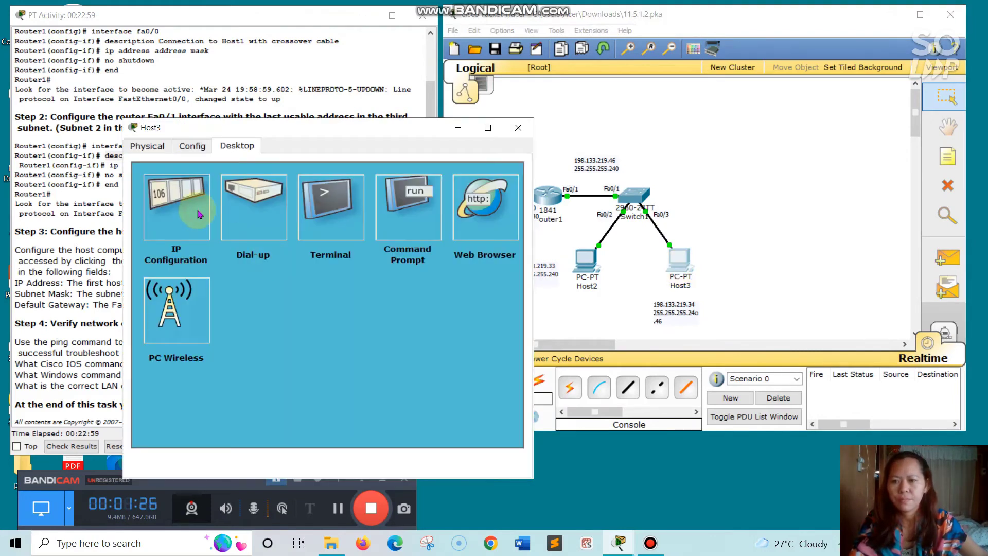
left_click(317, 264)
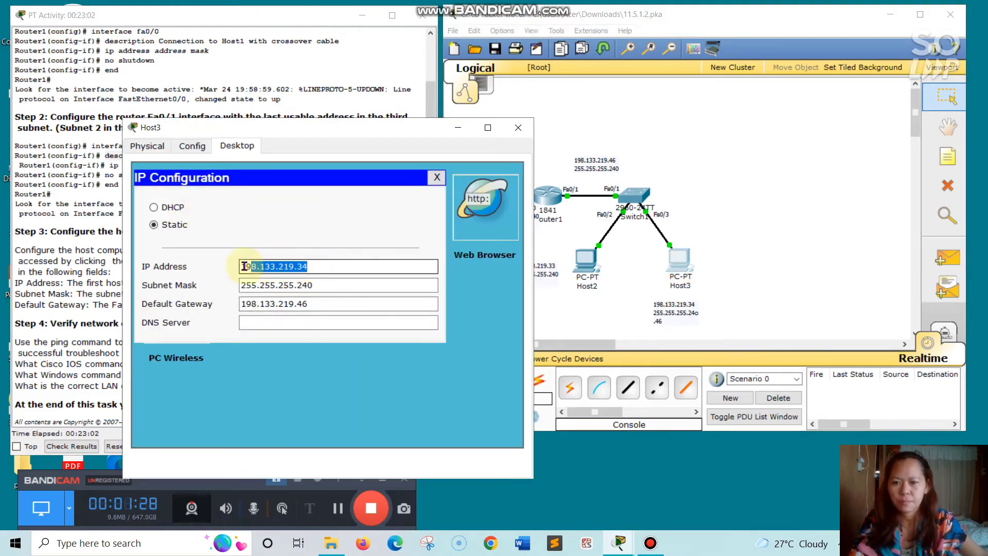
left_click_drag(245, 266, 240, 266)
right_click(282, 266)
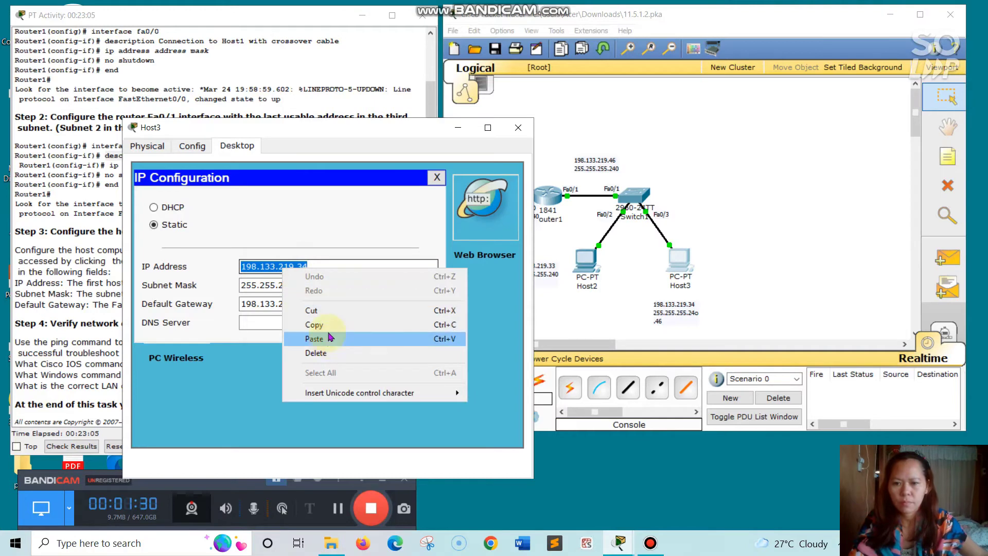
left_click(332, 324)
left_click(388, 265)
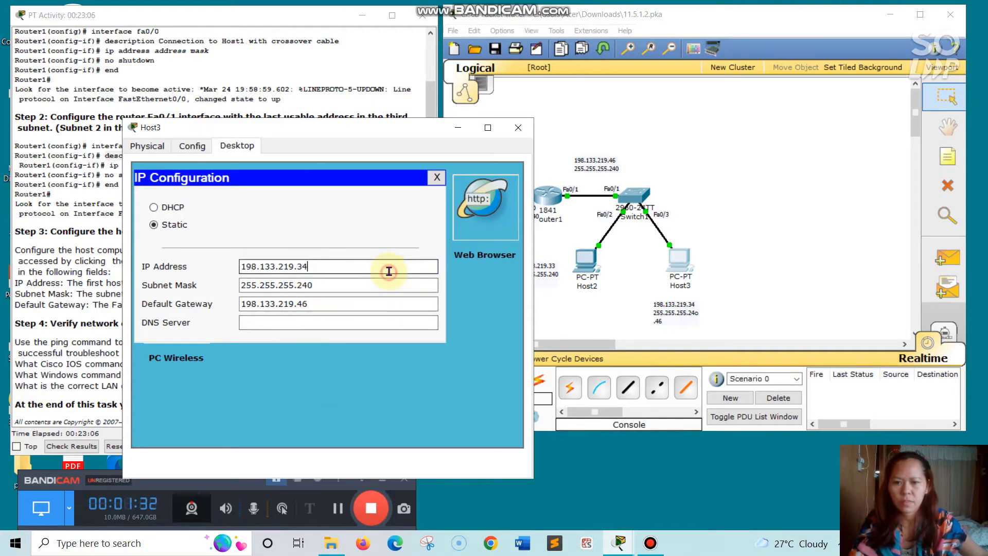
left_click(519, 128)
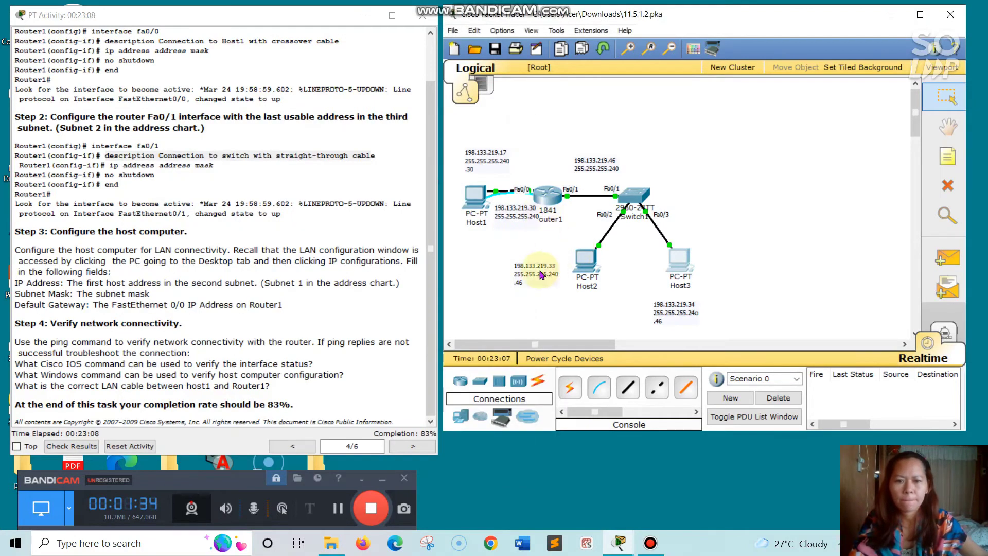
- Run ping 198.133.219.34 from Host1 and review the output showing 3 of 4 replies
left_click(476, 198)
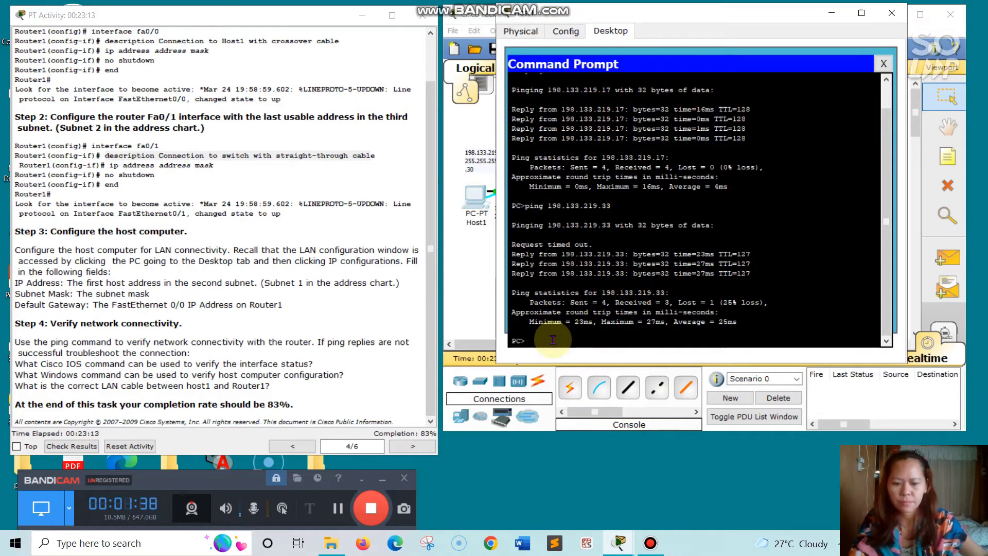
type("ping")
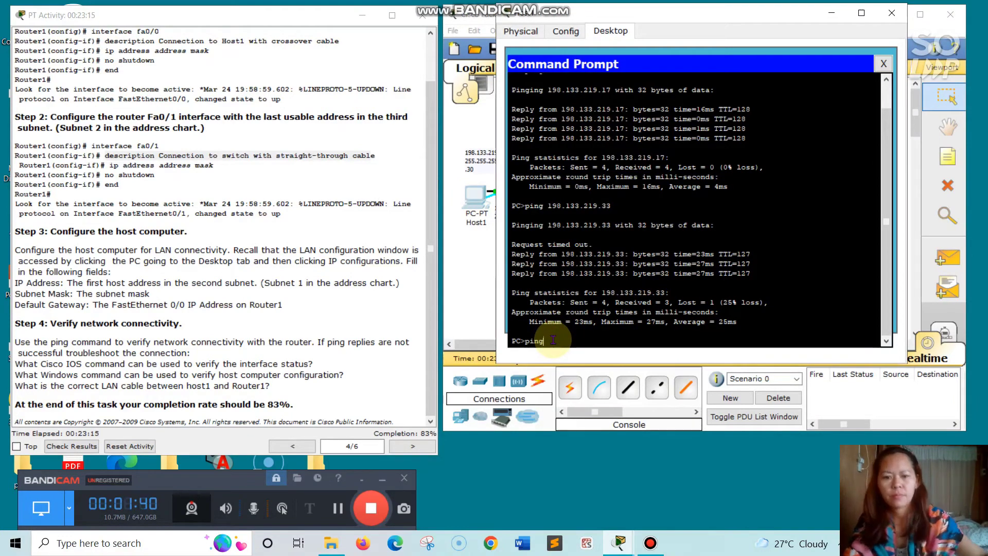
type(" 198.133.219.34")
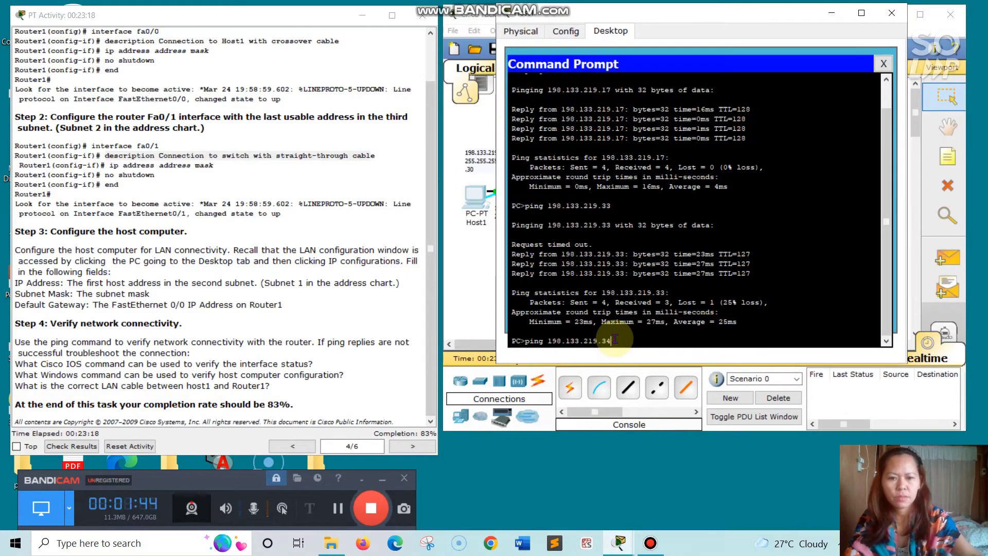
key("Return")
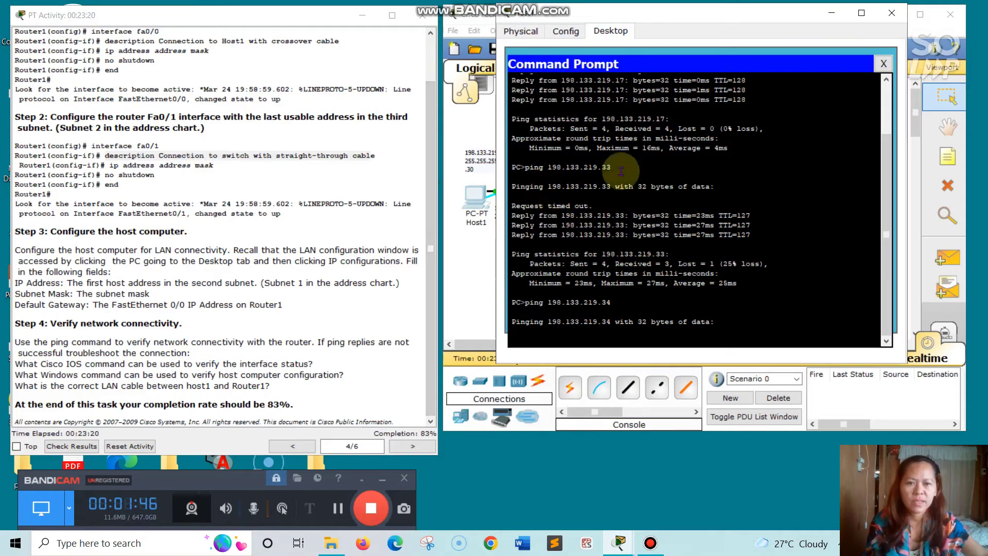
scroll(637, 159, "up", 2)
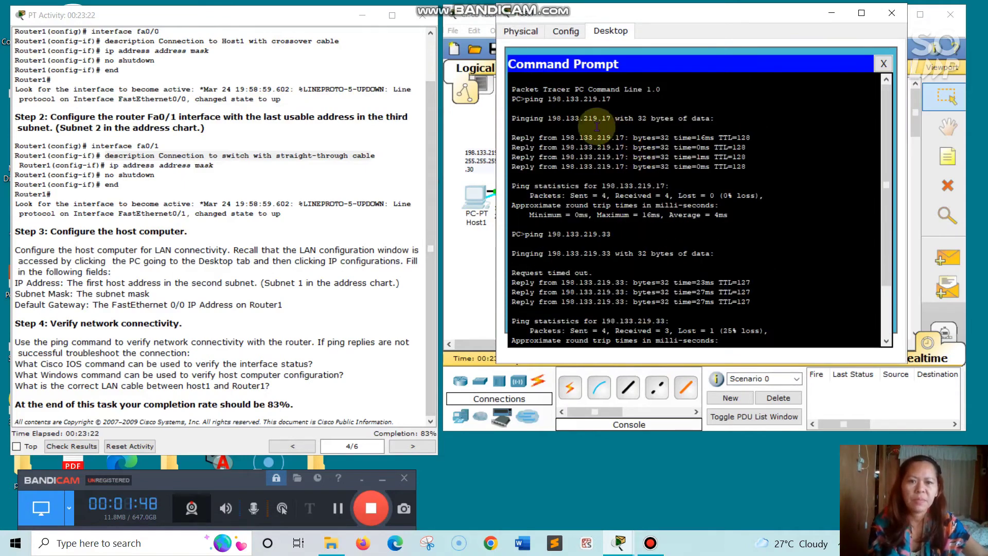
scroll(632, 116, "up", 3)
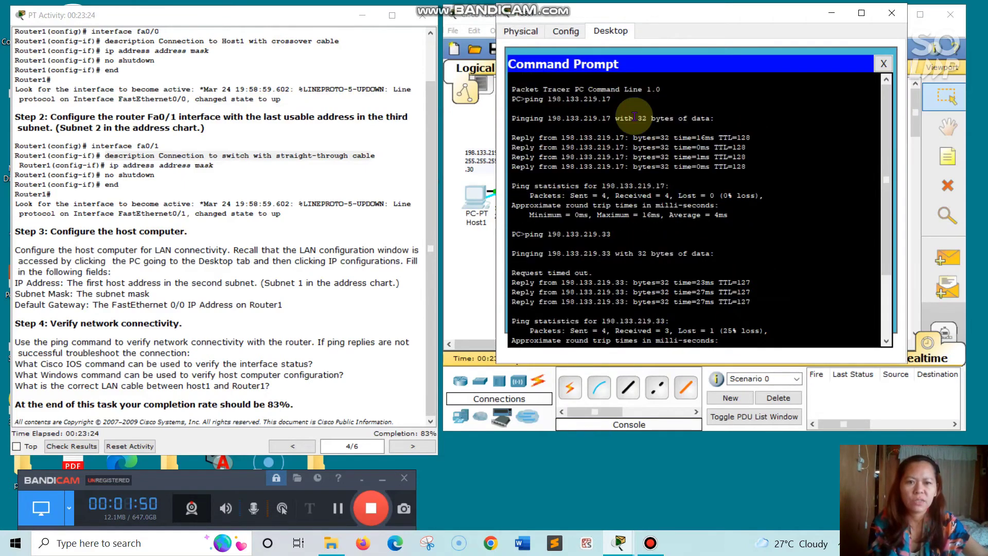
scroll(634, 116, "down", 3)
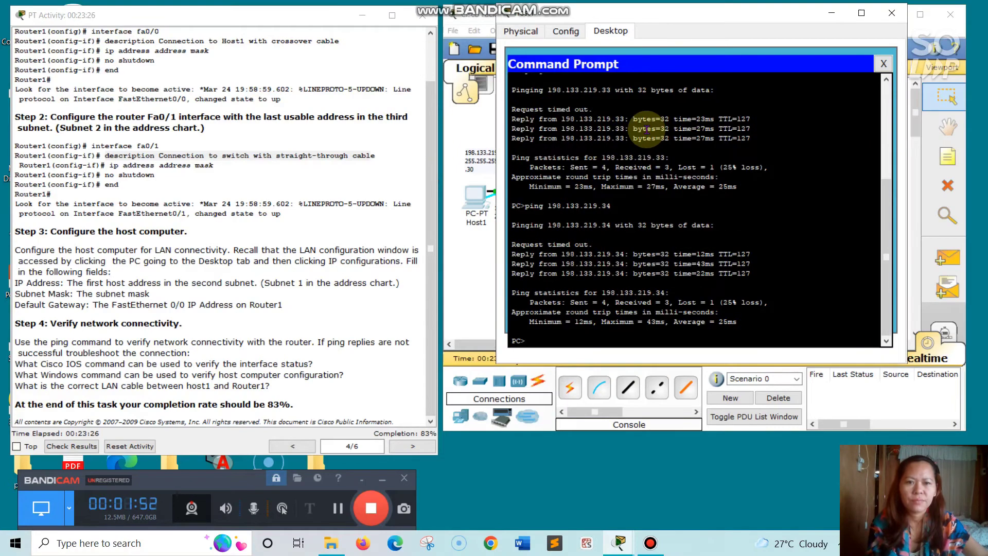
scroll(646, 128, "up", 3)
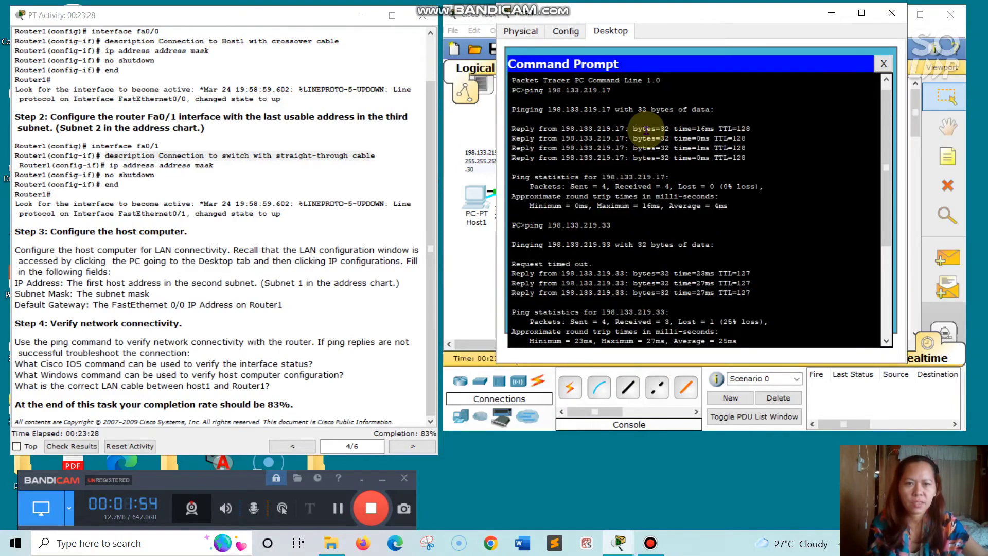
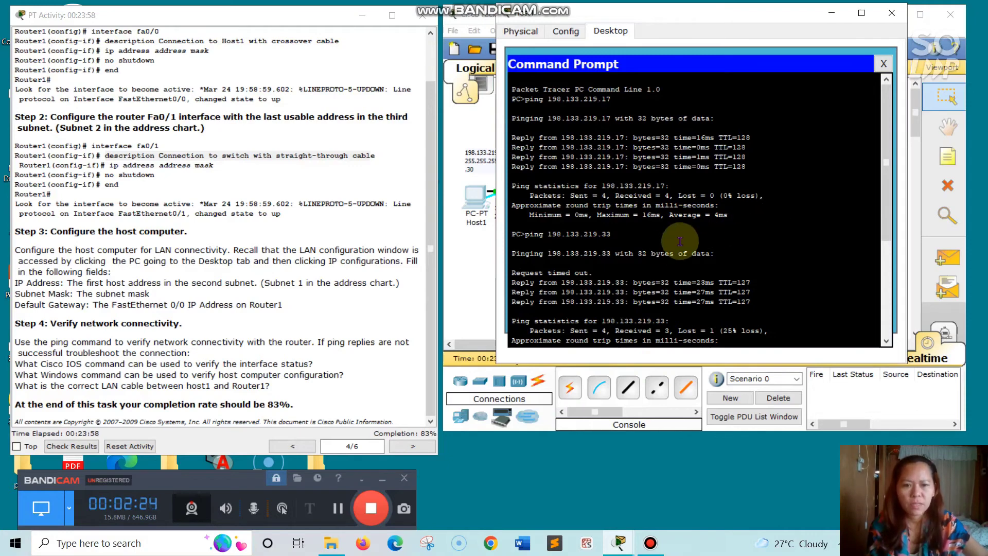
- Copy the earlier 'ping 198.133.219.33' command from Host1's command prompt output
scroll(592, 256, "down", 2)
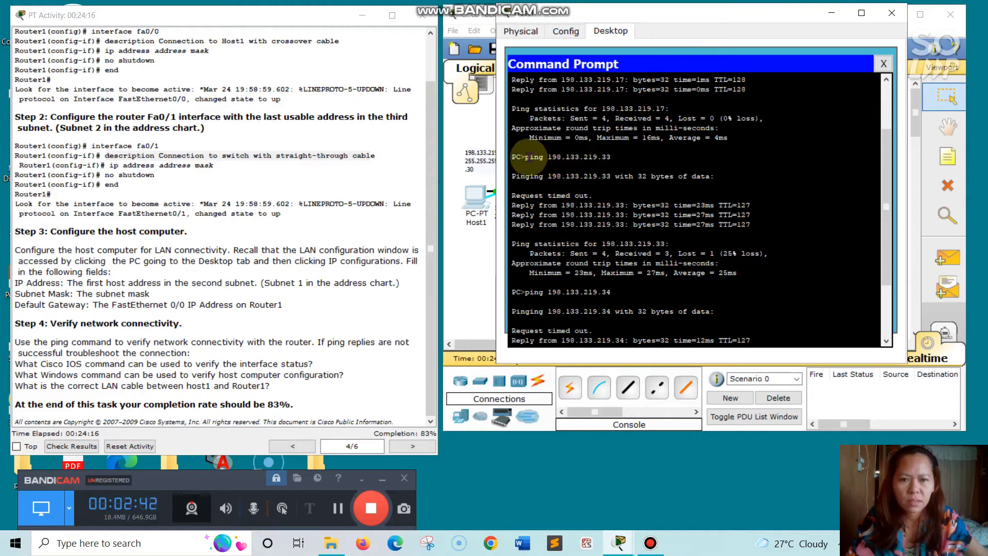
left_click_drag(531, 156, 543, 157)
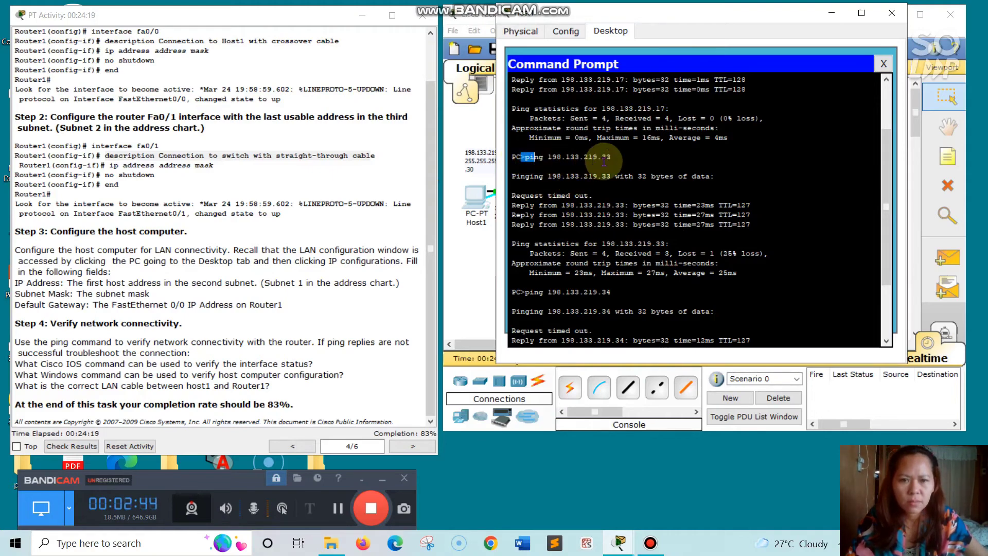
left_click(520, 156)
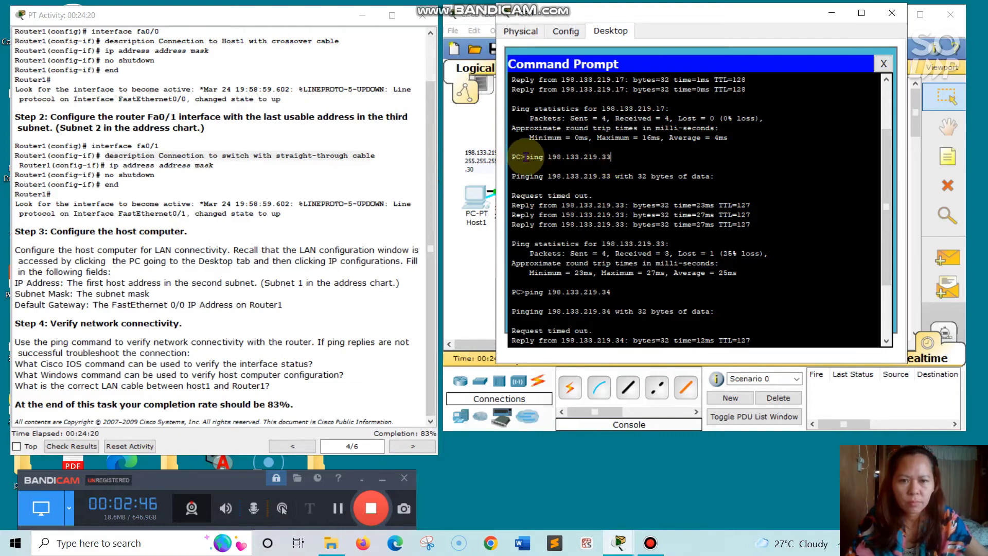
left_click_drag(525, 156, 628, 157)
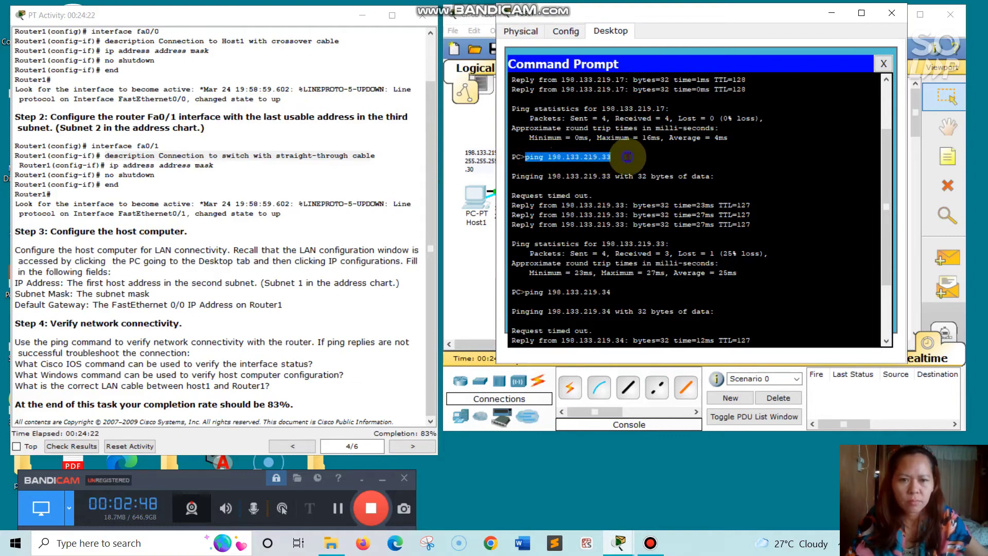
right_click(627, 157)
left_click(654, 165)
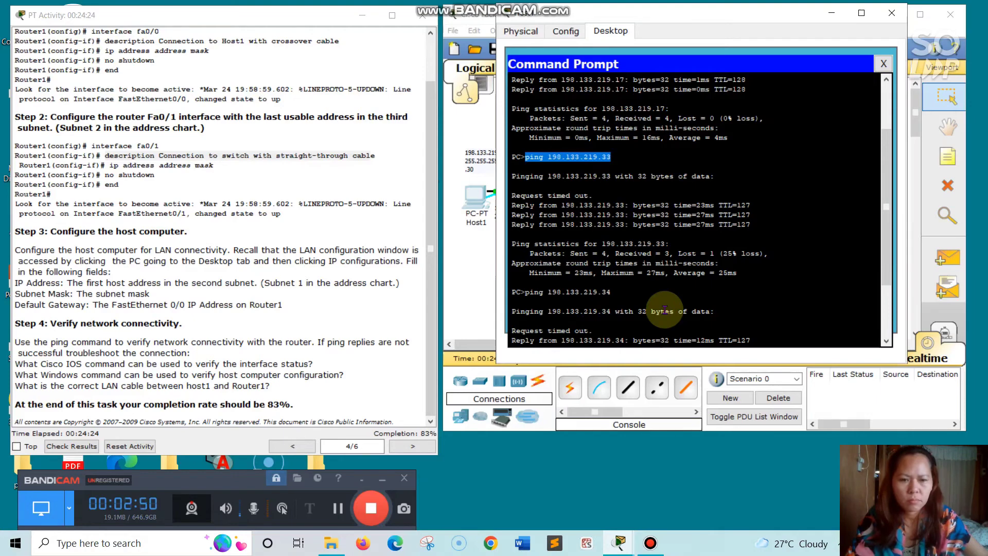
- Paste and rerun ping 198.133.219.33 at Host1's PC> prompt
right_click(541, 341)
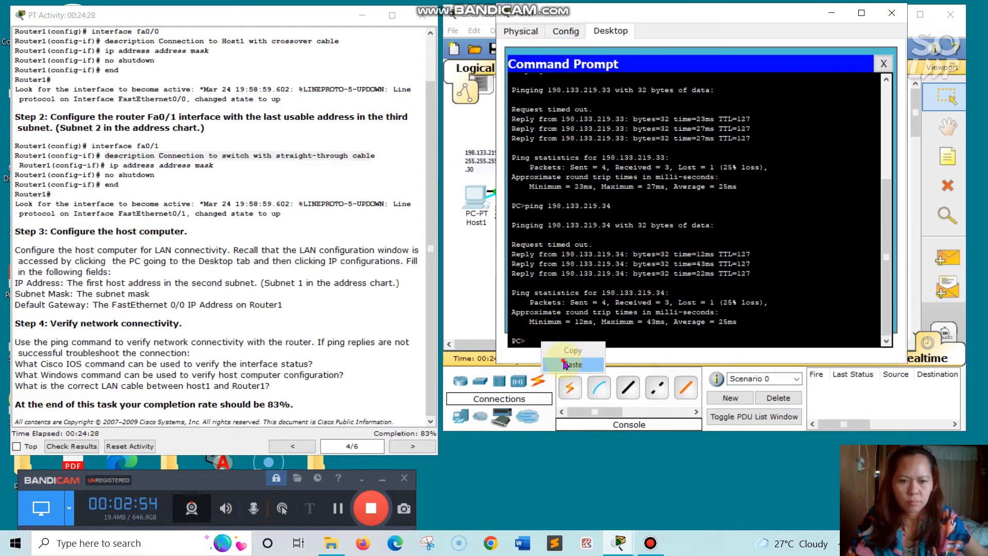
left_click(566, 359)
key("Return")
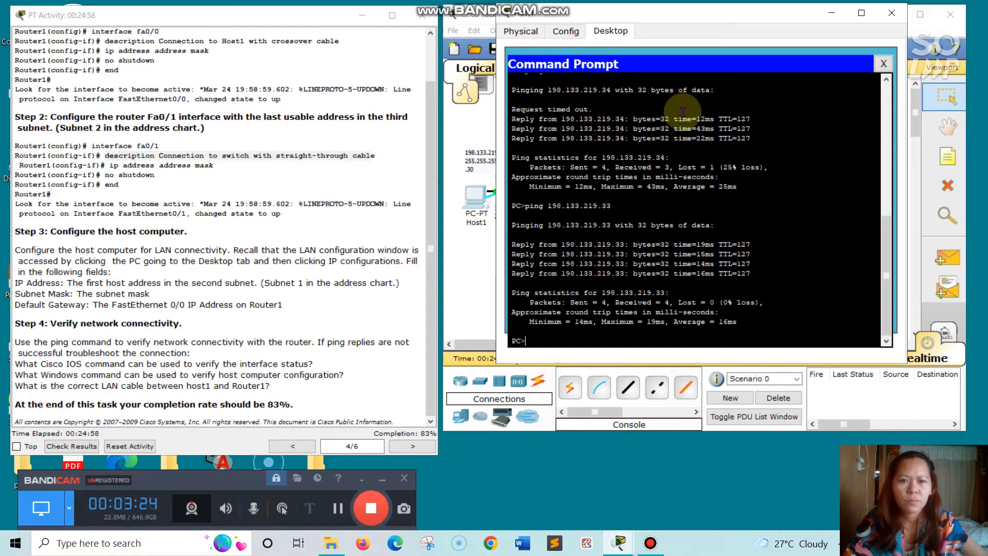
- Copy and rerun ping 198.133.219.34, now getting 4 of 4 replies
scroll(683, 112, "up", 3)
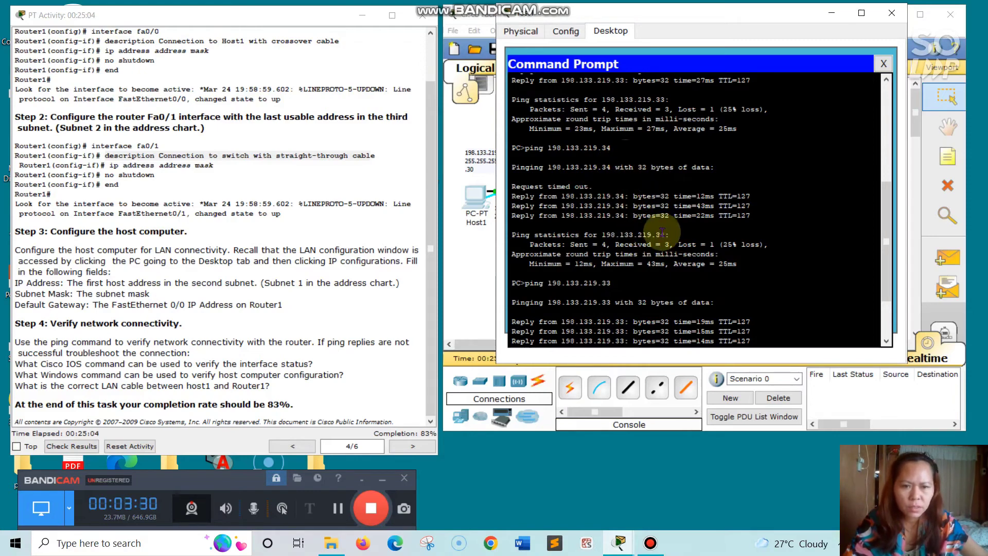
left_click_drag(618, 147, 529, 145)
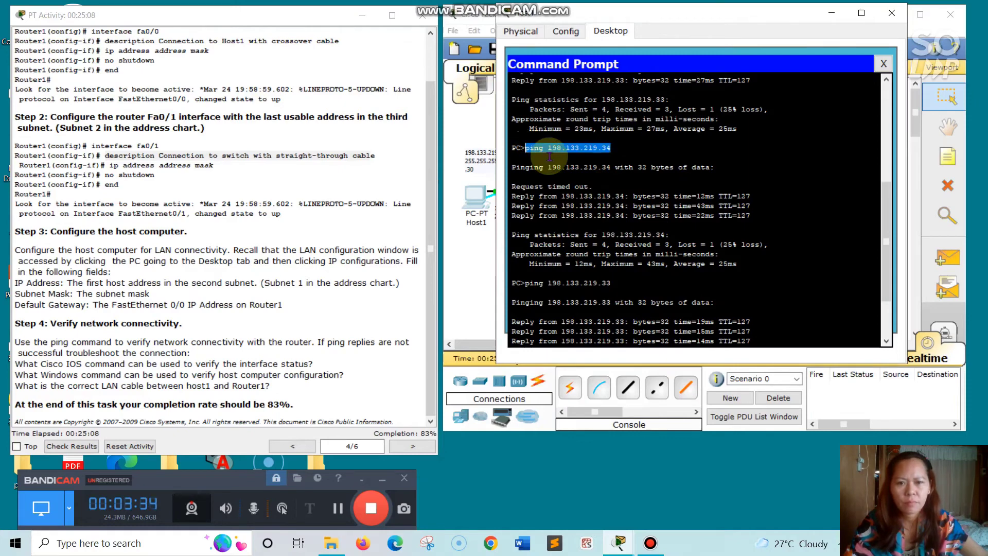
right_click(550, 154)
left_click(571, 160)
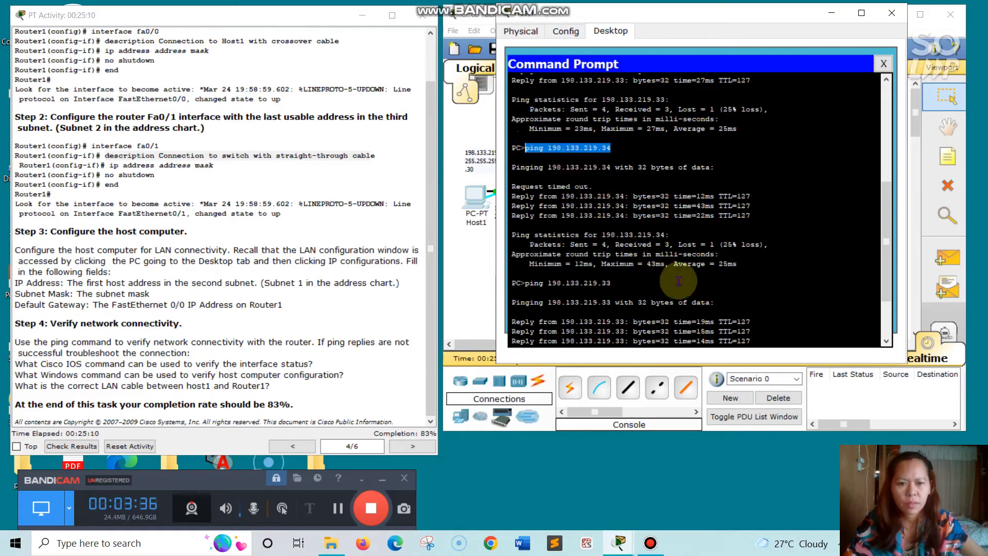
right_click(543, 341)
left_click(571, 364)
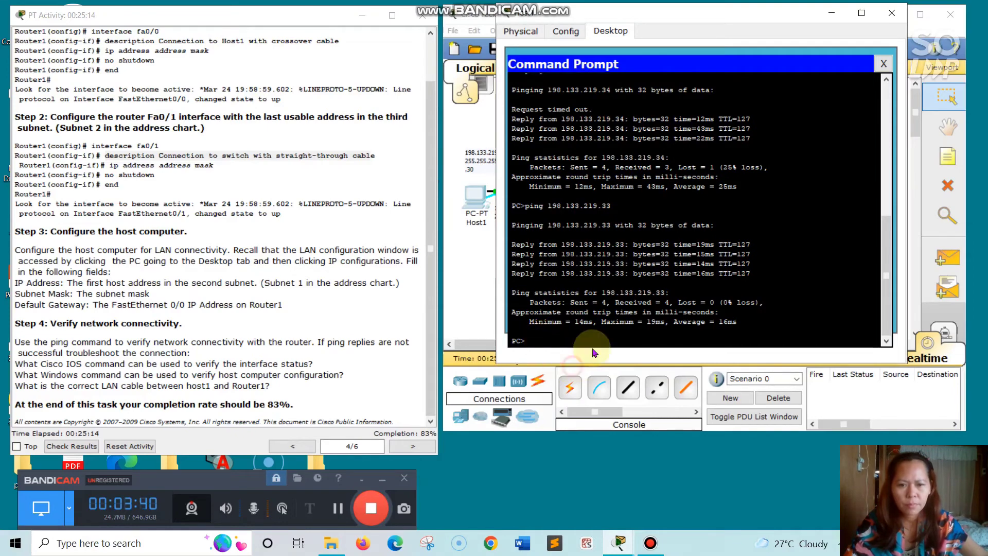
key("Return")
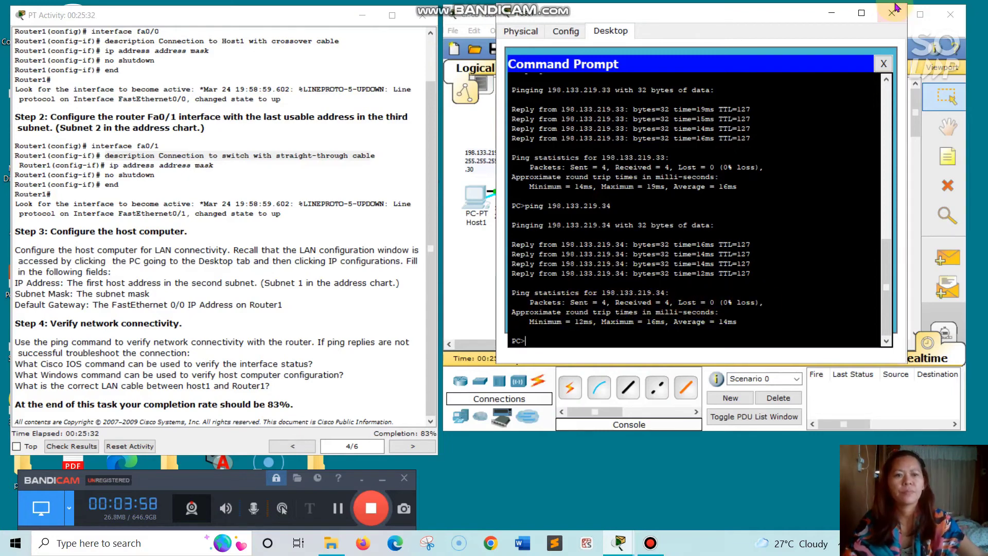
- Connect Host1's Terminal to Router1 with default settings and advance the instructions to Task 4
left_click(885, 63)
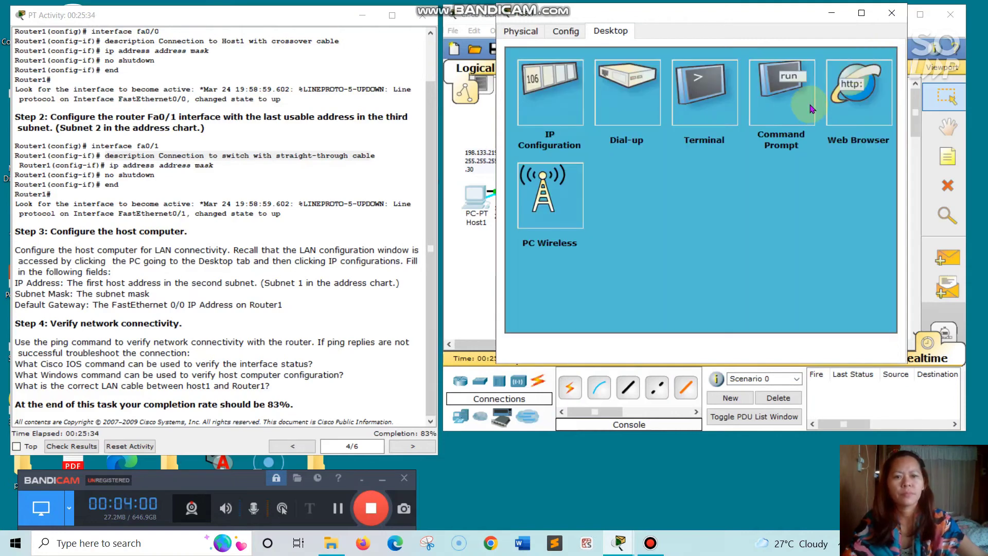
left_click(722, 98)
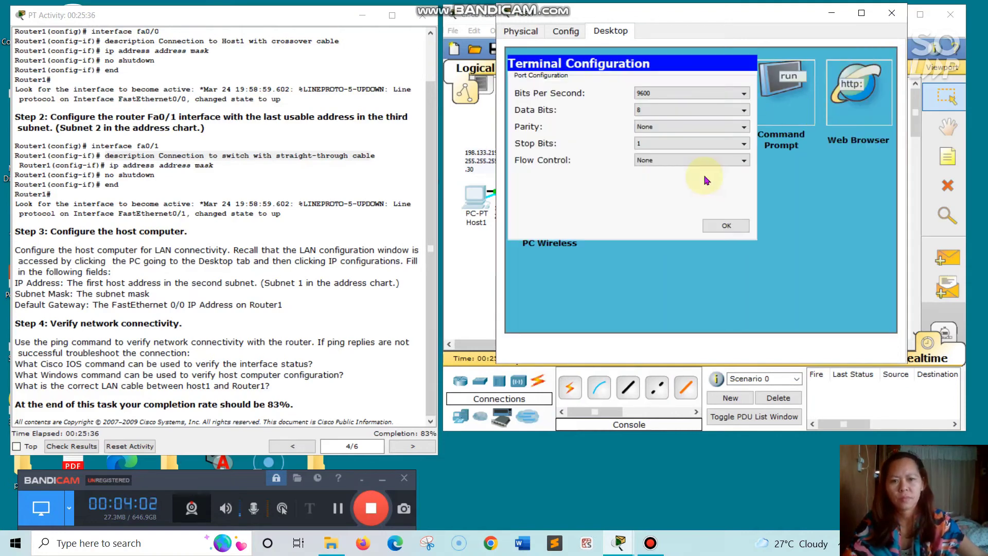
left_click(741, 225)
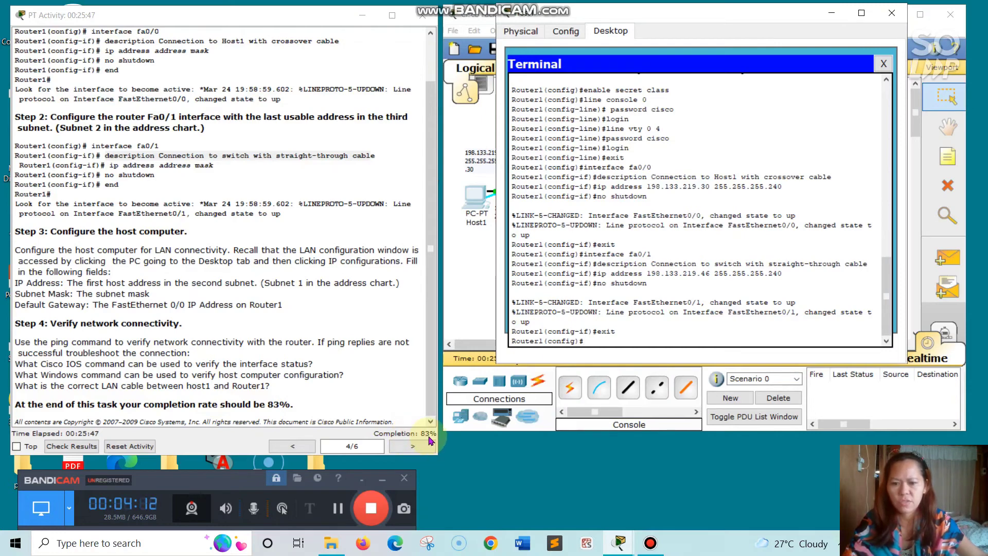
left_click(401, 448)
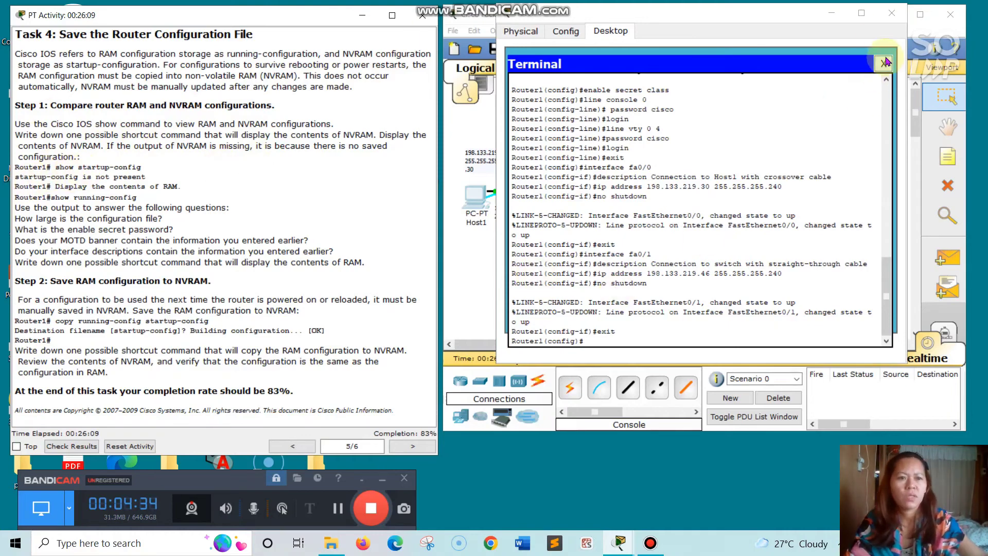
- Open Router1's CLI and enter 'end' to return to the Router1# prompt
left_click(891, 13)
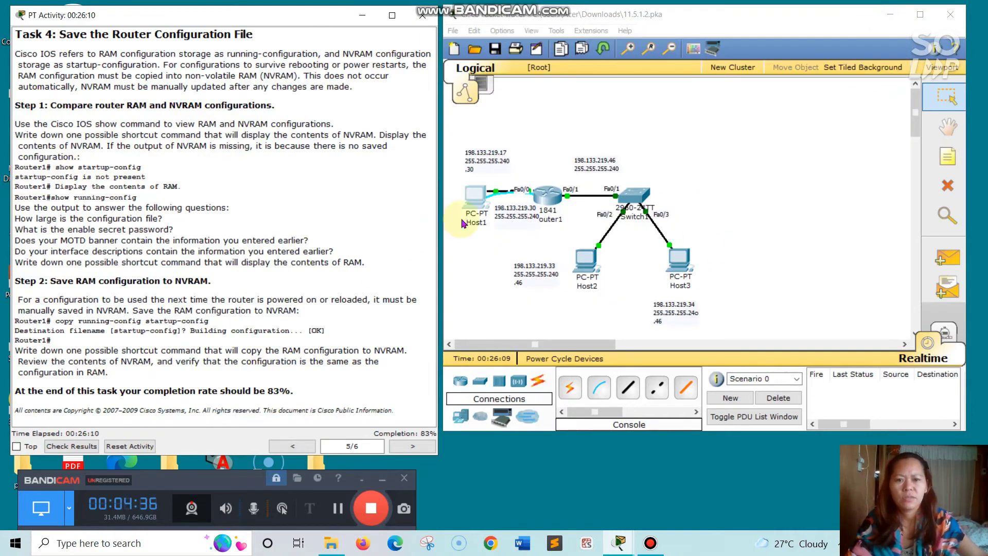
left_click(546, 199)
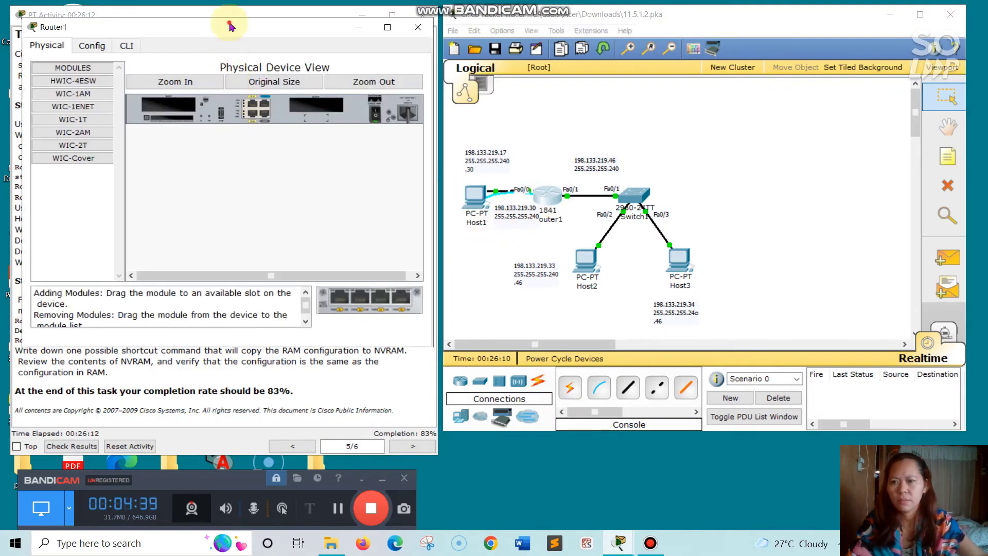
left_click_drag(231, 30, 578, 61)
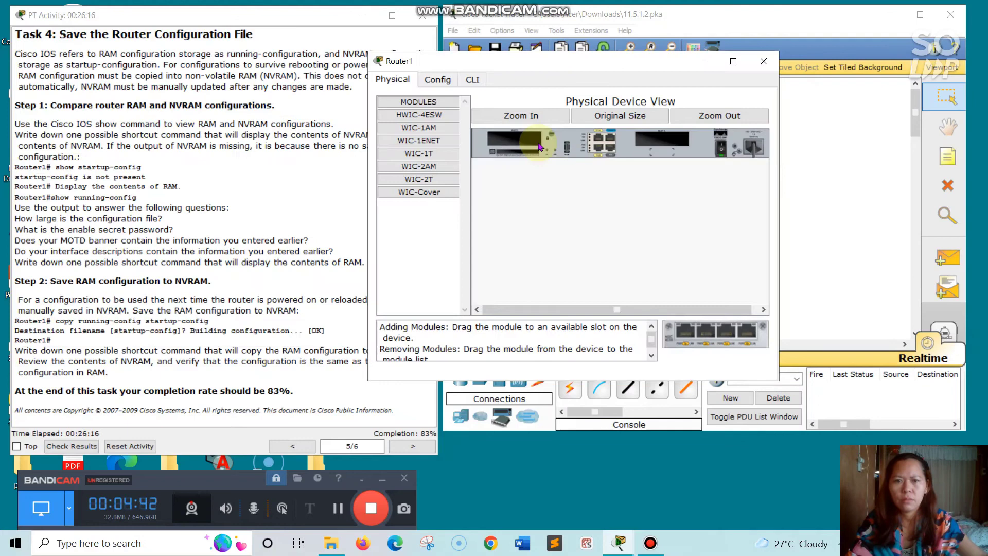
left_click(471, 79)
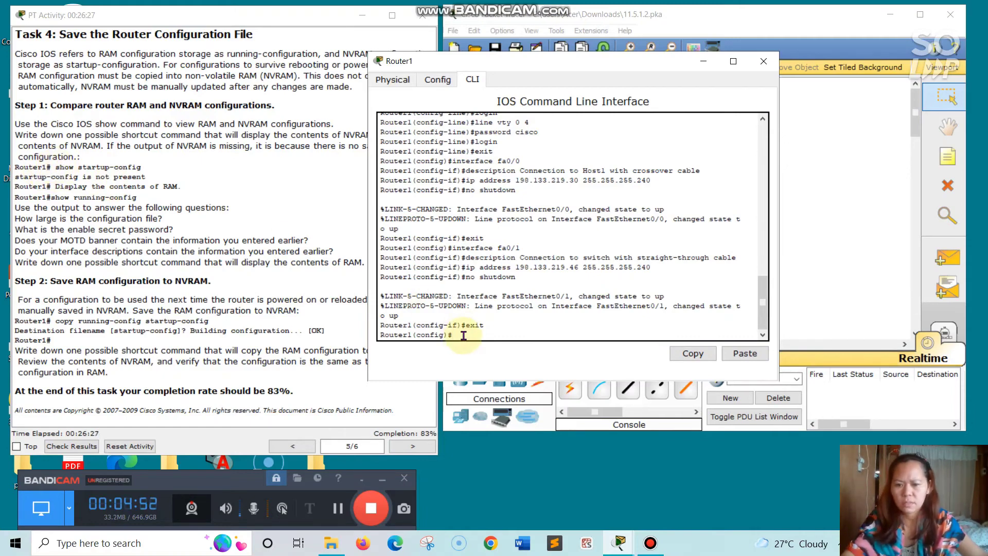
type("e")
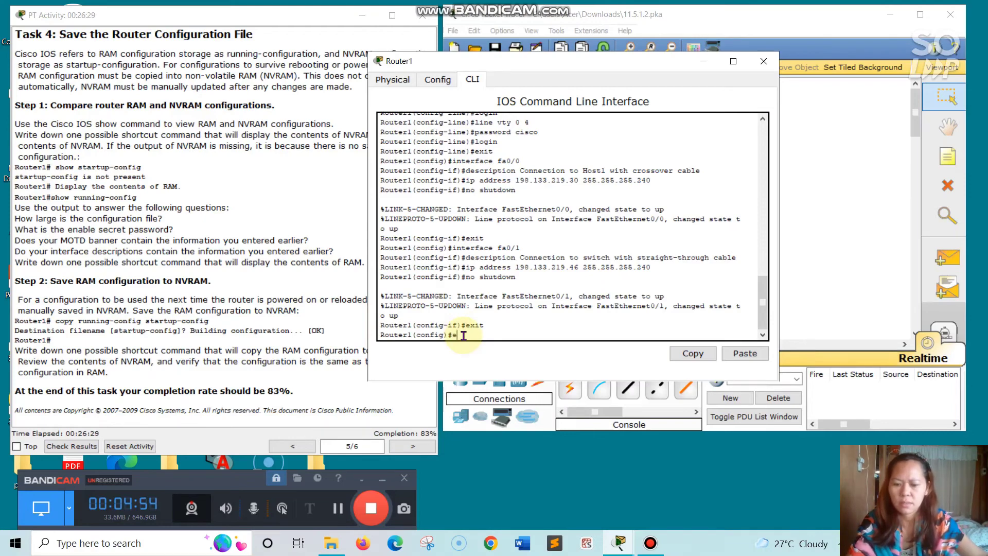
type("n")
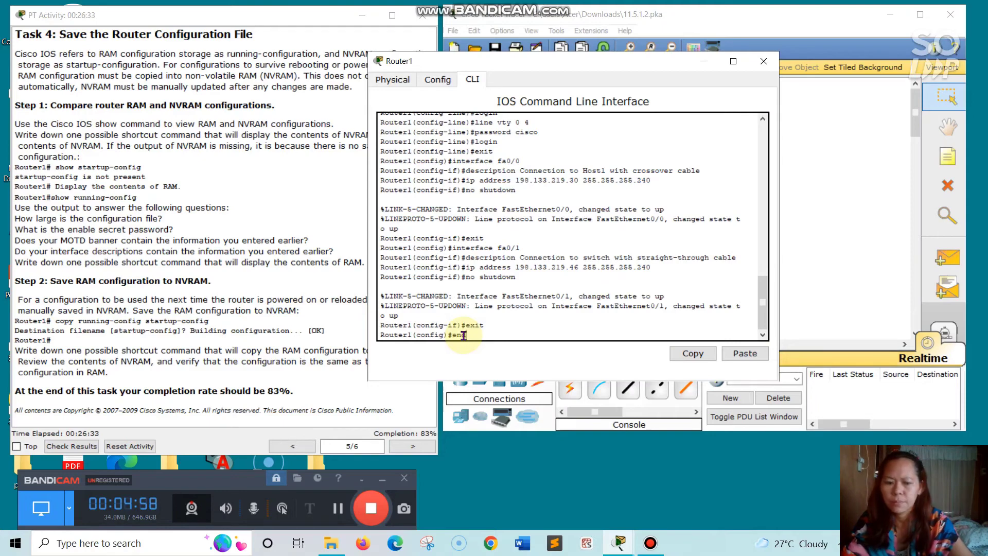
type("d")
key("Return")
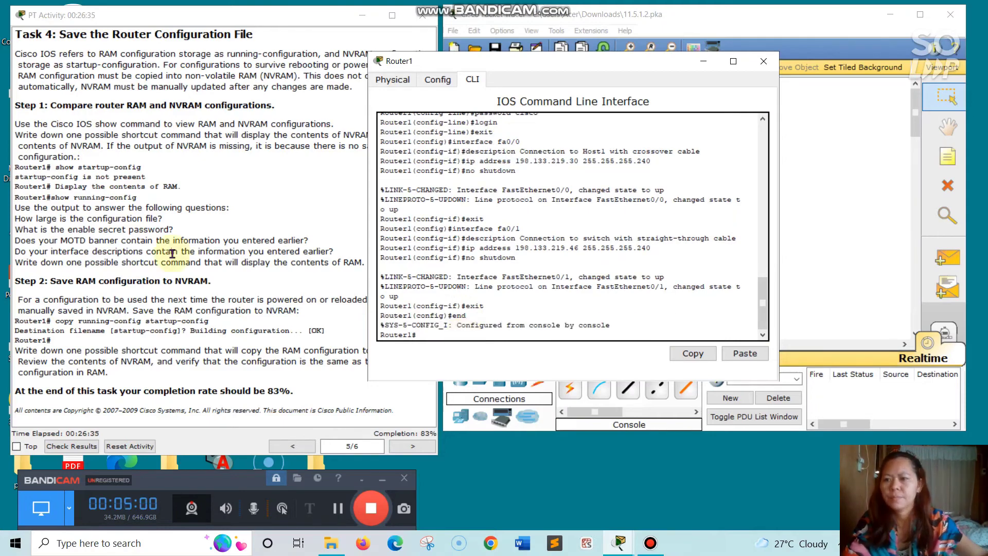
- Run show startup-config on Router1, which reports no startup-config present
left_click_drag(53, 167, 141, 170)
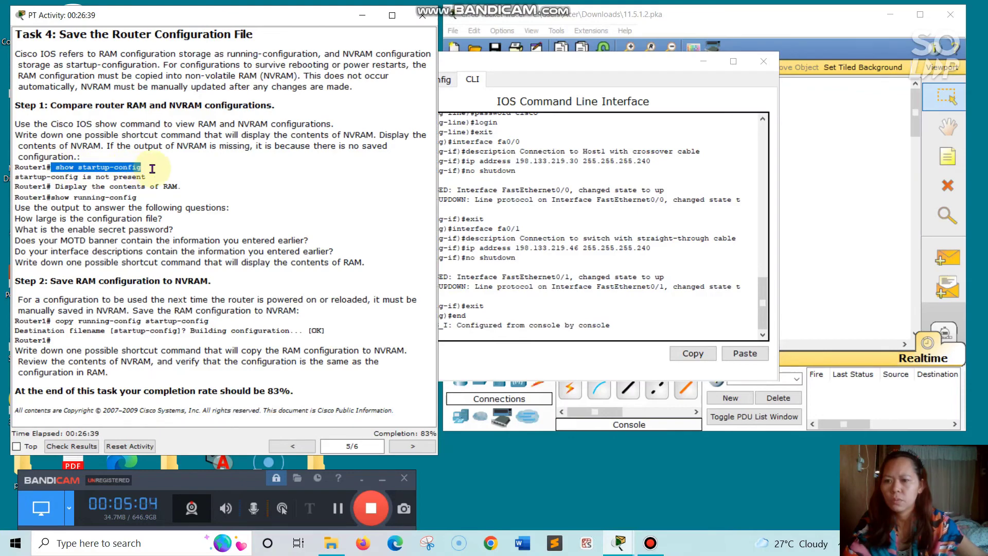
right_click(154, 173)
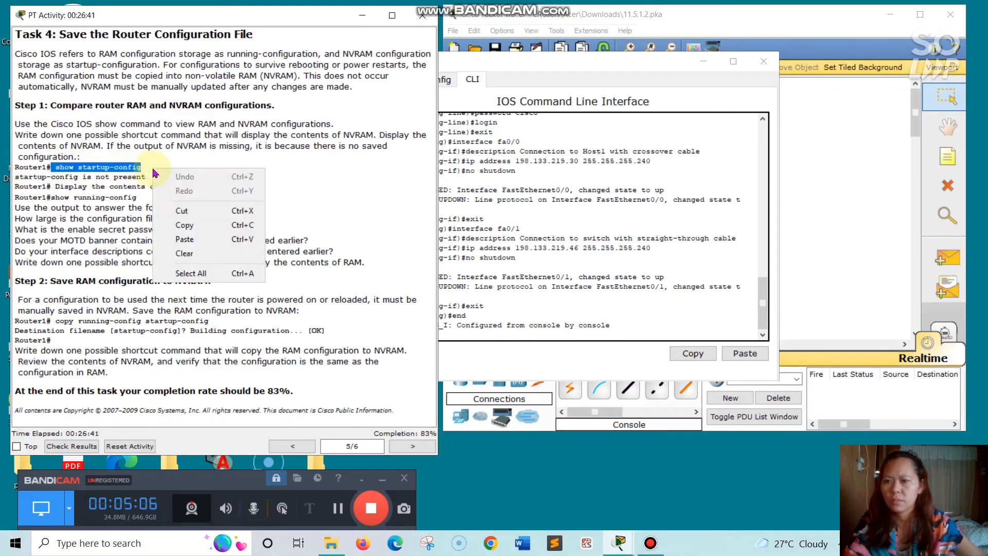
left_click(187, 224)
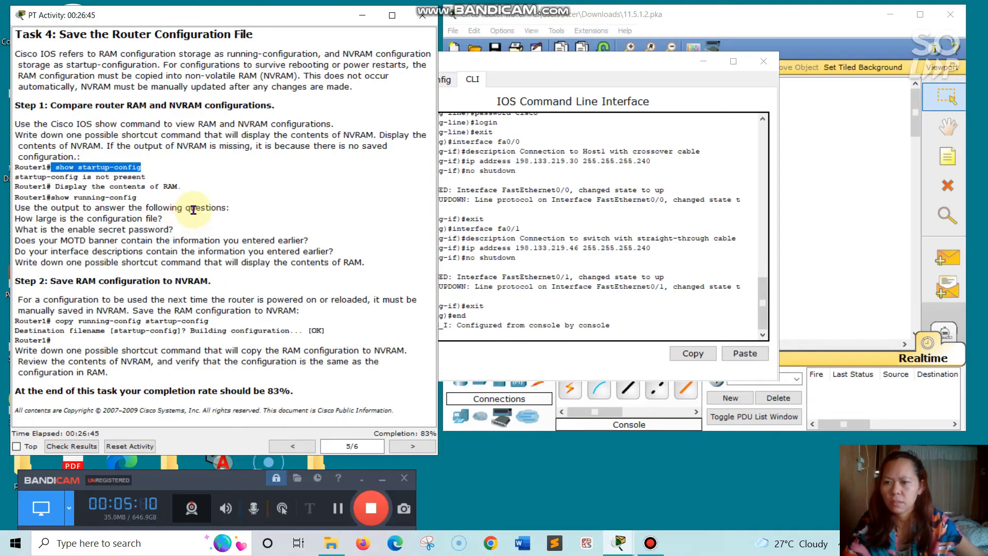
left_click(515, 332)
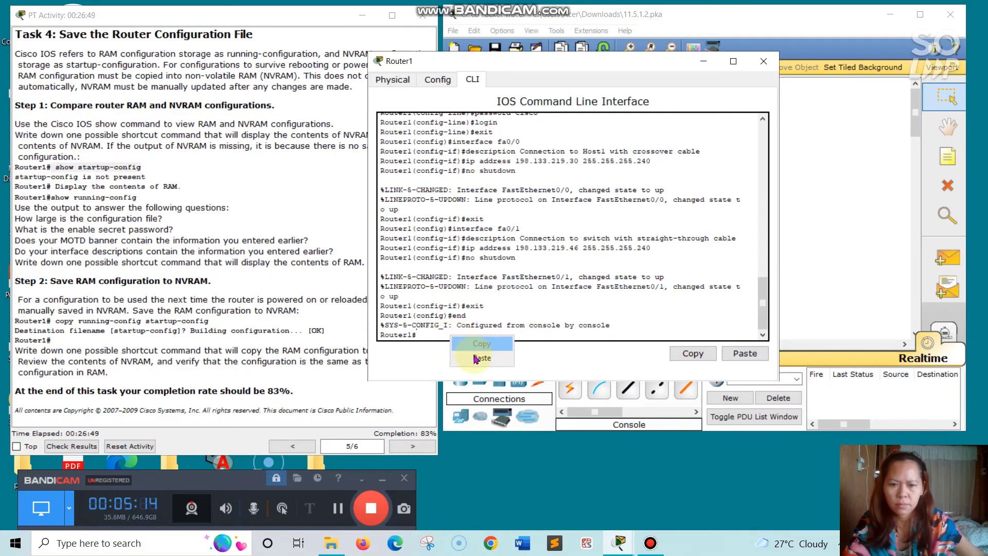
type("show startup-config")
key("Return")
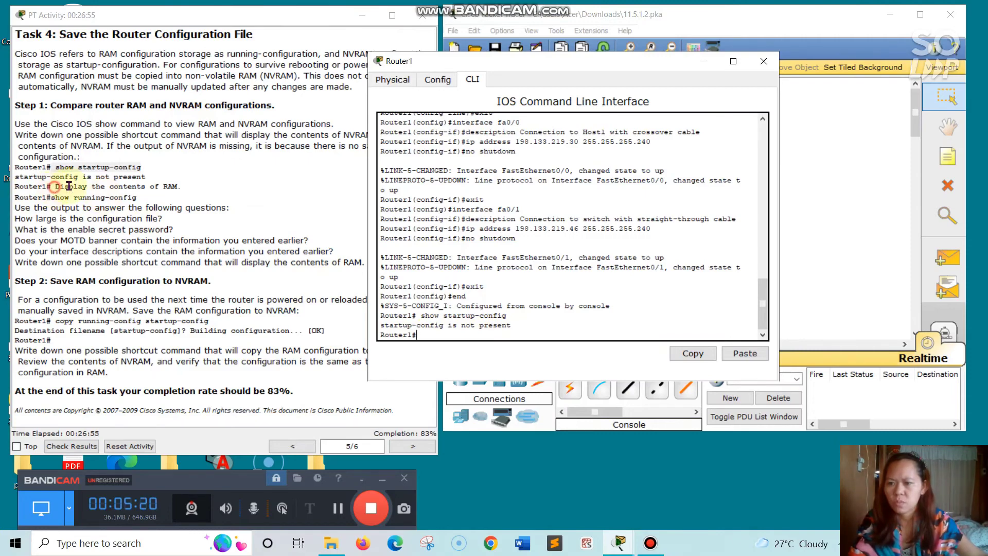
- Paste 'Display the contents of RAM.' into Router1's CLI twice, getting invalid input errors
left_click_drag(69, 187, 181, 184)
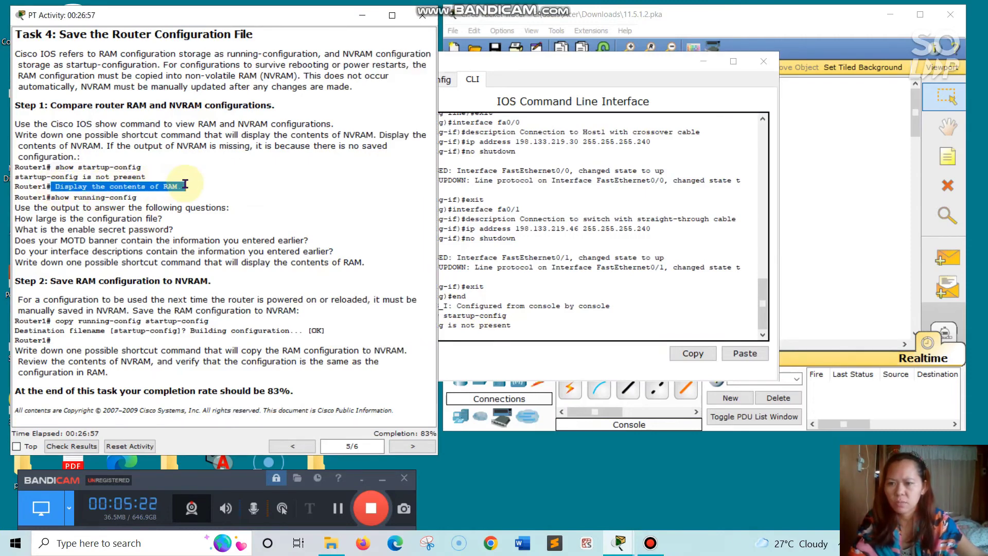
right_click(185, 184)
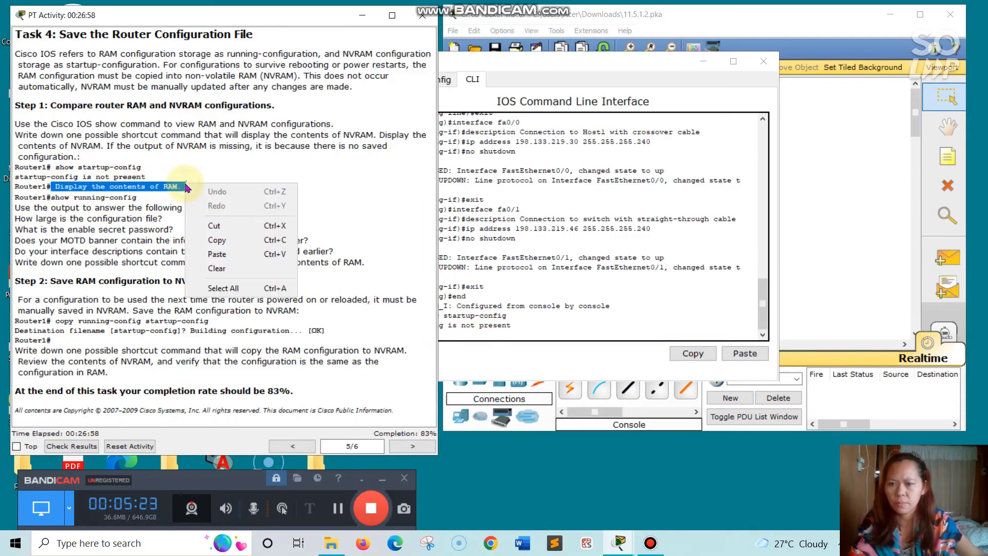
left_click(209, 241)
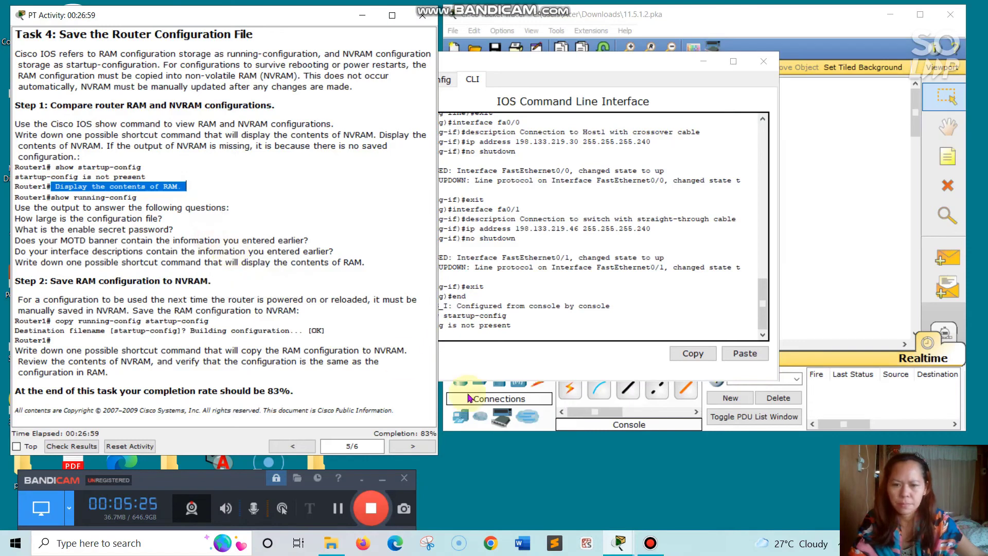
left_click(486, 339)
right_click(486, 340)
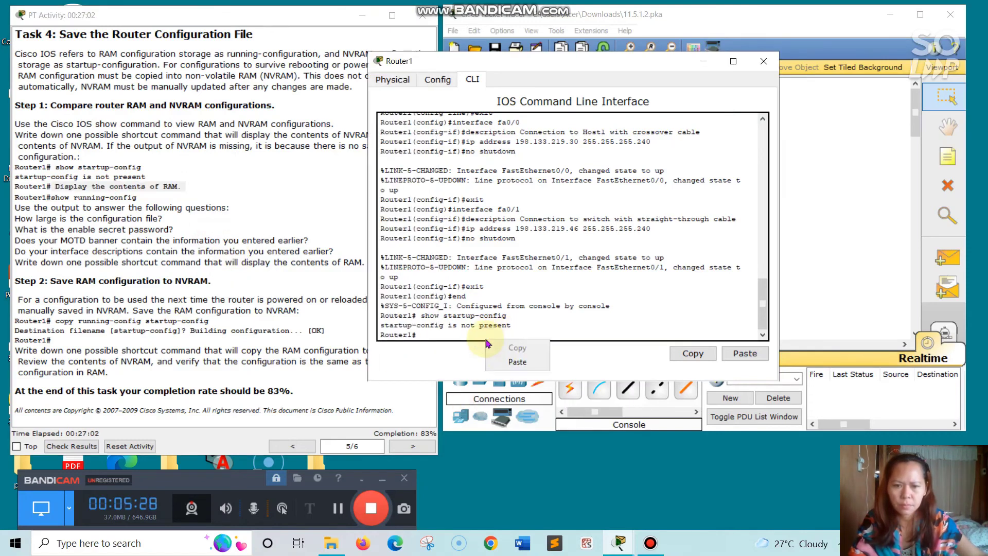
left_click(515, 362)
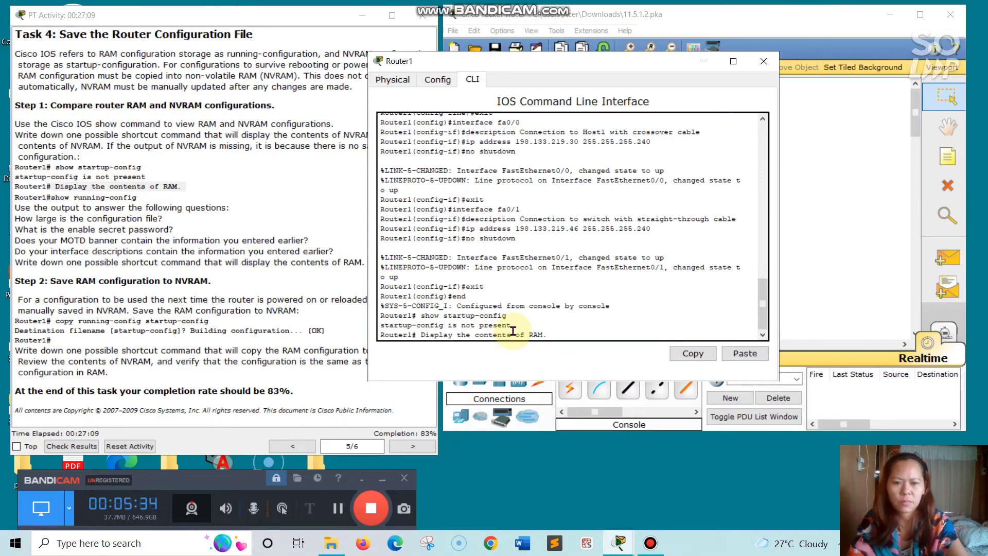
key("Return")
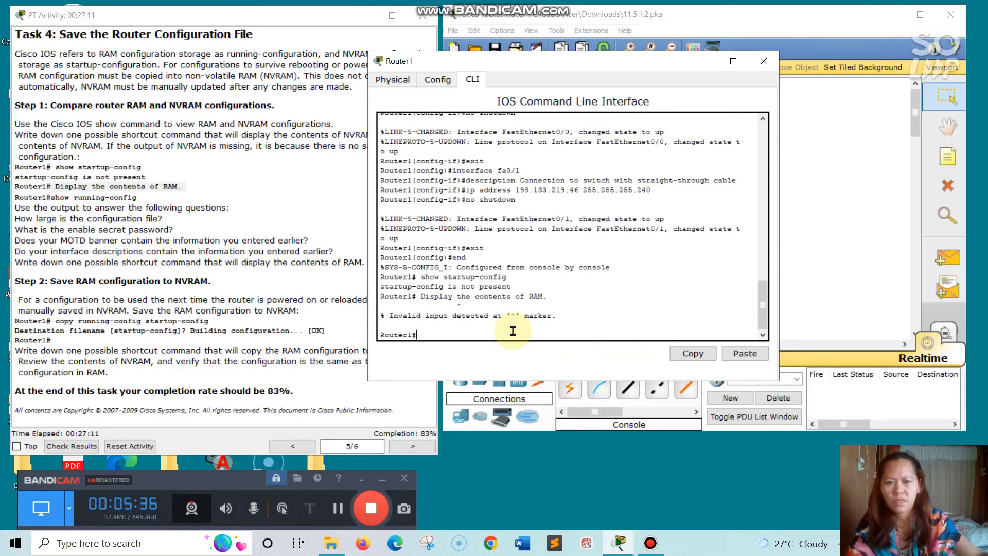
right_click(459, 337)
left_click(484, 357)
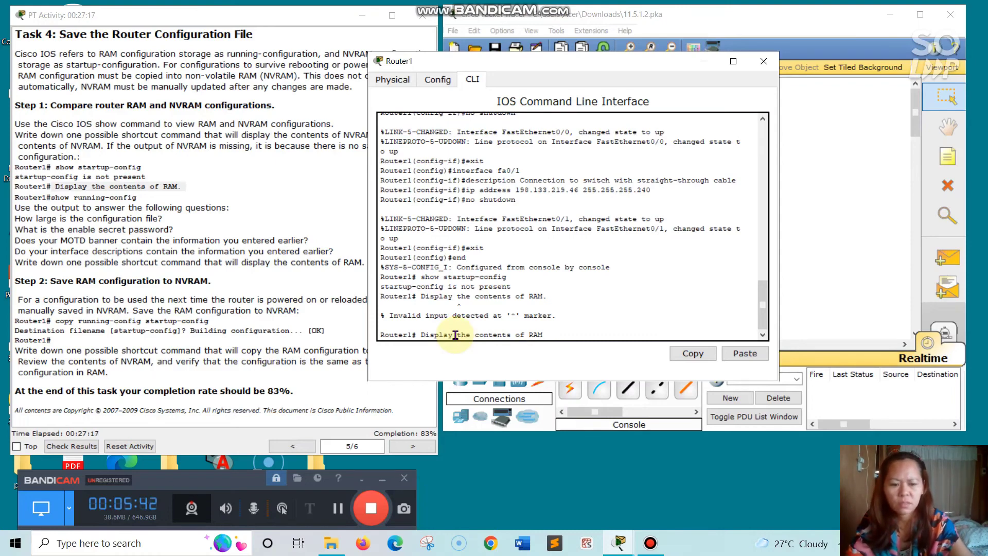
key("Return")
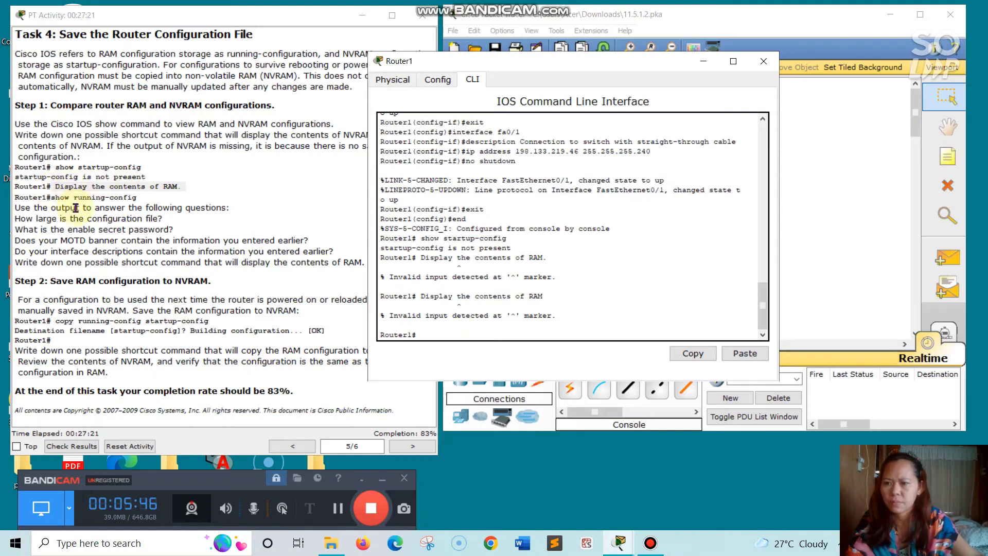
- Run show running-config on Router1 and page through the full 681-byte output
left_click(52, 197)
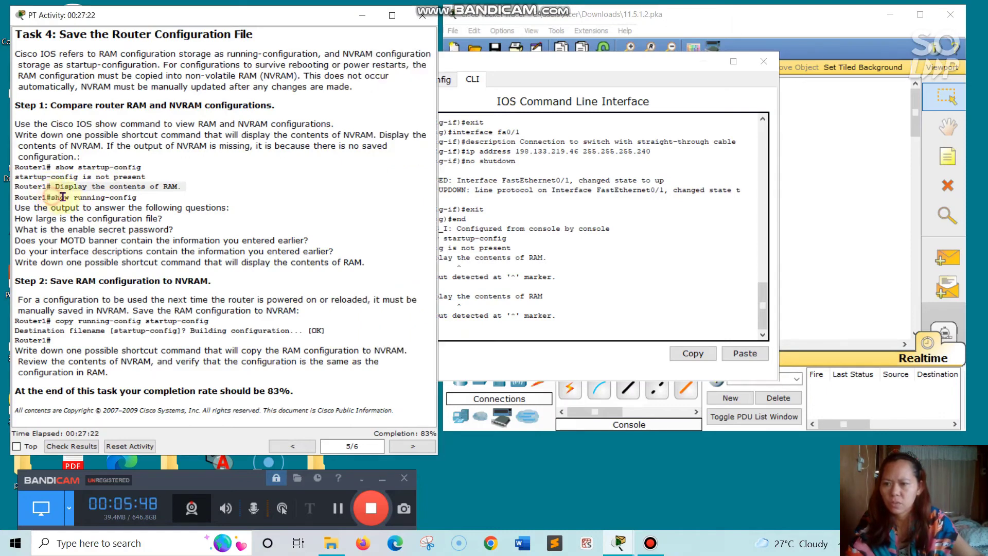
double_click(56, 197)
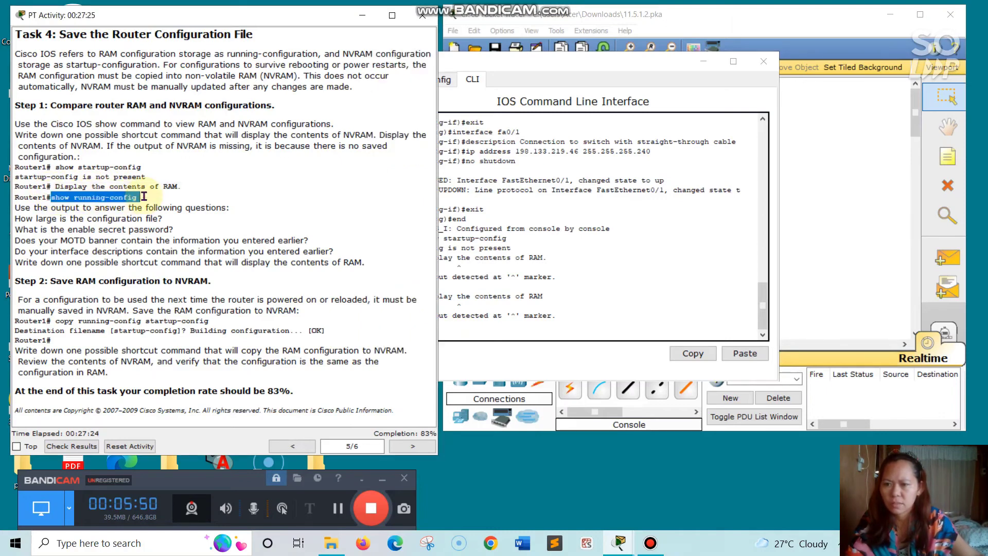
right_click(144, 197)
left_click(175, 254)
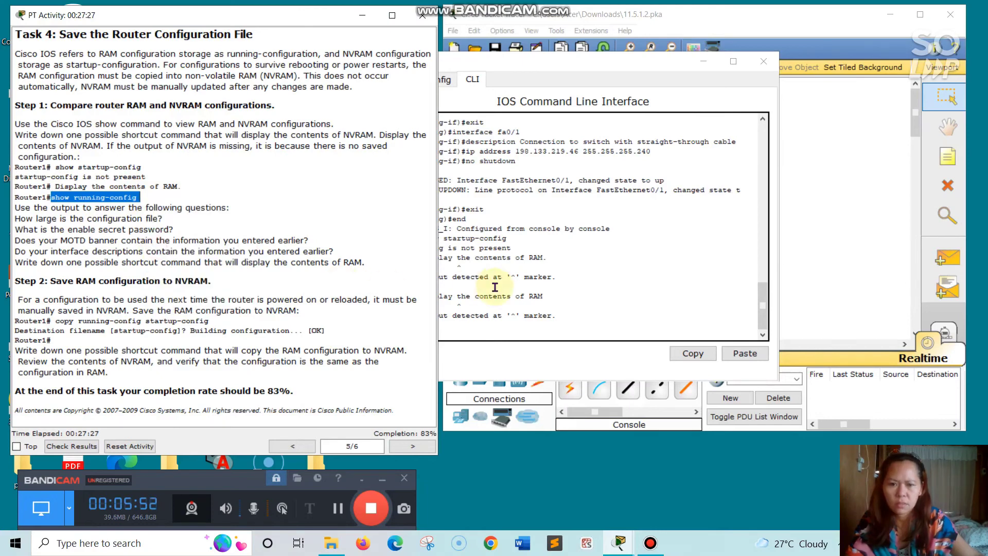
left_click(486, 332)
right_click(487, 330)
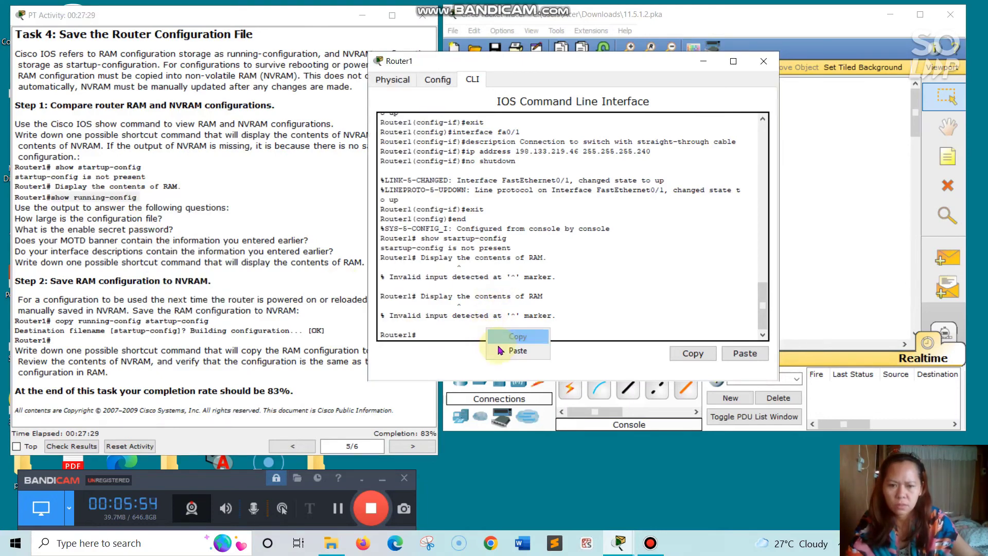
left_click(516, 351)
key("Return")
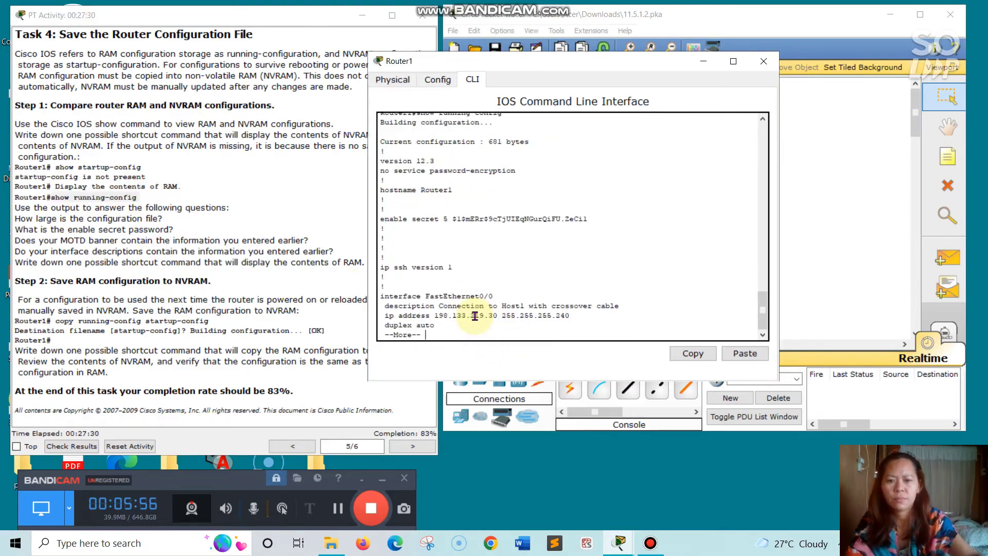
key("Return")
key("Return")
key("Return")
key("Return")
key("Return")
key("Return")
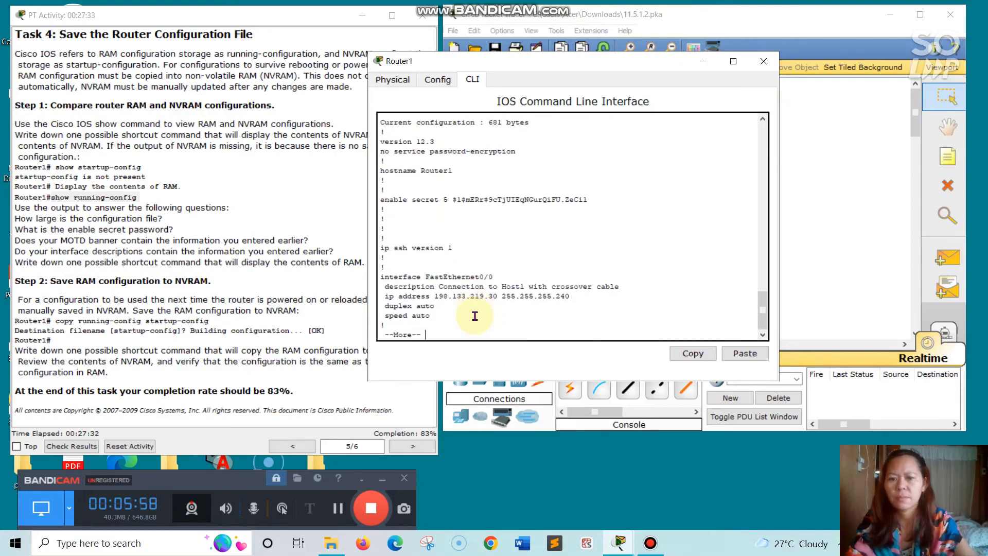
key("Return")
key("Return")
key("Return")
key("Return")
key("Return")
key("Return")
key("Return")
key("Return")
key("Return")
key("Return")
key("Return")
key("Return")
key("Return")
key("Return")
key("Return")
key("Return")
key("Return")
key("Return")
key("Return")
key("Return")
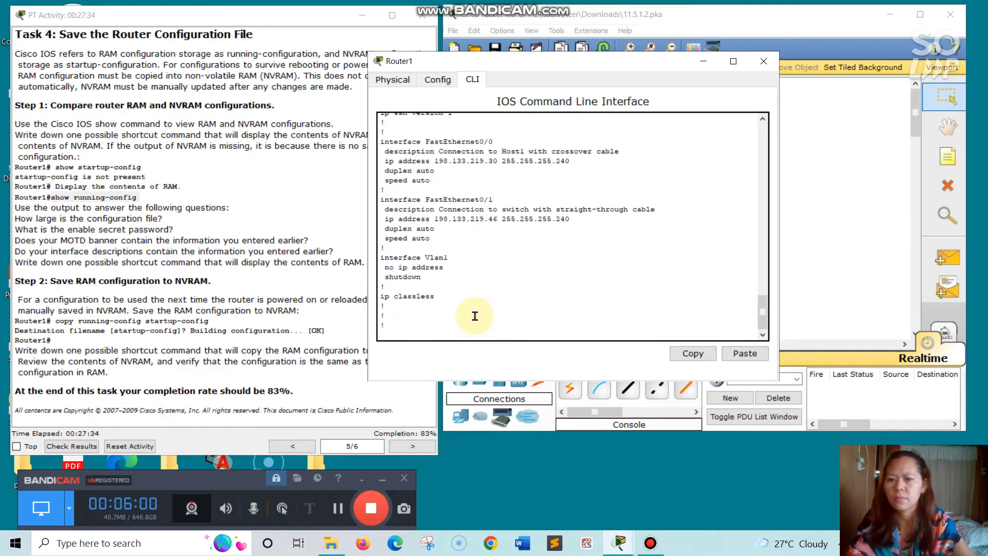
key("Return")
key("Return")
key("Return")
key("Return")
key("Return")
key("Return")
key("Return")
key("Return")
key("Return")
key("Return")
key("Return")
key("Return")
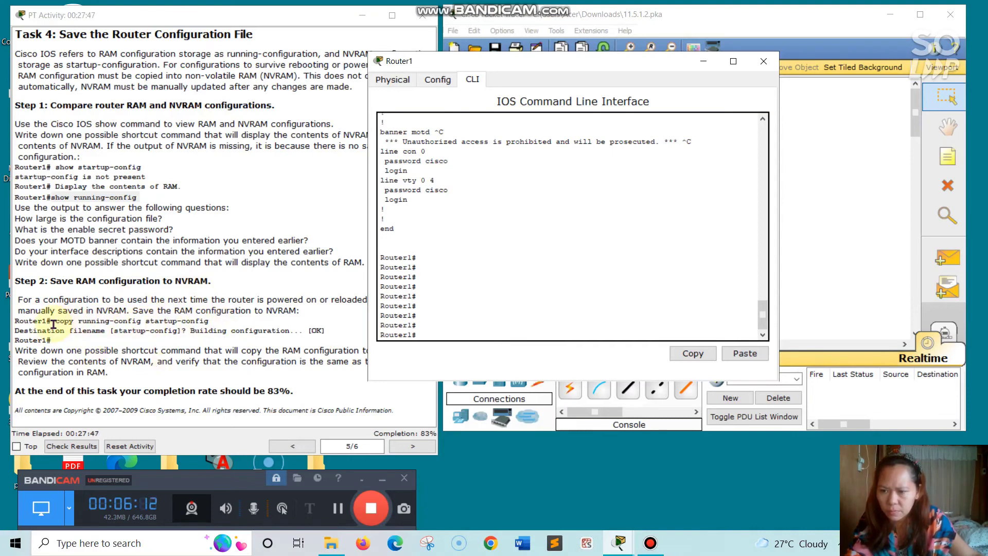
- Run 'copy running-config startup-config' on Router1, saving to NVRAM with [OK]
left_click_drag(54, 323, 208, 321)
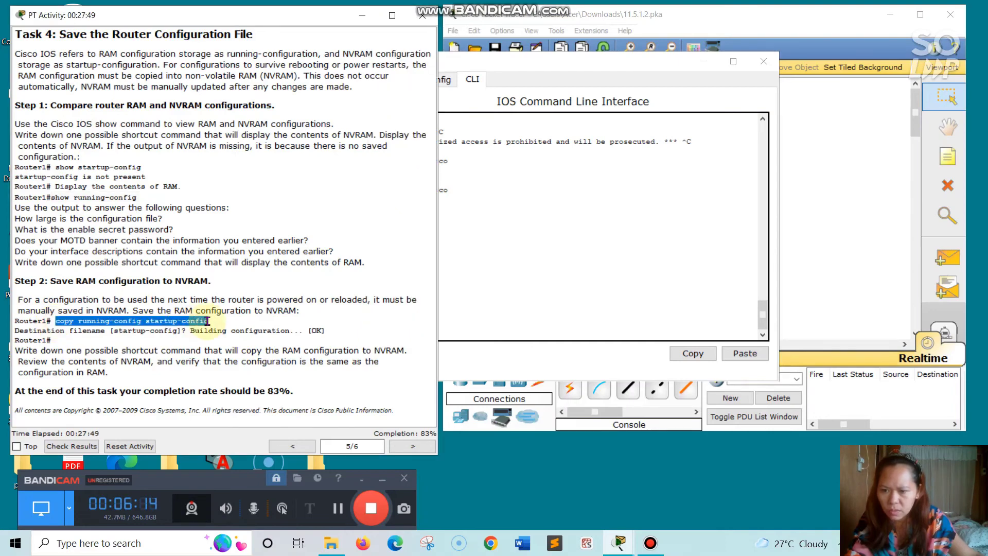
right_click(205, 324)
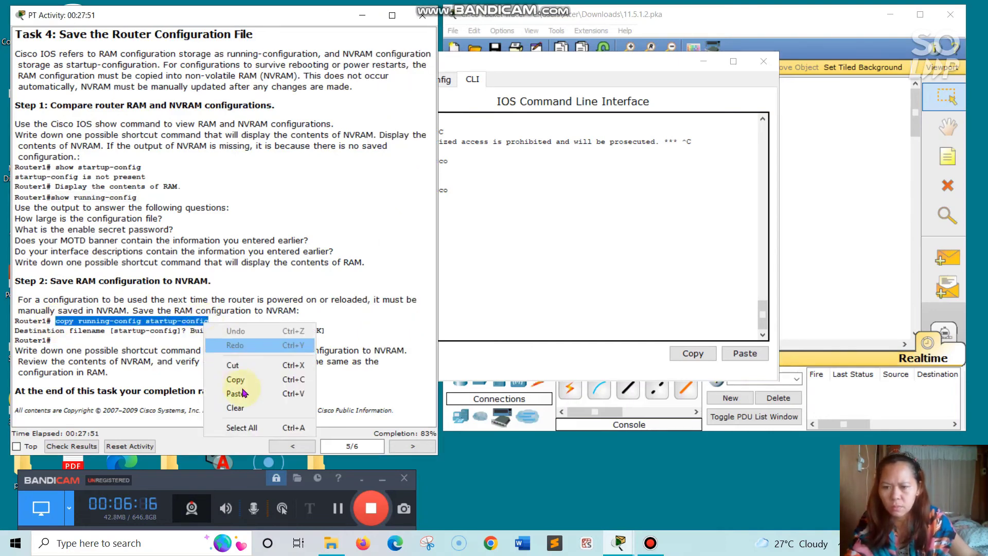
left_click(236, 384)
left_click(462, 323)
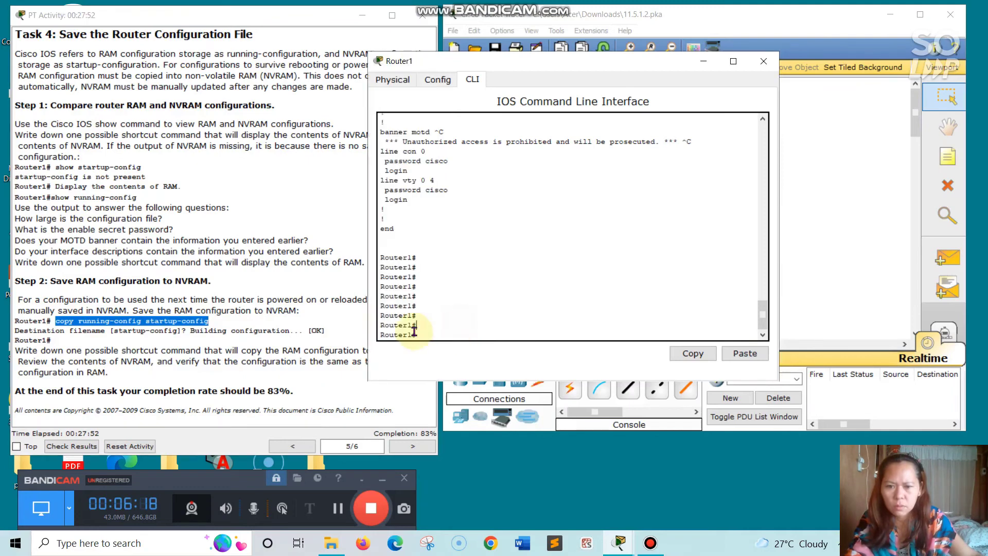
right_click(418, 336)
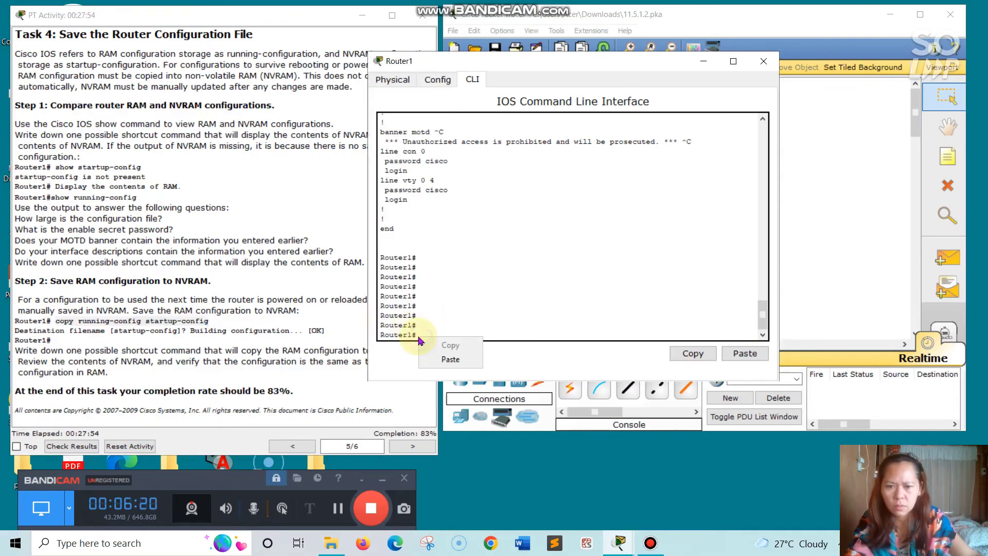
left_click(437, 360)
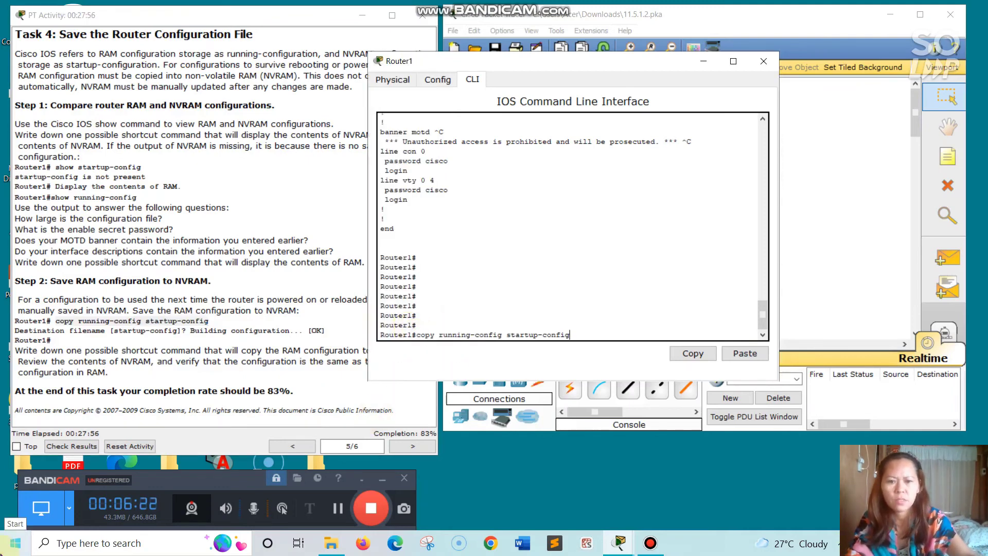
key("Return")
key("Return")
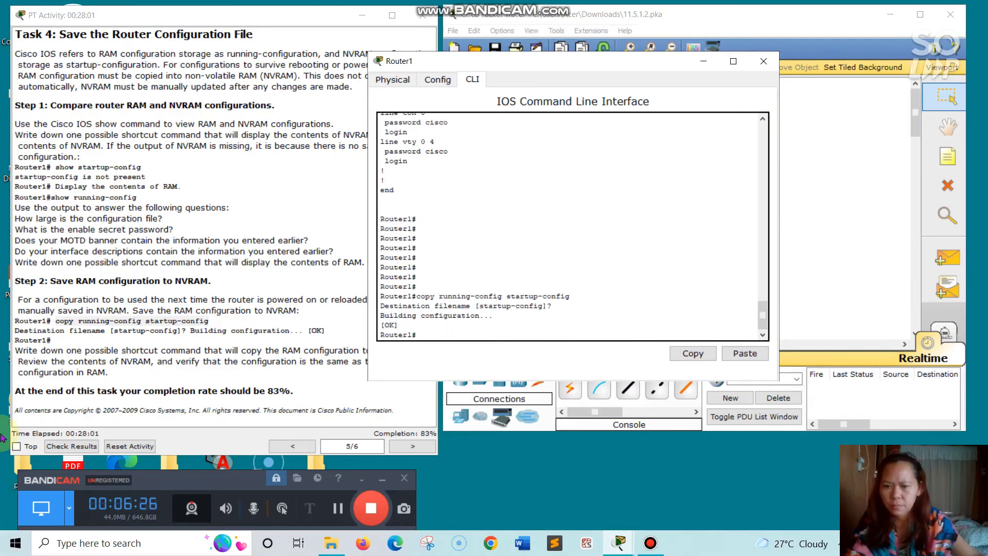
left_click(321, 376)
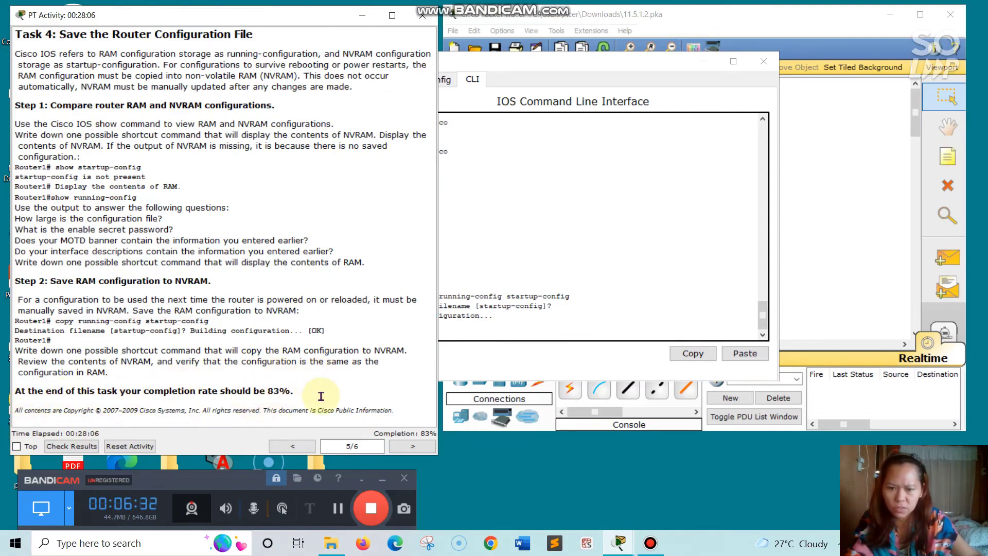
- Advance the instructions to Task 5 and open Switch1's CLI in place of Router1's window
left_click(412, 448)
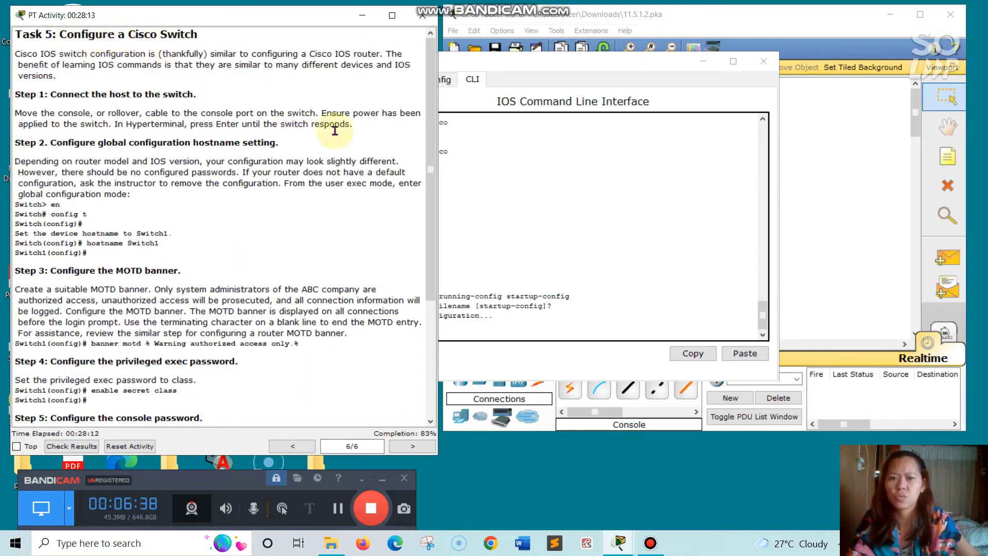
left_click(764, 61)
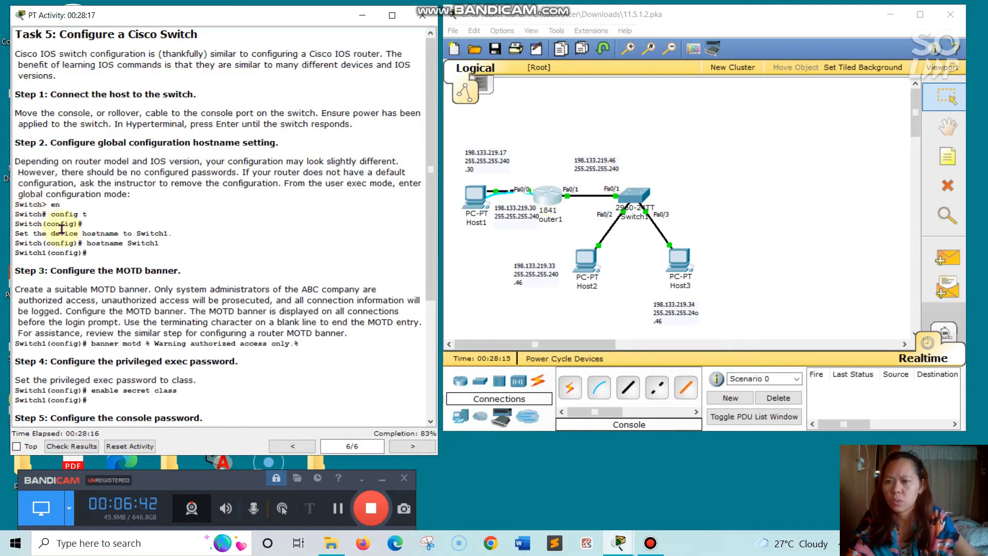
left_click(637, 197)
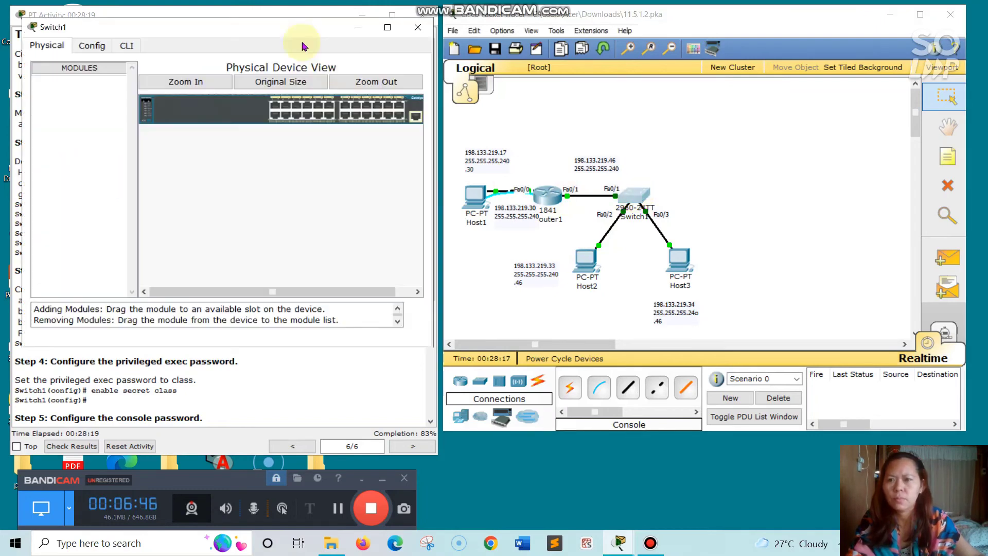
left_click_drag(280, 32, 622, 67)
left_click(460, 80)
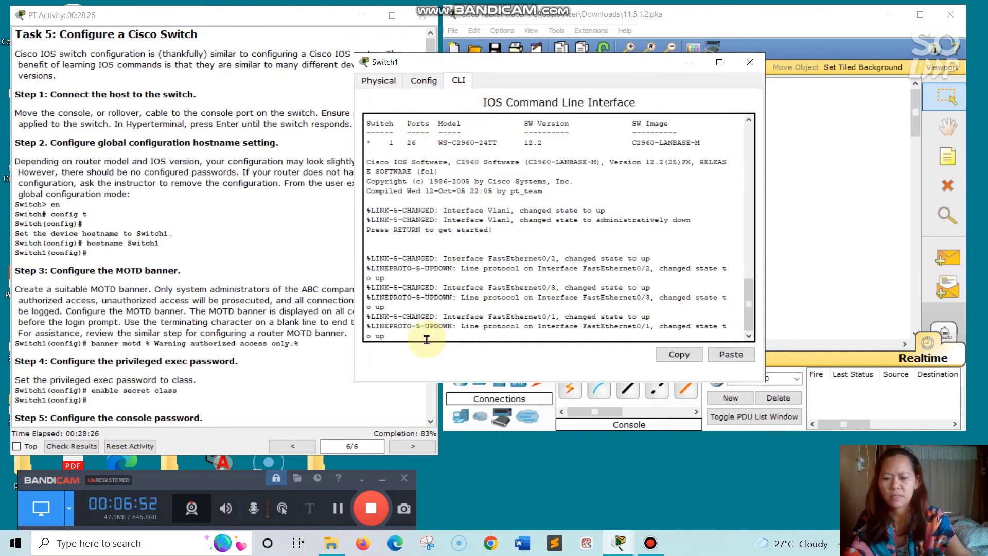
- Enter privileged exec with en, then global configuration mode on the switch
key("Return")
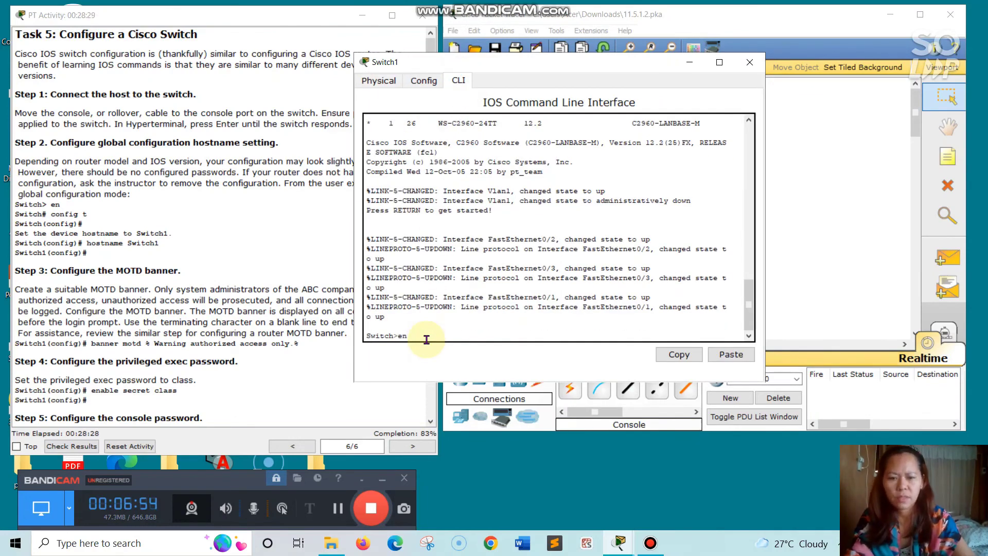
type("en")
key("Return")
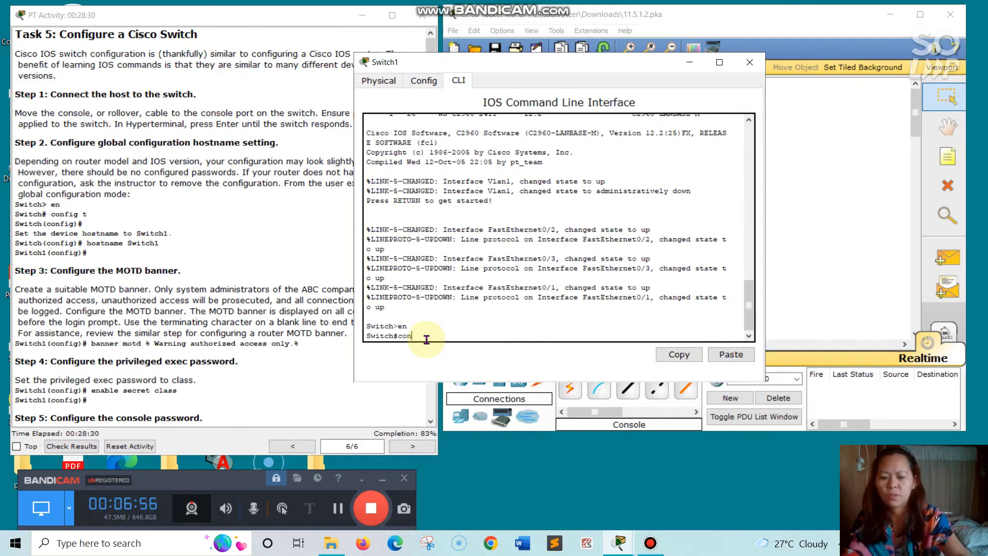
key("Return")
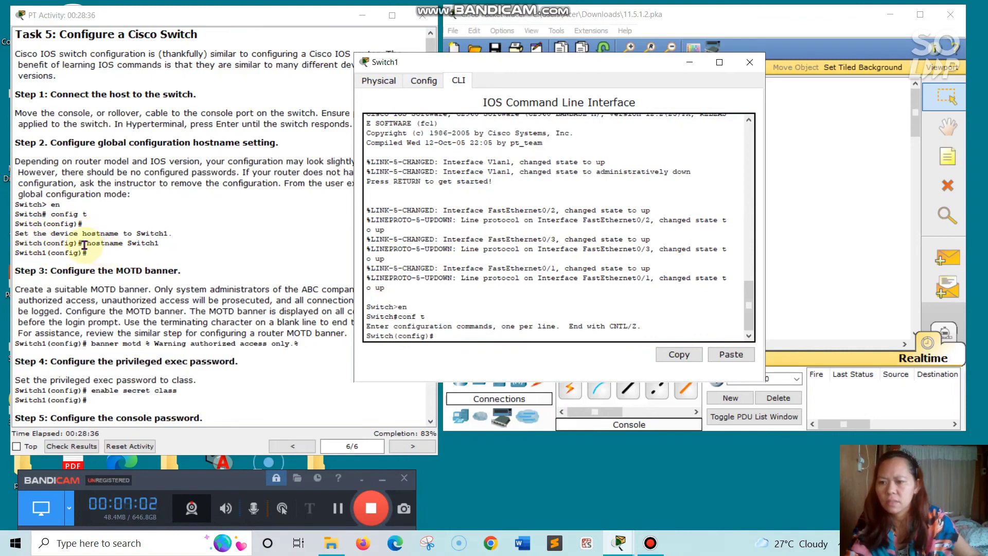
- Paste and run 'hostname Switch1' from the instructions
left_click_drag(85, 246, 160, 246)
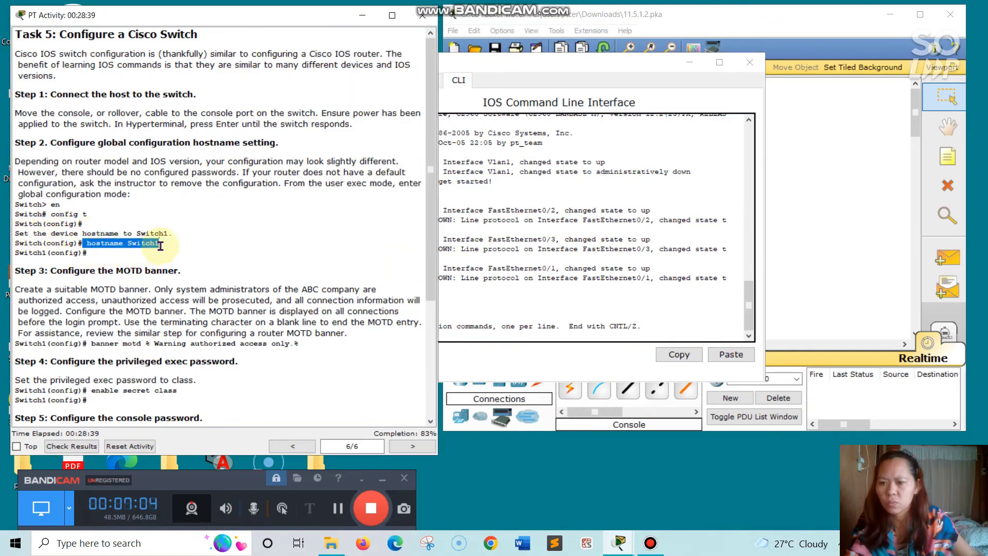
right_click(161, 246)
left_click(180, 303)
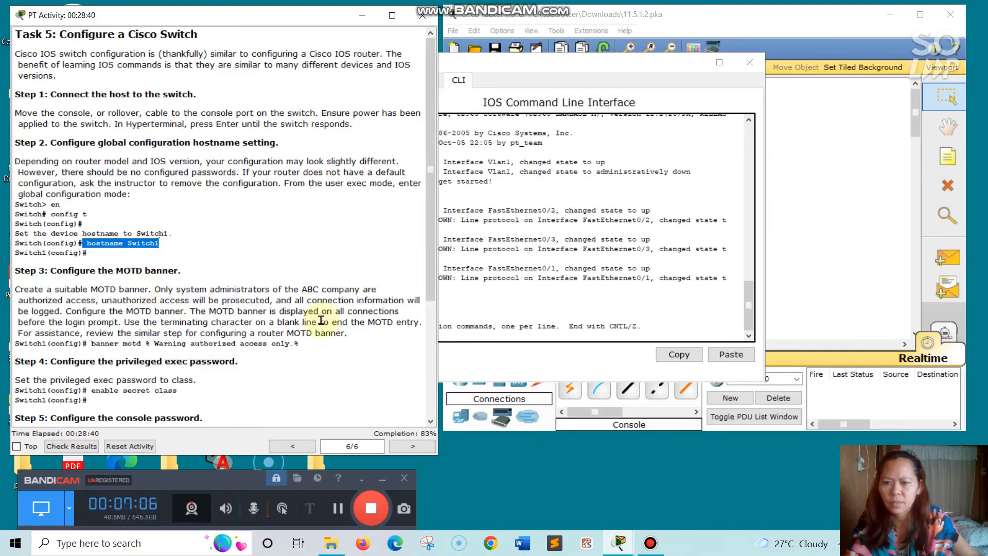
left_click(485, 339)
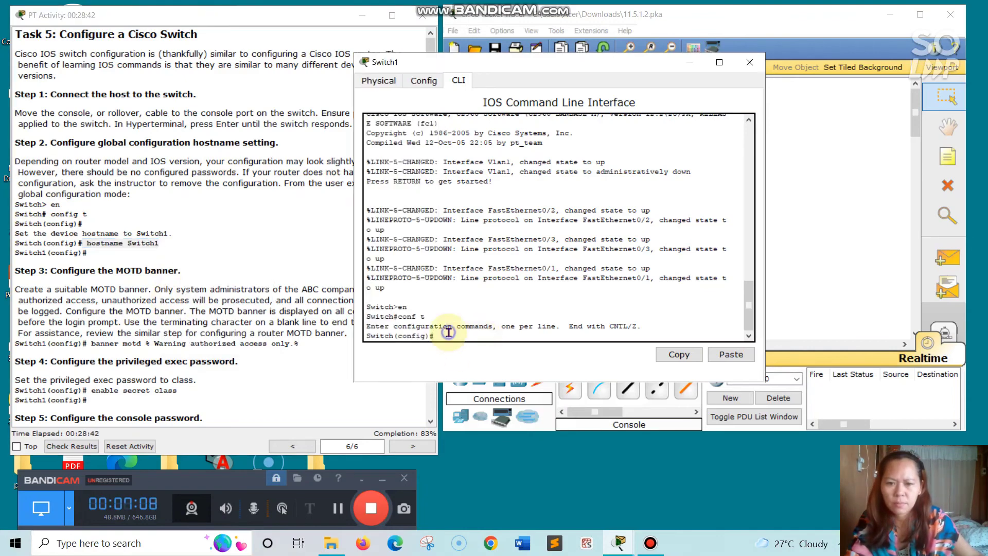
right_click(448, 332)
left_click(463, 358)
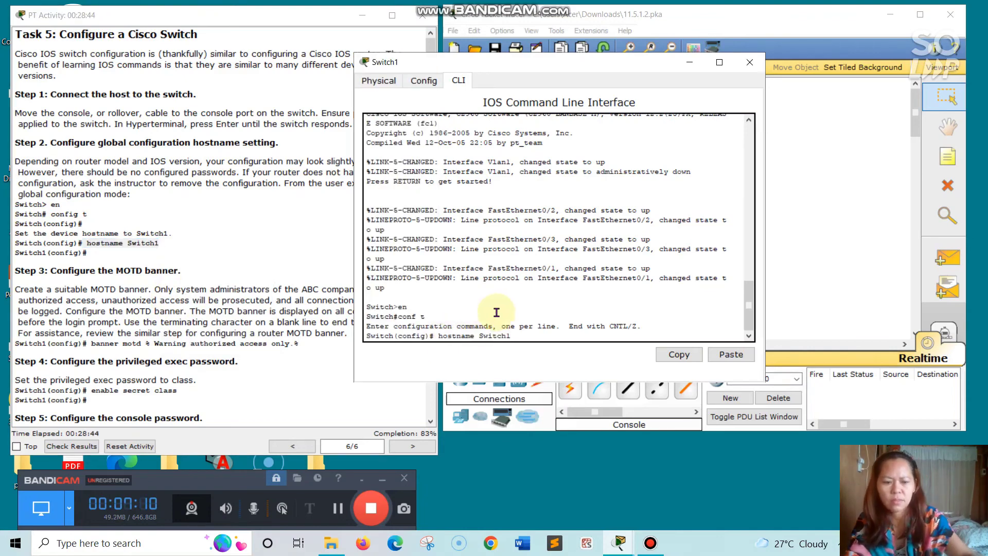
key("Return")
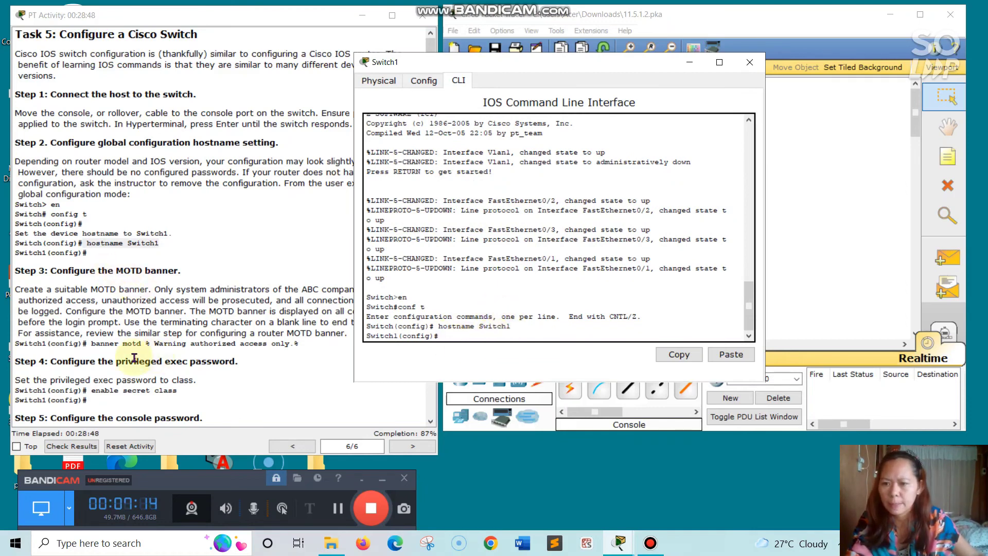
scroll(154, 391, "down", 1)
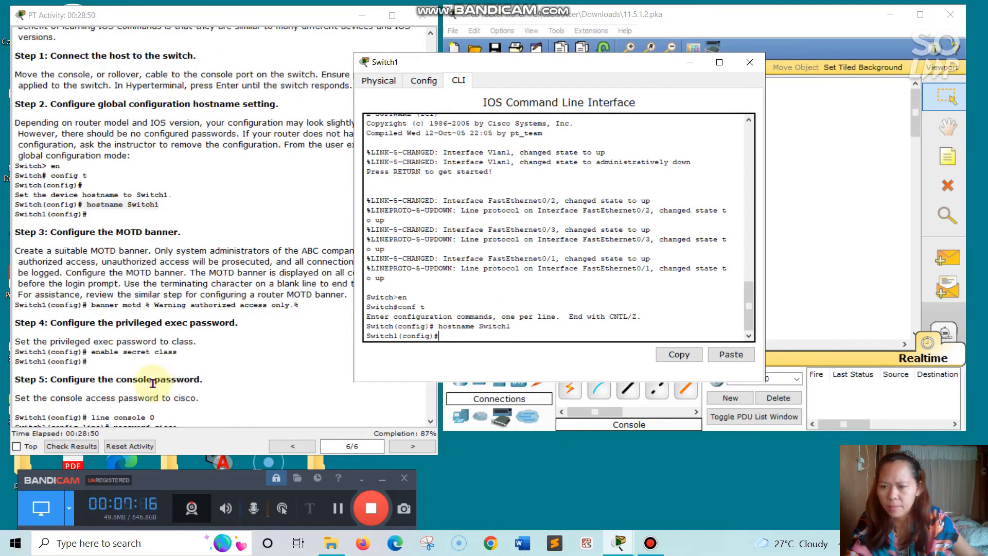
- Paste the enable secret command from step 4 to set Switch1's privileged secret
left_click_drag(90, 351, 189, 357)
right_click(188, 356)
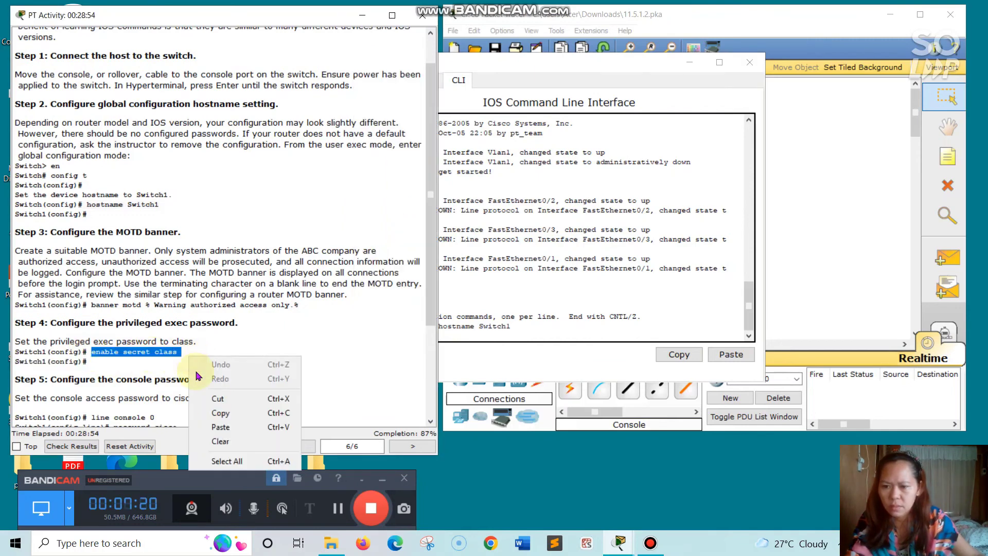
left_click(216, 412)
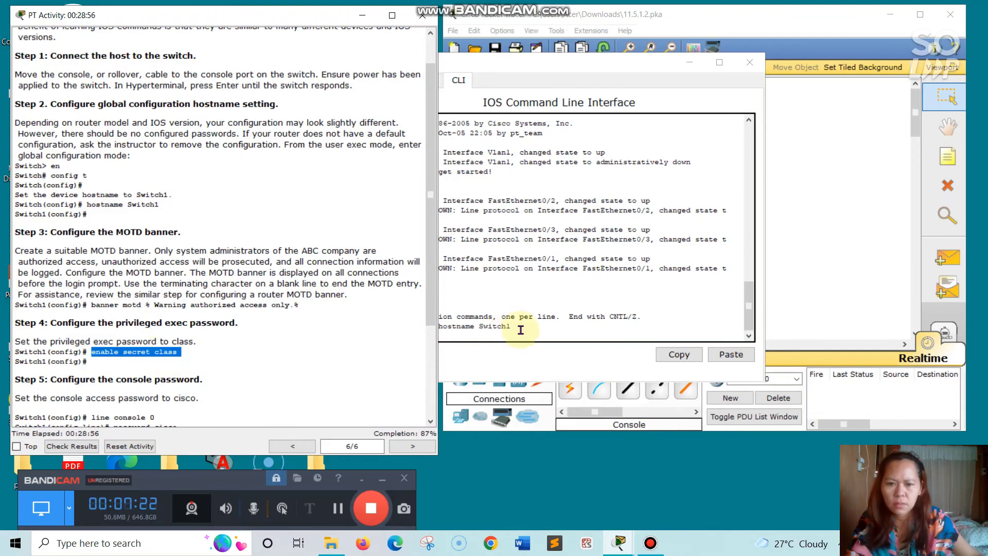
left_click(459, 332)
right_click(465, 337)
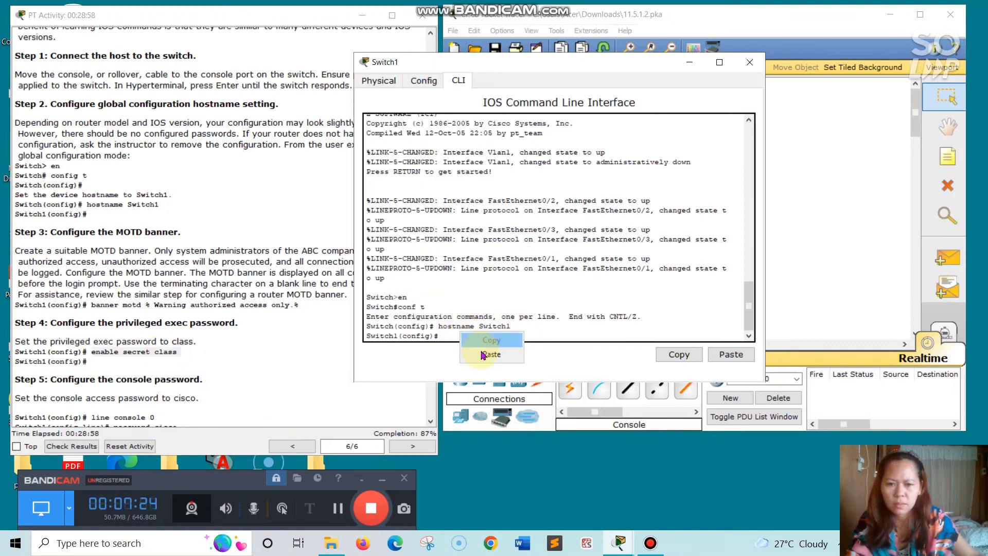
left_click(489, 353)
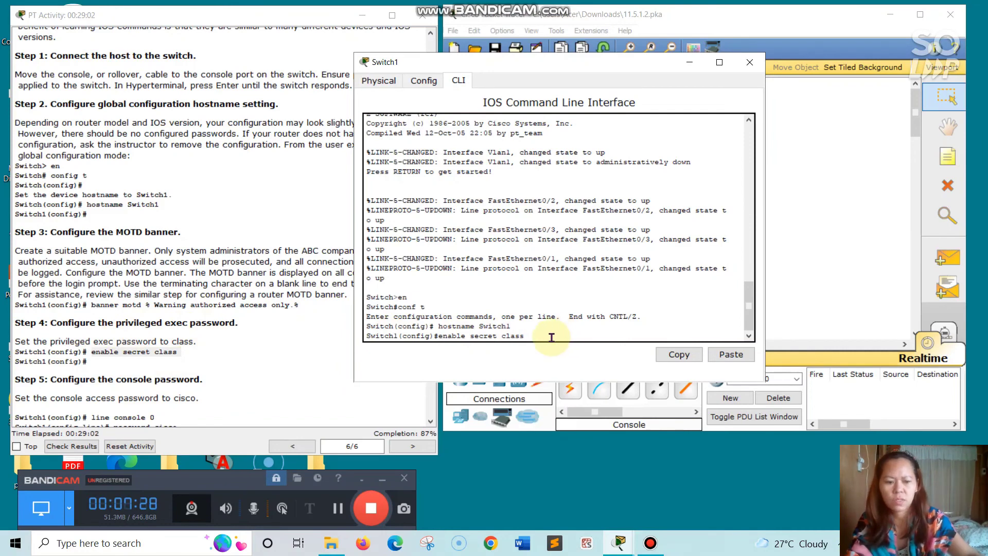
key("Return")
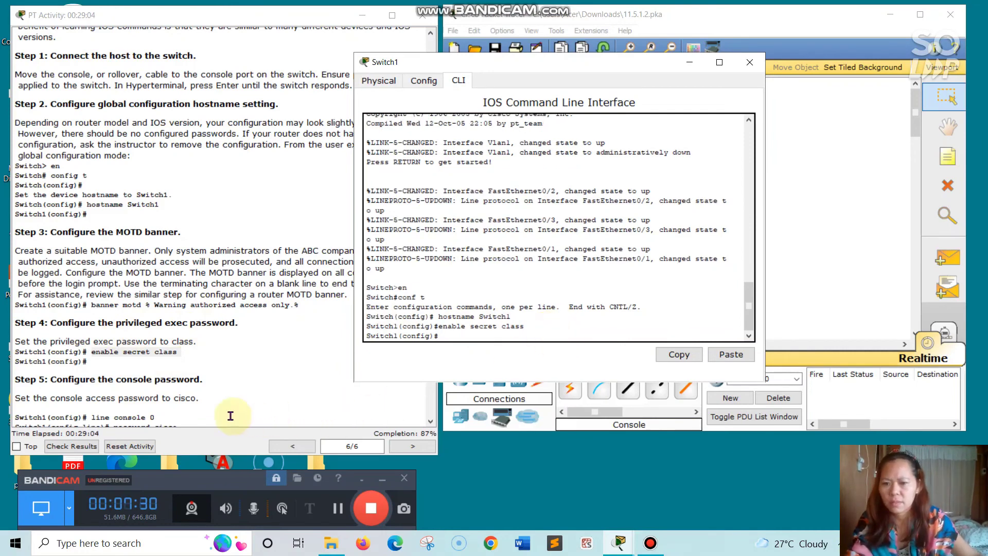
- Enter console line configuration with 'line console 0'
scroll(199, 402, "down", 3)
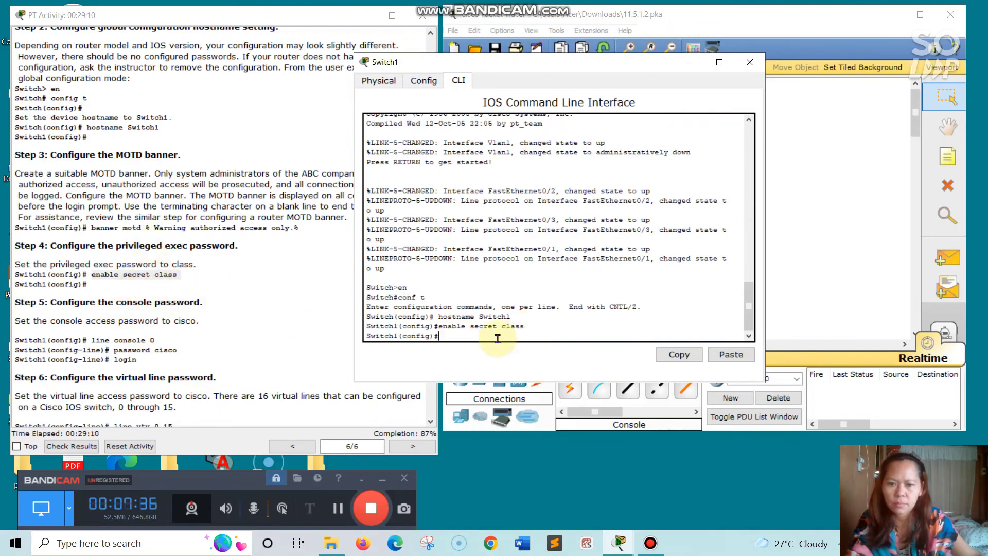
left_click_drag(91, 341, 158, 339)
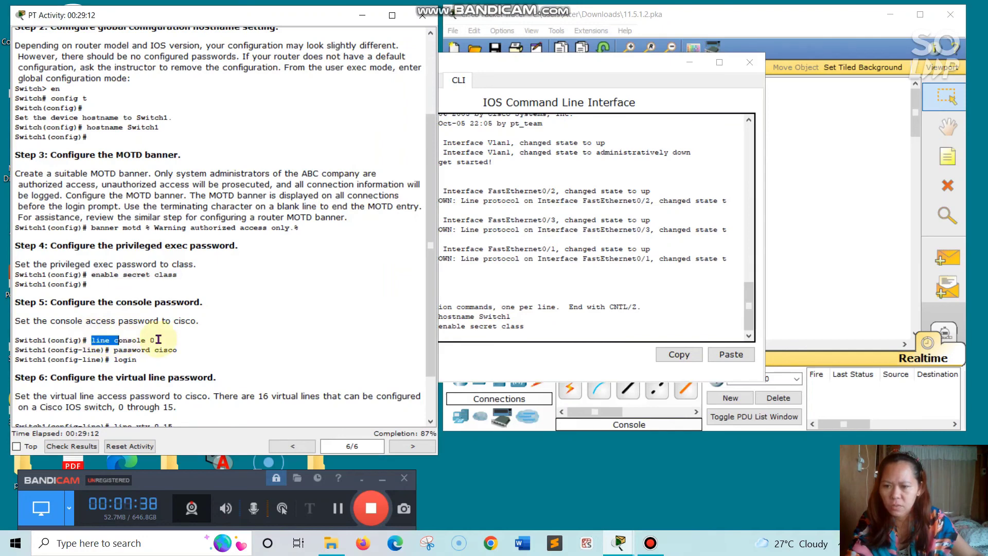
right_click(164, 340)
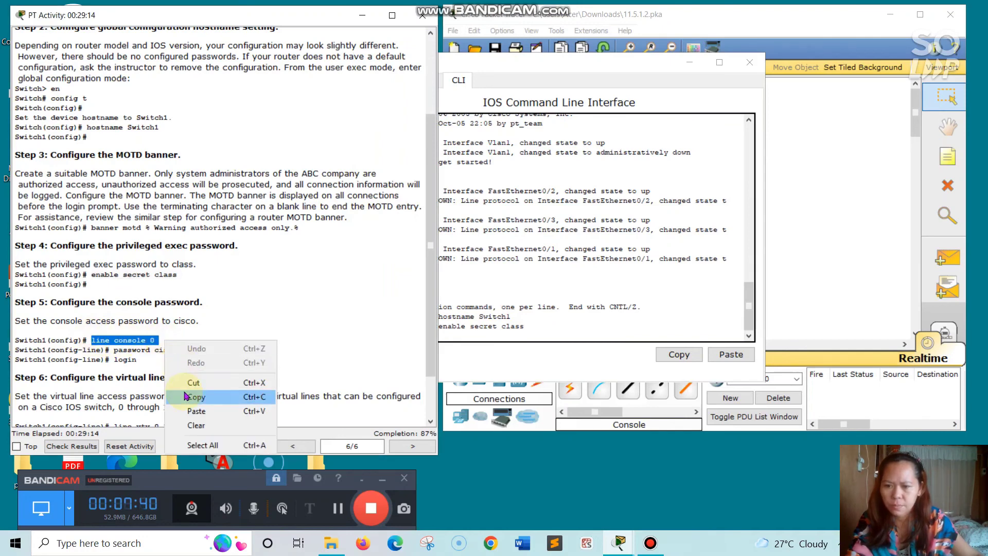
left_click(183, 392)
left_click(464, 340)
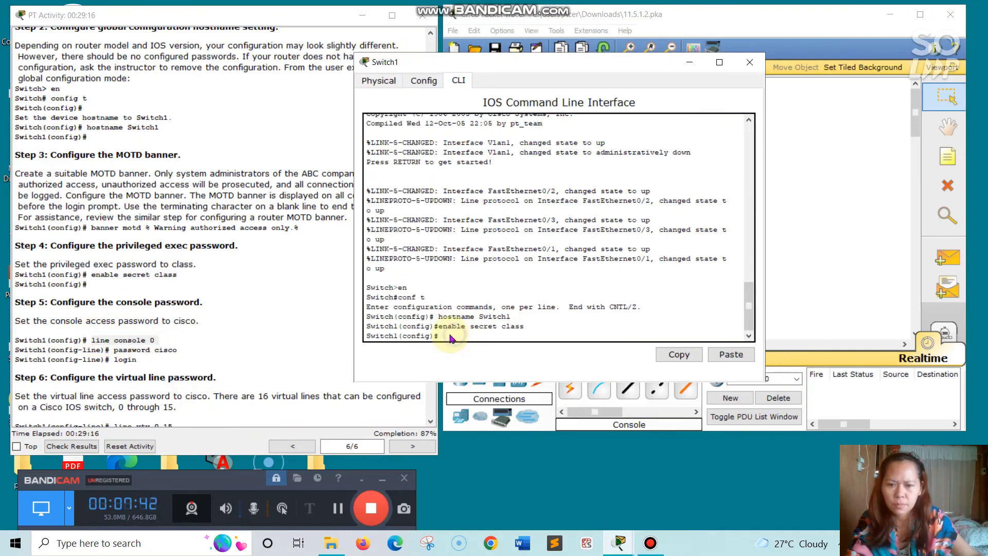
key("ctrl+v")
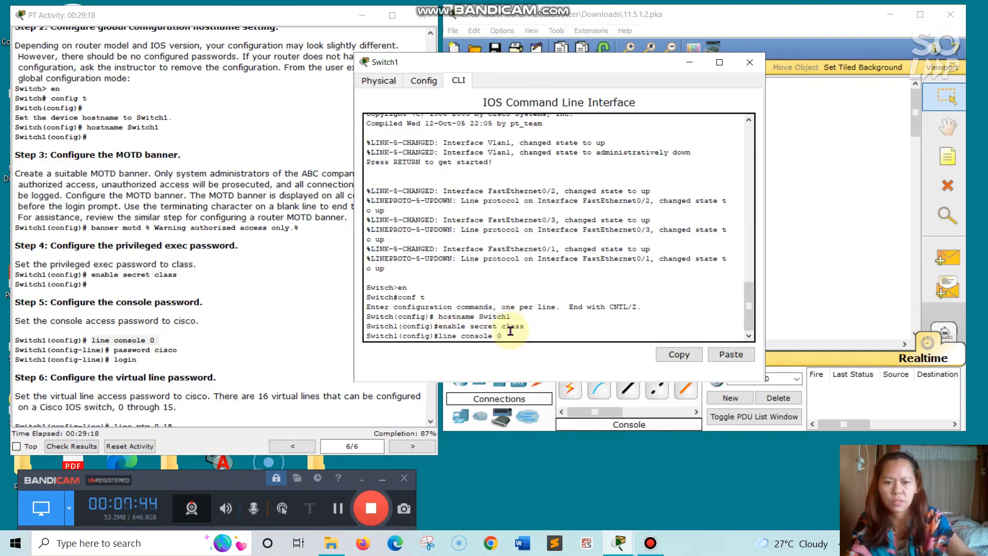
key("Return")
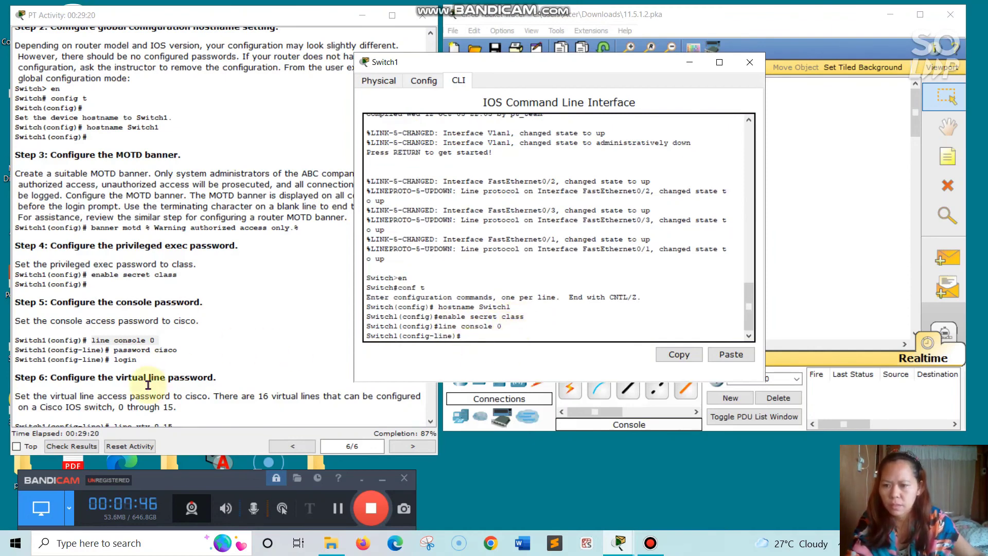
- Set the console line password from step 5 of the instructions
left_click_drag(111, 348, 183, 351)
right_click(184, 350)
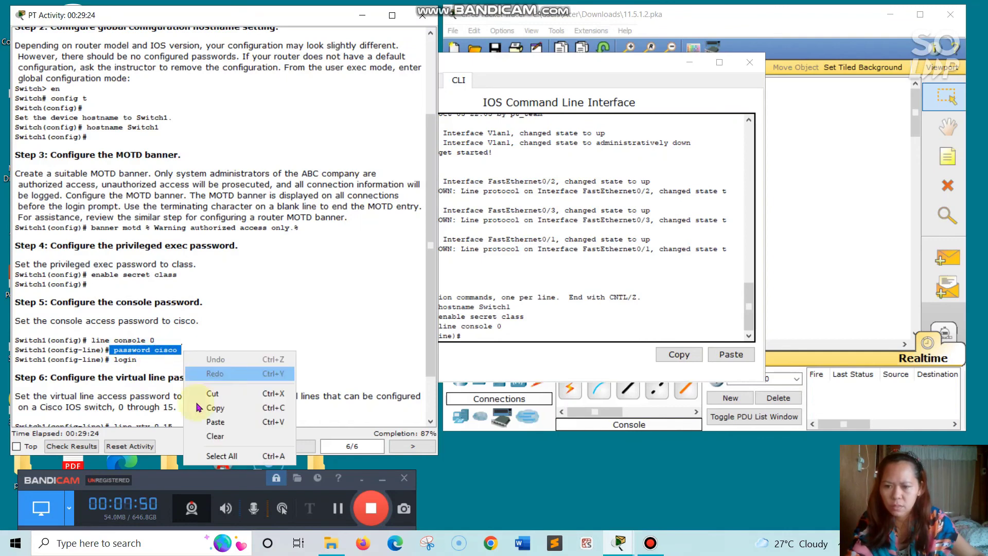
left_click(204, 408)
left_click(484, 338)
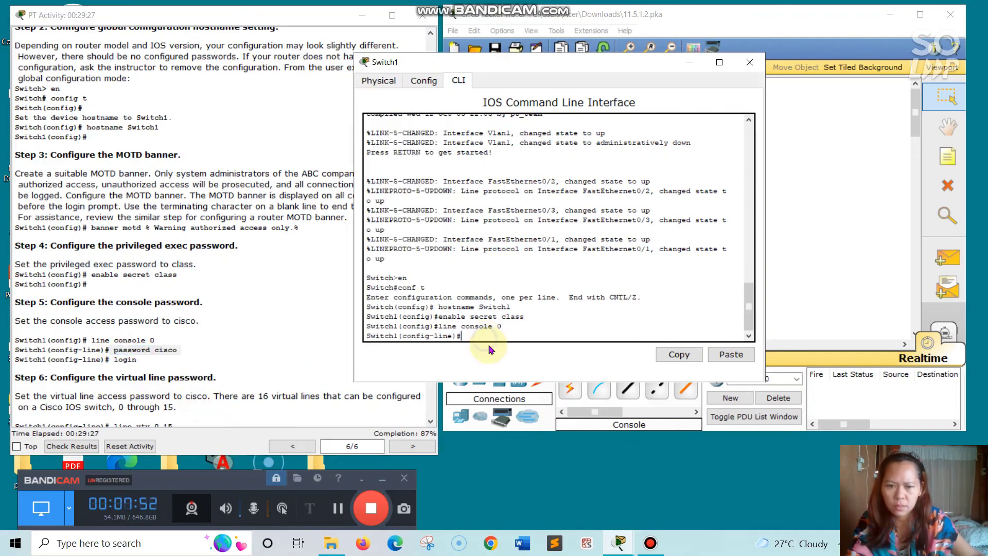
right_click(484, 338)
left_click(512, 359)
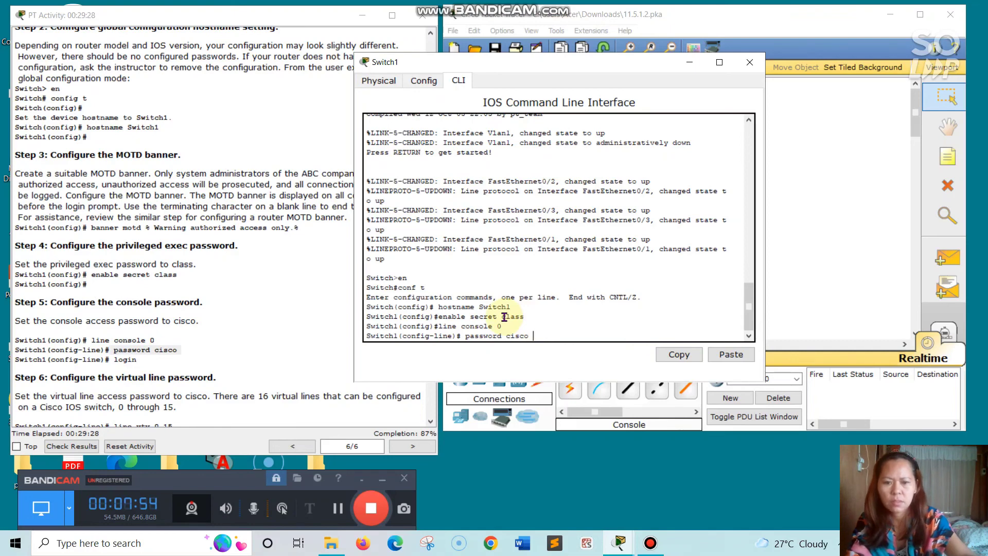
key("Return")
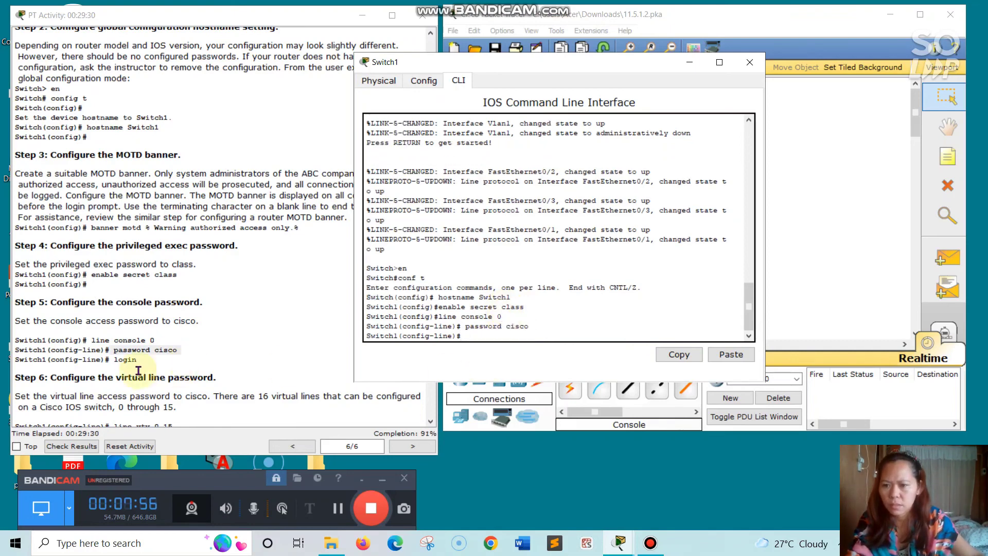
- Enter 'login' to require login on the console line
left_click(113, 359)
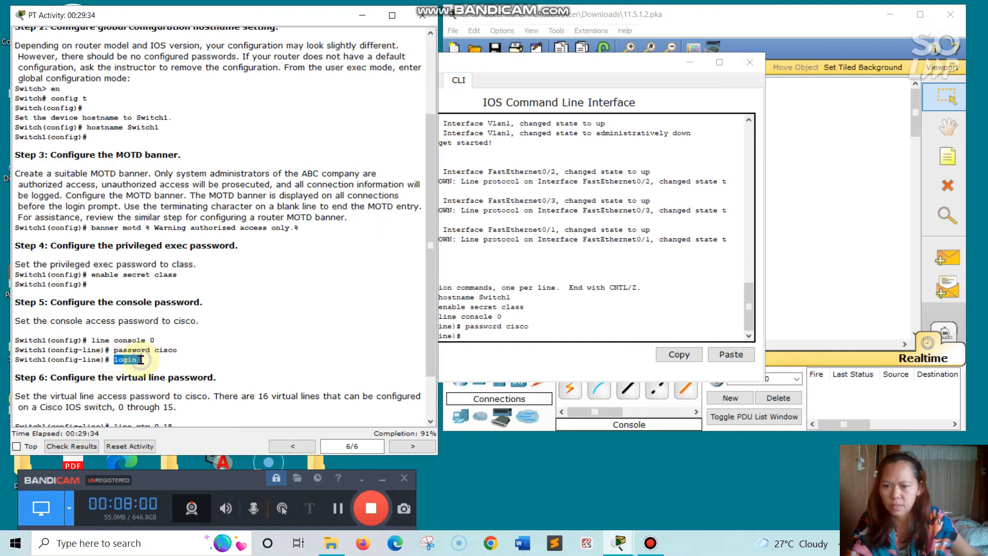
right_click(141, 359)
left_click(178, 409)
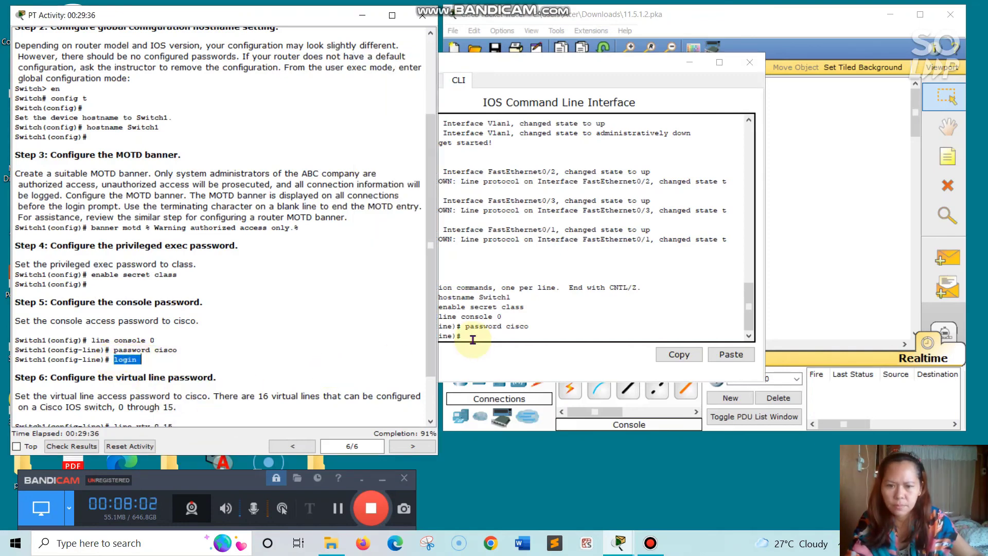
left_click(472, 338)
right_click(472, 337)
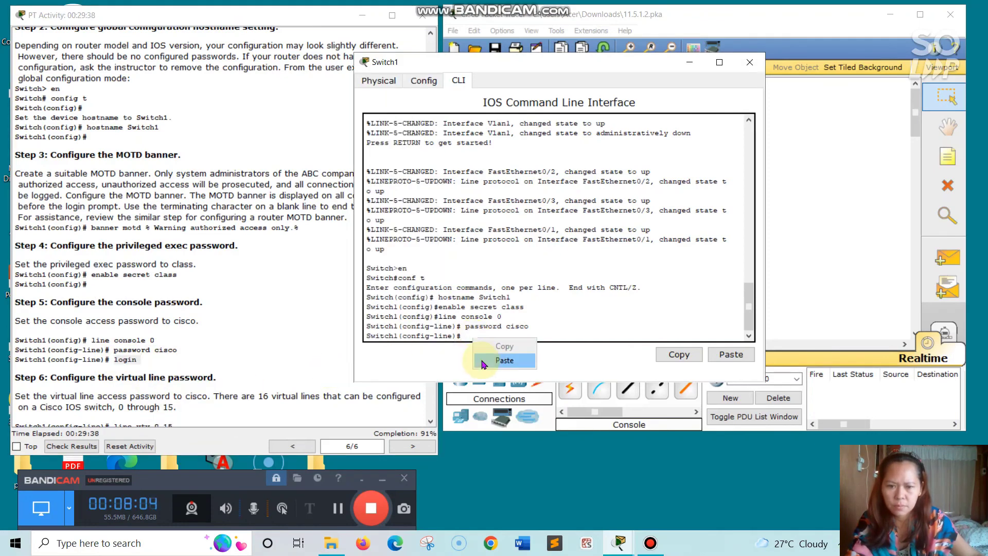
left_click(482, 361)
type("login")
key("Return")
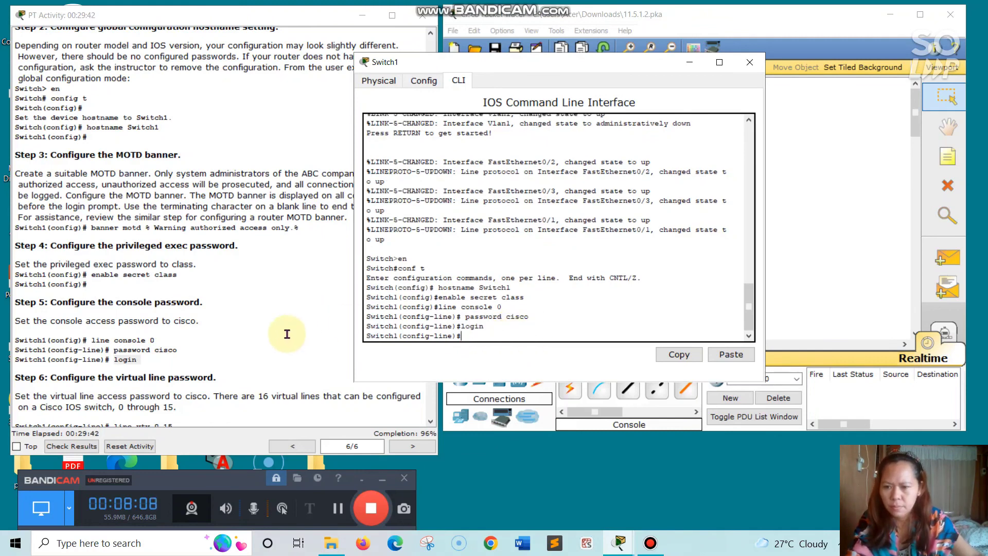
scroll(281, 327, "down", 2)
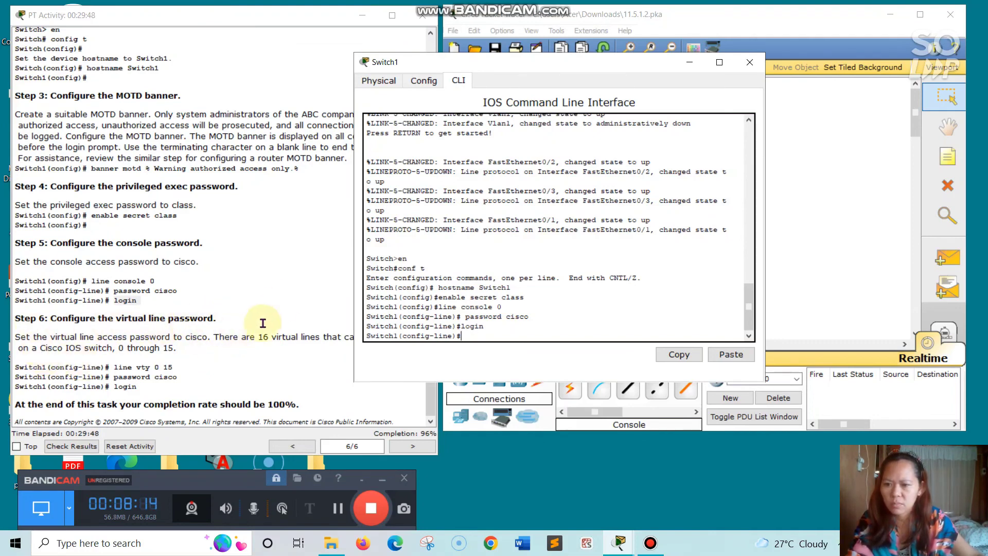
- Enter 'line vty 0 15' on Switch1 to configure all 16 virtual lines
left_click(285, 294)
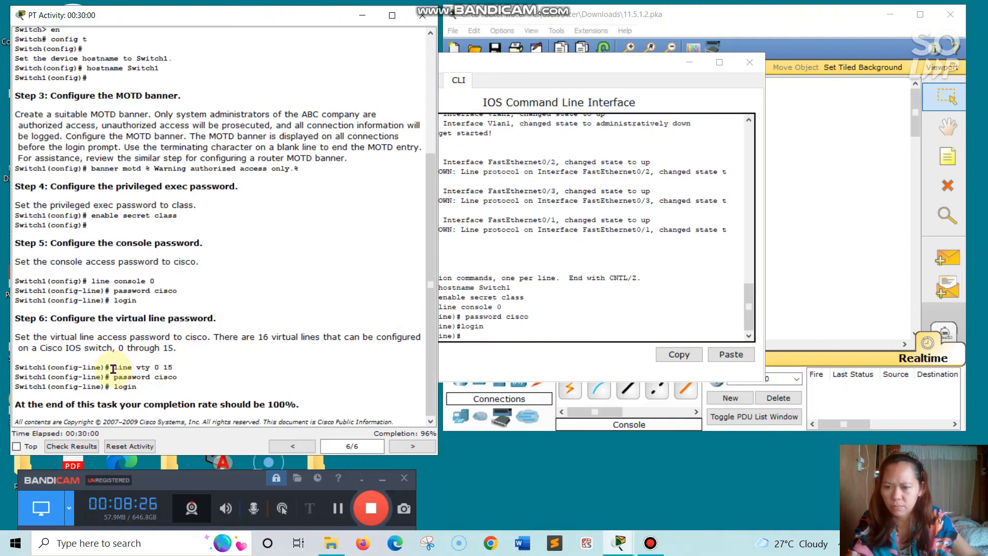
left_click_drag(113, 369, 174, 367)
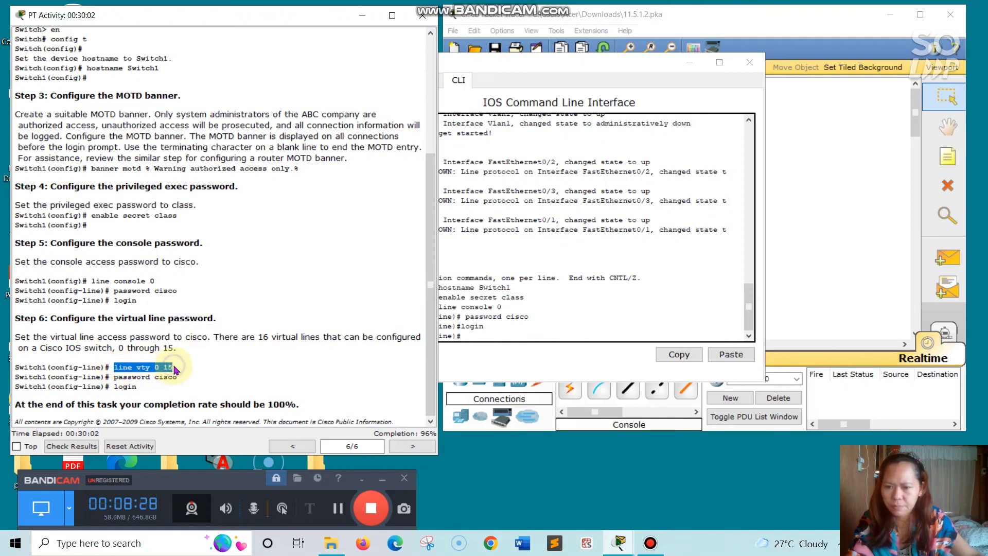
right_click(175, 368)
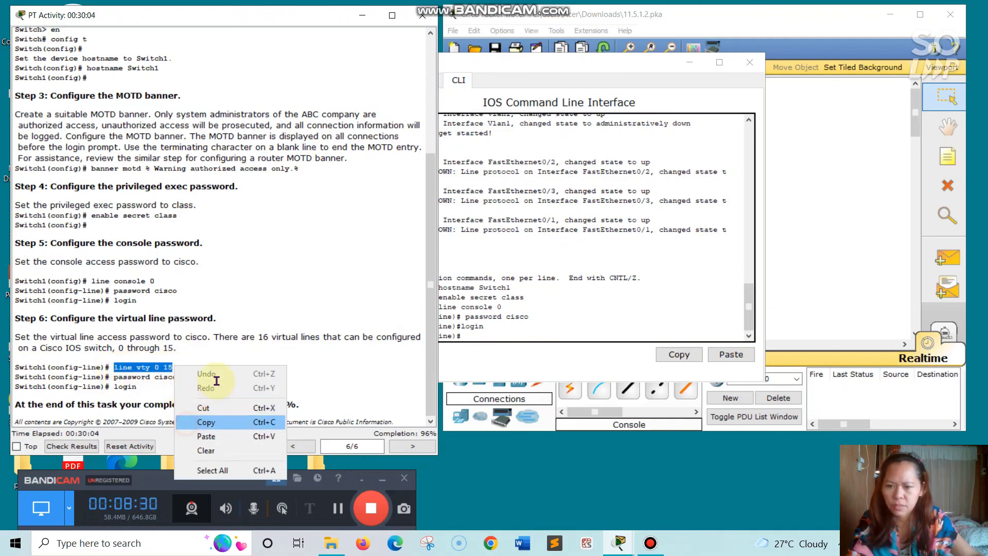
left_click(195, 422)
left_click(458, 319)
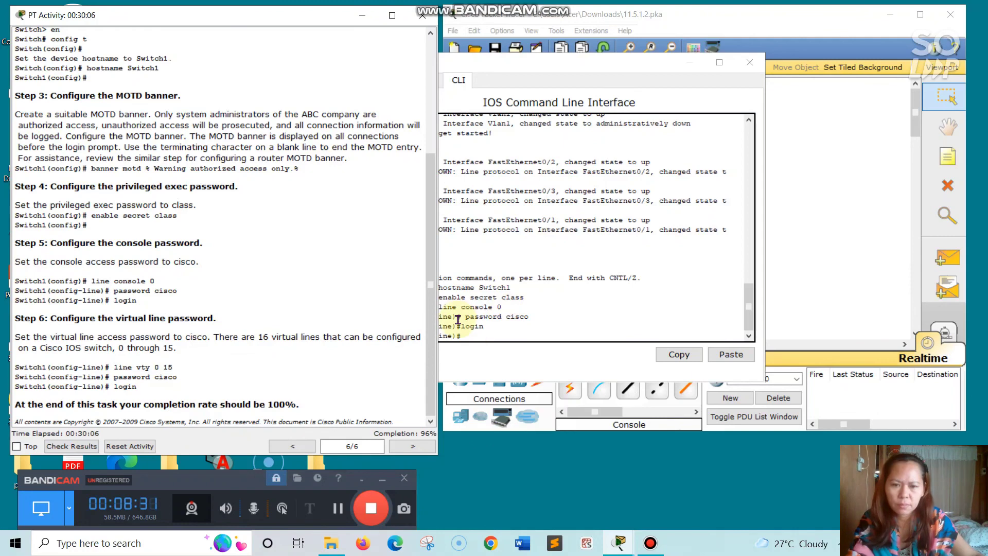
right_click(476, 340)
left_click(489, 361)
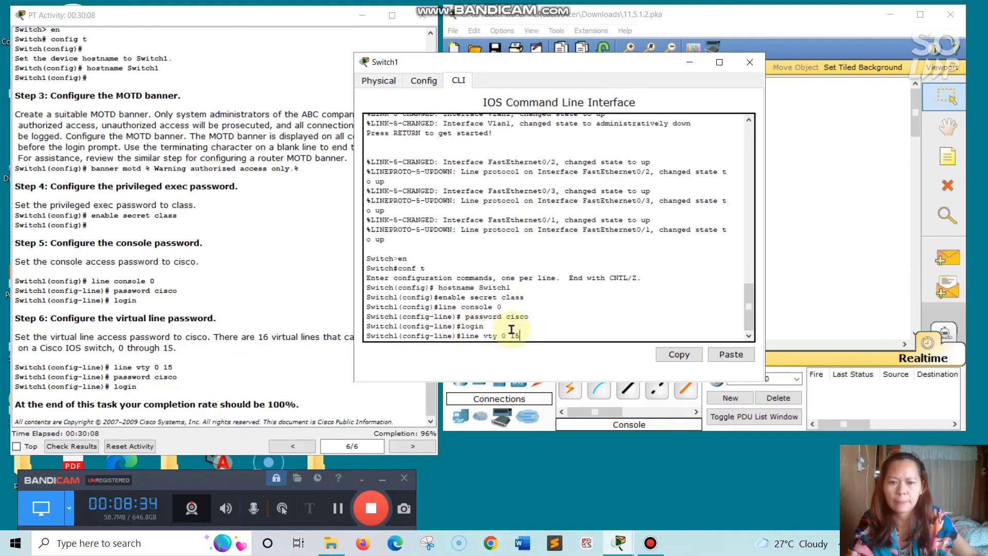
key("Return")
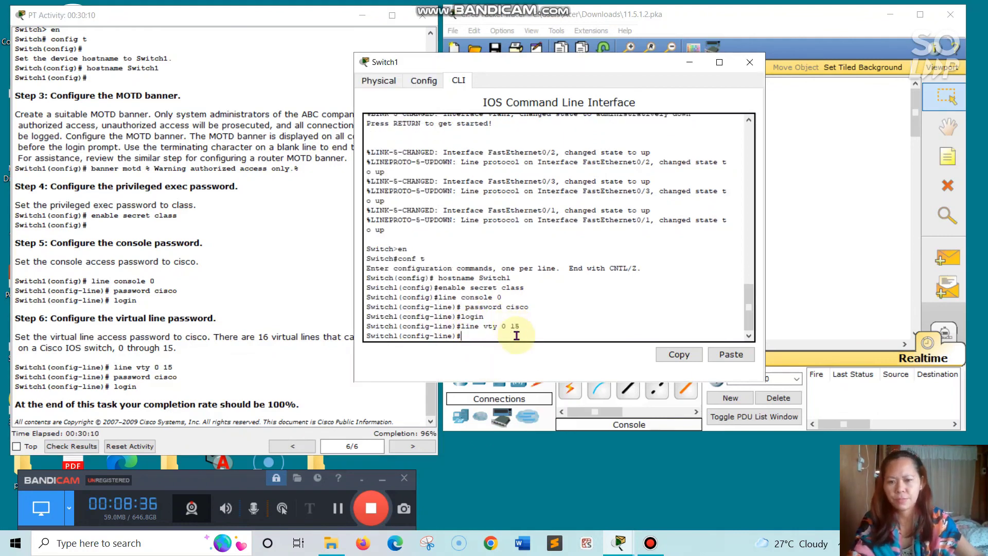
double_click(115, 380)
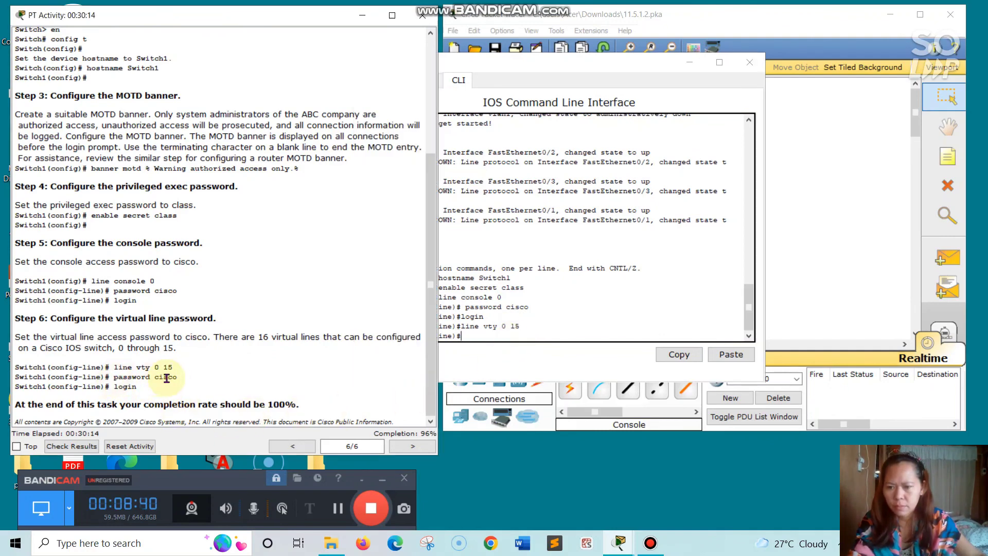
right_click(182, 378)
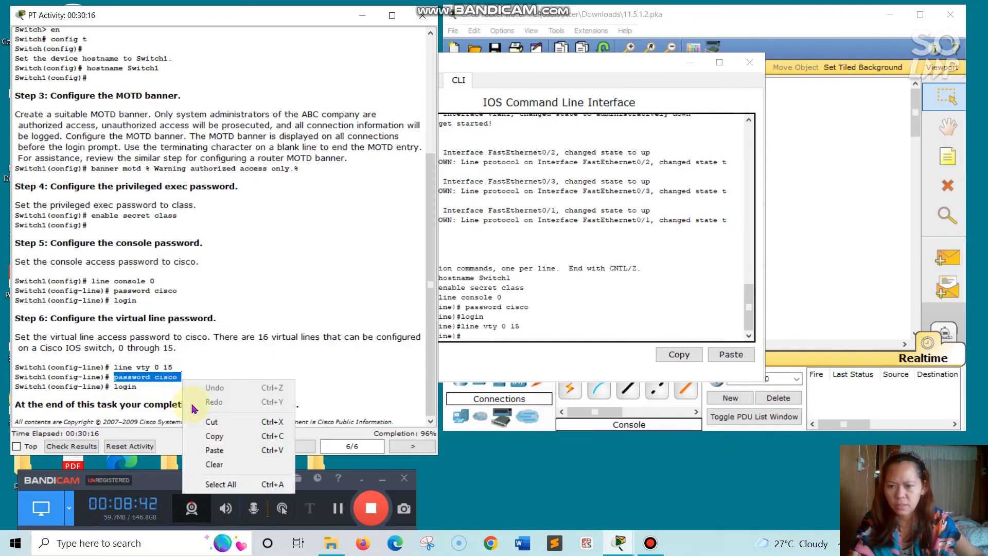
left_click(206, 435)
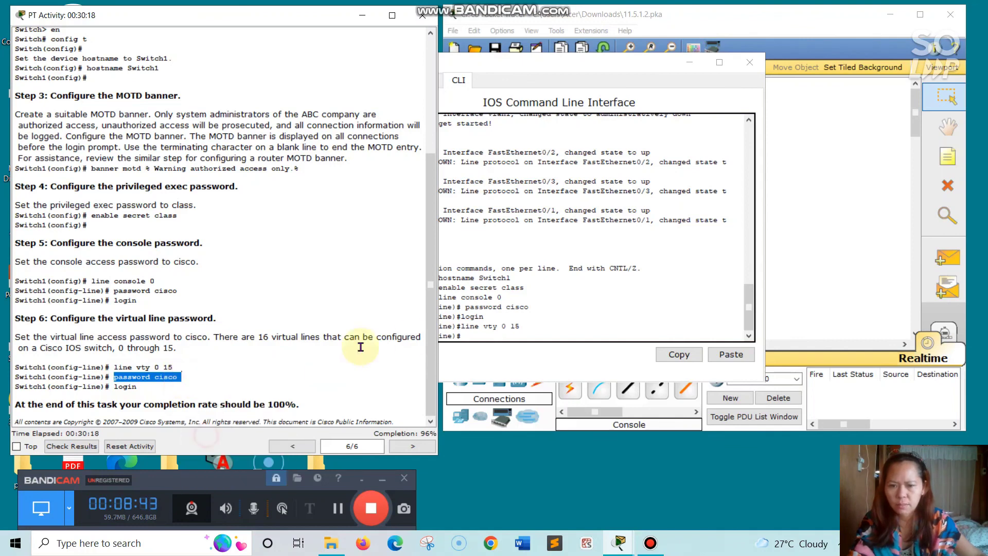
left_click(470, 337)
right_click(472, 342)
left_click(502, 362)
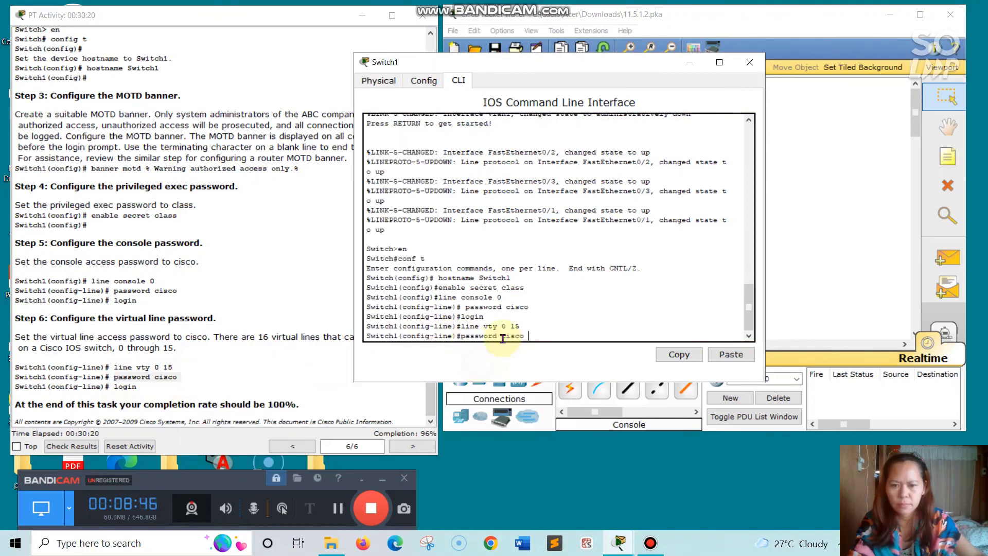
key("Return")
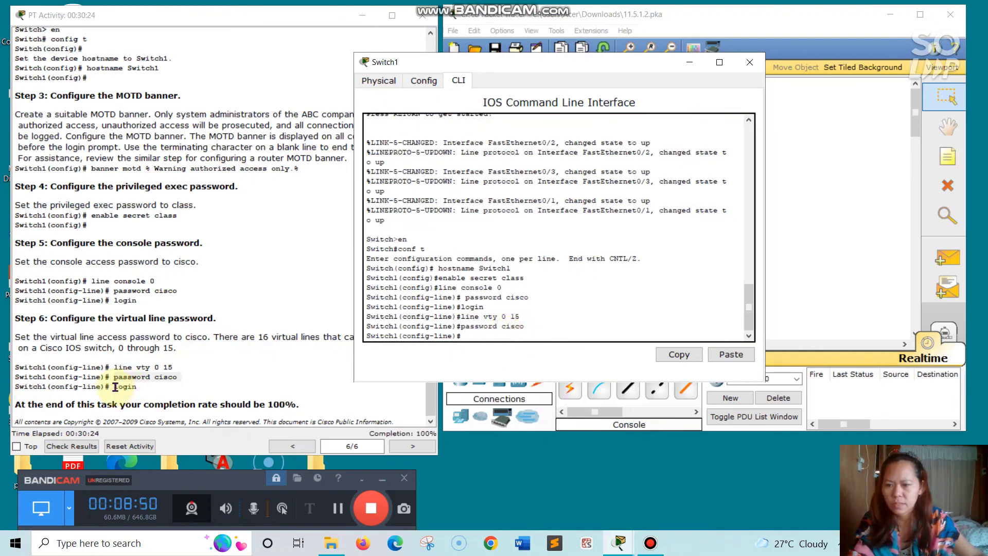
- Require login on vty lines 0–15, bringing activity completion to 100%
left_click(143, 387)
right_click(145, 391)
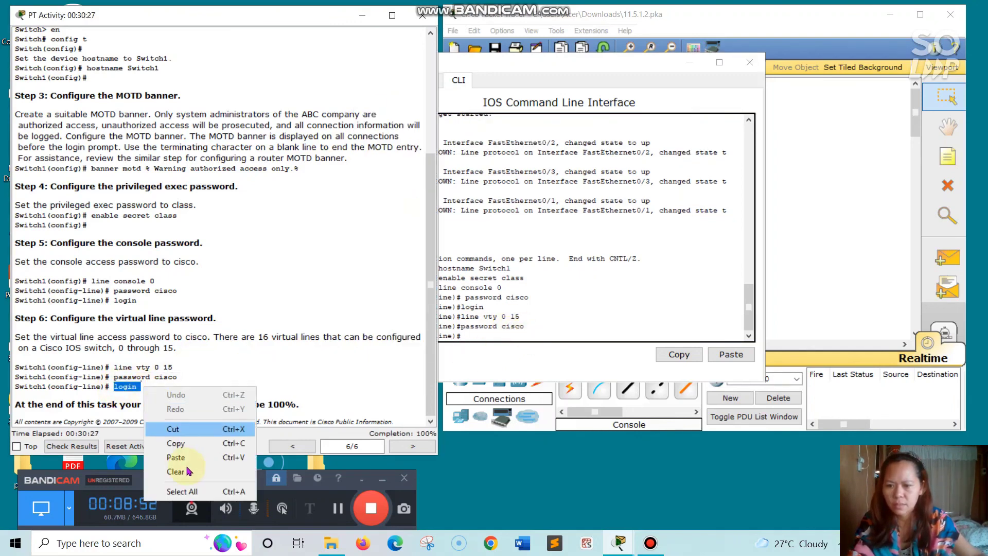
left_click(182, 444)
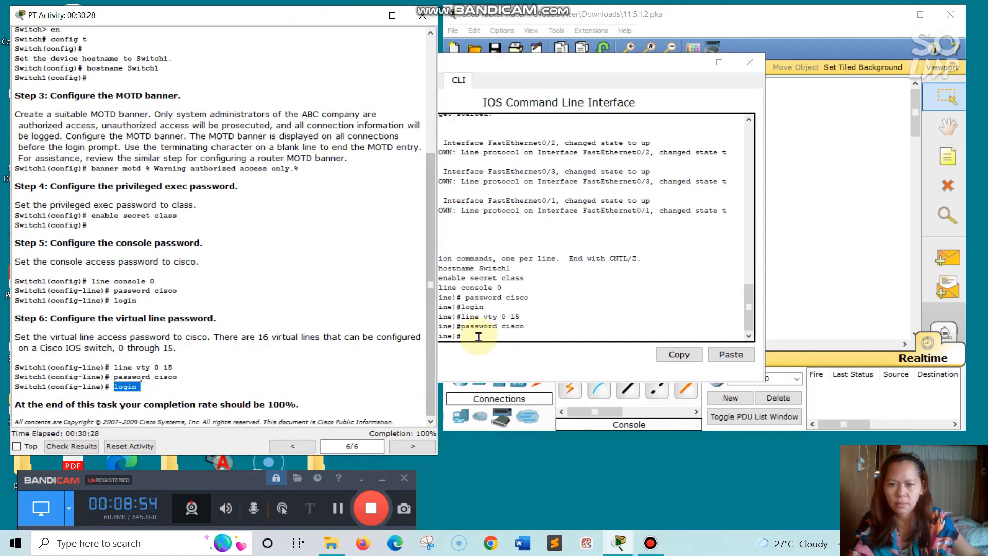
left_click(478, 335)
right_click(478, 335)
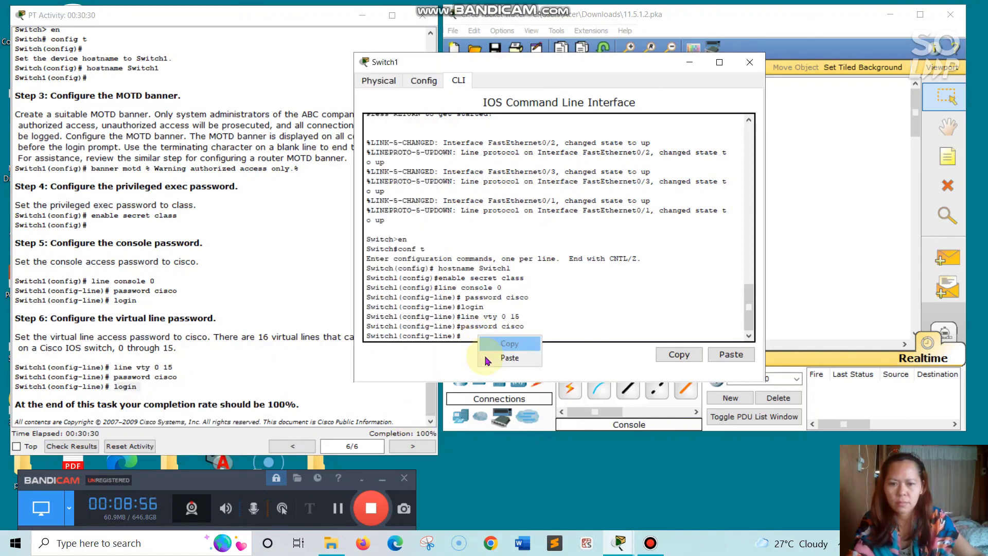
left_click(479, 359)
key("Return")
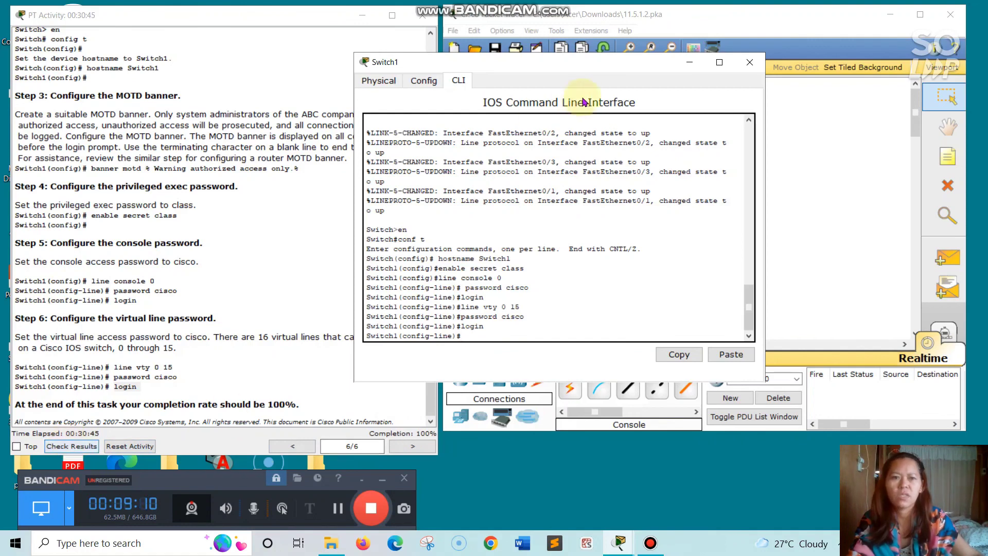
- Close Switch1 and confirm all 23 of 23 assessment items are correct in Activity Results
left_click(750, 61)
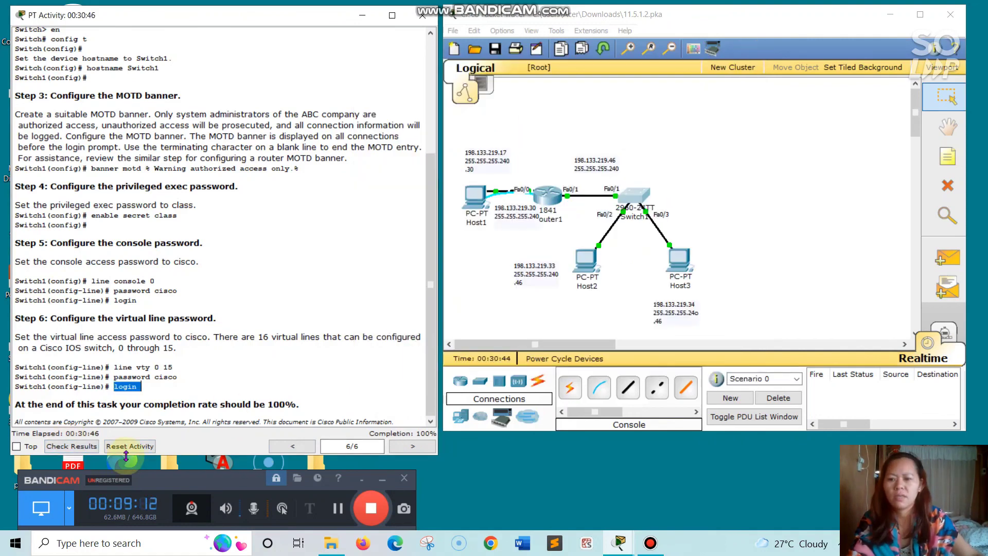
left_click(86, 446)
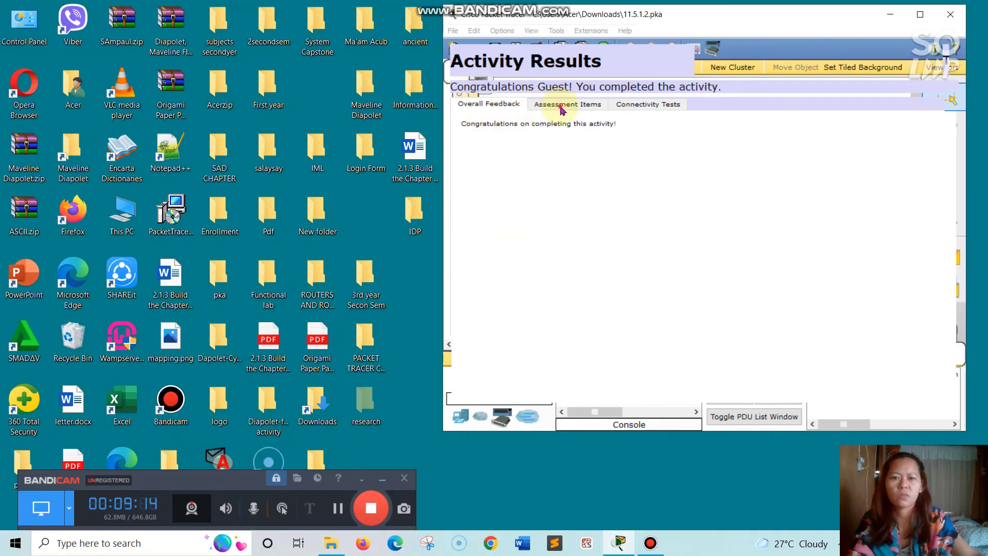
left_click(561, 104)
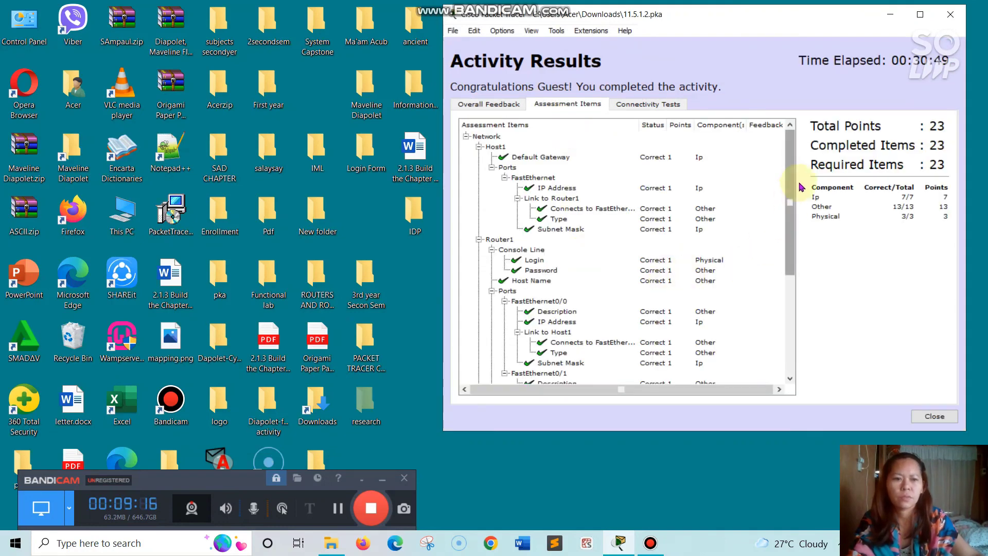
left_click_drag(790, 188, 777, 154)
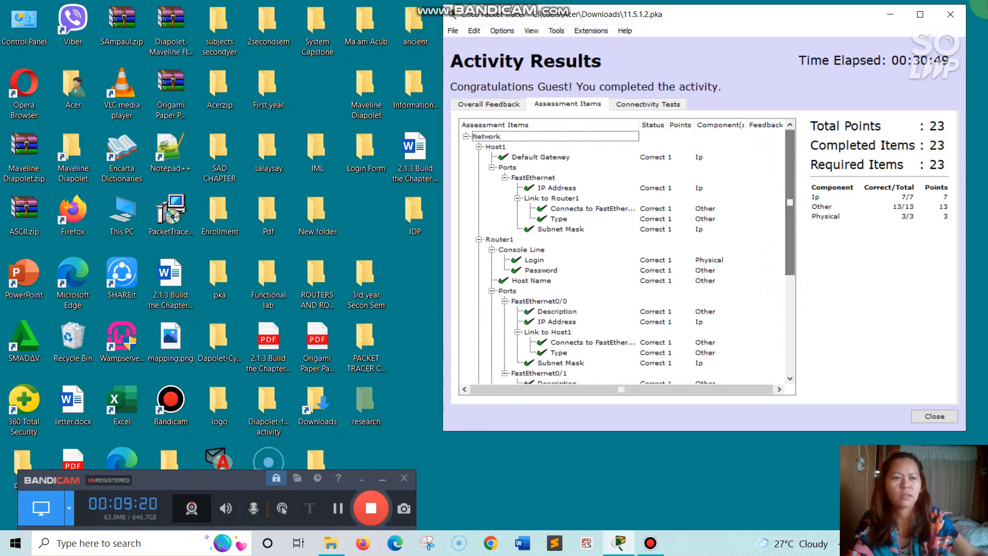
left_click(955, 13)
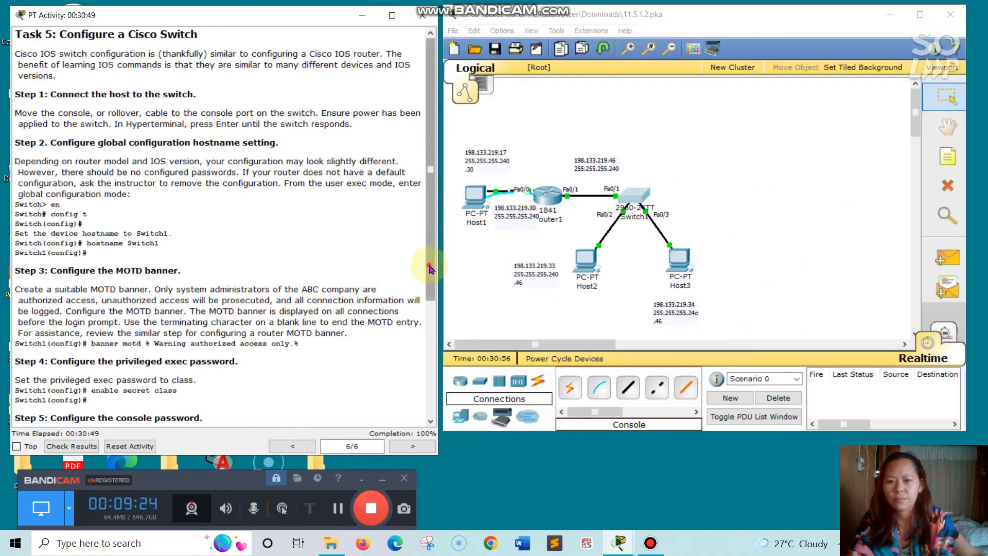
- Page the activity instructions back to page 1/6, showing the Addressing Table
scroll(423, 348, "down", 3)
scroll(423, 349, "down", 3)
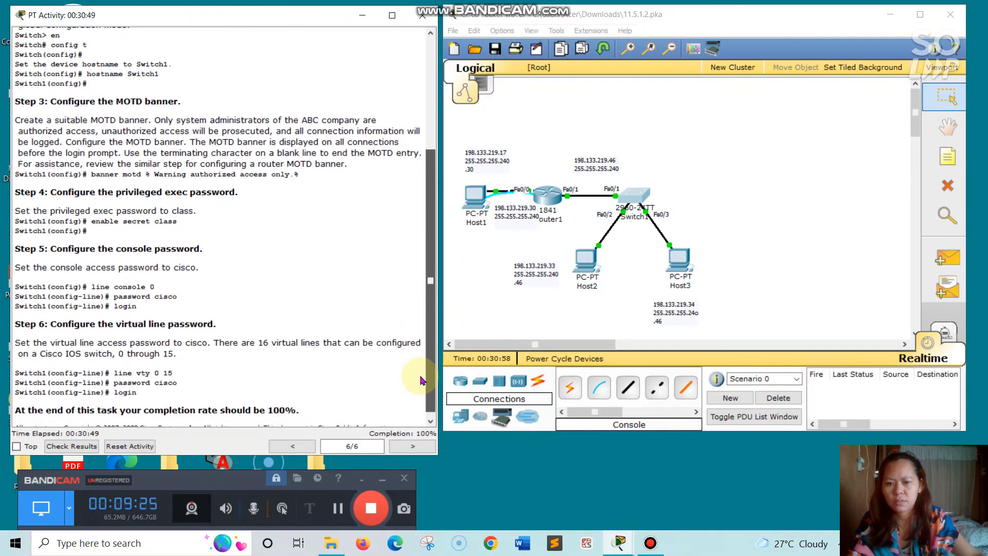
scroll(430, 274, "up", 5)
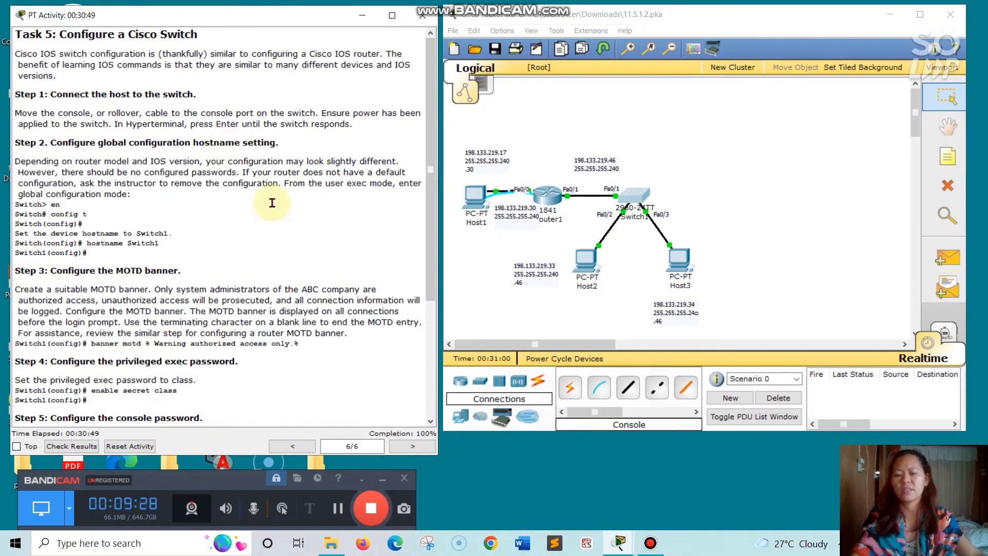
left_click(294, 446)
left_click(295, 447)
left_click(294, 446)
left_click(295, 447)
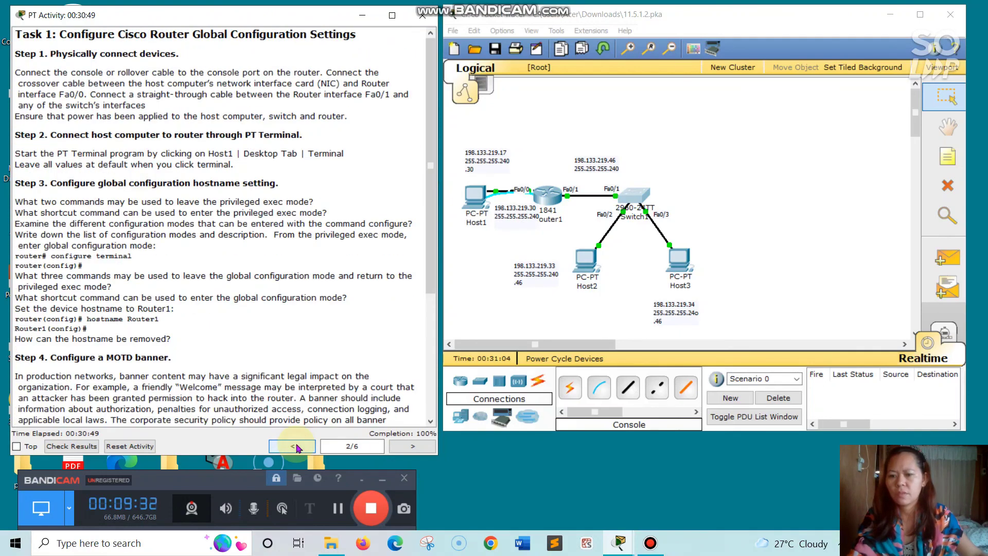
left_click(295, 446)
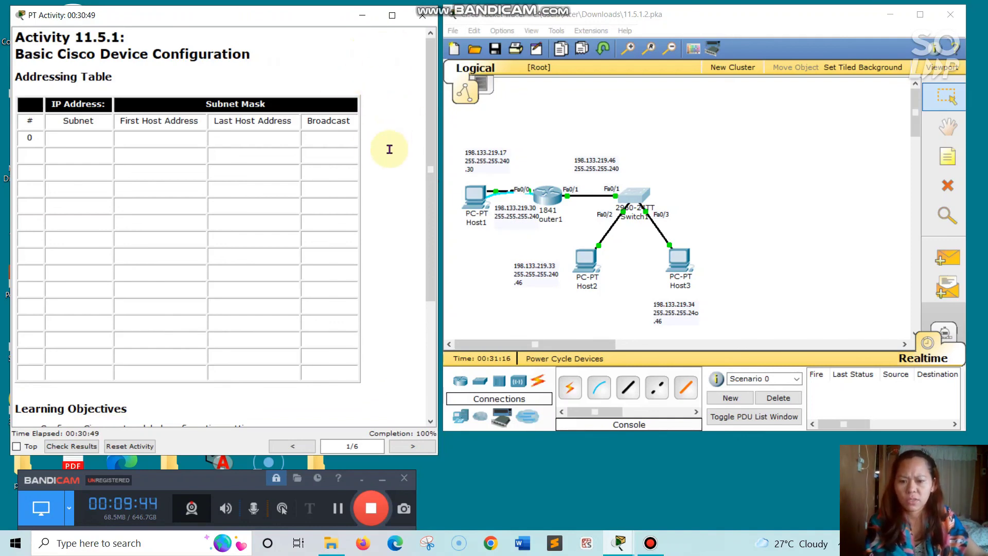
left_click(372, 509)
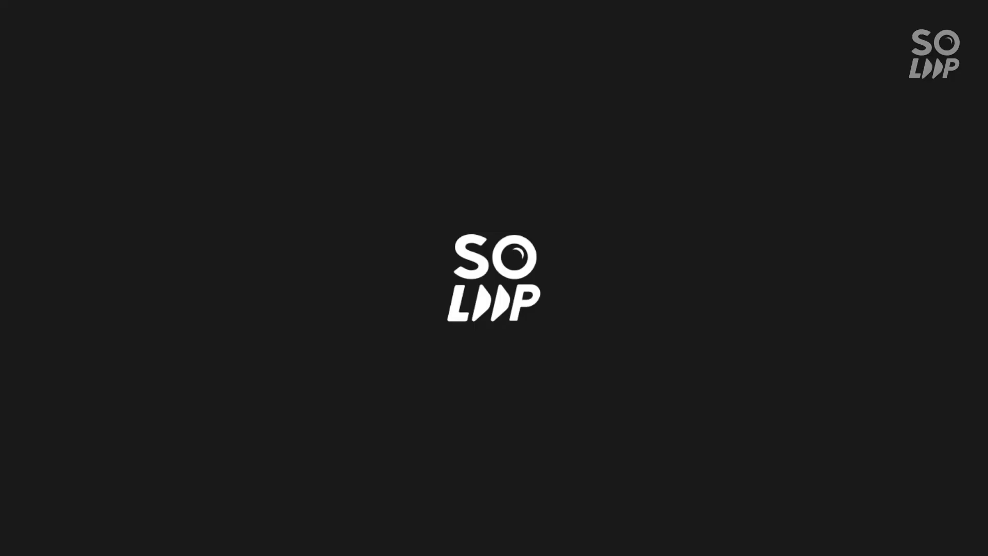